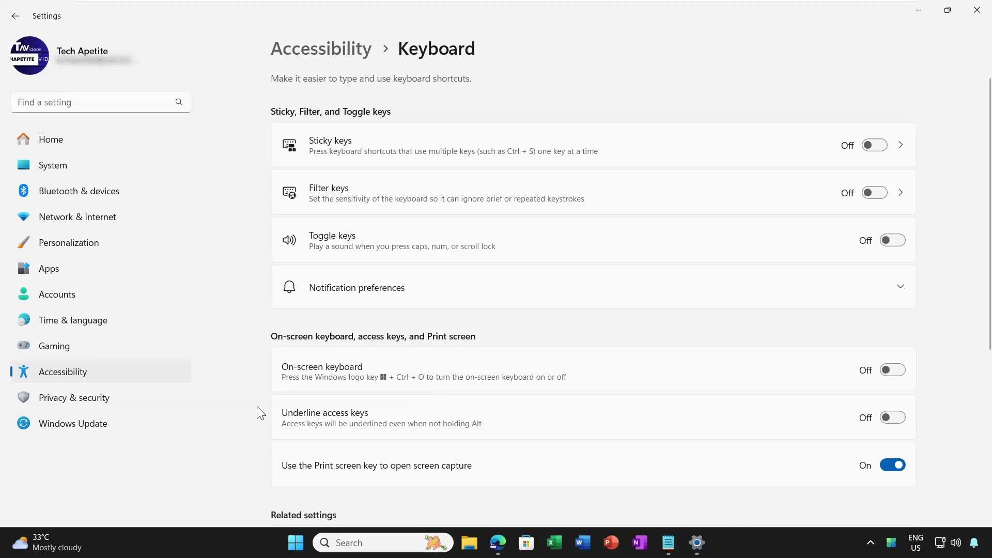
- Turn on the on-screen keyboard
{"action": "key", "text": "super+ctrl+o"}
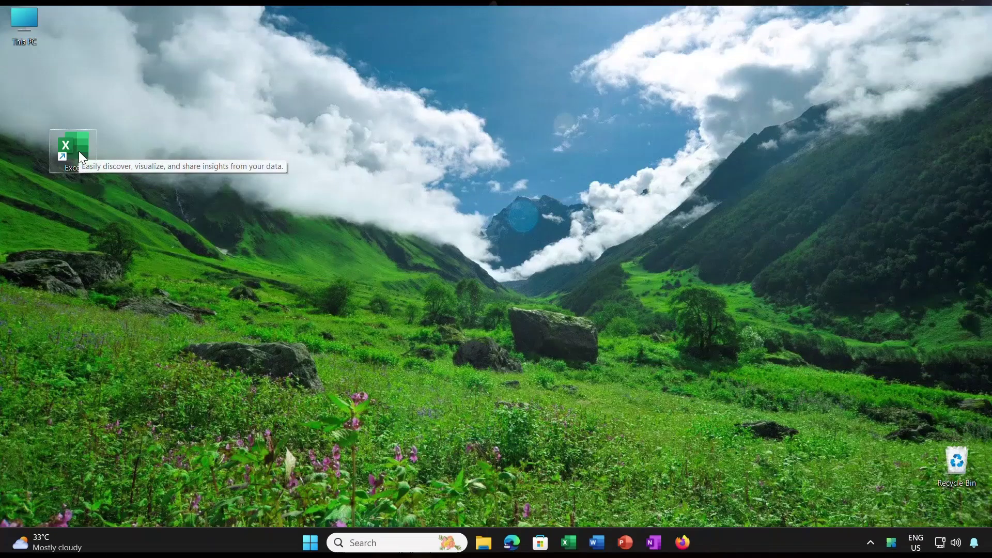
- Set the desktop Excel shortcut to run as administrator in its advanced properties and apply the change with administrator permission
{"action": "right_click", "coordinate": [79, 151]}
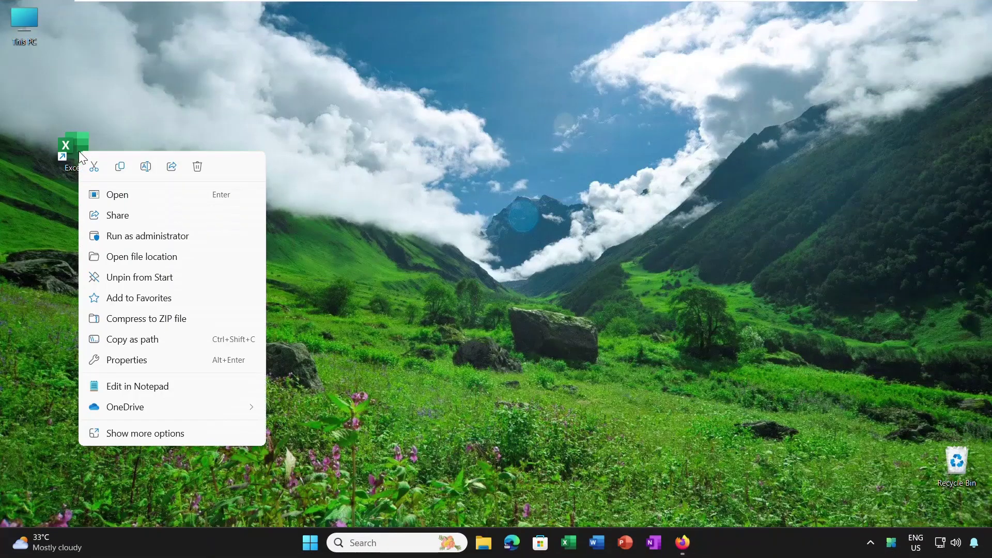
{"action": "left_click", "coordinate": [124, 357]}
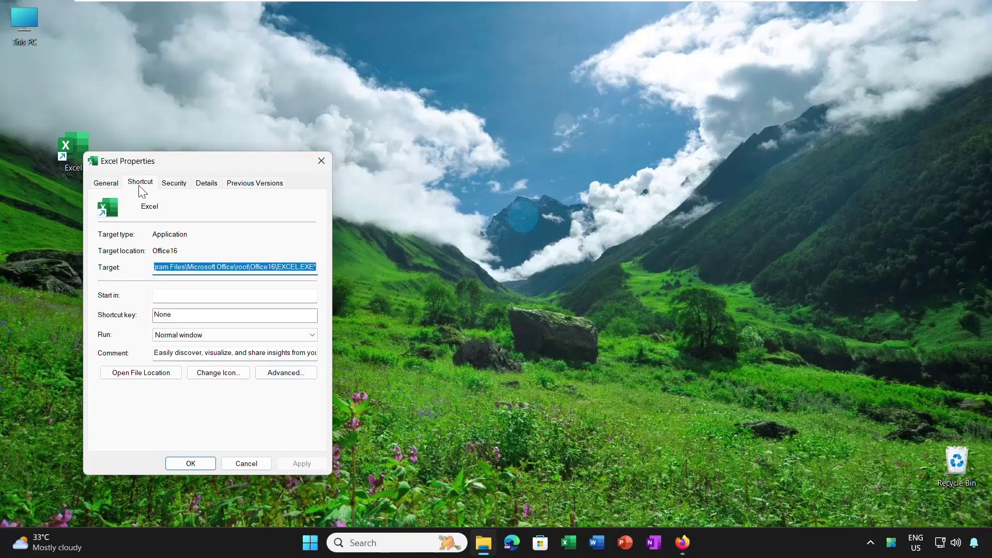
{"action": "left_click", "coordinate": [279, 374]}
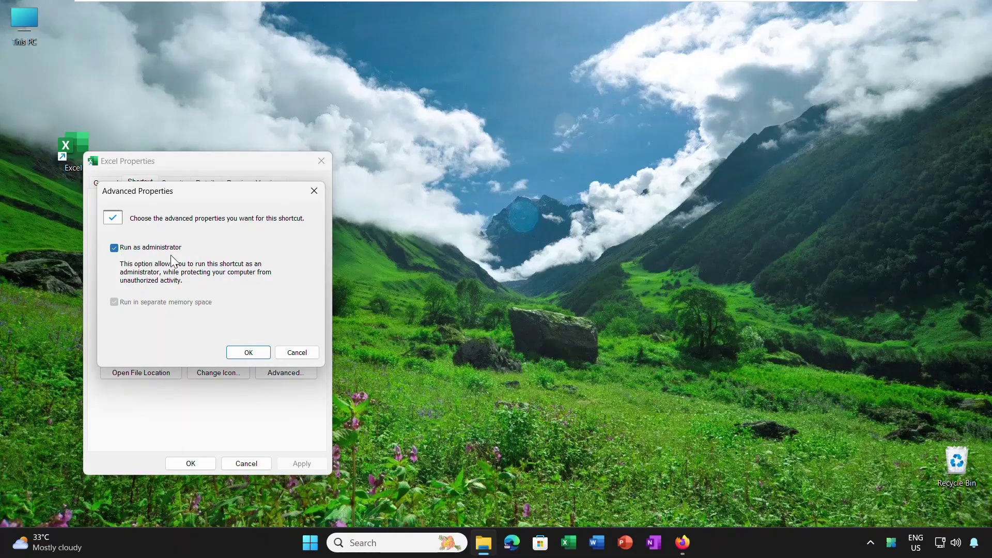
{"action": "left_click", "coordinate": [251, 352]}
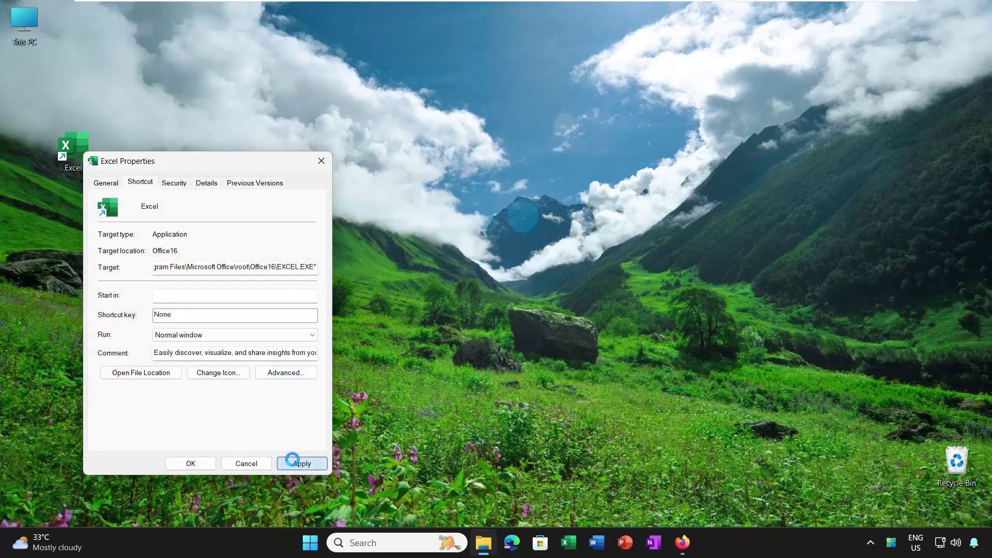
{"action": "left_click", "coordinate": [300, 462]}
{"action": "left_click", "coordinate": [229, 343]}
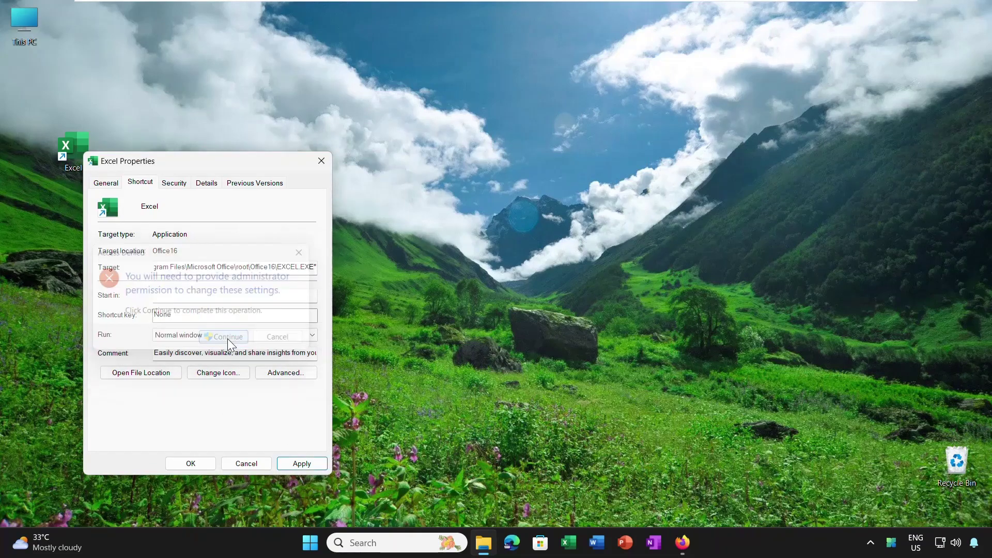
{"action": "left_click", "coordinate": [197, 461]}
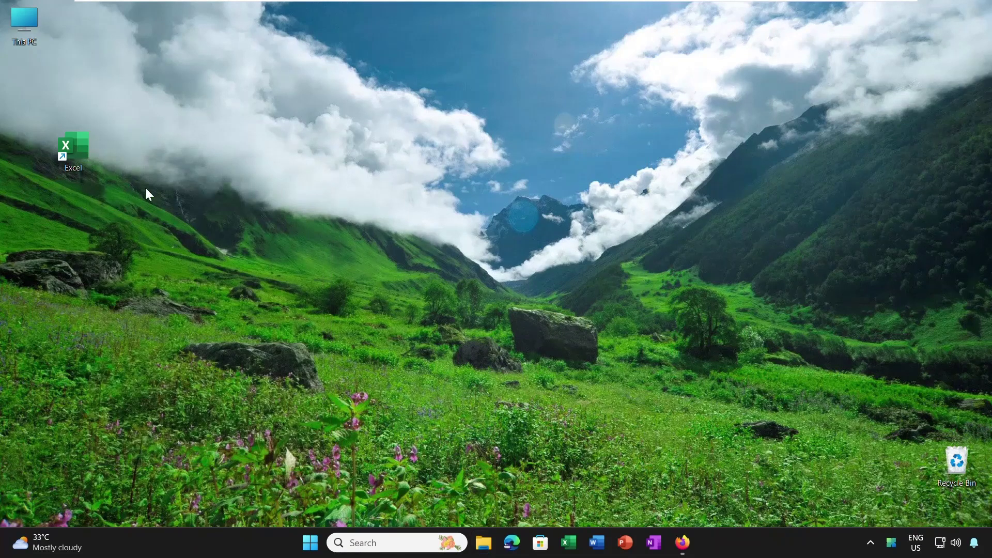
- Launch Excel from its desktop shortcut and allow it to make changes to the device
{"action": "double_click", "coordinate": [84, 146]}
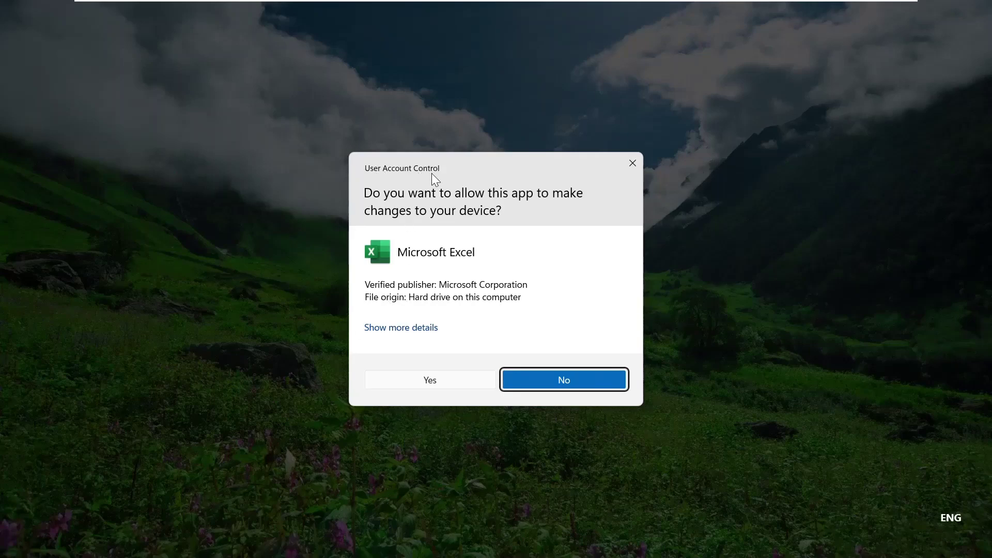
{"action": "left_click", "coordinate": [424, 384]}
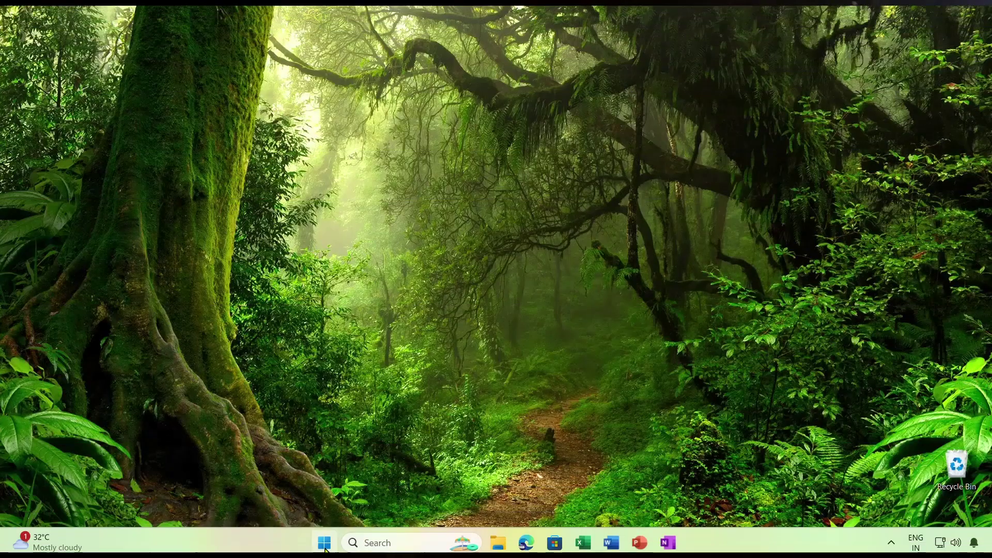
- Enable Developer Mode in the For developers section of the Windows system settings and confirm it
{"action": "key", "text": "super"}
{"action": "left_click", "coordinate": [467, 181]}
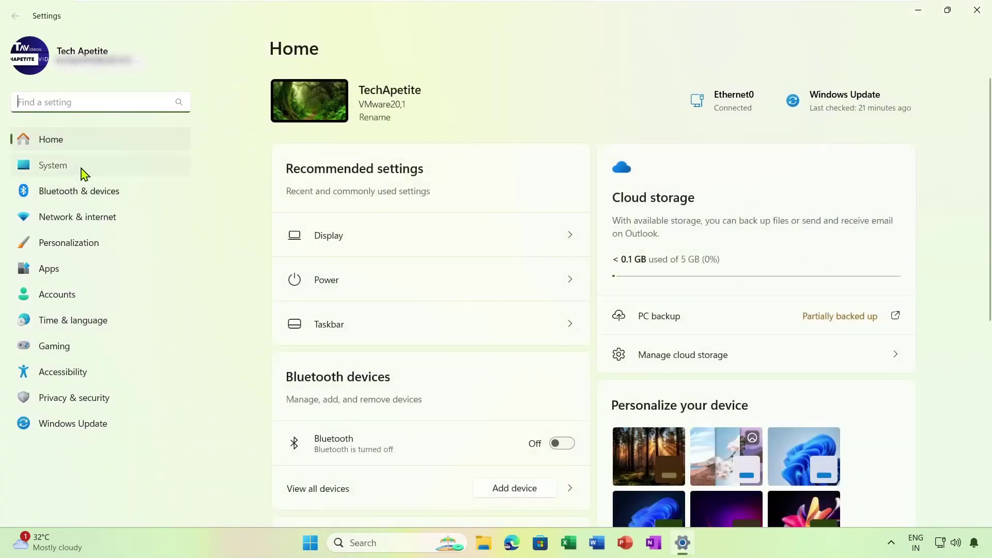
{"action": "left_click", "coordinate": [82, 170]}
{"action": "scroll", "coordinate": [342, 357], "scroll_direction": "down", "scroll_amount": 4}
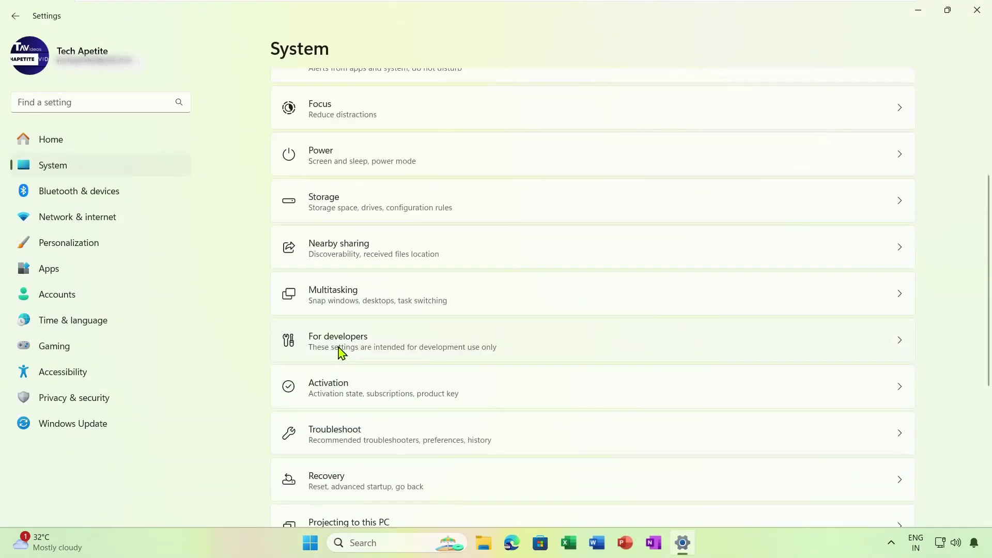
{"action": "left_click", "coordinate": [341, 353]}
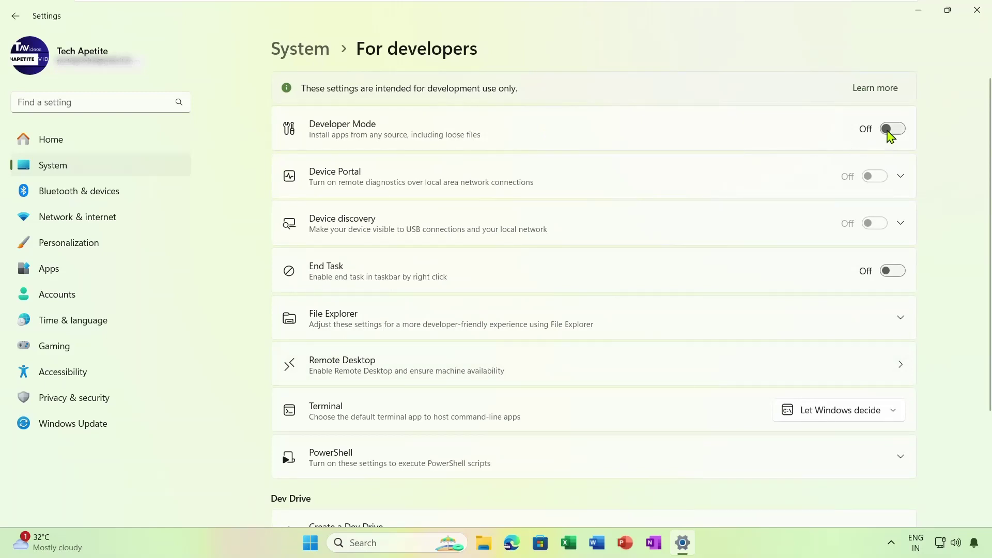
{"action": "left_click", "coordinate": [890, 131]}
{"action": "left_click", "coordinate": [604, 307]}
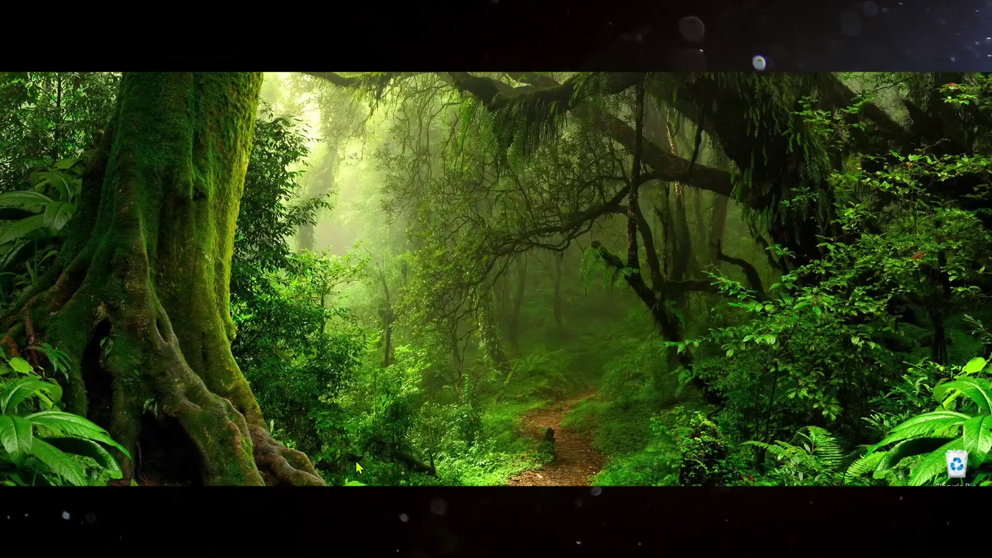
- Open Control Panel and search its settings for "change user"
{"action": "left_click", "coordinate": [326, 542]}
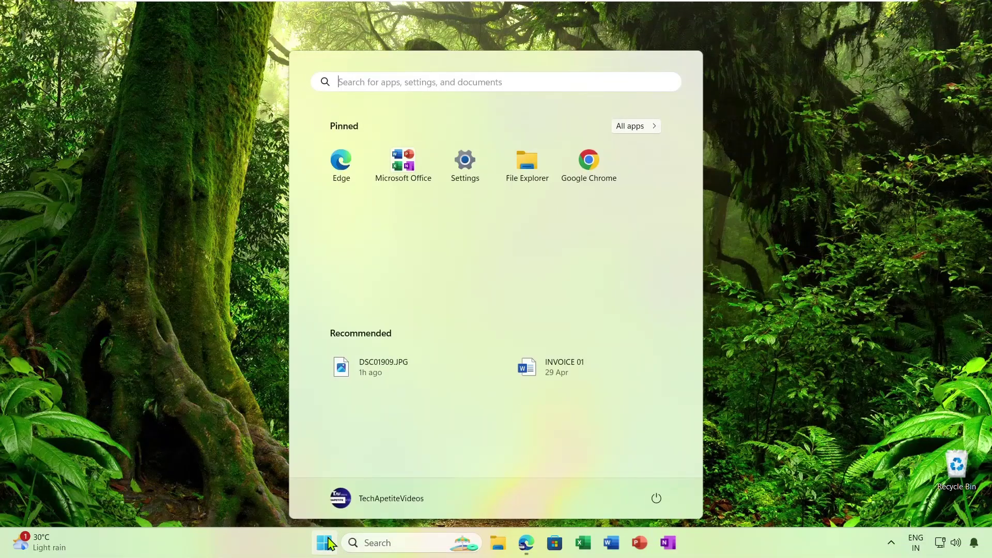
{"action": "type", "text": "contr"}
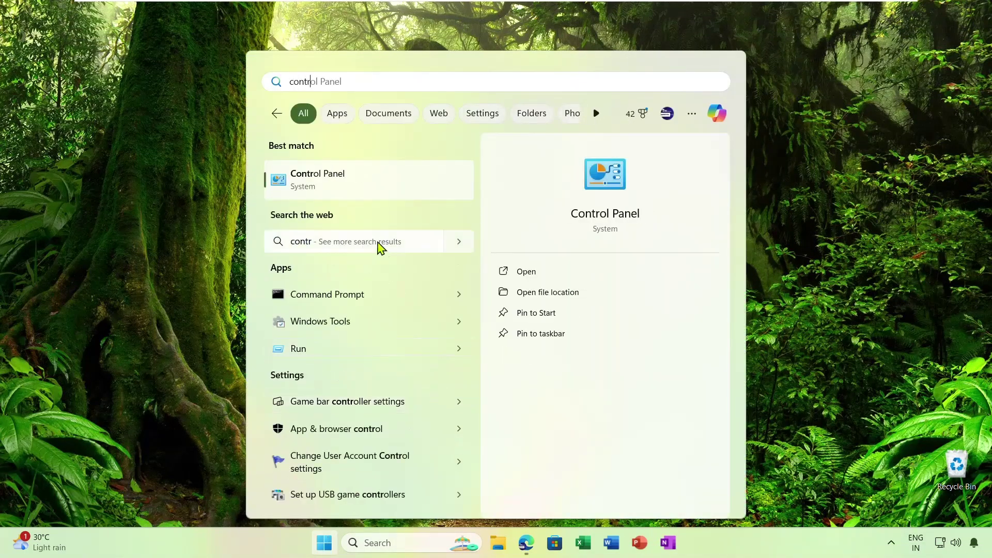
{"action": "left_click", "coordinate": [372, 195]}
{"action": "left_click", "coordinate": [766, 110]}
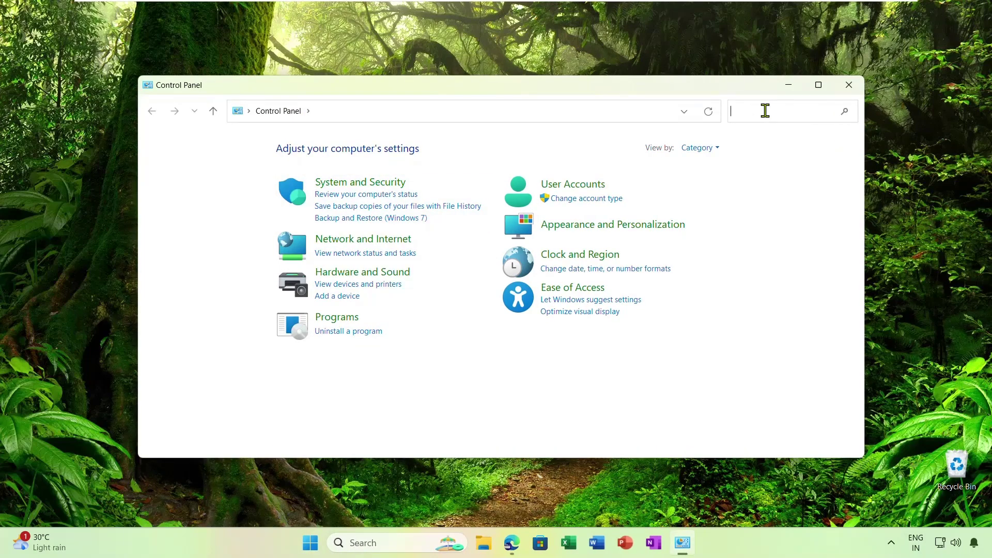
{"action": "type", "text": "chang"}
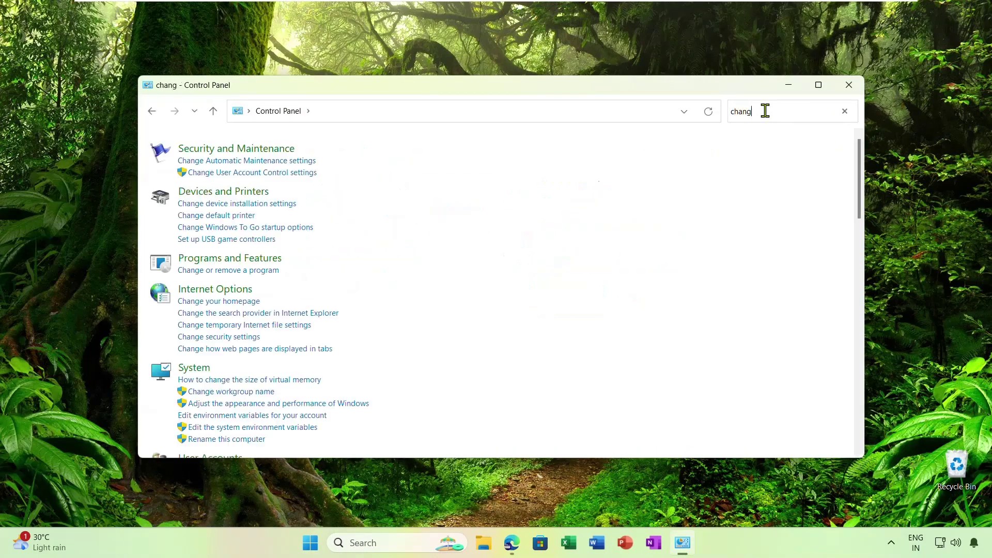
{"action": "type", "text": "e user"}
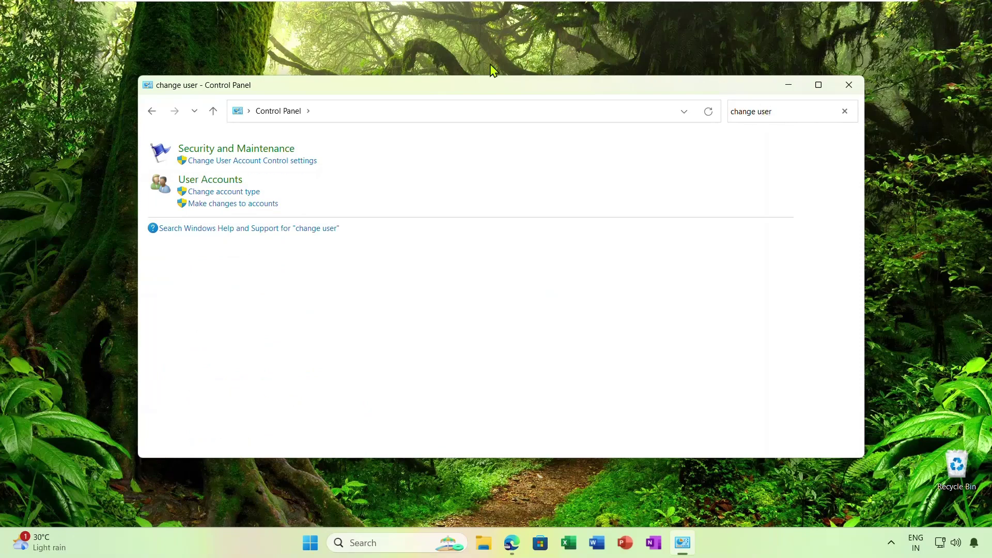
- Open the User Account Control settings and raise the notification level to Always notify
{"action": "left_click", "coordinate": [299, 162]}
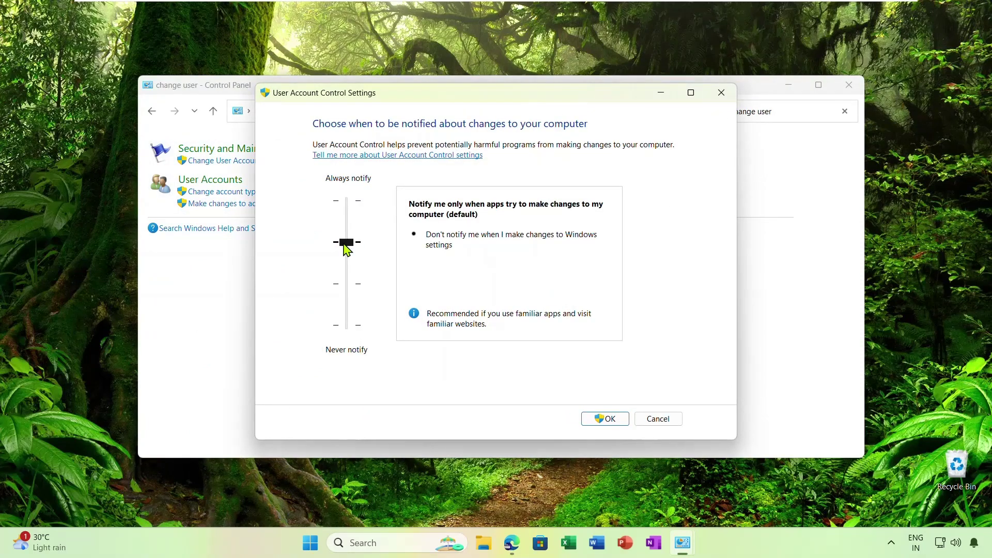
{"action": "left_click_drag", "start_coordinate": [346, 247], "coordinate": [340, 189]}
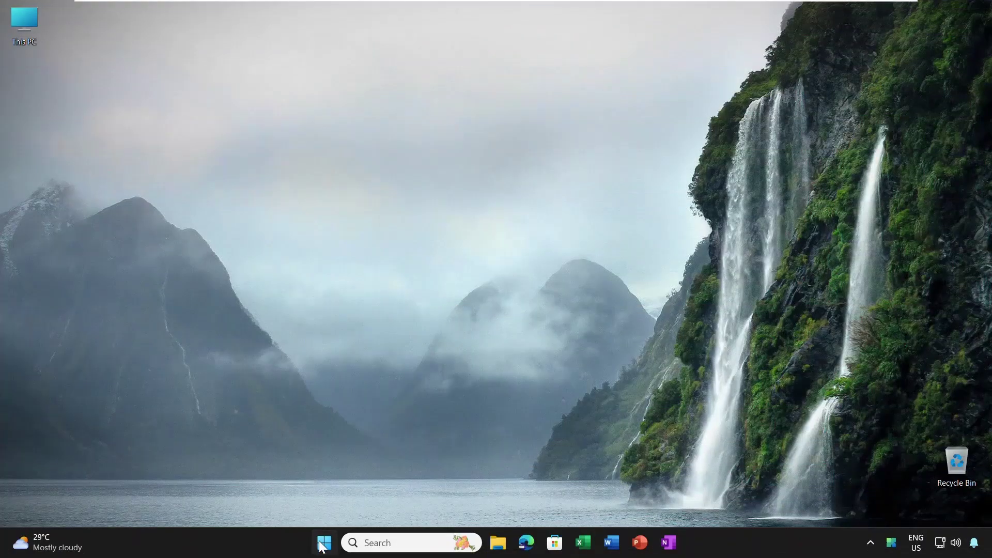
- Open Backup and Restore (Windows 7) in Control Panel
{"action": "left_click", "coordinate": [322, 545]}
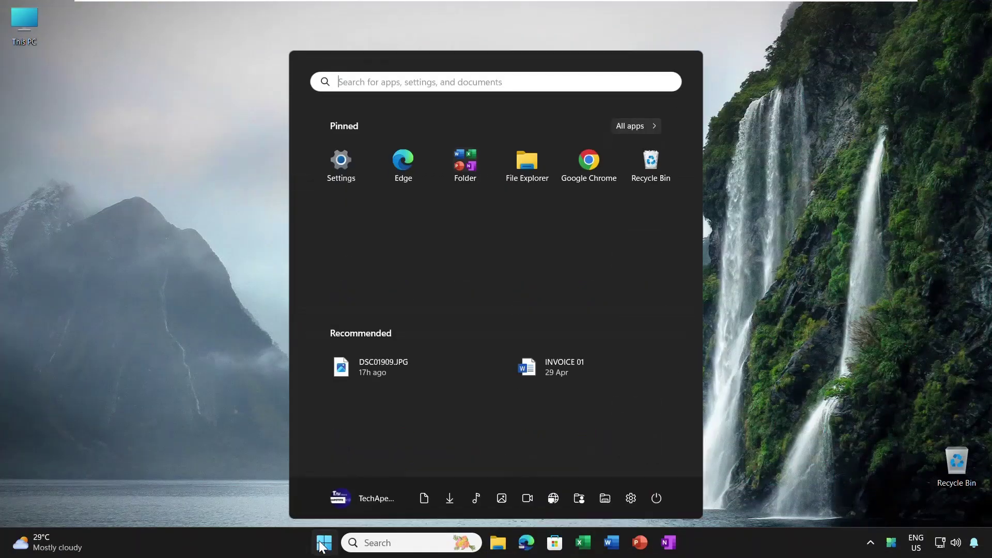
{"action": "type", "text": "cont"}
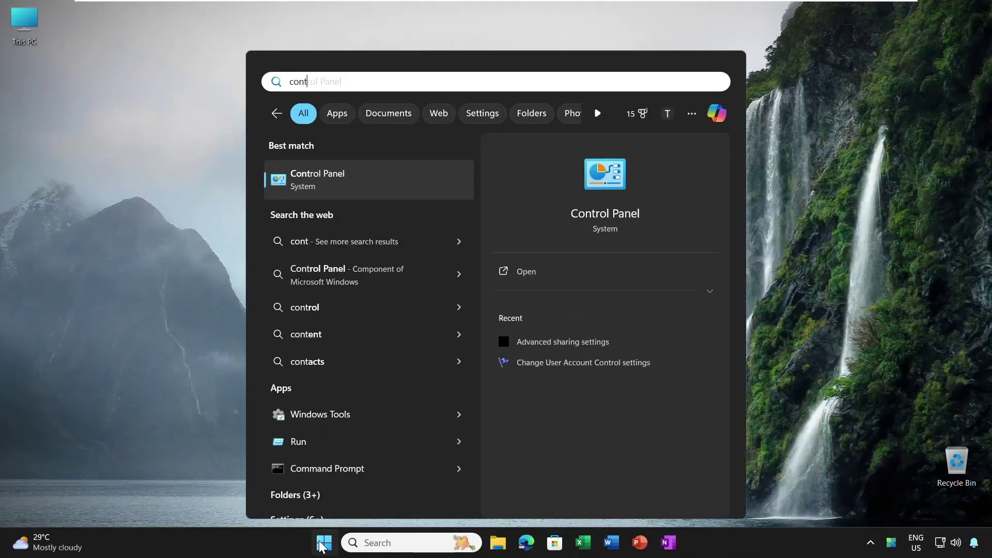
{"action": "left_click", "coordinate": [370, 192]}
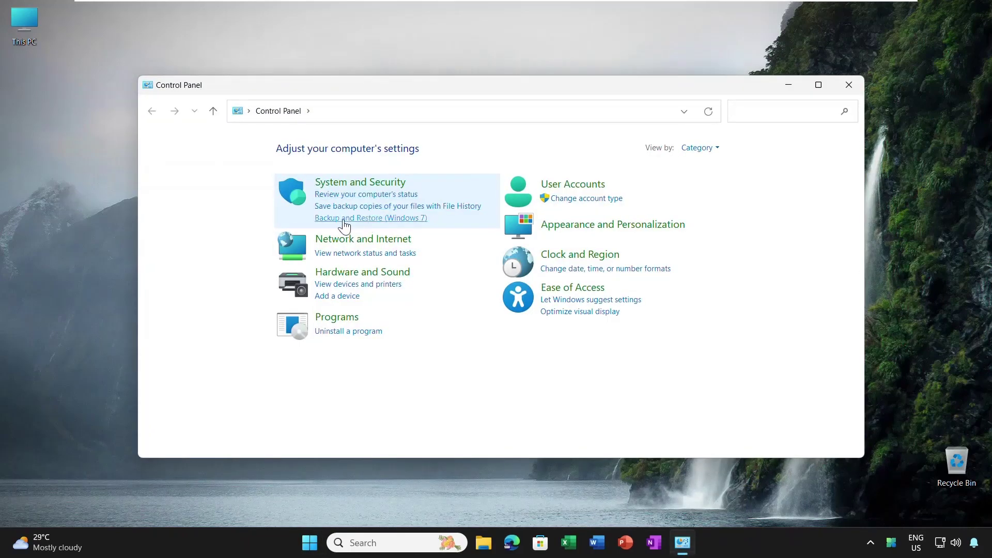
{"action": "left_click", "coordinate": [392, 219]}
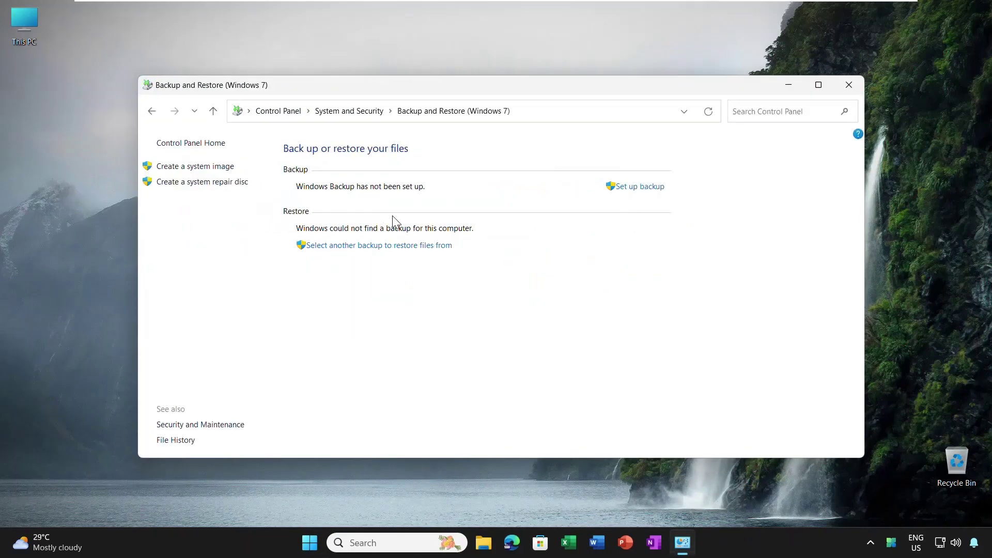
- Start creating a system image, choose DVD Drive (D:) as the backup destination and continue
{"action": "left_click", "coordinate": [201, 166]}
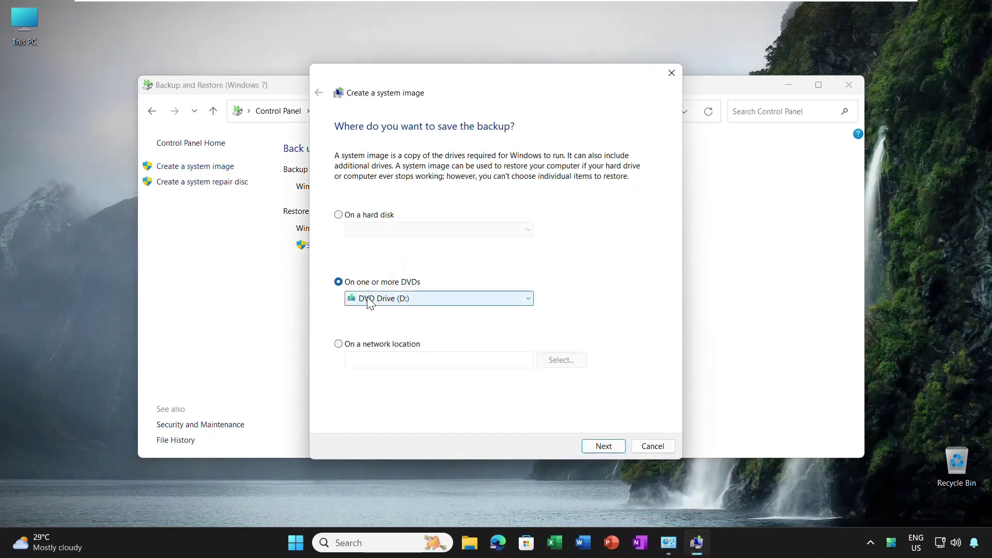
{"action": "left_click", "coordinate": [369, 303]}
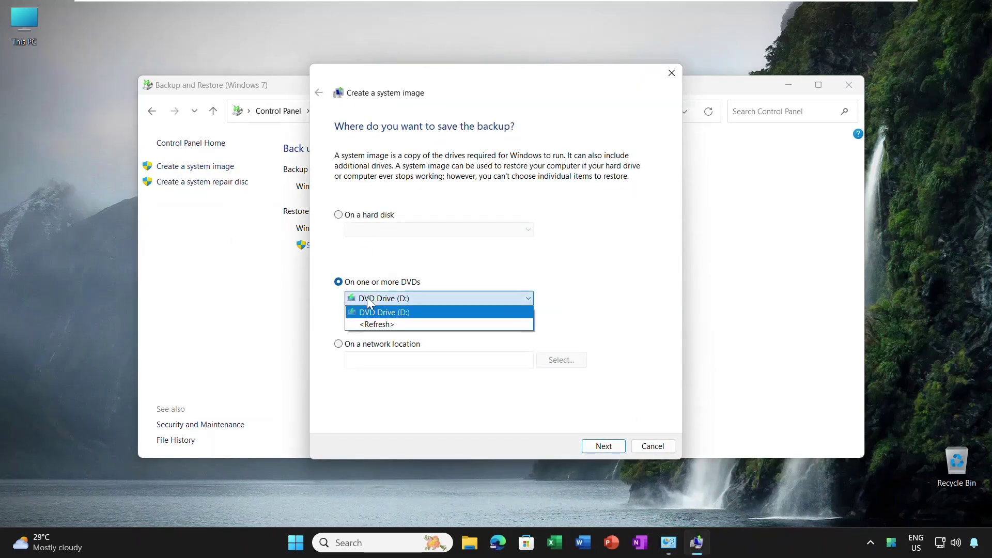
{"action": "left_click", "coordinate": [440, 299]}
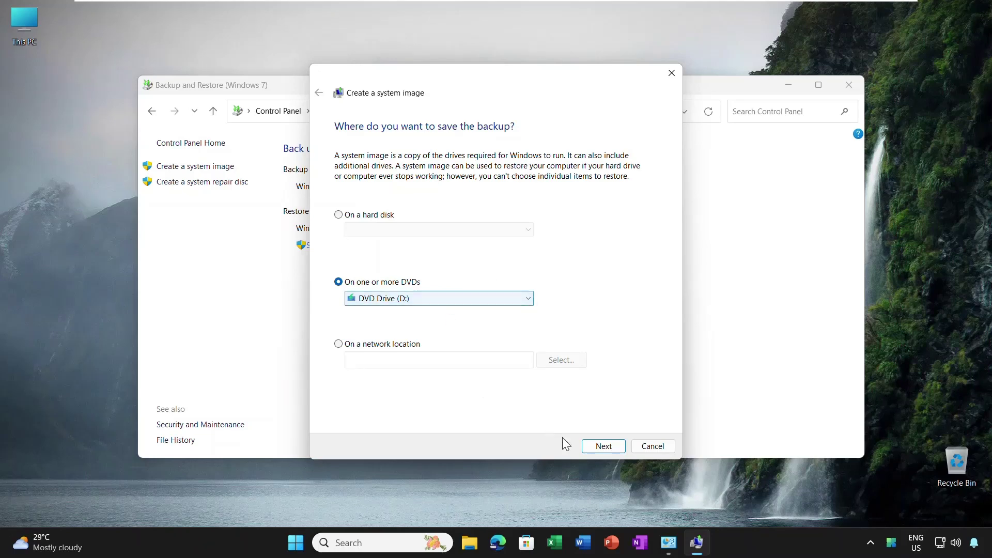
{"action": "left_click", "coordinate": [588, 447]}
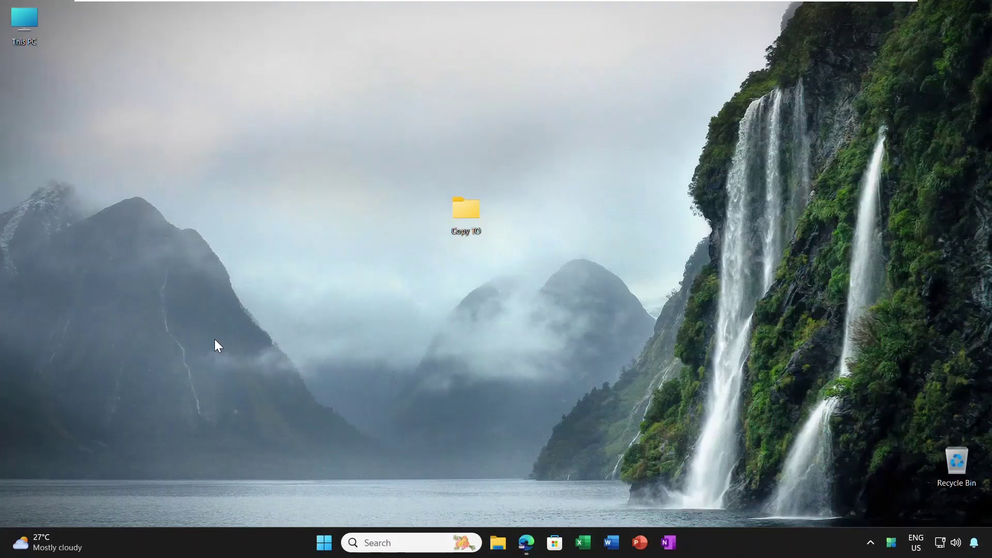
- Launch Registry Editor with the Run command regedit and allow it to make changes to the device
{"action": "key", "text": "super+r"}
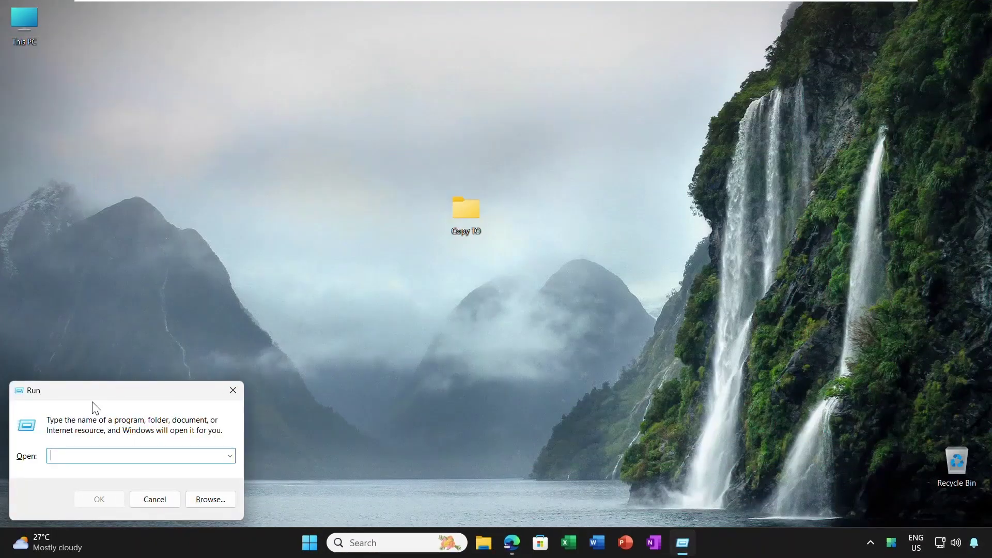
{"action": "type", "text": "re"}
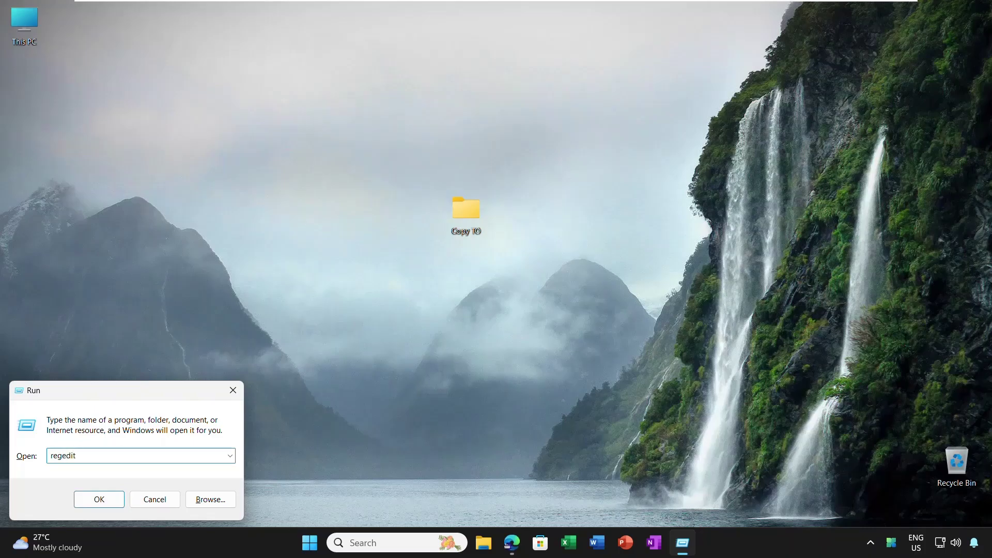
{"action": "type", "text": "gedit"}
{"action": "key", "text": "Return"}
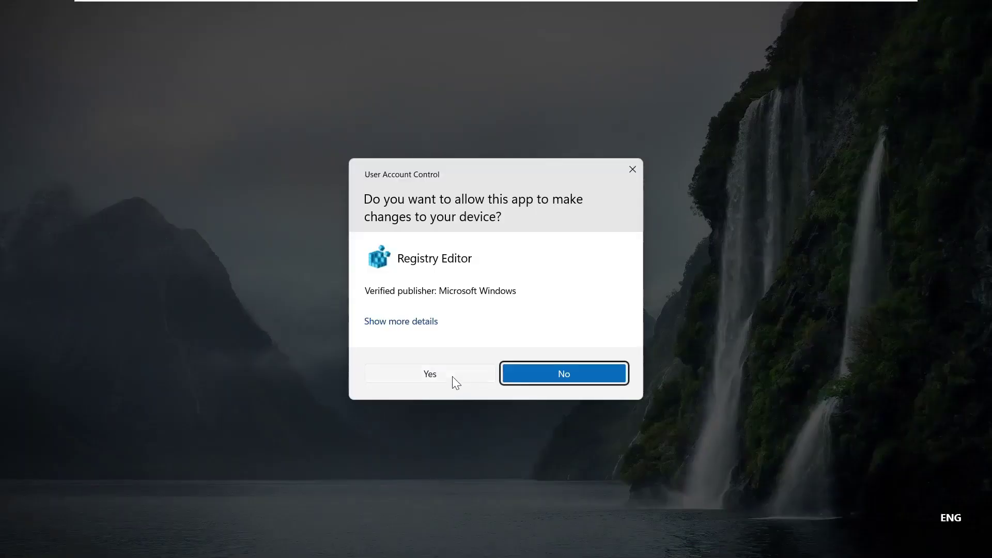
{"action": "left_click", "coordinate": [442, 377]}
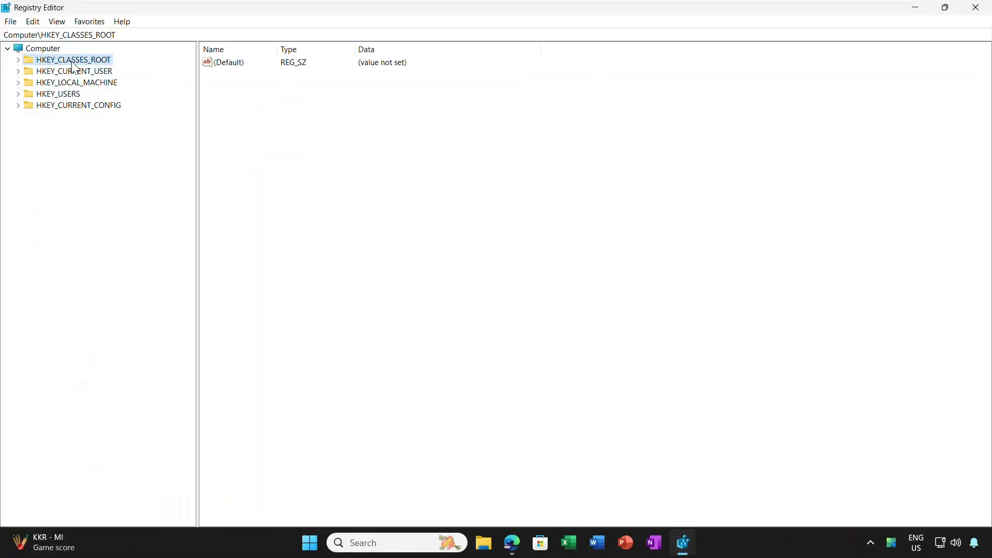
- Browse to the key HKEY_CLASSES_ROOT\AllFilesystemObjects\shellex\ContextMenuHandlers and select it
{"action": "left_click", "coordinate": [18, 60]}
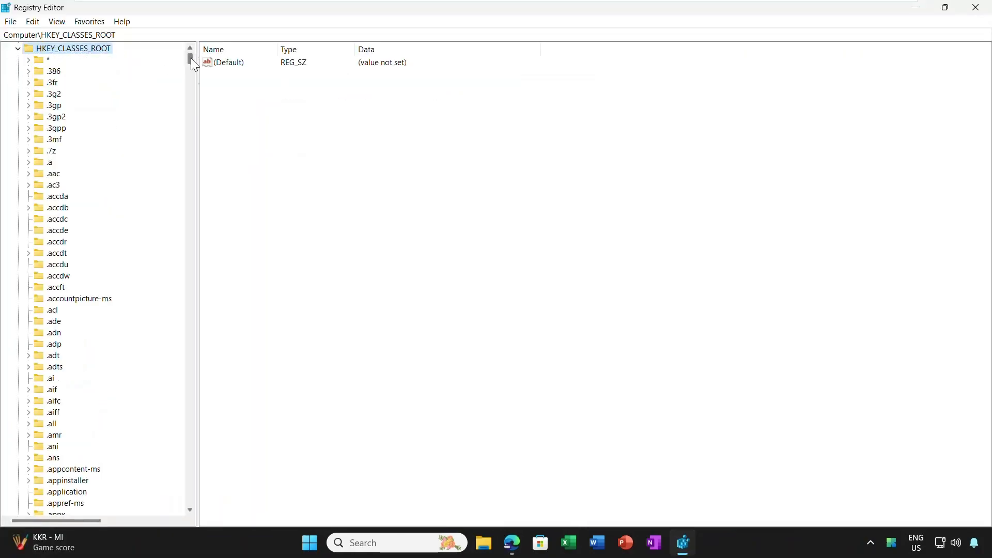
{"action": "left_click_drag", "start_coordinate": [191, 58], "coordinate": [192, 137]}
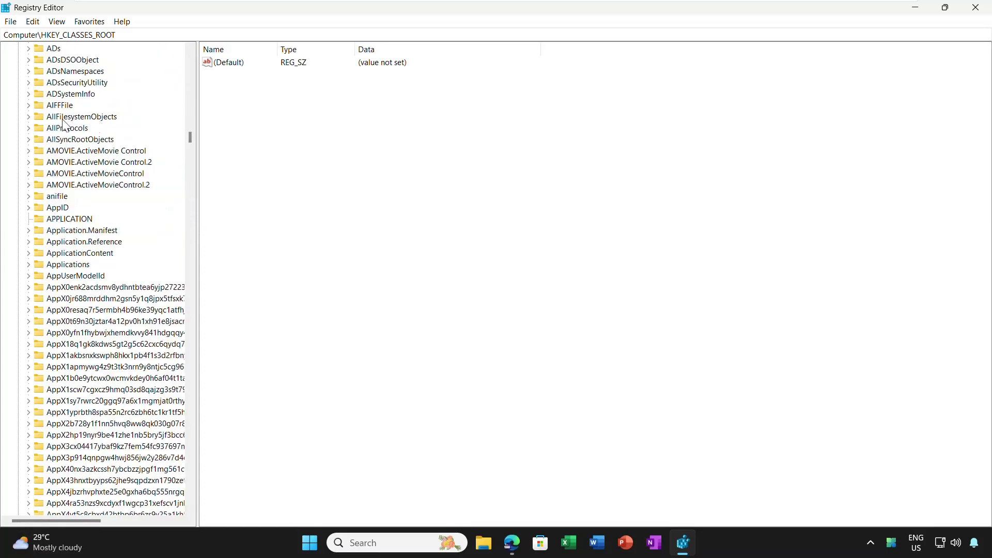
{"action": "left_click", "coordinate": [28, 117]}
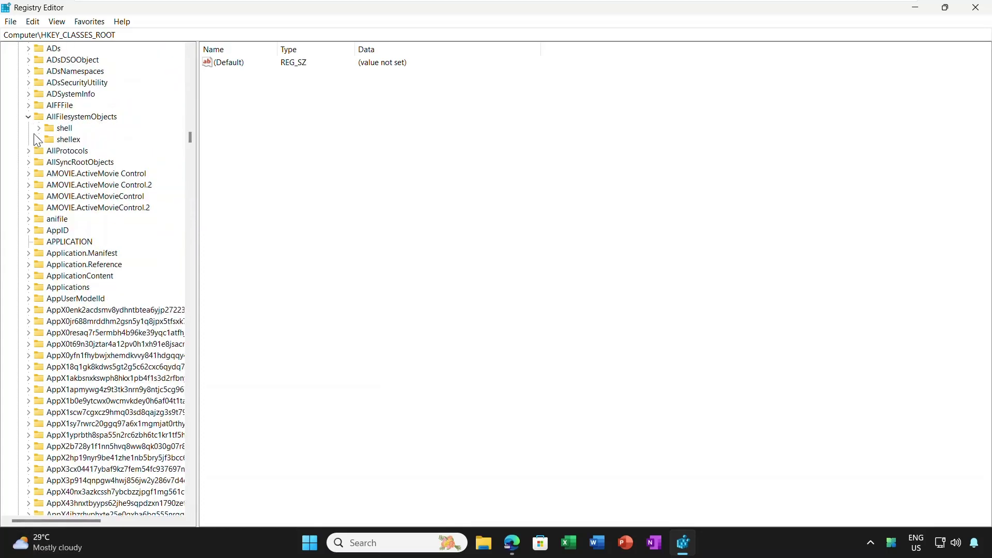
{"action": "left_click", "coordinate": [39, 140]}
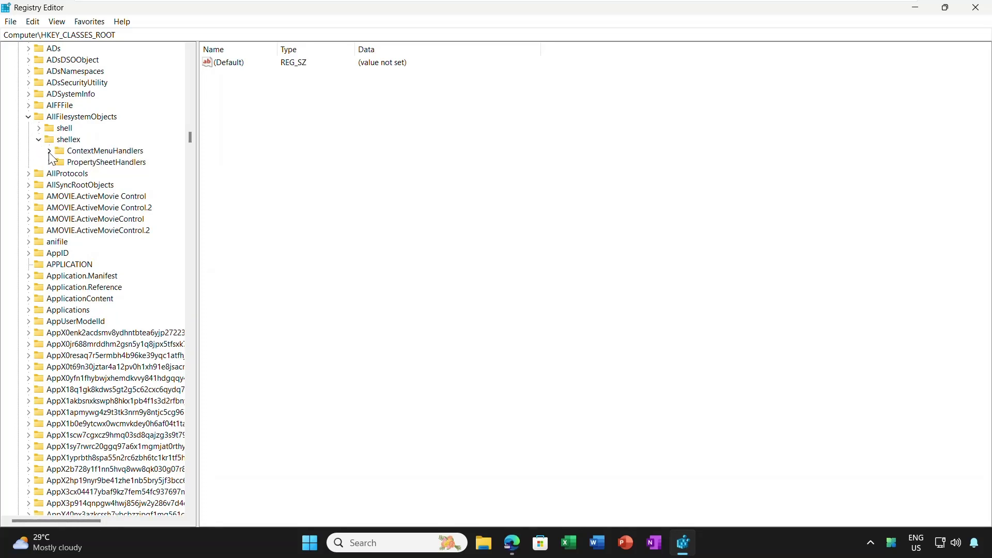
{"action": "left_click", "coordinate": [49, 151]}
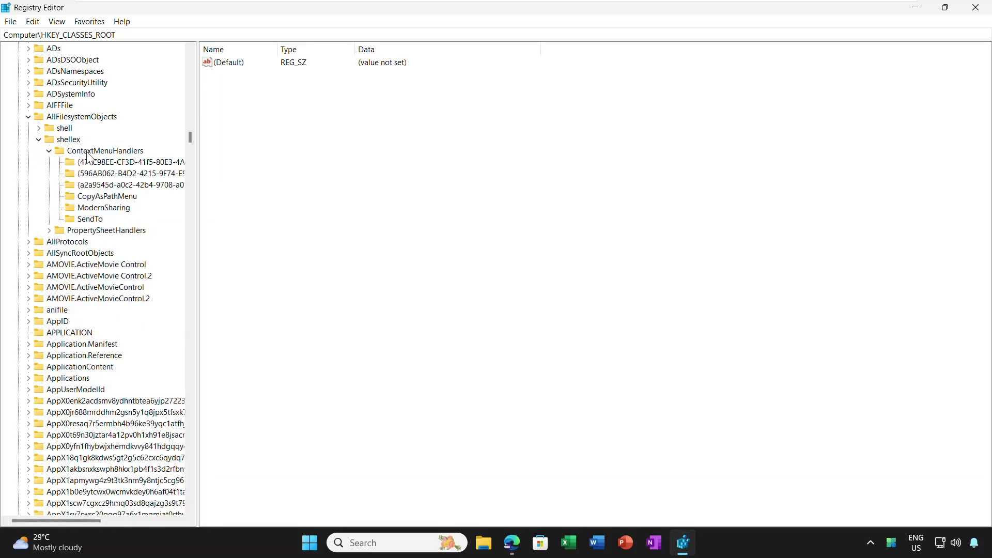
{"action": "left_click", "coordinate": [88, 153]}
- Create a new key named Copy TO under ContextMenuHandlers
{"action": "right_click", "coordinate": [132, 152]}
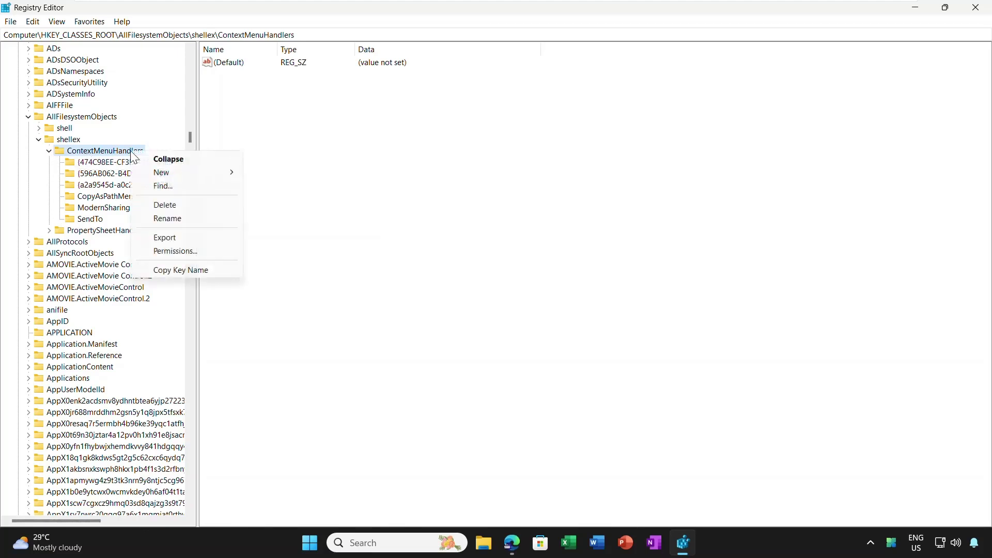
{"action": "mouse_move", "coordinate": [167, 173]}
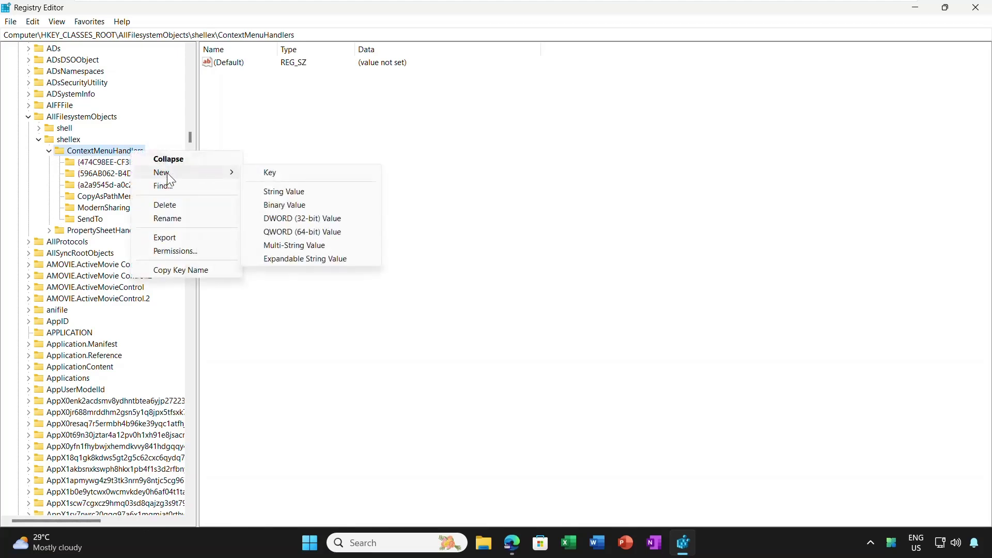
{"action": "left_click", "coordinate": [284, 174]}
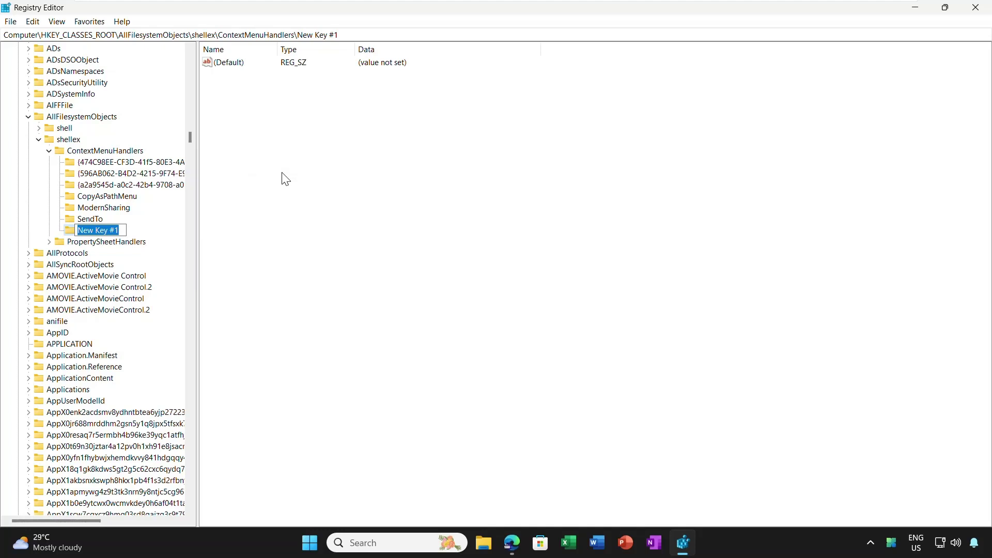
{"action": "type", "text": "Copy"}
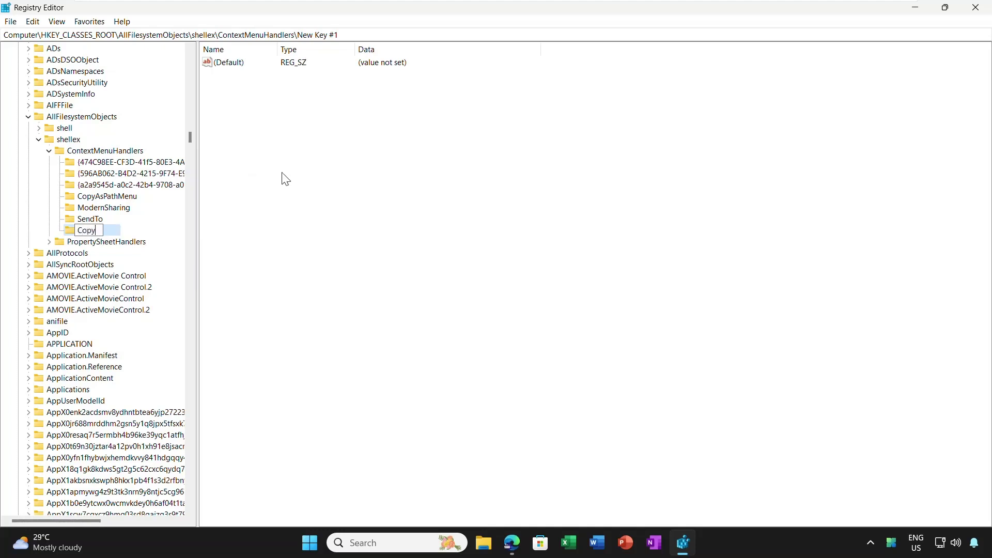
{"action": "type", "text": " TO"}
{"action": "key", "text": "Return"}
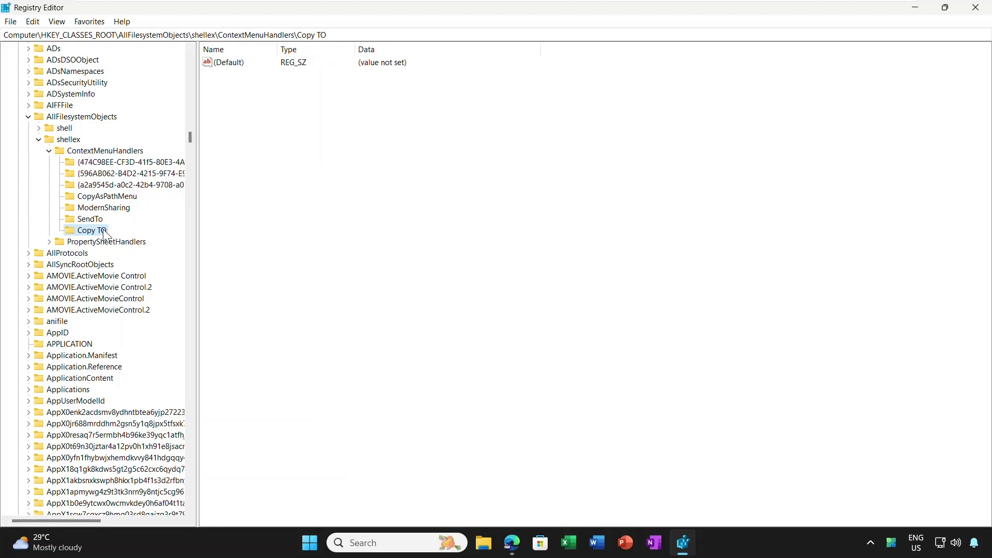
- Set the Copy TO key's (Default) value to {C2FBB630-2971-11D1-A18C-00C04FD75D13} by pasting the copied data
{"action": "double_click", "coordinate": [230, 63]}
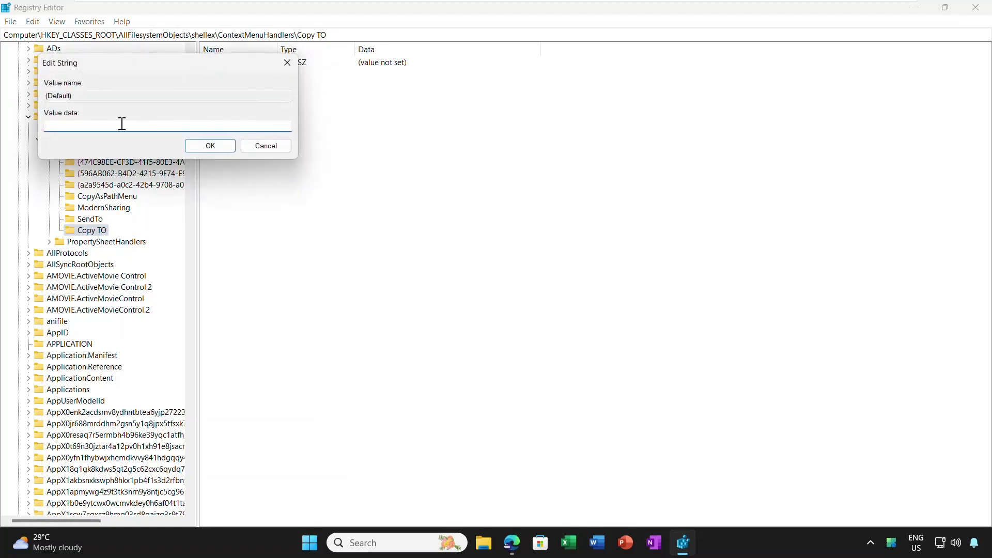
{"action": "right_click", "coordinate": [122, 124]}
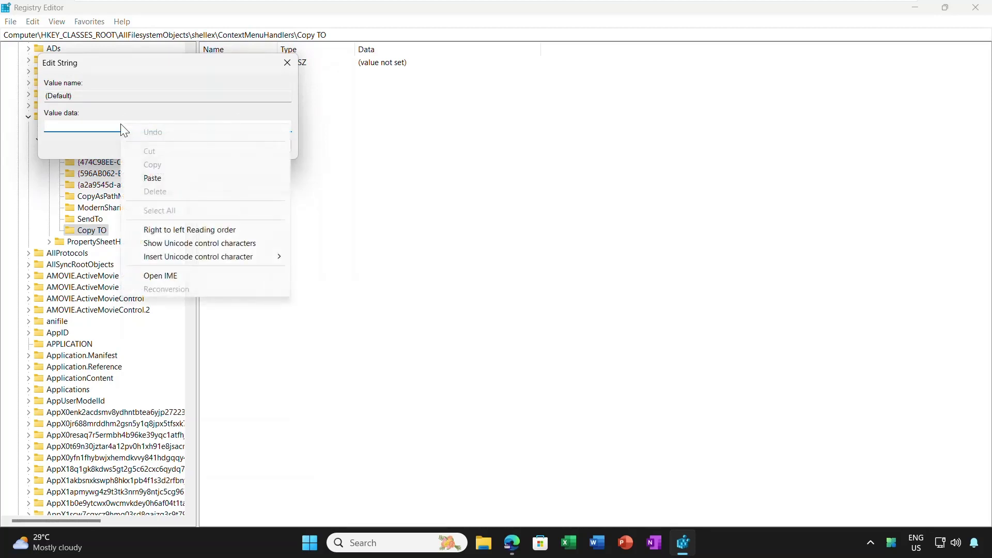
{"action": "left_click", "coordinate": [150, 180]}
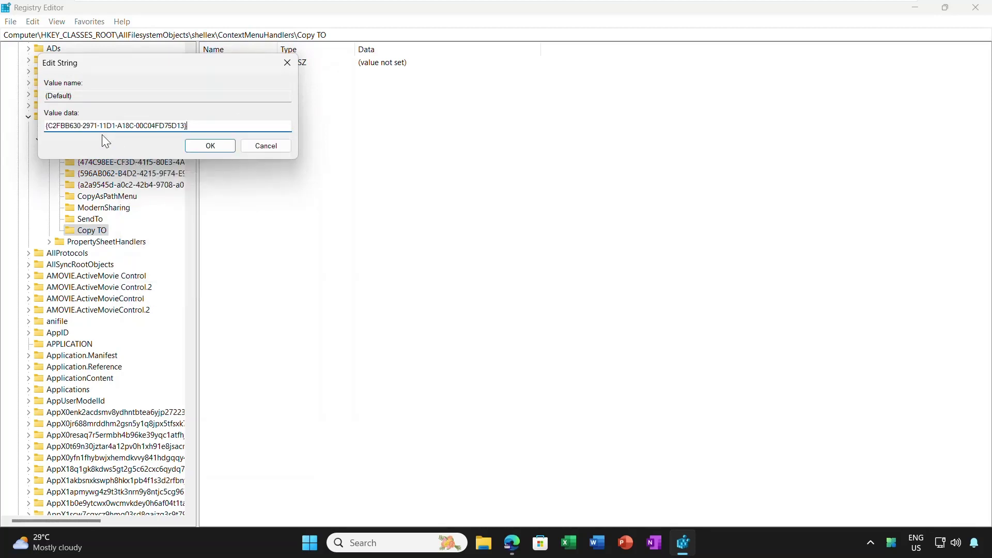
{"action": "left_click", "coordinate": [202, 148]}
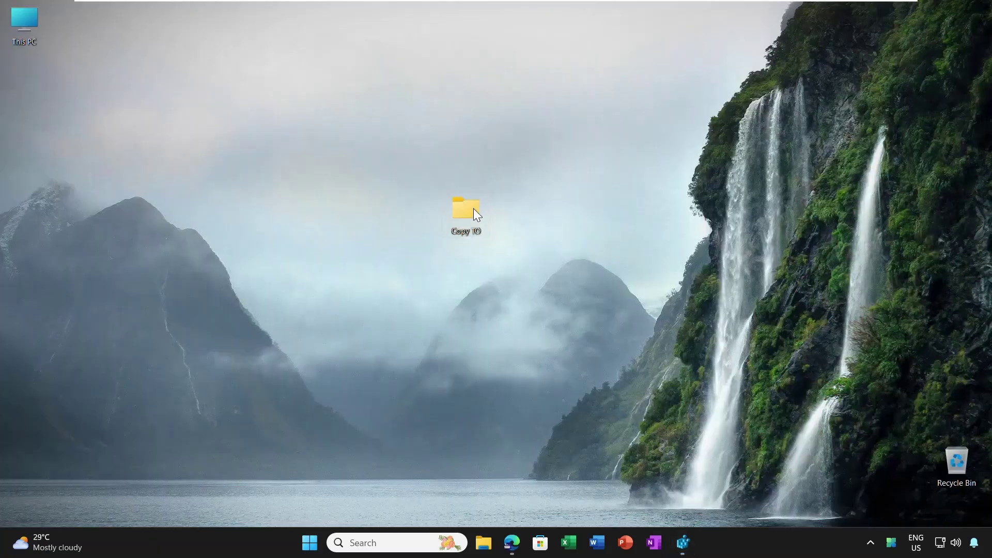
- Check the extended context options of the Copy TO desktop folder for the Copy To folder command, then dismiss them
{"action": "right_click", "coordinate": [474, 209]}
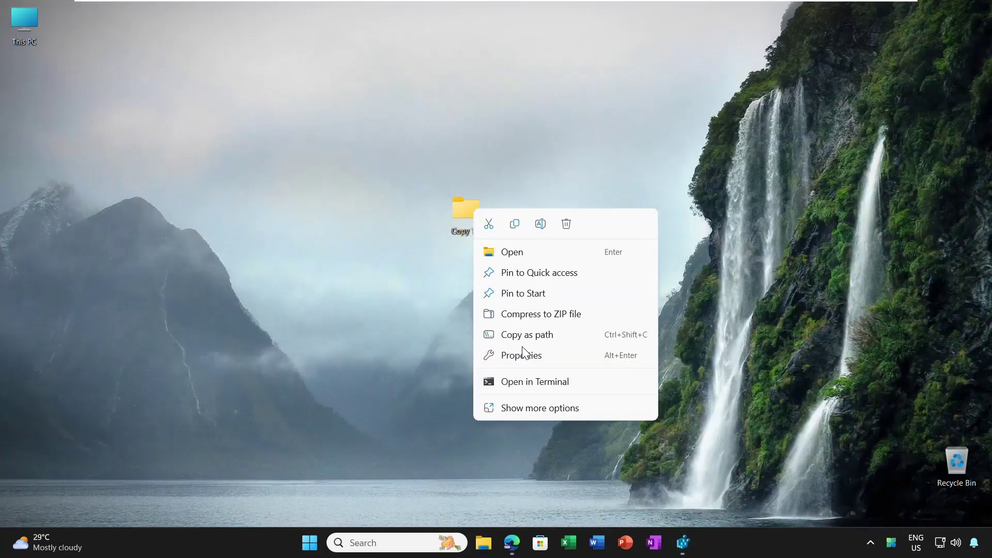
{"action": "left_click", "coordinate": [529, 406]}
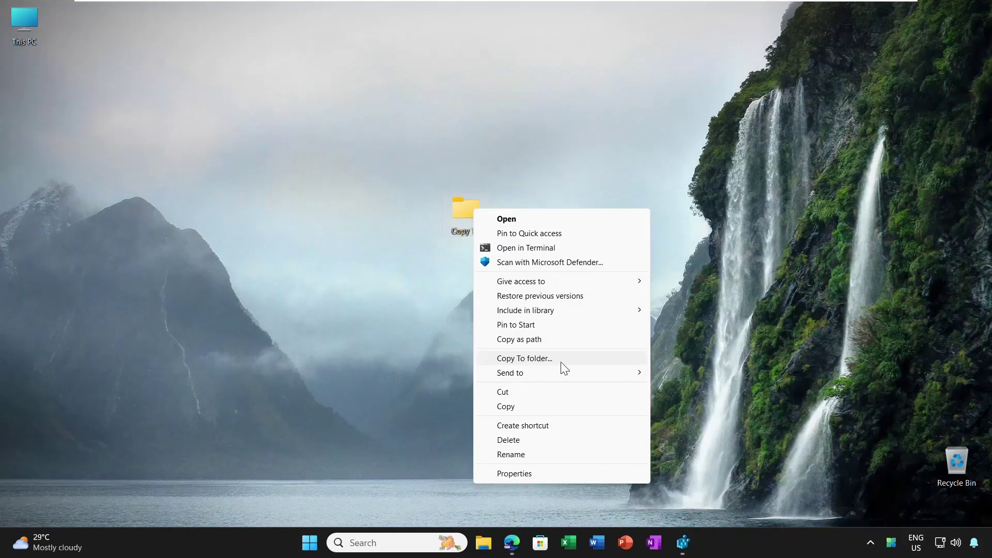
{"action": "left_click", "coordinate": [752, 298]}
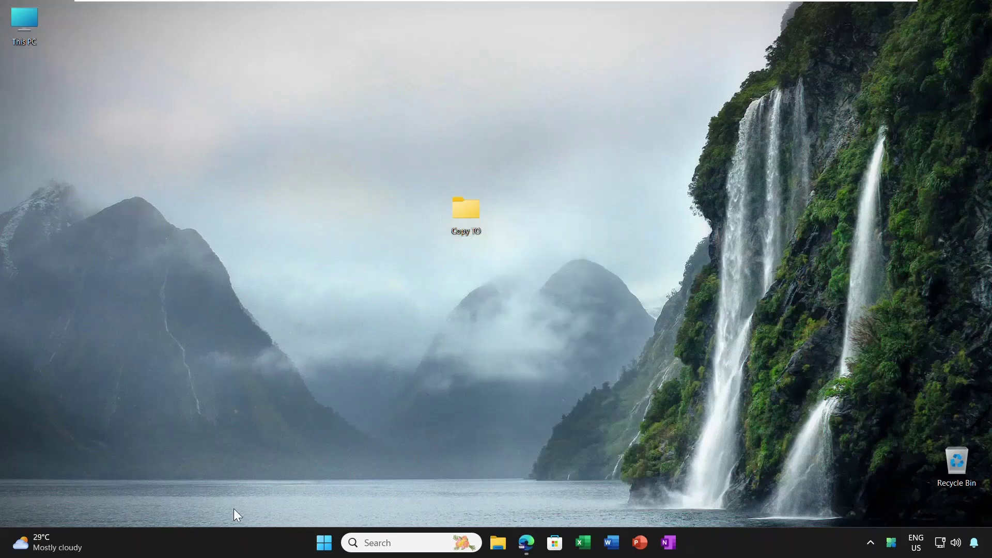
- Relaunch Registry Editor with the Run command regedit and allow it to make changes to the device
{"action": "key", "text": "super+r"}
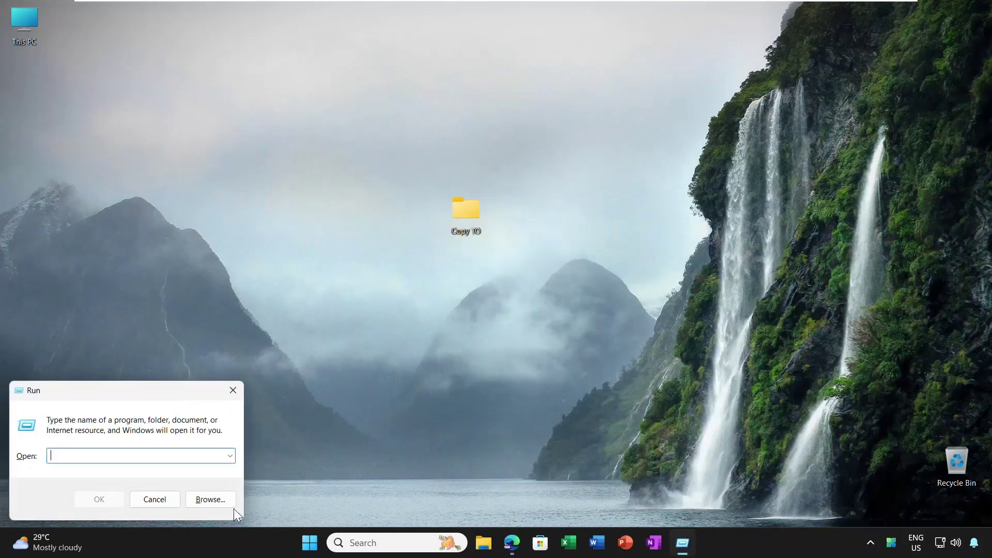
{"action": "type", "text": "regedit"}
{"action": "key", "text": "Return"}
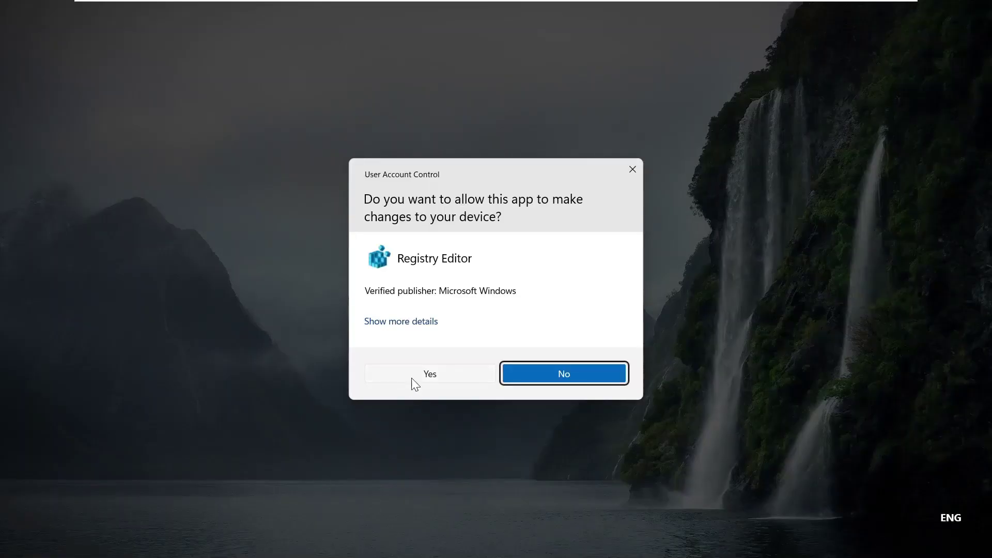
{"action": "left_click", "coordinate": [412, 380]}
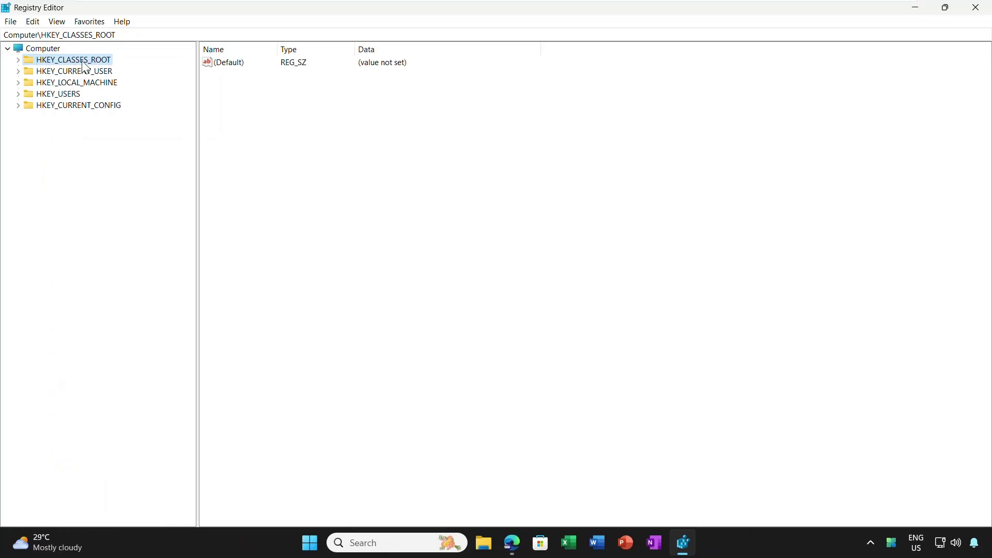
- Return to the ContextMenuHandlers key under HKEY_CLASSES_ROOT\AllFilesystemObjects\shellex
{"action": "left_click", "coordinate": [18, 60]}
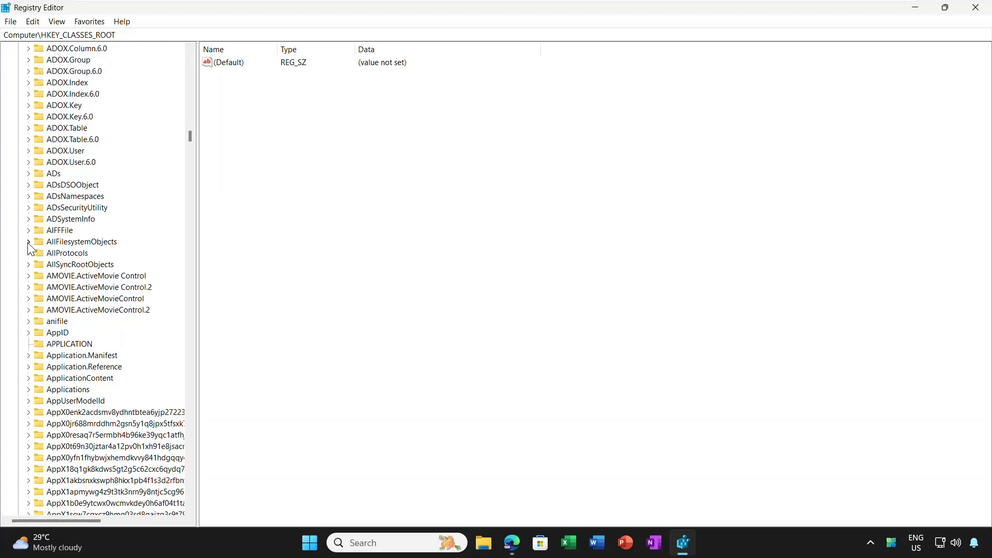
{"action": "left_click", "coordinate": [28, 242]}
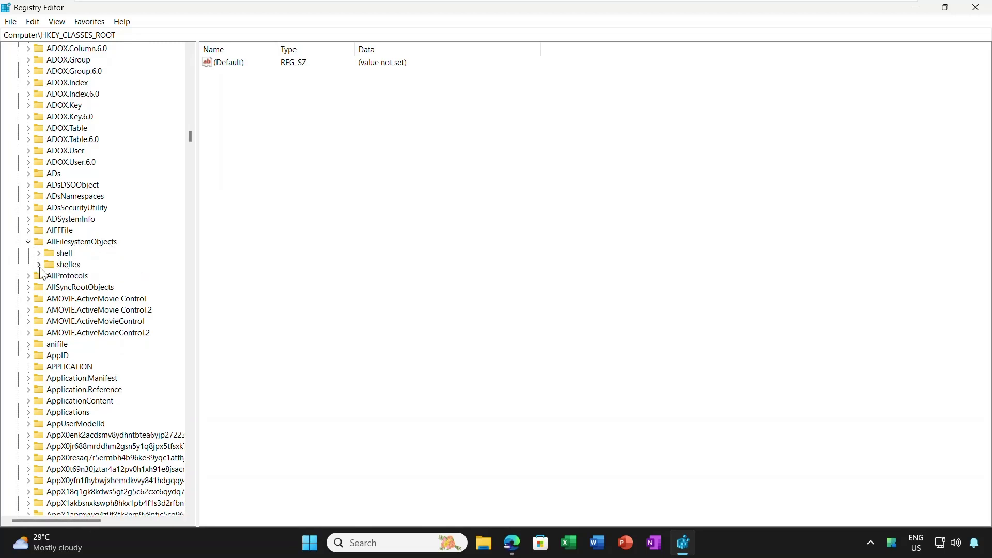
{"action": "left_click", "coordinate": [39, 265]}
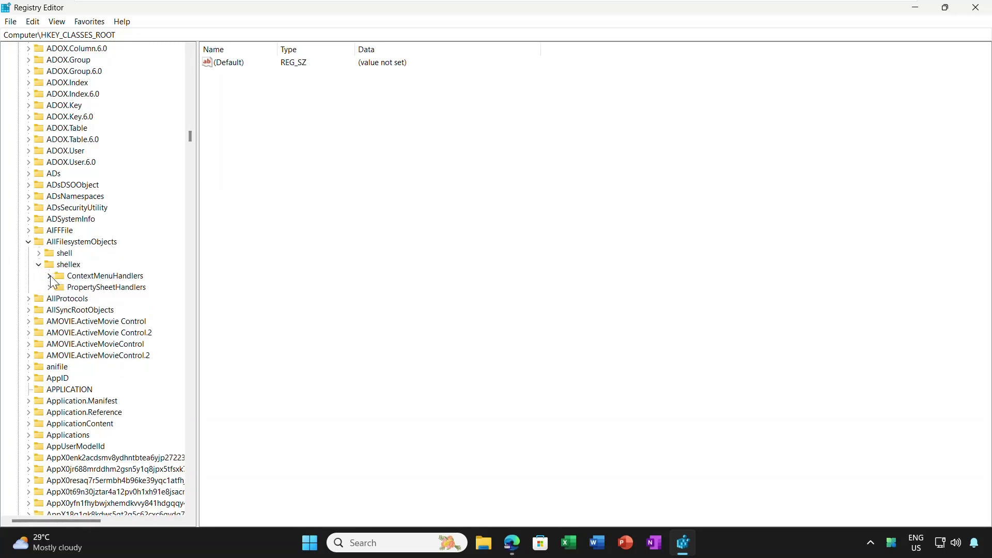
{"action": "left_click", "coordinate": [49, 277]}
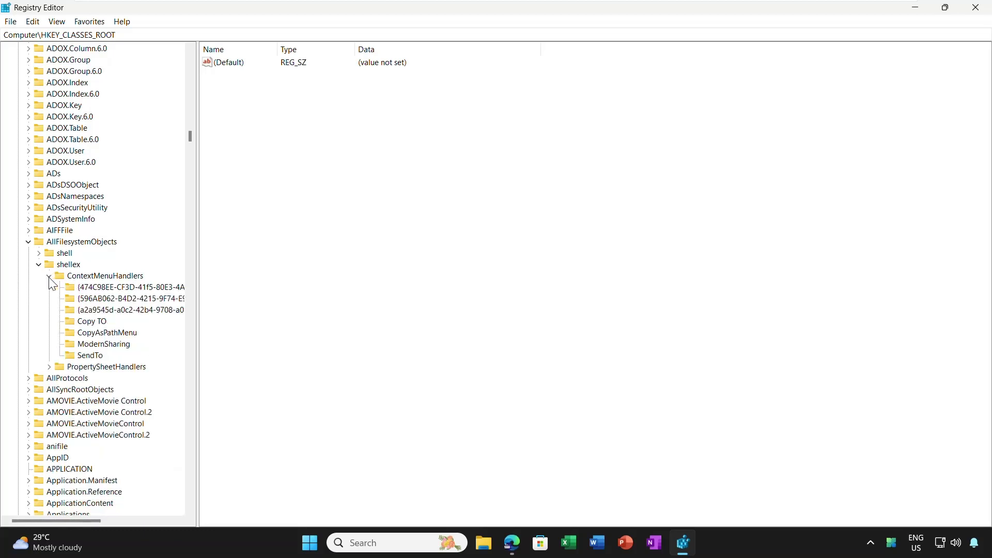
{"action": "left_click", "coordinate": [103, 279]}
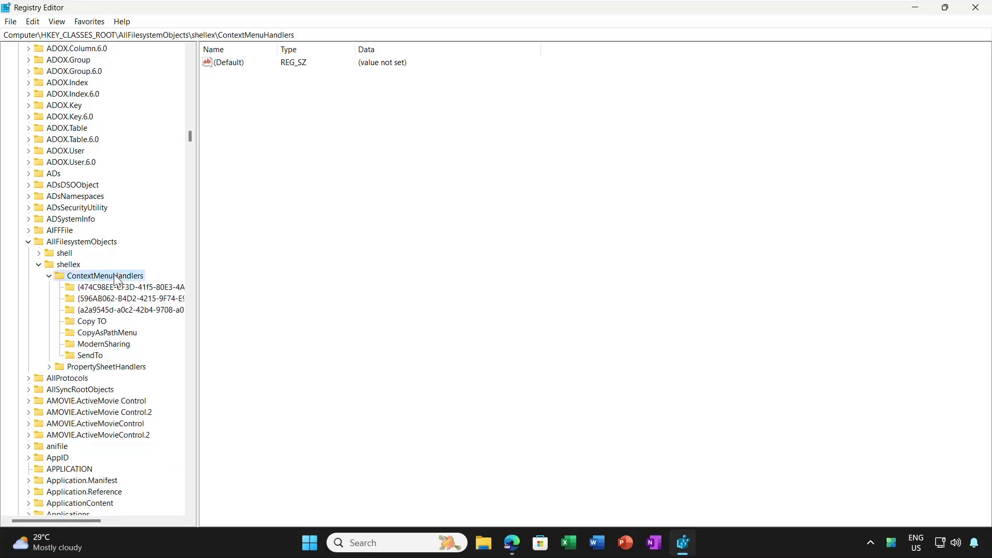
- Create a new key named Move To under ContextMenuHandlers
{"action": "right_click", "coordinate": [116, 280]}
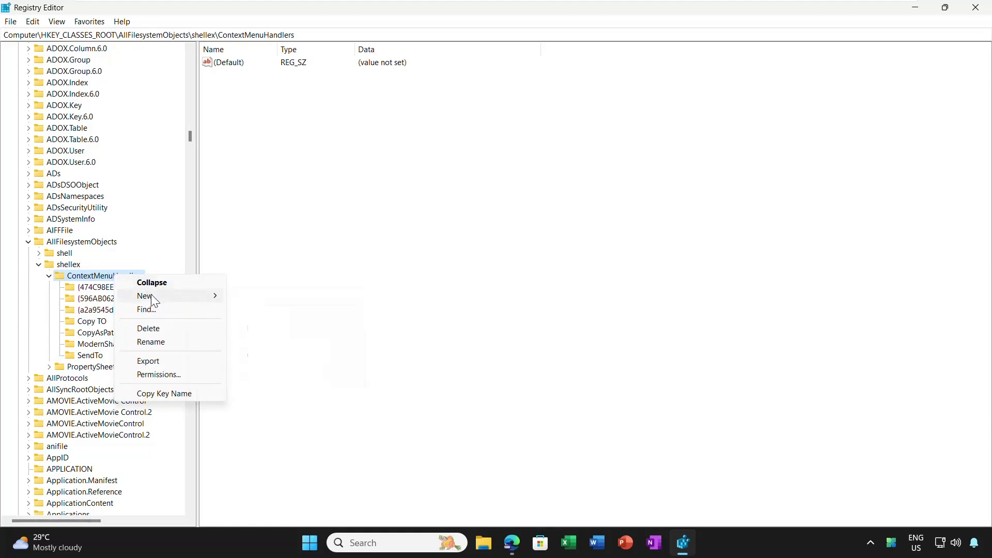
{"action": "mouse_move", "coordinate": [165, 296]}
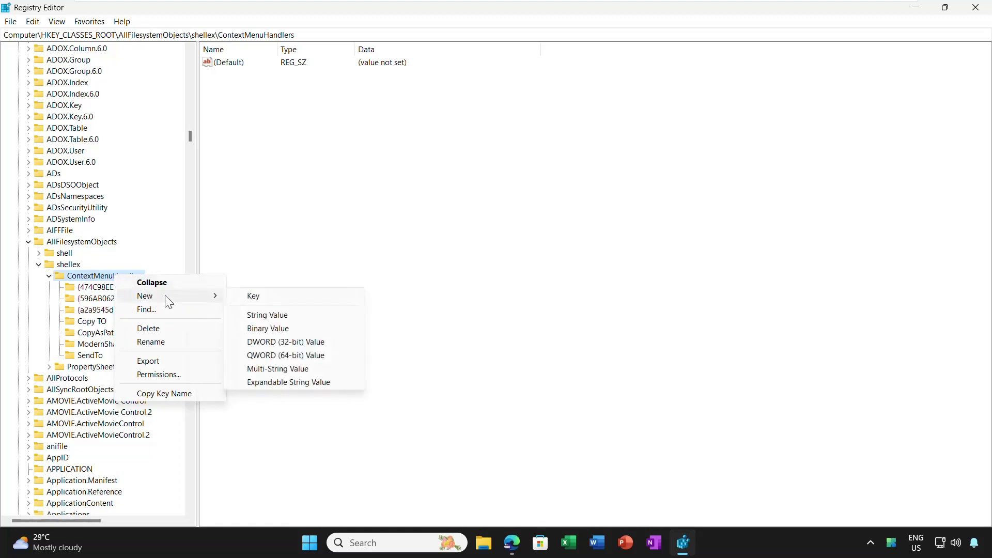
{"action": "left_click", "coordinate": [246, 300]}
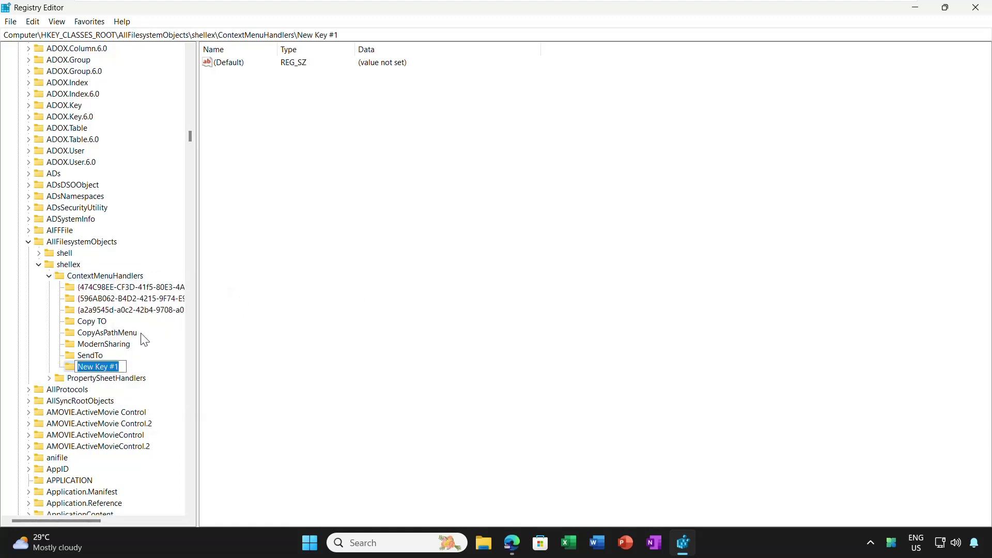
{"action": "type", "text": "Move To"}
{"action": "key", "text": "Return"}
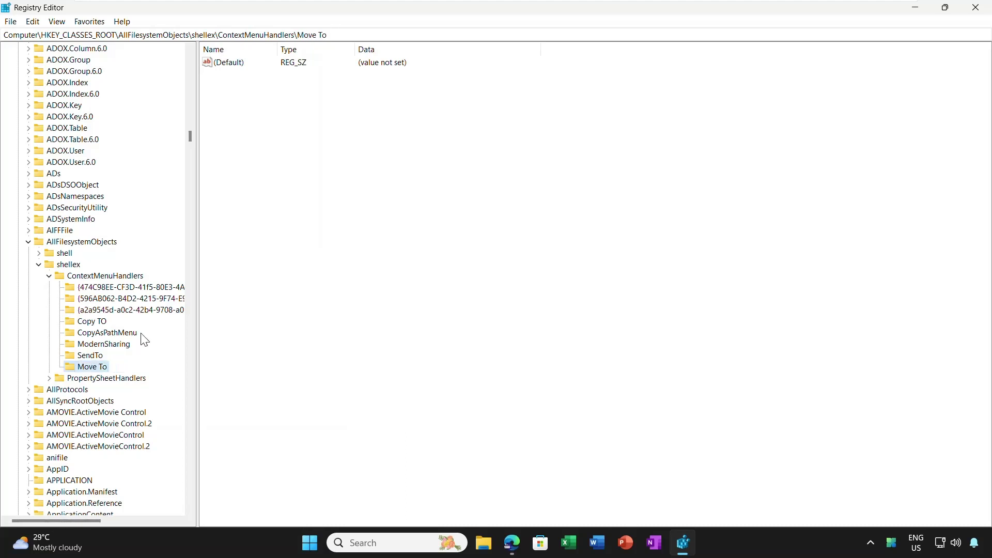
- Set the Move To key's (Default) value to {C2FBB631-2971-11D1-A18C-00C04FD75D13}, collapse HKEY_CLASSES_ROOT and close Registry Editor
{"action": "double_click", "coordinate": [234, 63]}
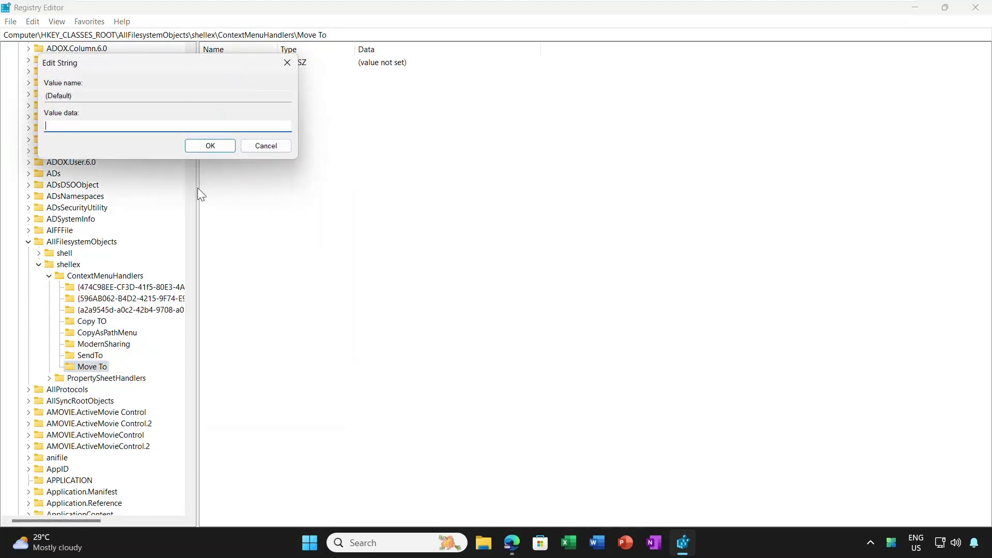
{"action": "type", "text": "{C2FBB630-2971-11D1-A18C-00C04FD75D13}"}
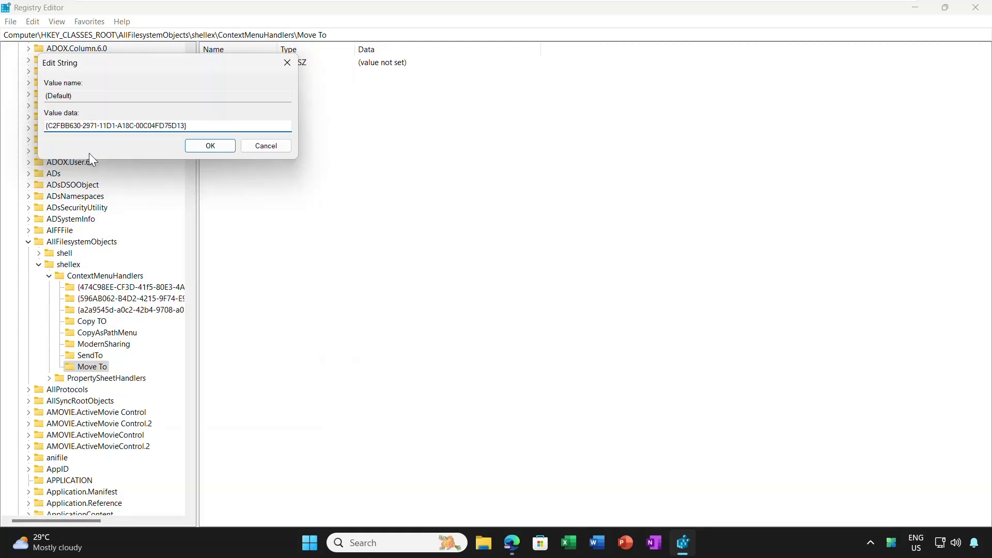
{"action": "key", "text": "BackSpace"}
{"action": "type", "text": "1"}
{"action": "left_click", "coordinate": [224, 148]}
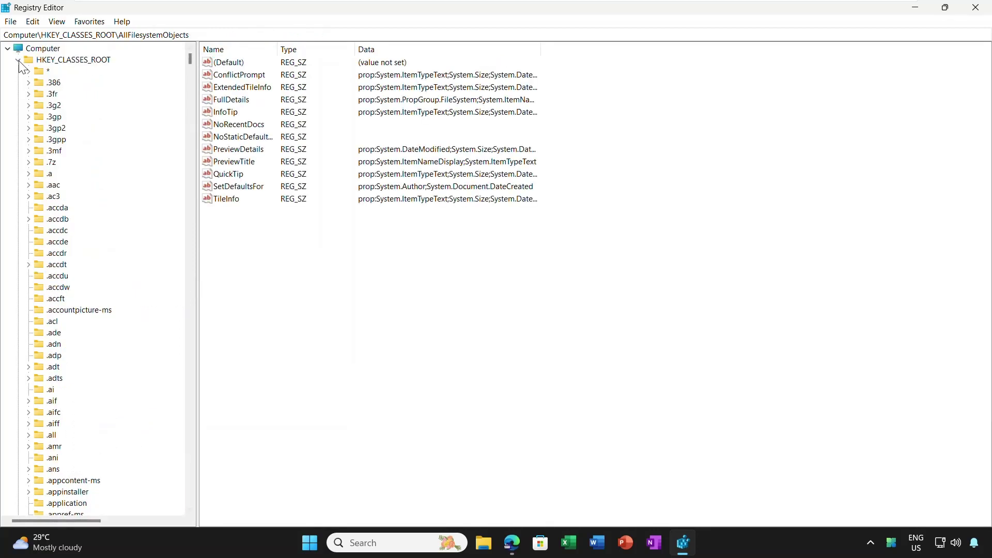
{"action": "left_click", "coordinate": [18, 60]}
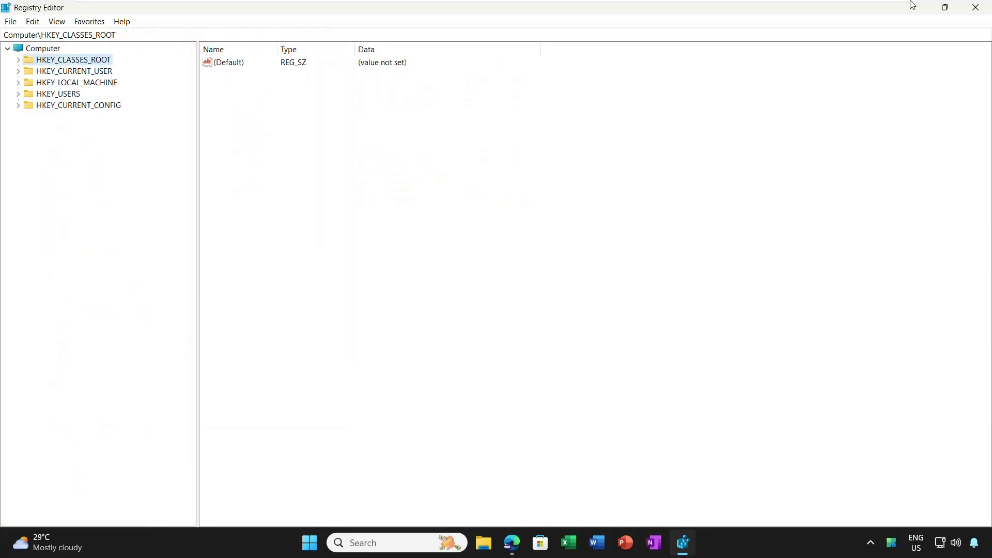
{"action": "left_click", "coordinate": [985, 11]}
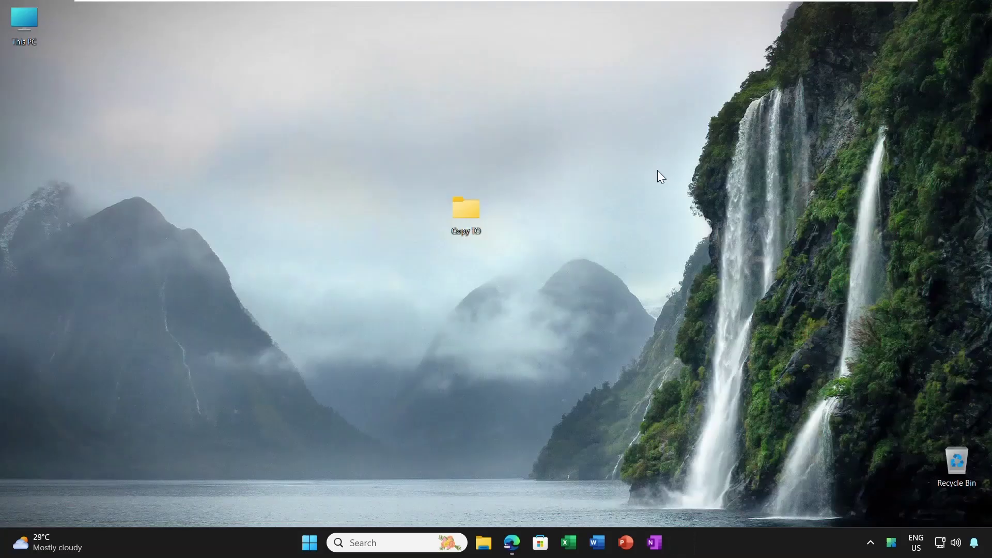
- Show the full set of context menu options for the Copy TO folder on the desktop
{"action": "right_click", "coordinate": [468, 212]}
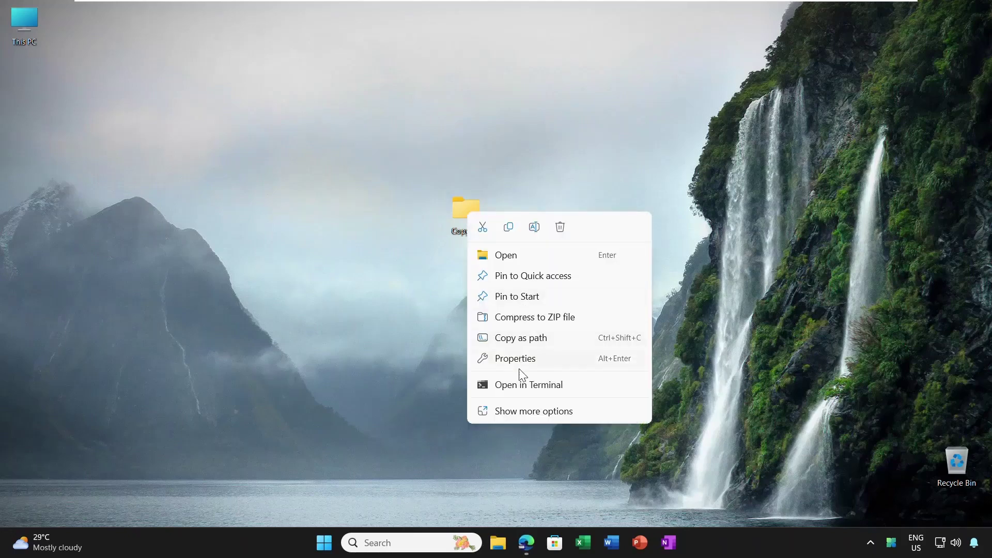
{"action": "left_click", "coordinate": [515, 411]}
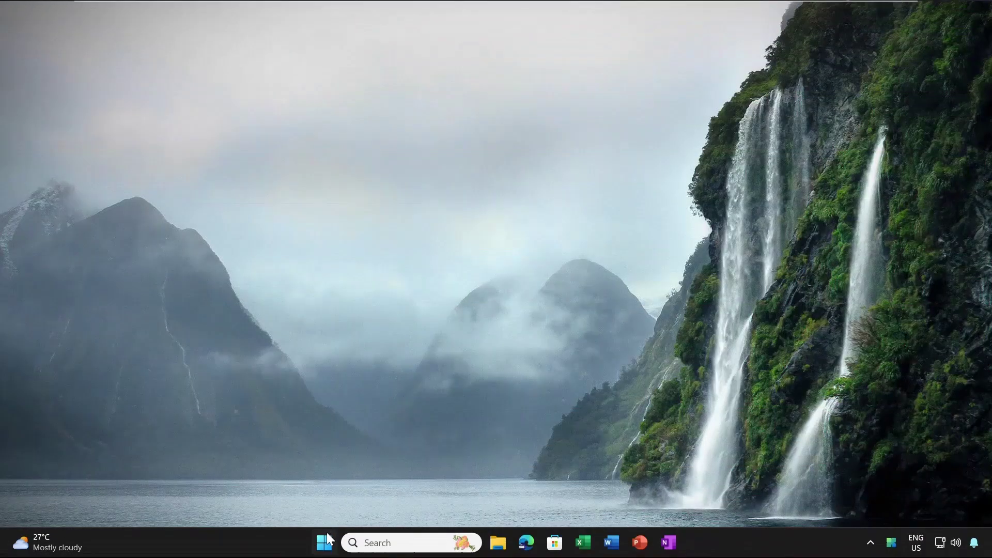
- Open the Desktop Icon Settings from the Themes page of the Personalization settings
{"action": "left_click", "coordinate": [326, 542]}
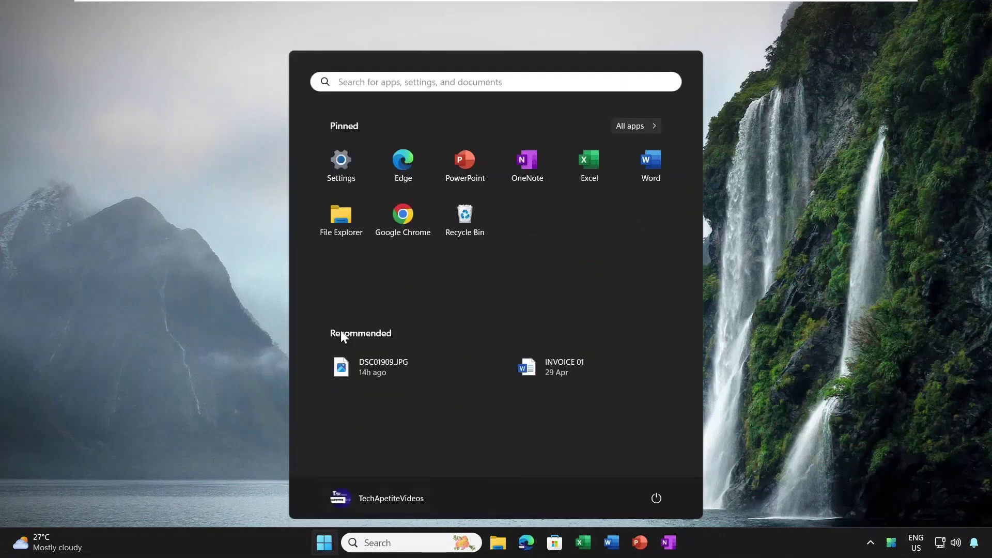
{"action": "left_click", "coordinate": [343, 164]}
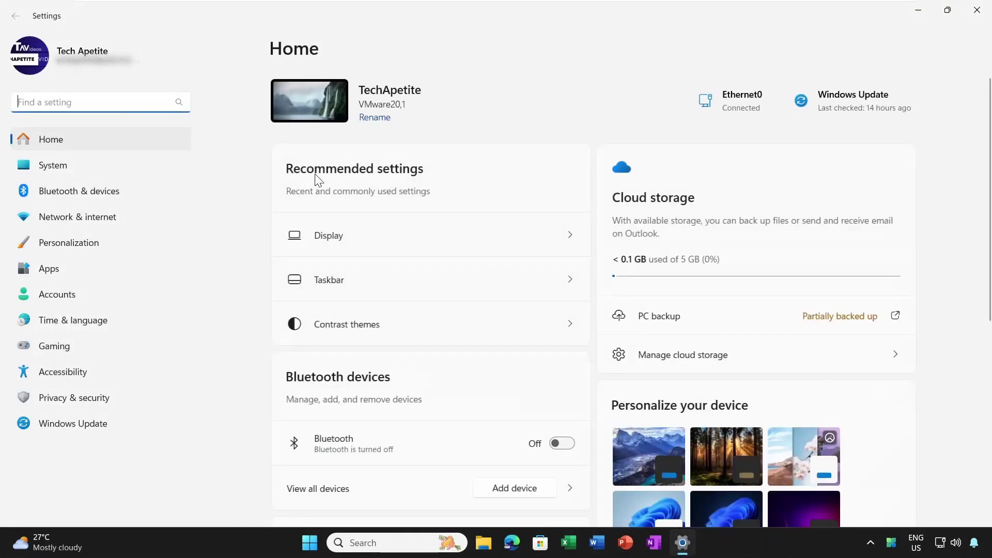
{"action": "left_click", "coordinate": [87, 242]}
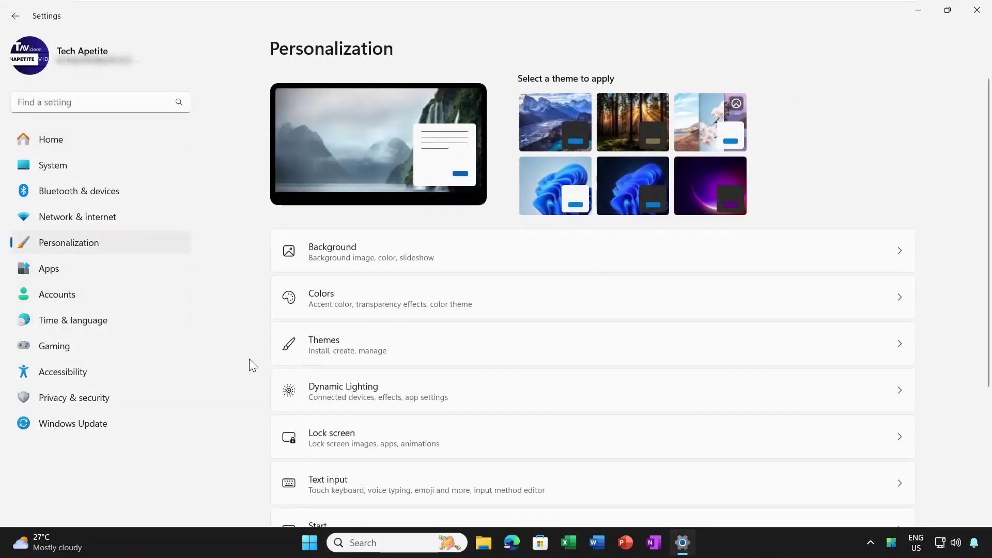
{"action": "left_click", "coordinate": [456, 345]}
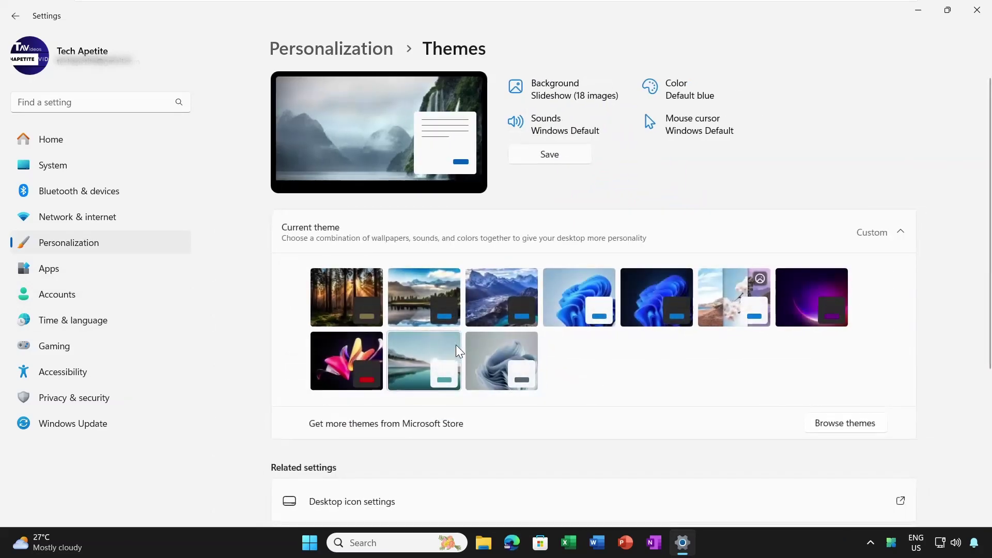
{"action": "scroll", "coordinate": [545, 420], "scroll_direction": "down", "scroll_amount": 1}
{"action": "scroll", "coordinate": [545, 419], "scroll_direction": "down", "scroll_amount": 3}
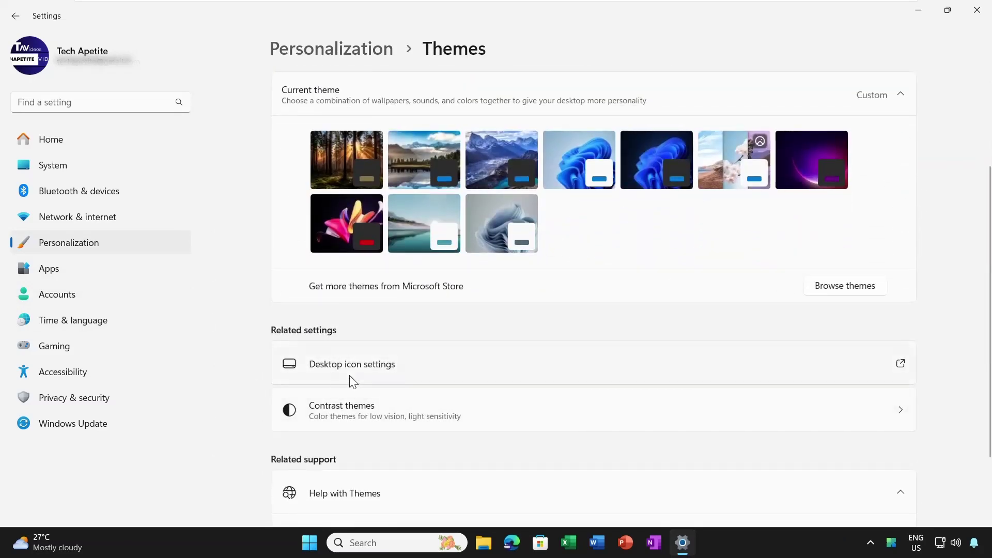
{"action": "left_click", "coordinate": [405, 367]}
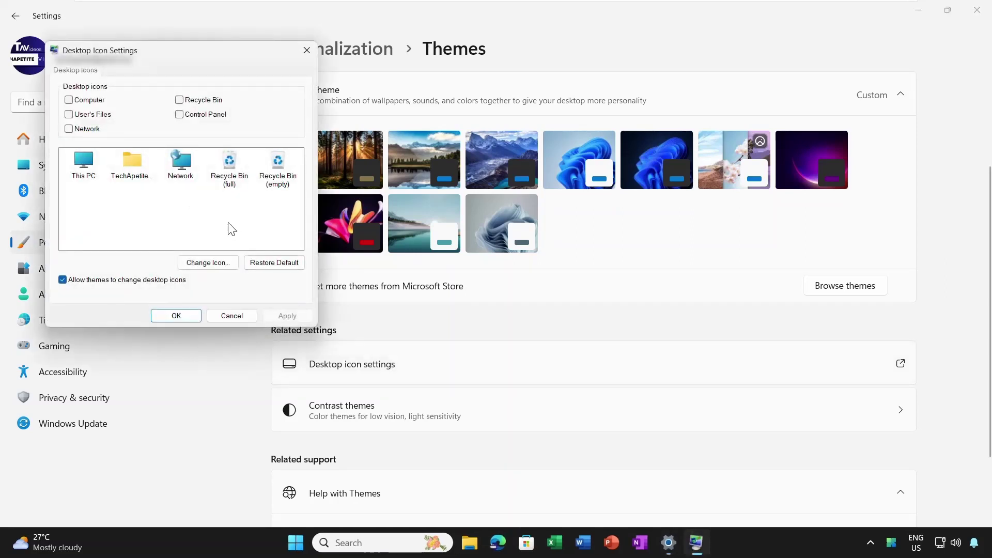
- Enable the Computer, Recycle Bin and Control Panel desktop icons and apply the change
{"action": "left_click", "coordinate": [69, 101]}
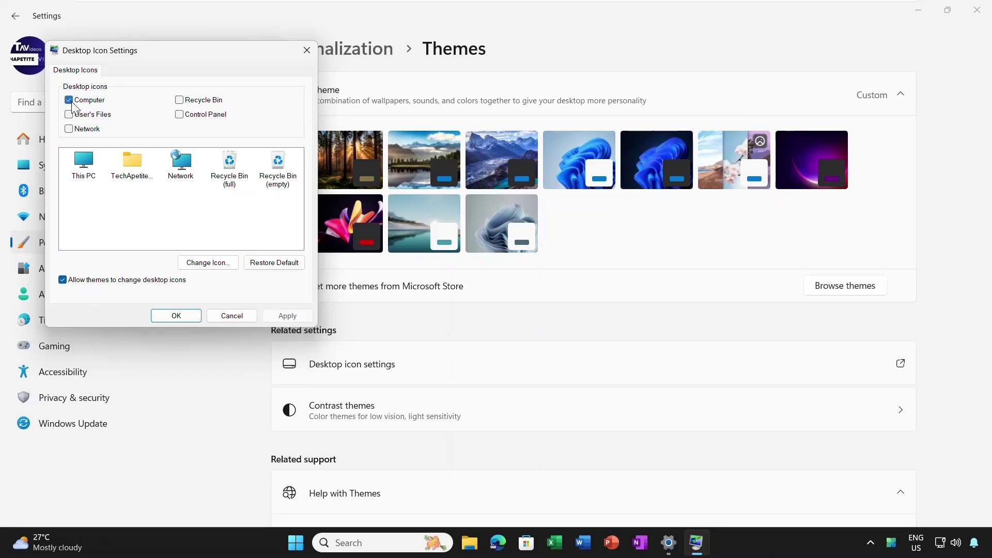
{"action": "left_click", "coordinate": [180, 100]}
{"action": "left_click", "coordinate": [286, 318]}
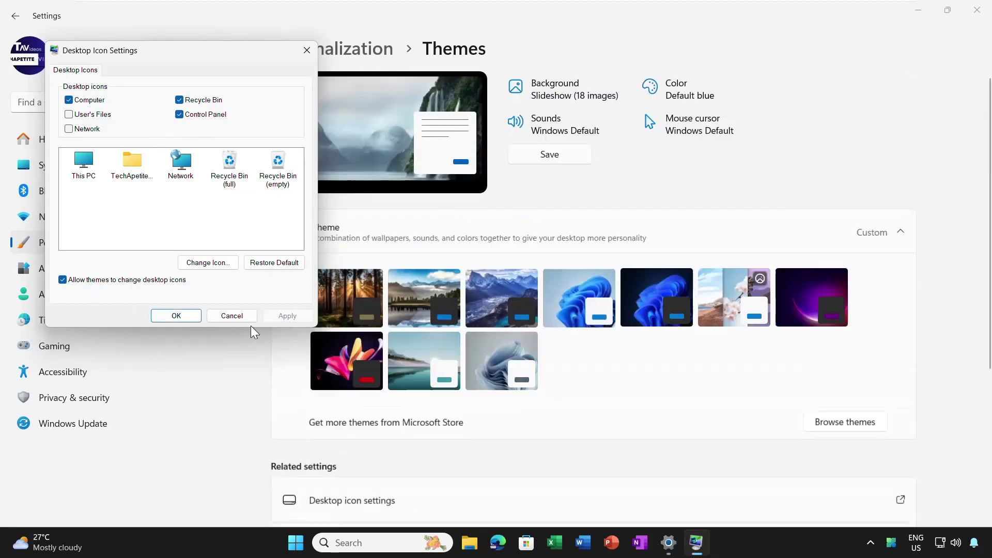
{"action": "left_click", "coordinate": [178, 316]}
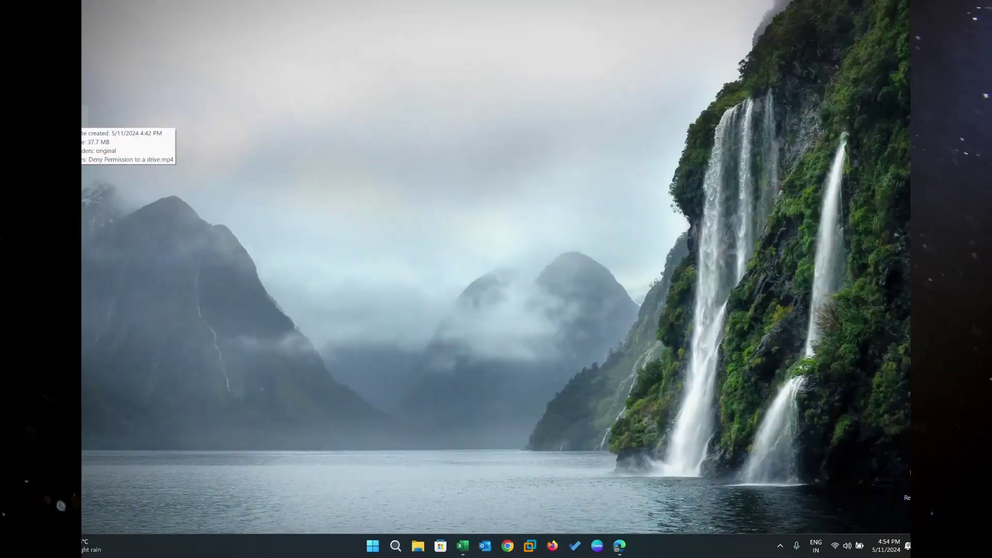
- Open the customization options in the properties of the 100 Tips desktop folder
{"action": "left_click", "coordinate": [72, 120]}
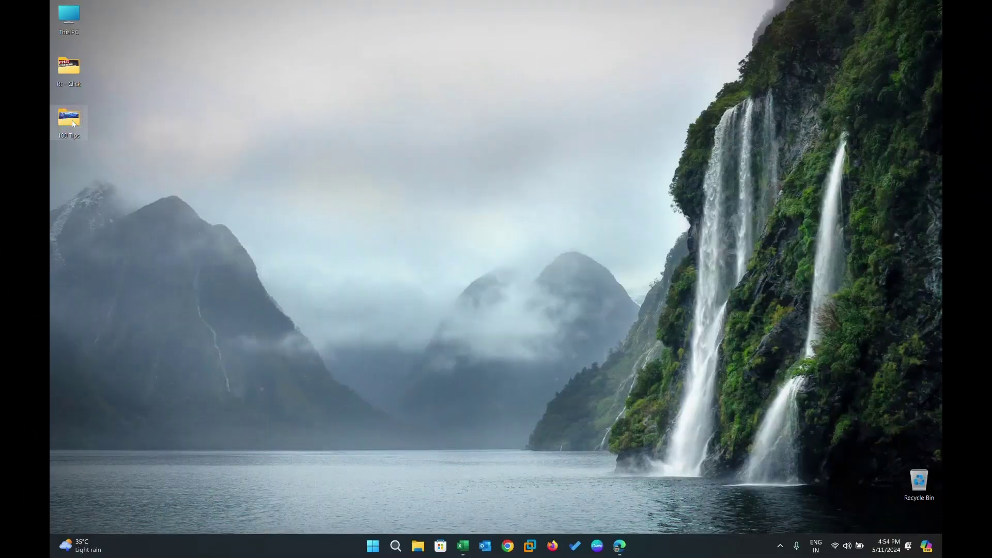
{"action": "right_click", "coordinate": [73, 123]}
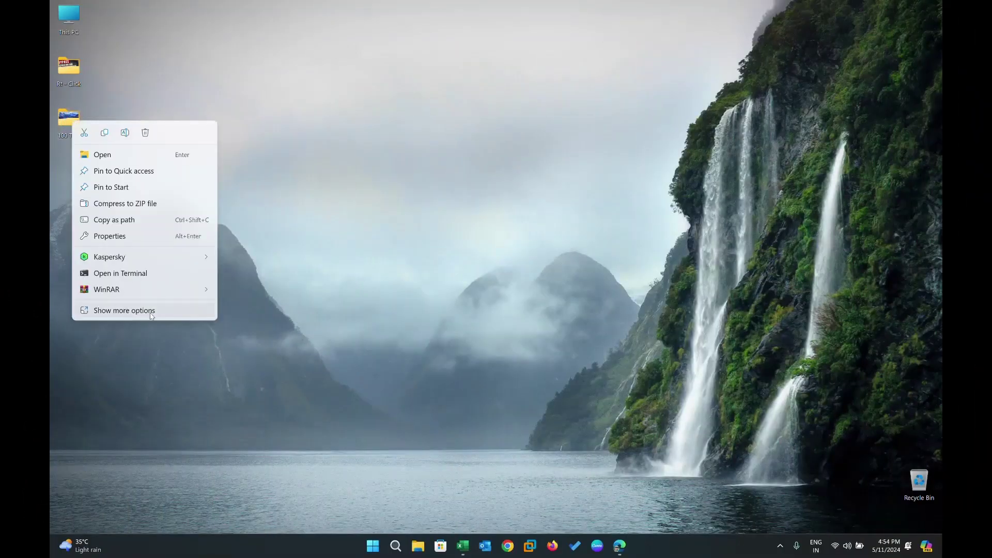
{"action": "left_click", "coordinate": [151, 312]}
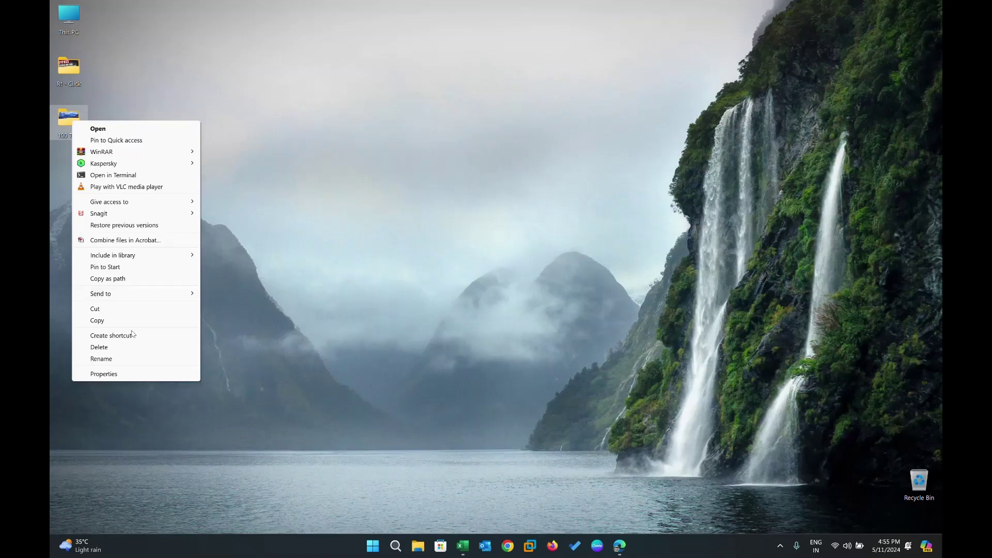
{"action": "left_click", "coordinate": [120, 373]}
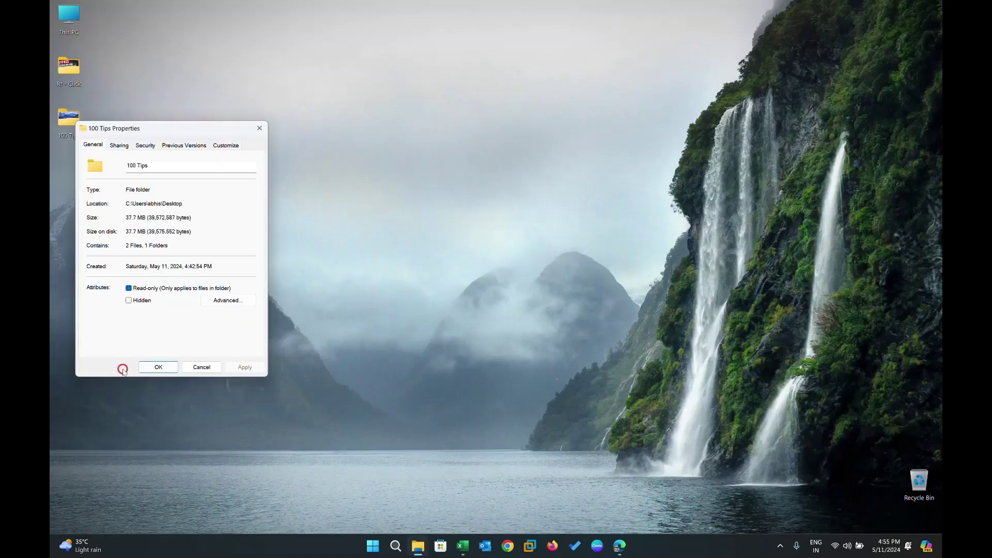
{"action": "left_click", "coordinate": [225, 146]}
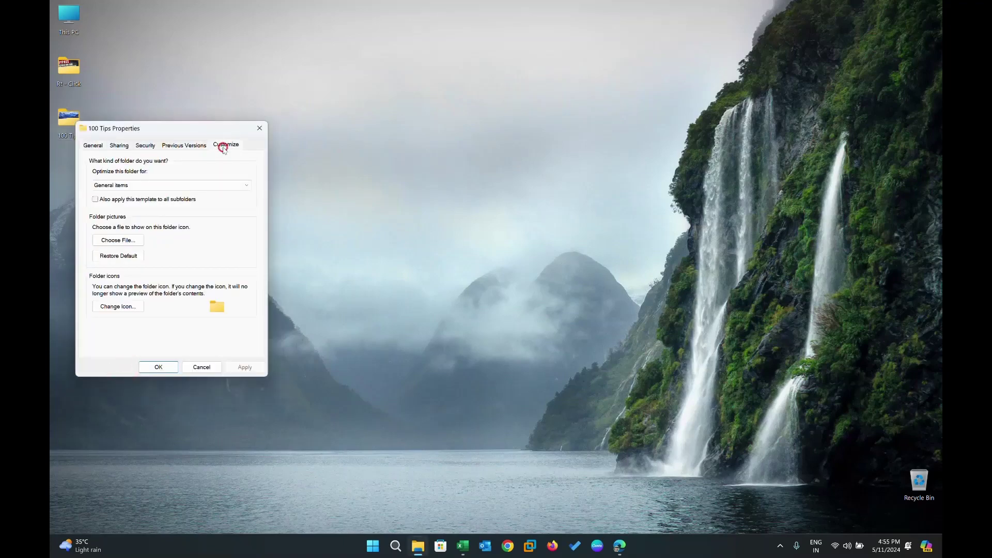
- Change the 100 Tips folder's icon to the green tree from SHELL32.dll and apply it
{"action": "left_click", "coordinate": [118, 307]}
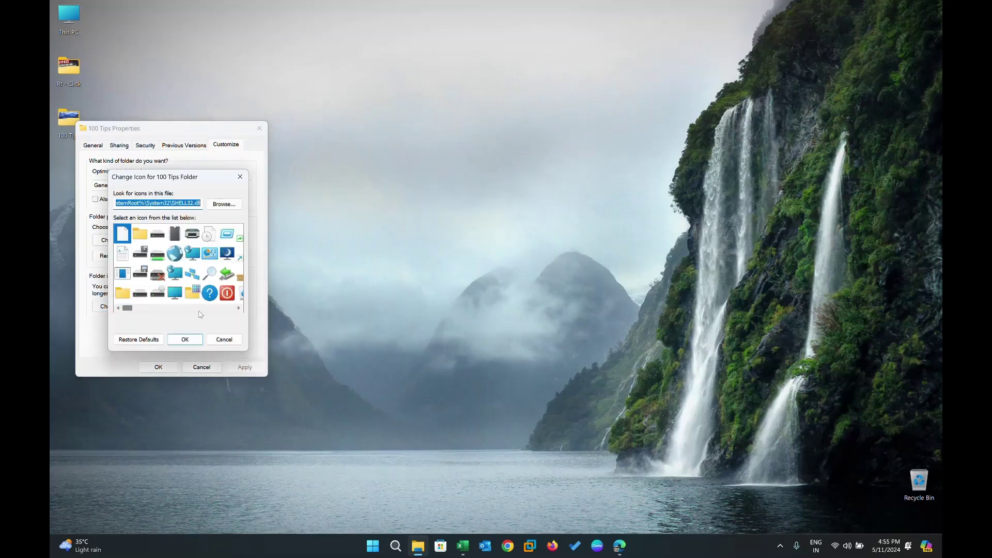
{"action": "left_click", "coordinate": [238, 308]}
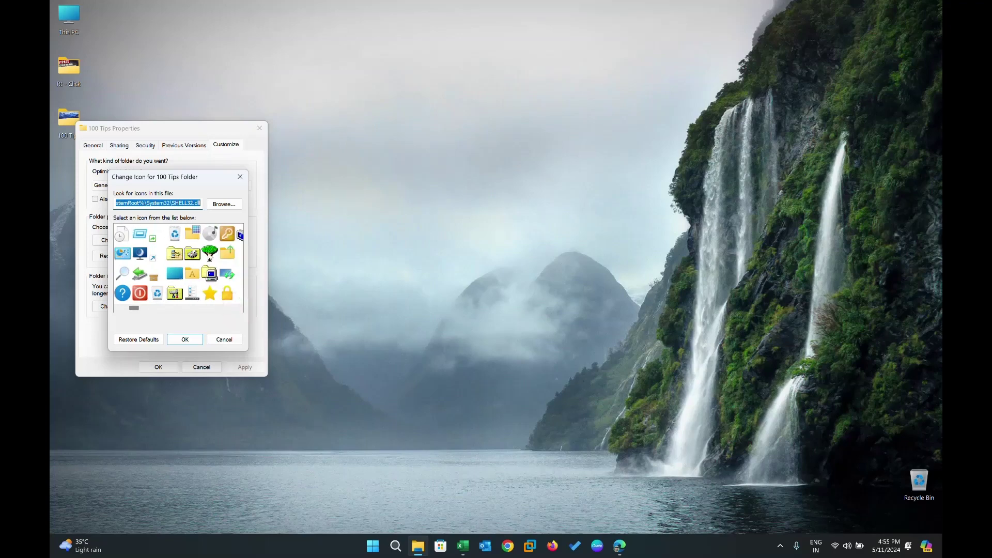
{"action": "left_click", "coordinate": [210, 254]}
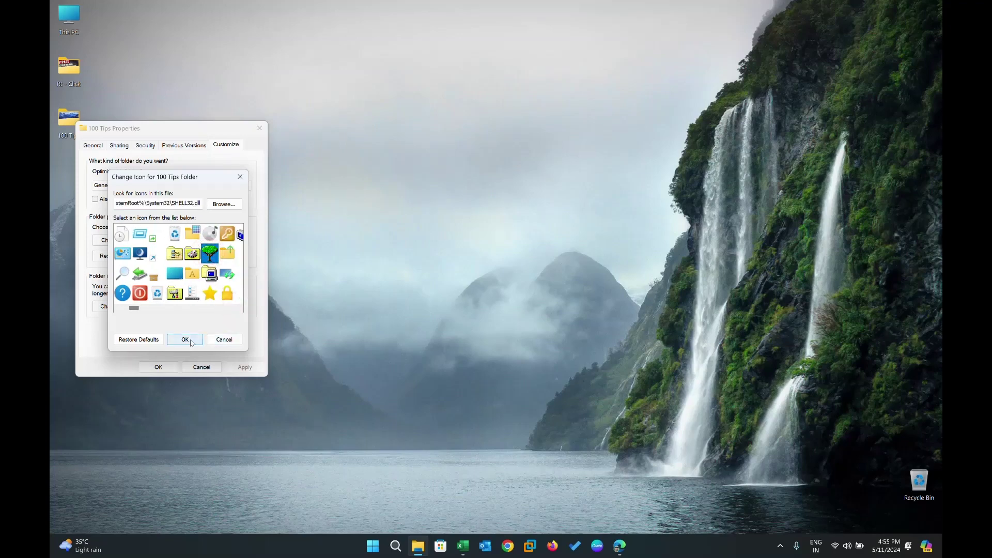
{"action": "left_click", "coordinate": [191, 342]}
{"action": "left_click", "coordinate": [238, 365]}
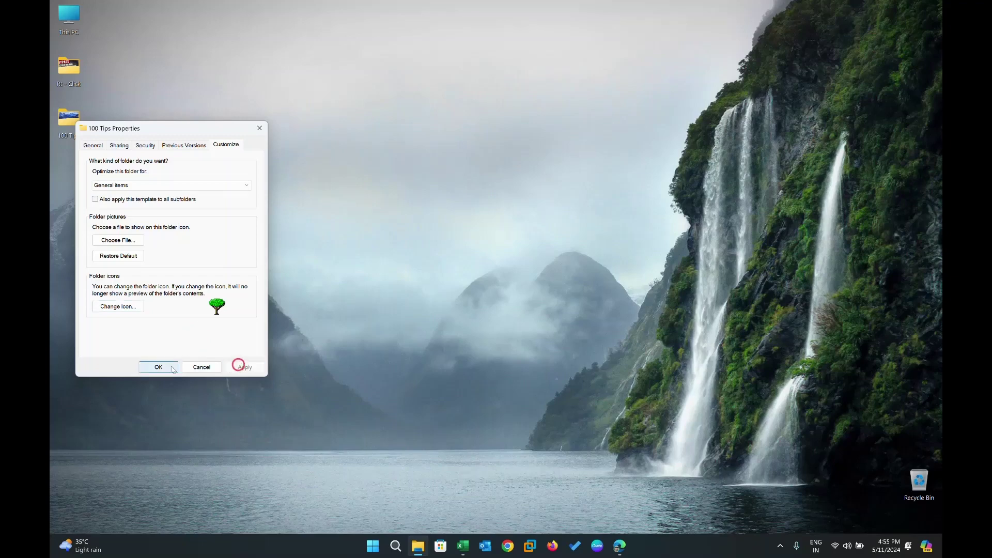
{"action": "left_click", "coordinate": [172, 368]}
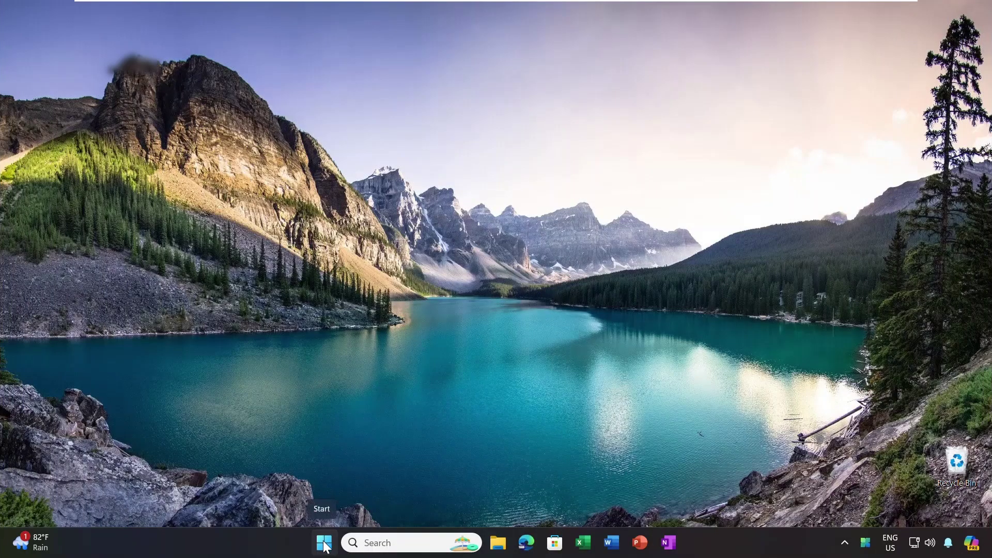
- Open the Accessibility text size settings and increase the text size slightly above 100%
{"action": "left_click", "coordinate": [324, 543]}
{"action": "left_click", "coordinate": [455, 165]}
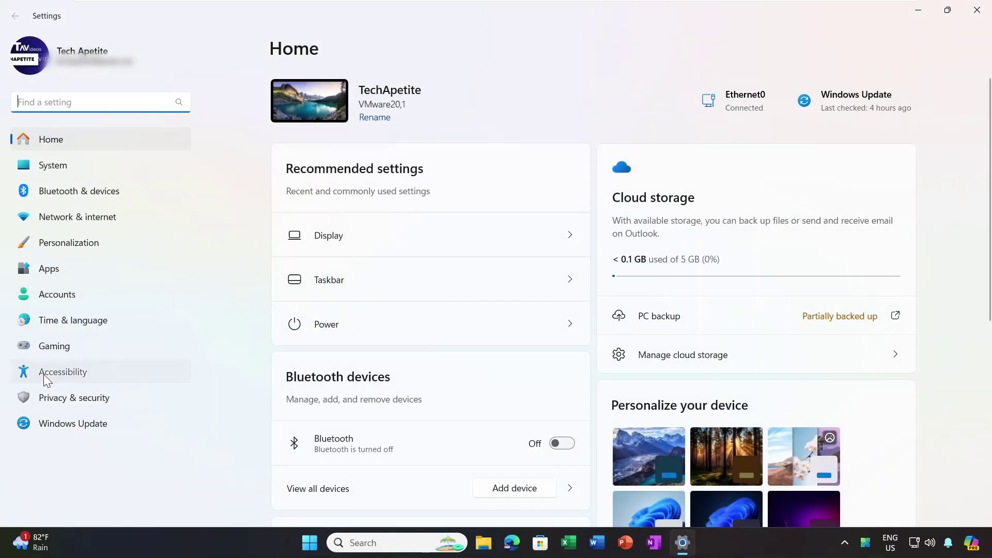
{"action": "left_click", "coordinate": [43, 373]}
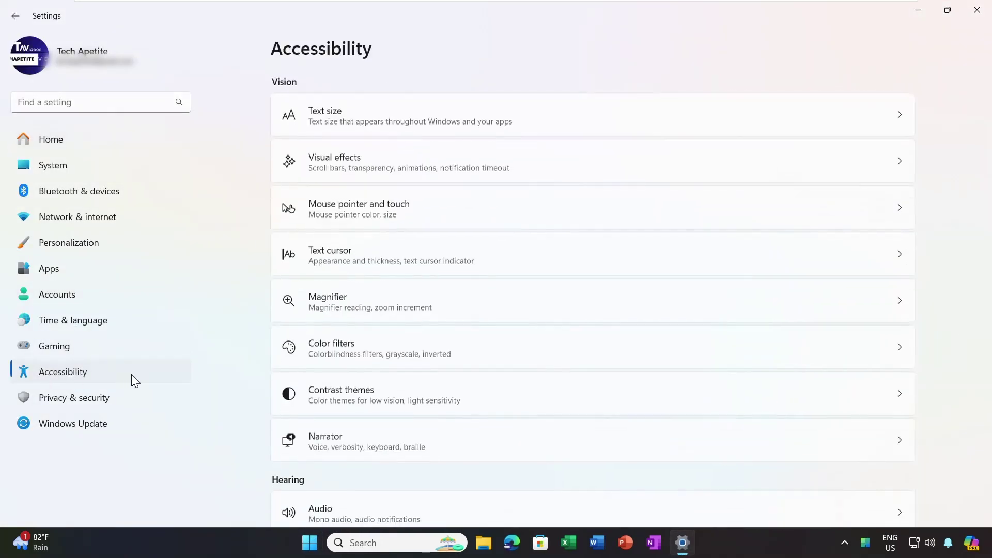
{"action": "left_click", "coordinate": [473, 128]}
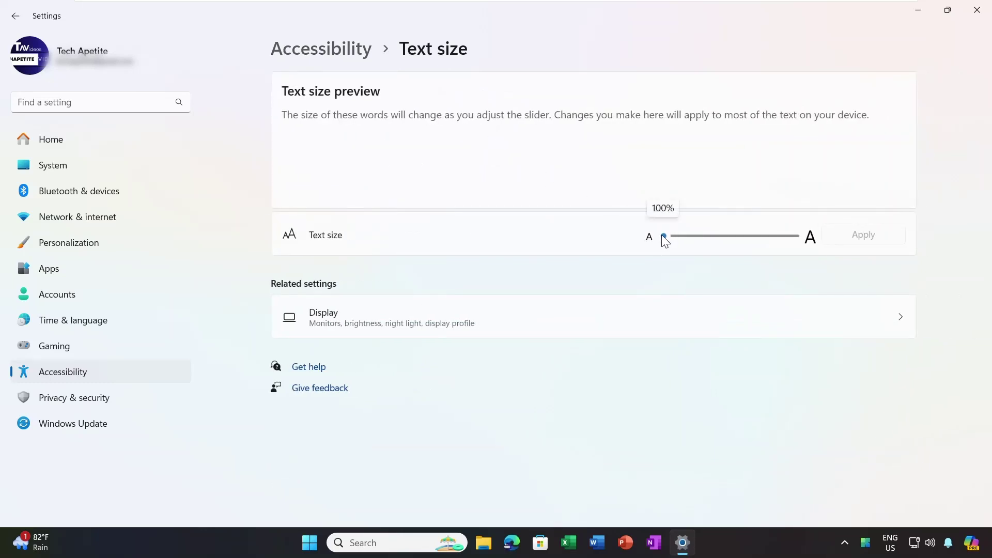
{"action": "left_click_drag", "start_coordinate": [663, 236], "coordinate": [668, 235]}
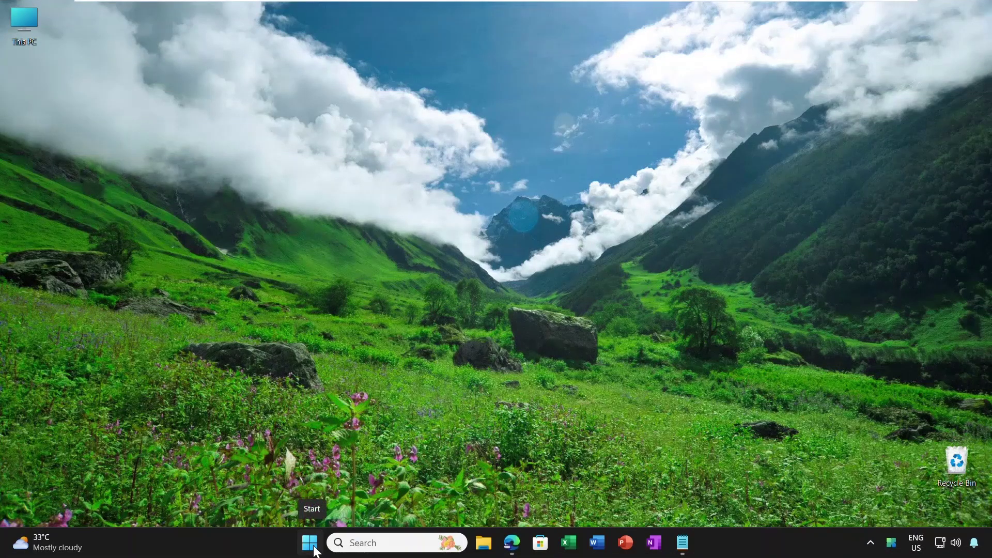
- Try a display resolution of 2560 × 1440 in the Display settings and revert to the previous one
{"action": "left_click", "coordinate": [314, 550]}
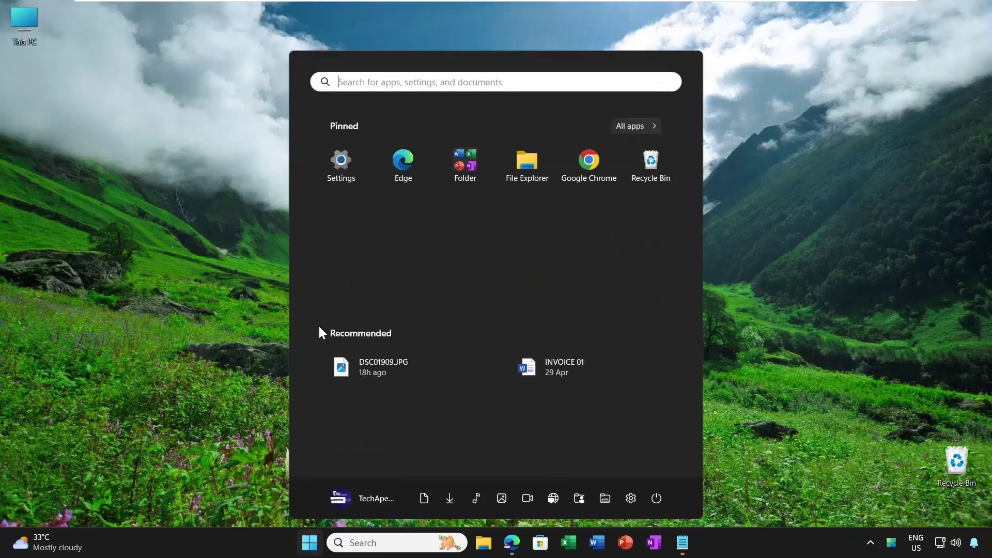
{"action": "left_click", "coordinate": [346, 158]}
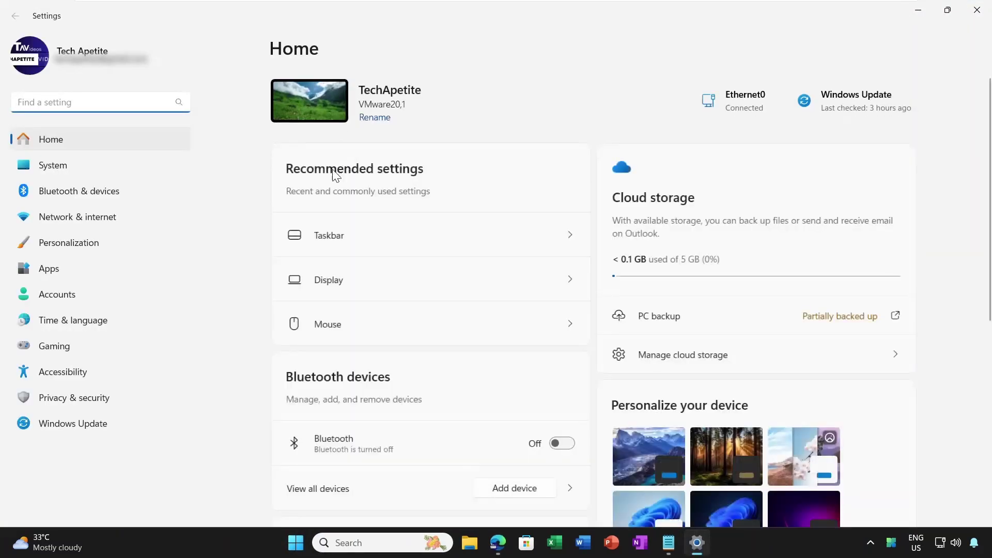
{"action": "left_click", "coordinate": [359, 288]}
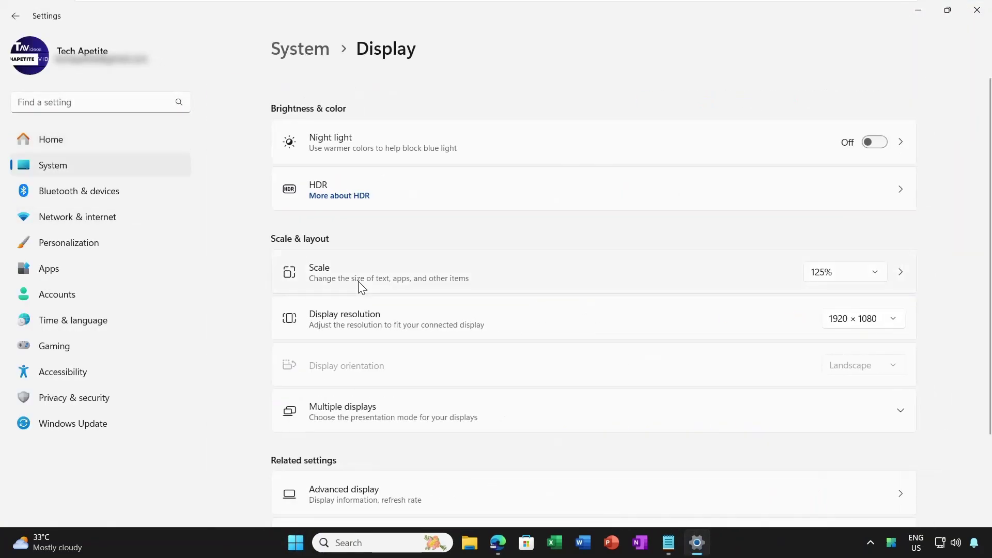
{"action": "left_click", "coordinate": [894, 320]}
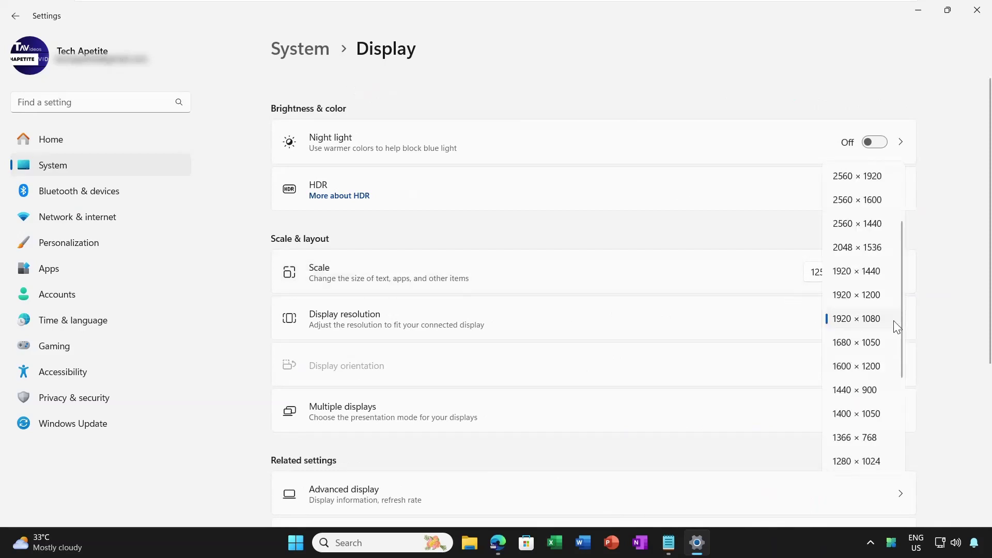
{"action": "left_click", "coordinate": [860, 232]}
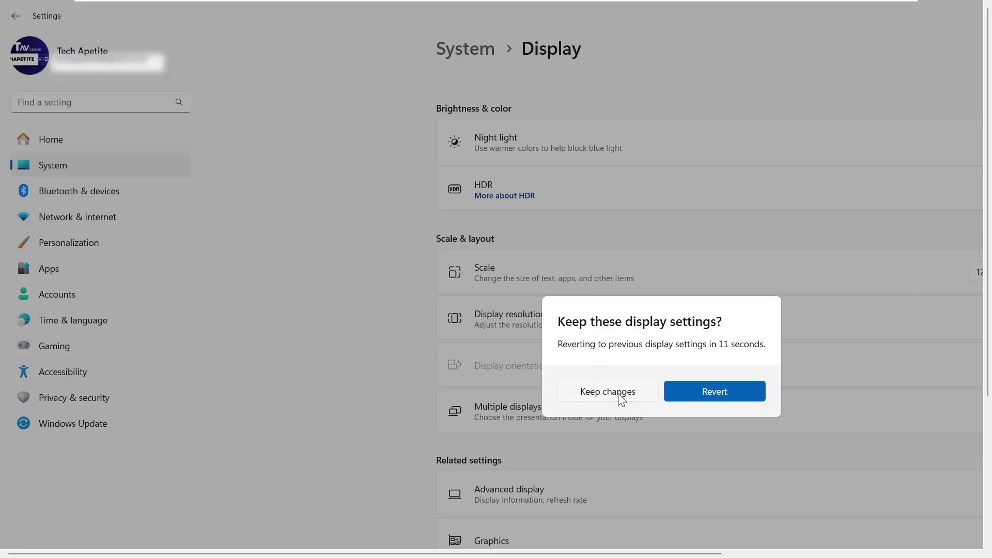
{"action": "left_click", "coordinate": [713, 391]}
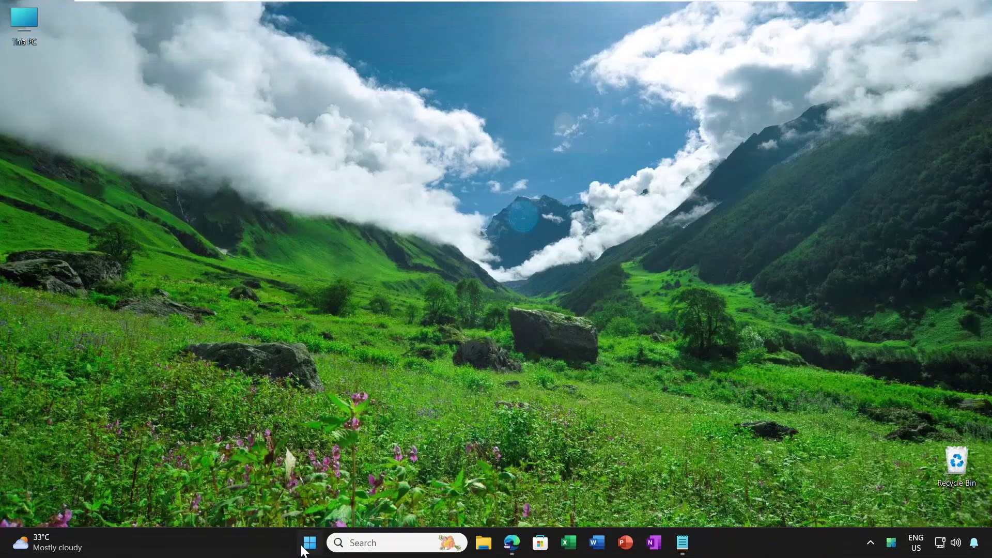
- Set the display scale to 150% in the Display settings and enter a custom scaling size of 110
{"action": "left_click", "coordinate": [310, 542]}
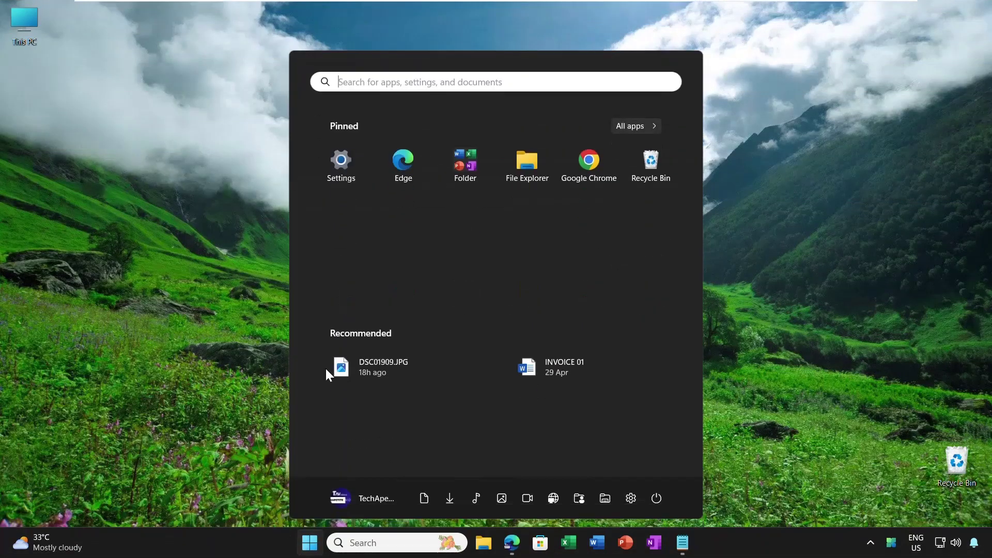
{"action": "left_click", "coordinate": [347, 175]}
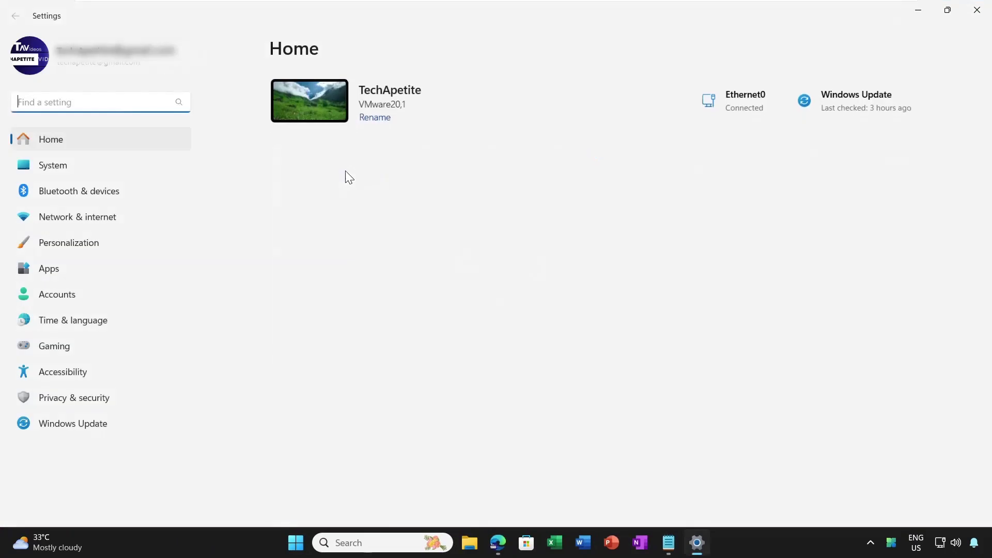
{"action": "left_click", "coordinate": [329, 236]}
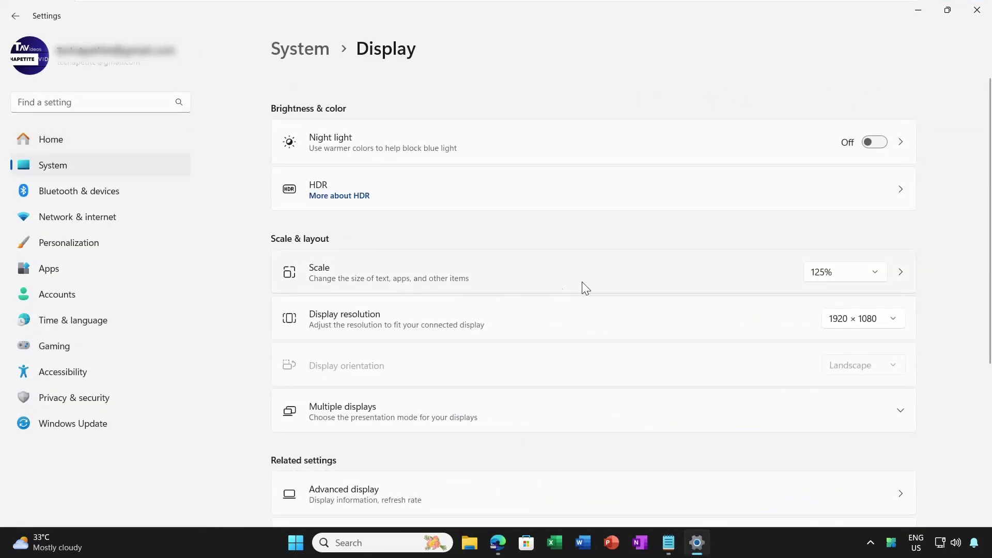
{"action": "left_click", "coordinate": [876, 274]}
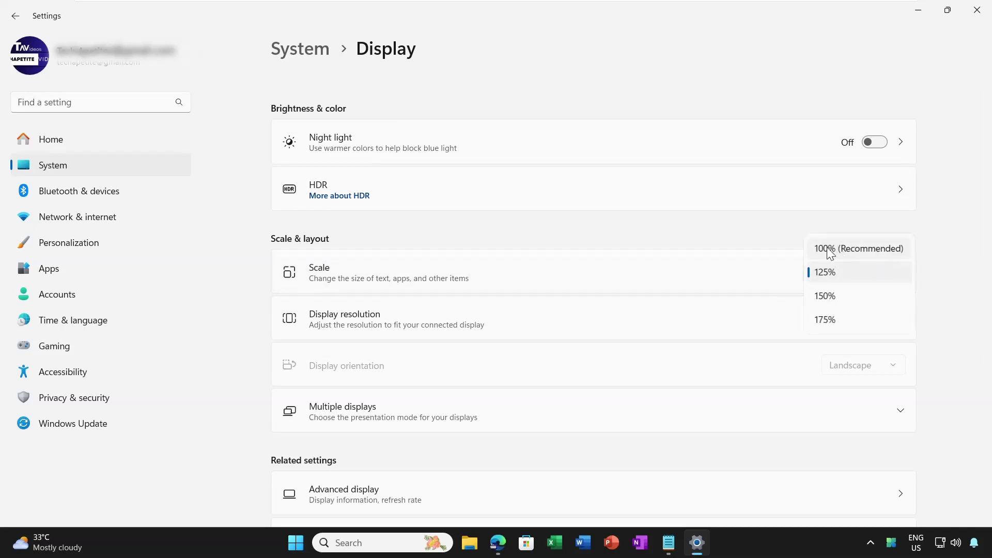
{"action": "left_click", "coordinate": [826, 298]}
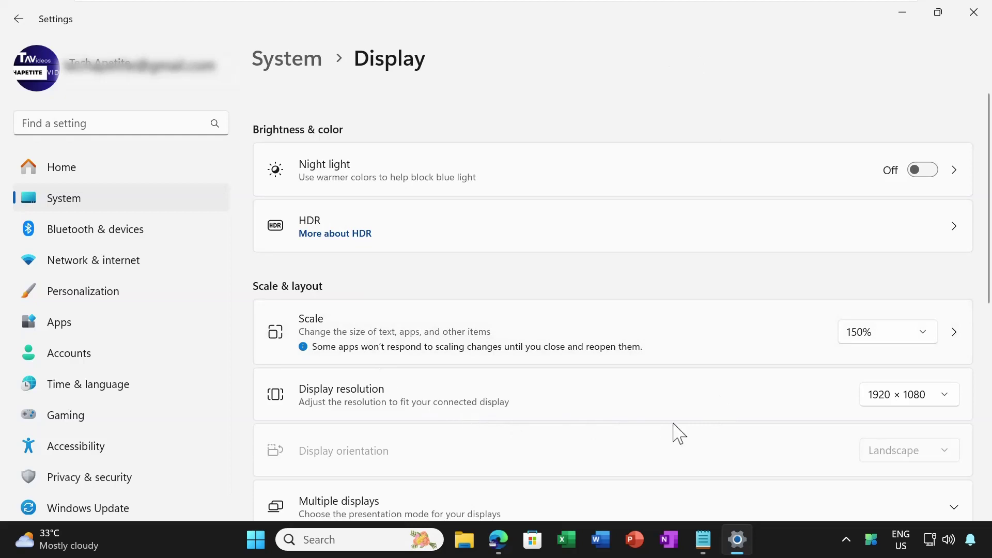
{"action": "left_click", "coordinate": [960, 345]}
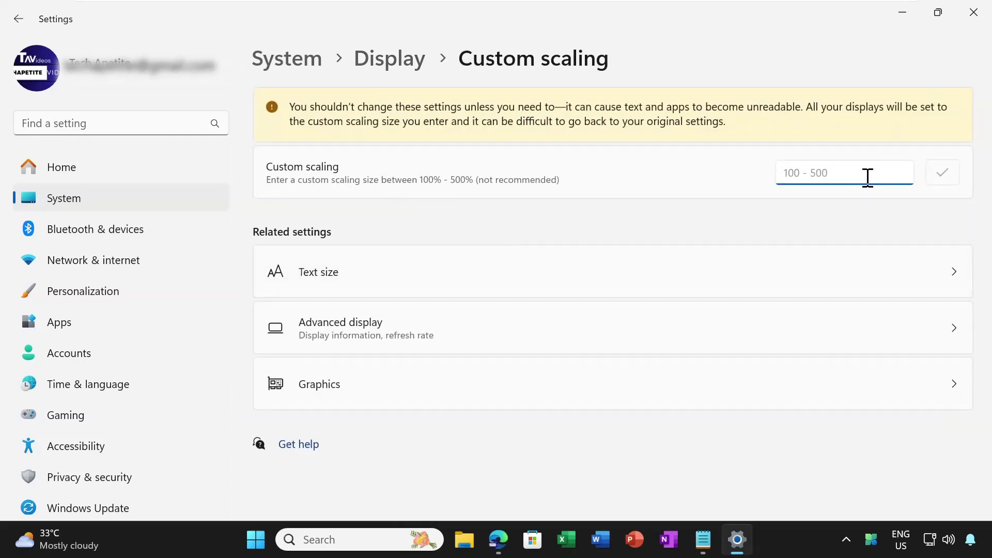
{"action": "type", "text": "110"}
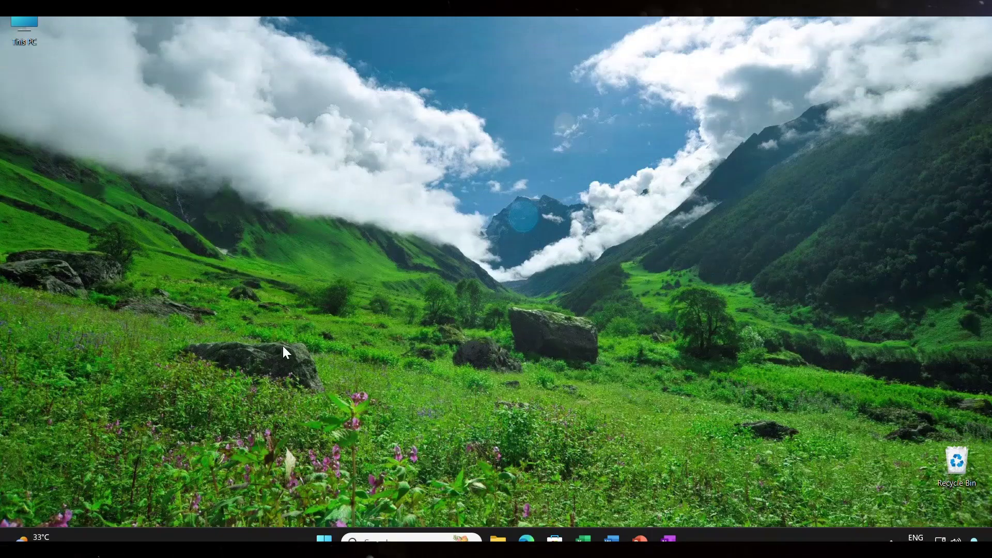
- Open the mobile hotspot's network name and password for editing in the Network & internet settings and save them
{"action": "left_click", "coordinate": [323, 547]}
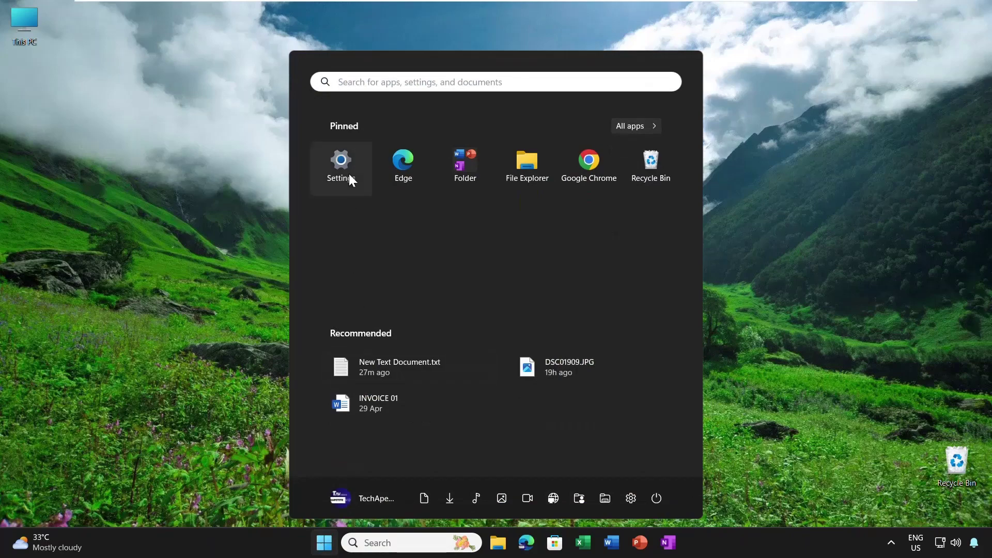
{"action": "left_click", "coordinate": [347, 161]}
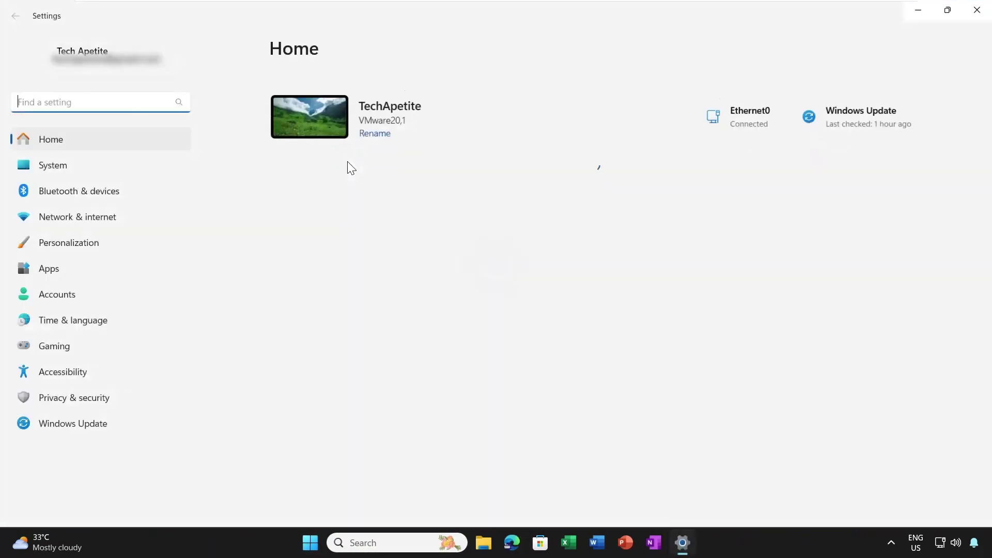
{"action": "left_click", "coordinate": [94, 218]}
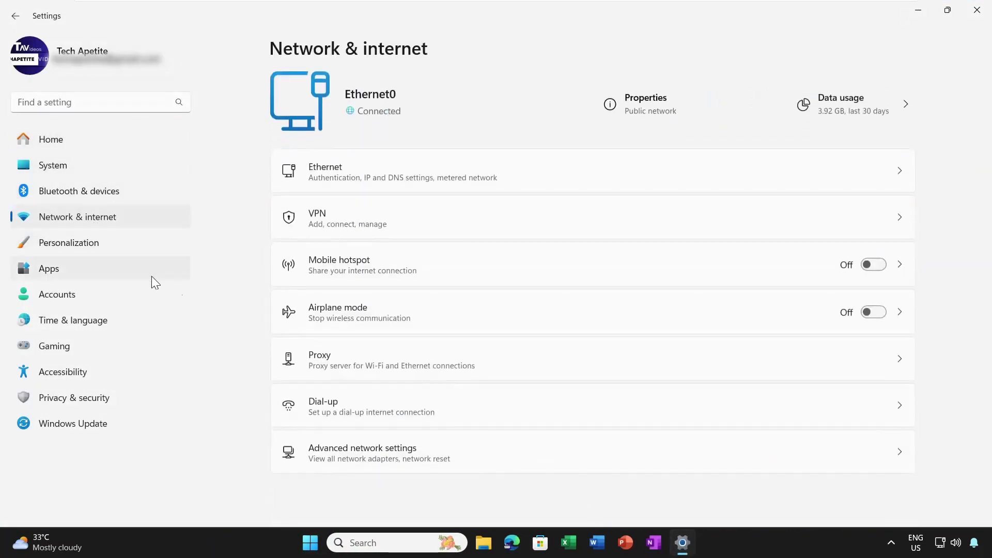
{"action": "left_click", "coordinate": [900, 265]}
{"action": "left_click", "coordinate": [856, 228]}
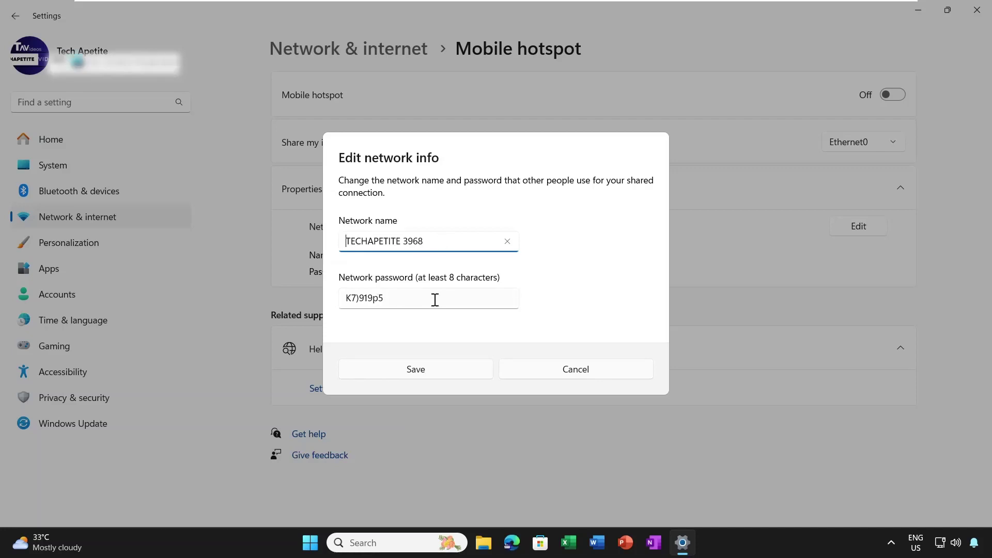
{"action": "left_click", "coordinate": [425, 370]}
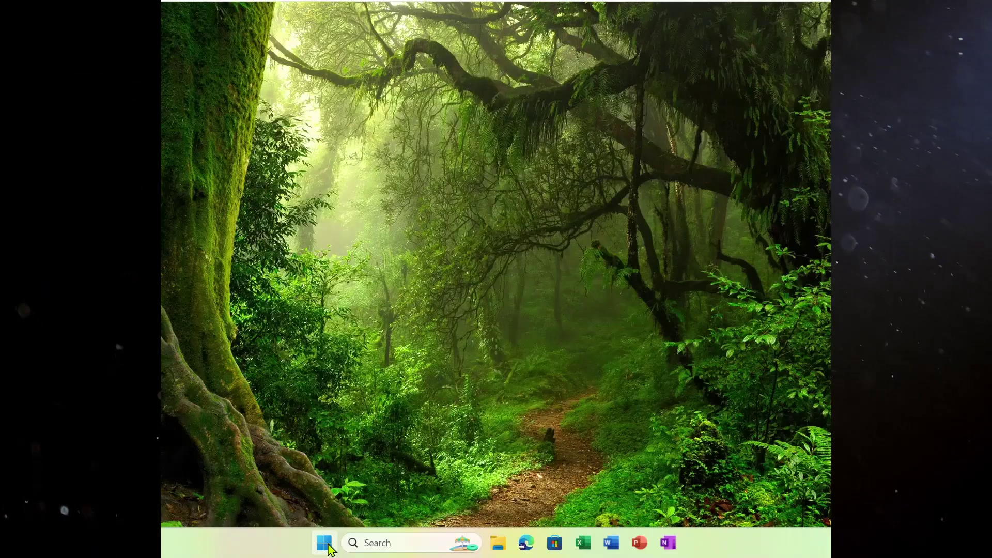
- Open System Information by searching for msinfo32 and check the BIOS version and date
{"action": "left_click", "coordinate": [322, 541]}
{"action": "type", "text": "msinfo32"}
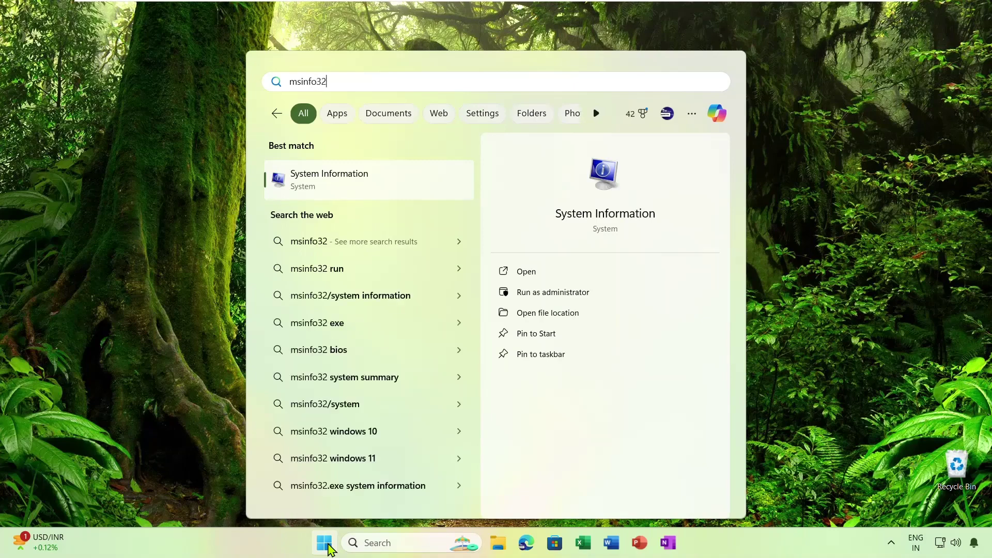
{"action": "left_click", "coordinate": [337, 189]}
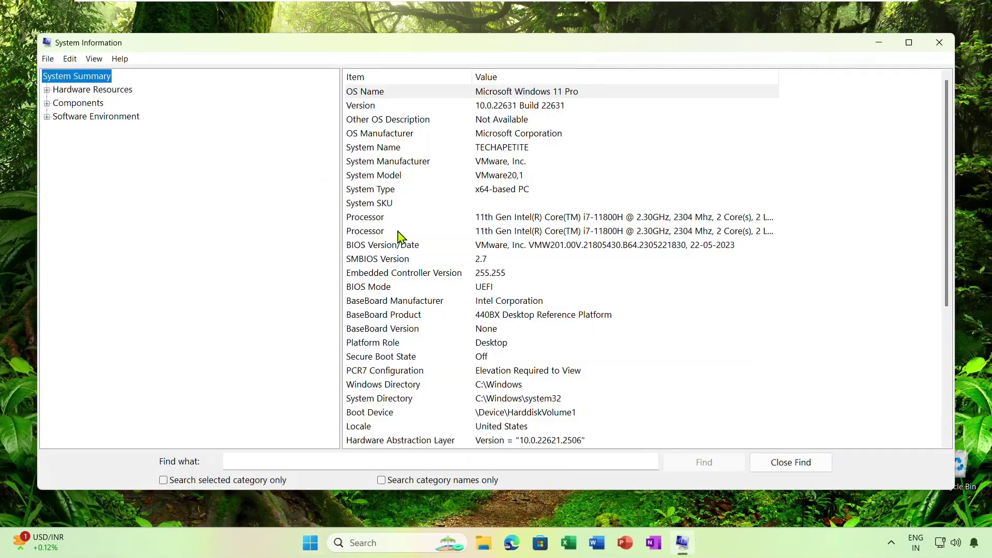
{"action": "left_click", "coordinate": [382, 246]}
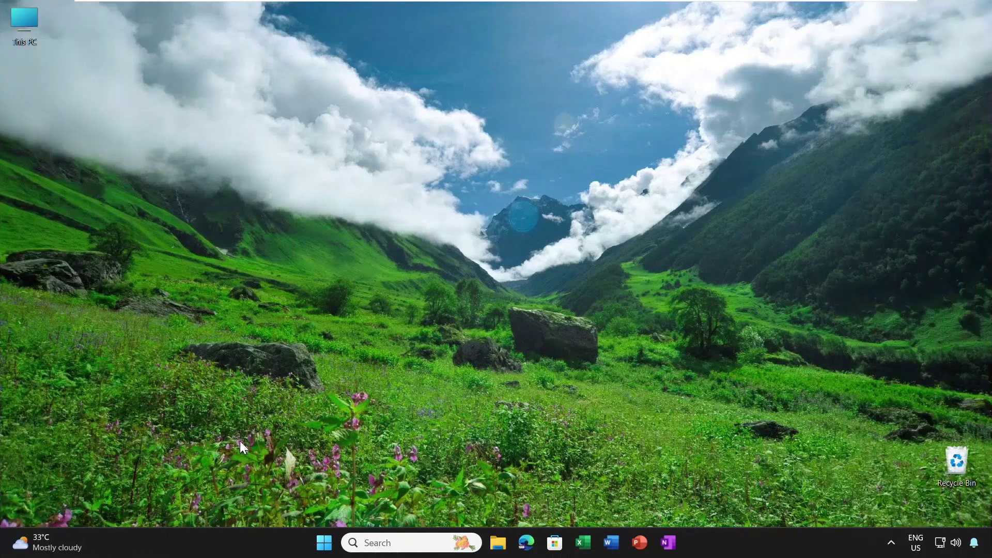
- Open the properties of the VMware Virtual NVMe Disk under Disks & volumes in the advanced storage settings
{"action": "left_click", "coordinate": [324, 543]}
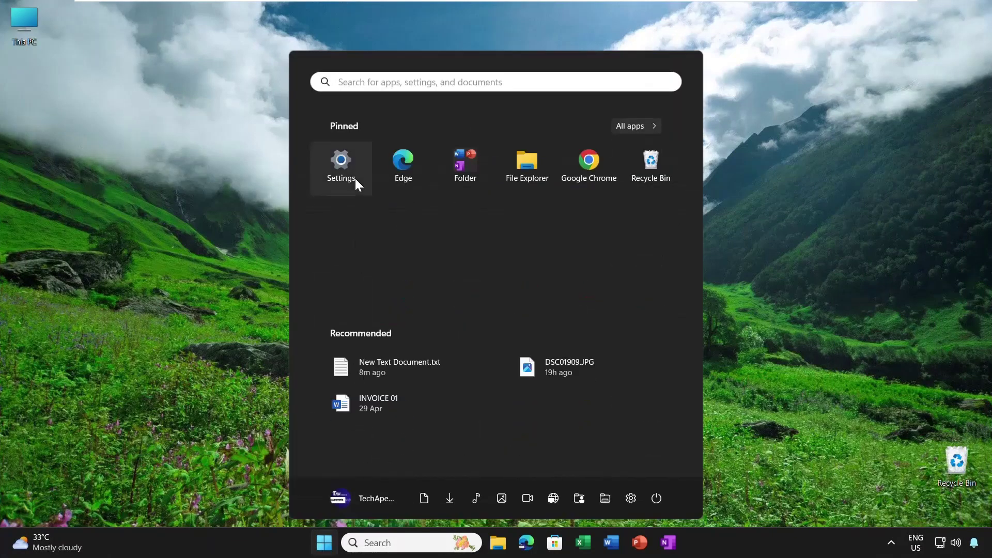
{"action": "left_click", "coordinate": [341, 165]}
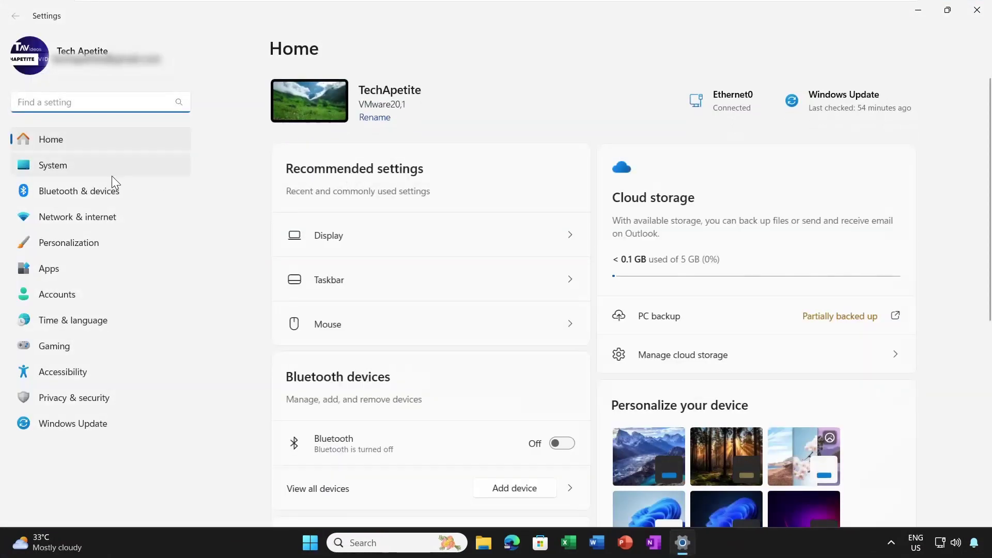
{"action": "left_click", "coordinate": [81, 173]}
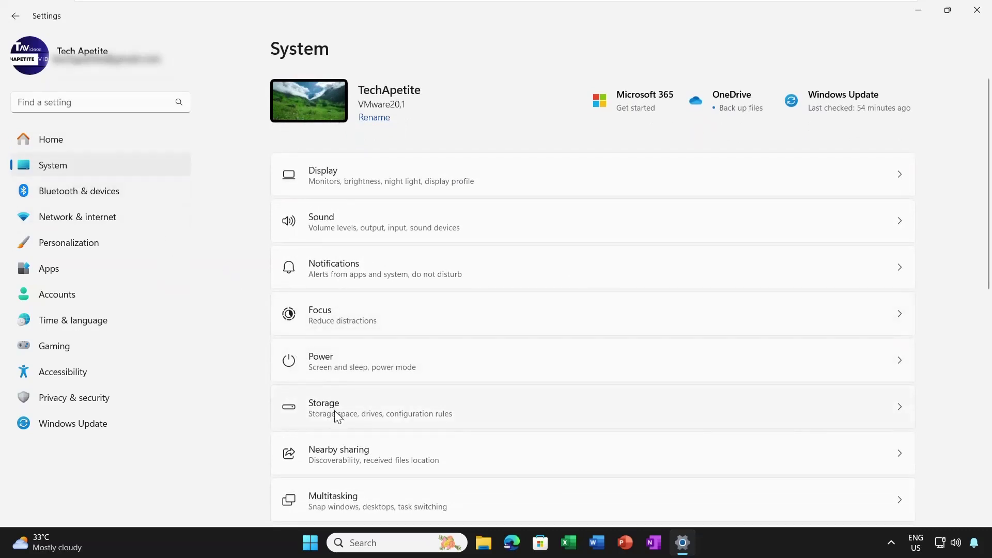
{"action": "left_click", "coordinate": [335, 412]}
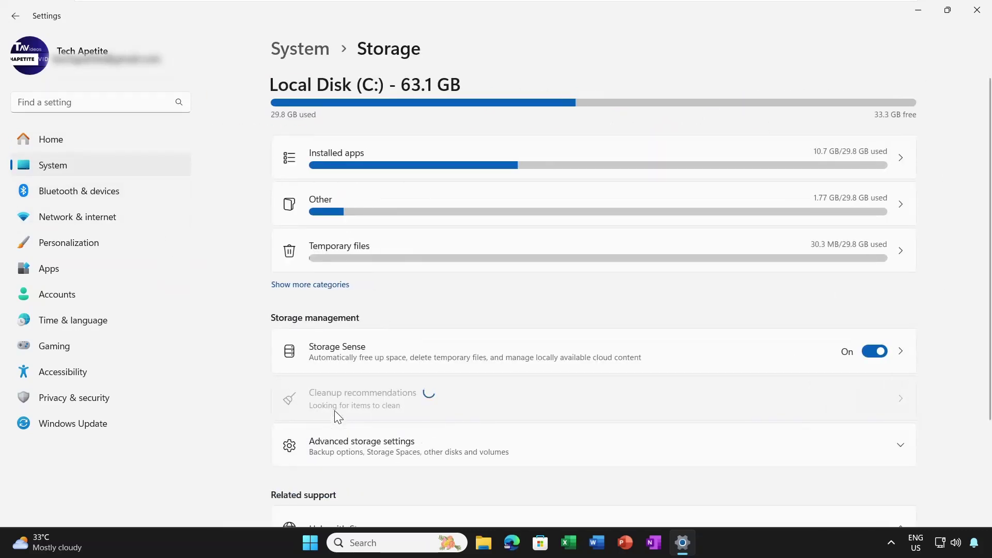
{"action": "left_click", "coordinate": [366, 447]}
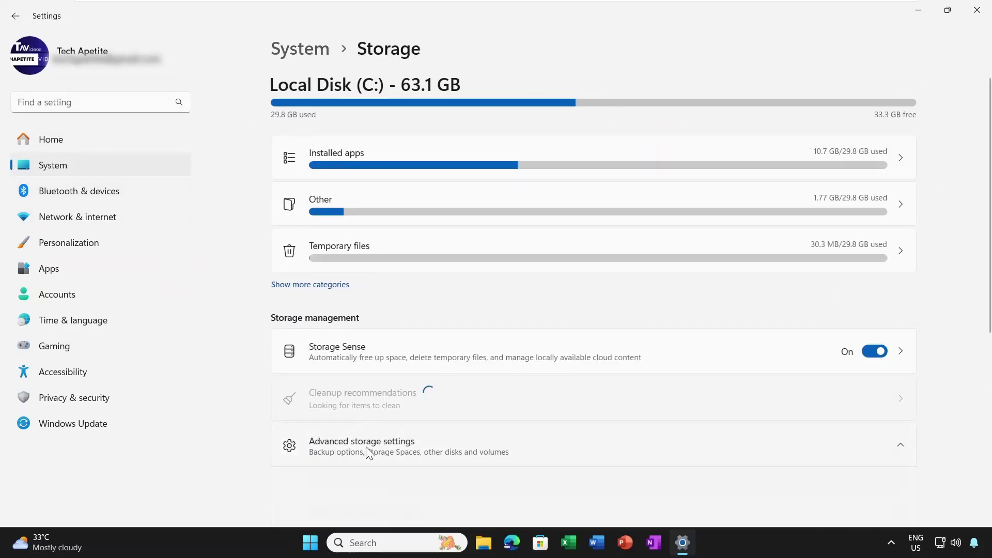
{"action": "scroll", "coordinate": [393, 413], "scroll_direction": "down", "scroll_amount": 5}
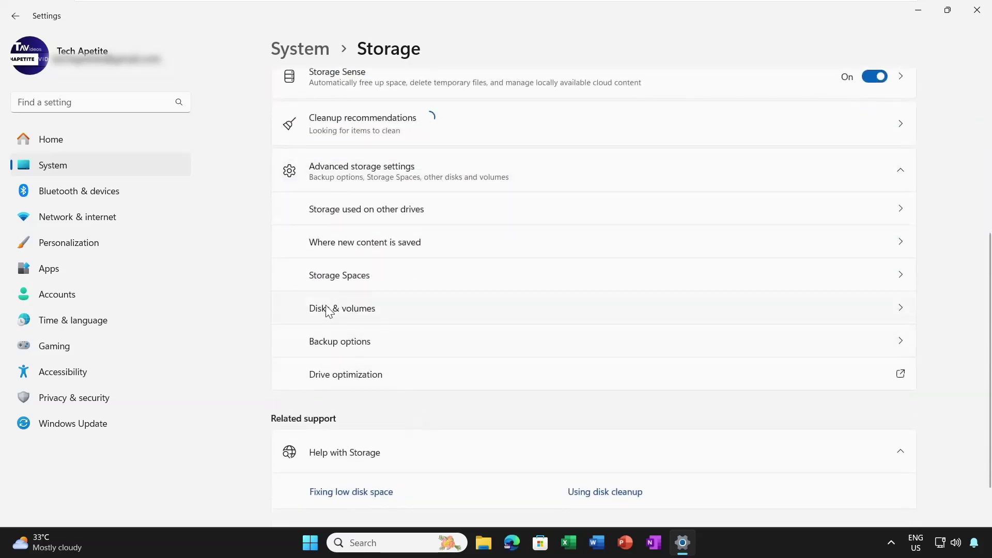
{"action": "left_click", "coordinate": [345, 311]}
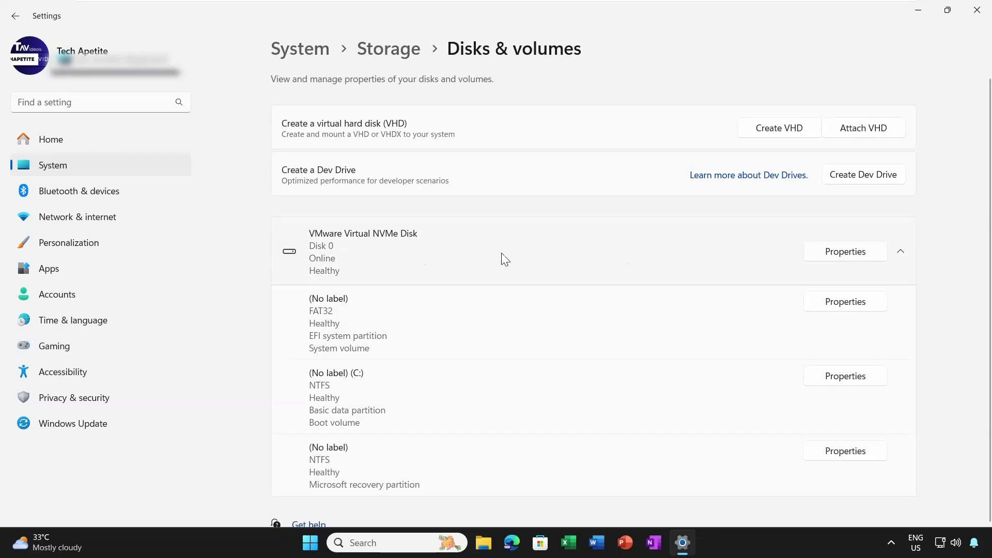
{"action": "left_click", "coordinate": [825, 255]}
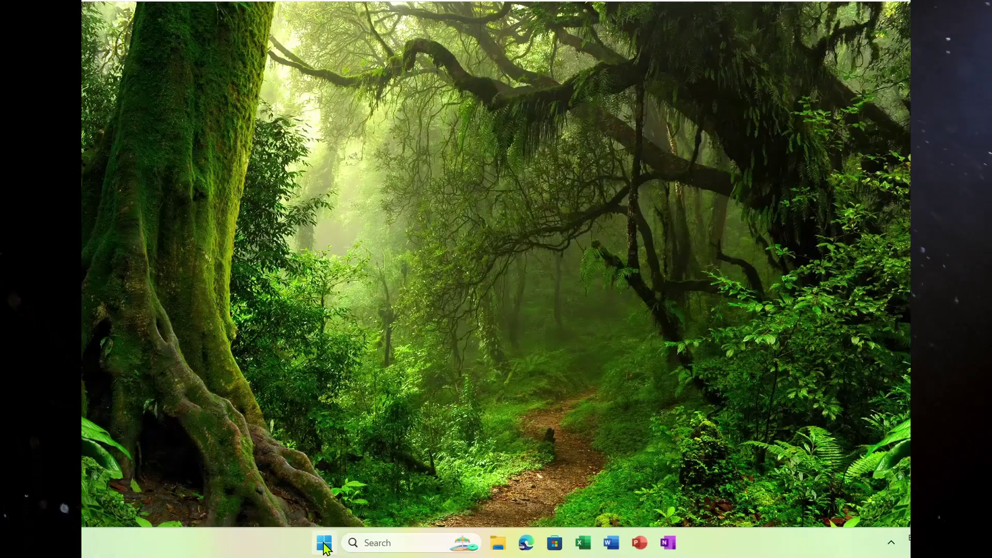
- Clear the account's activity history in the Privacy & security settings
{"action": "key", "text": "super"}
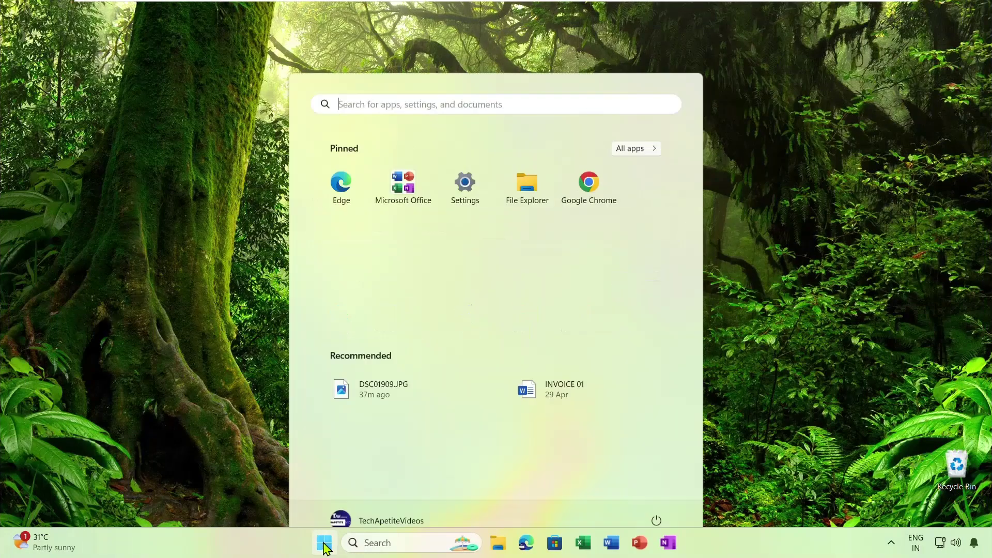
{"action": "left_click", "coordinate": [474, 160]}
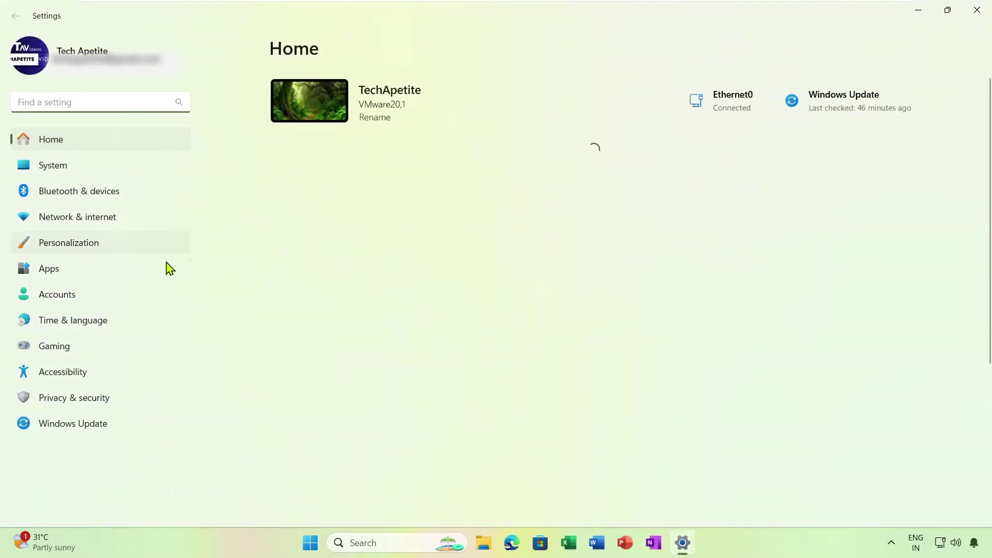
{"action": "left_click", "coordinate": [95, 399]}
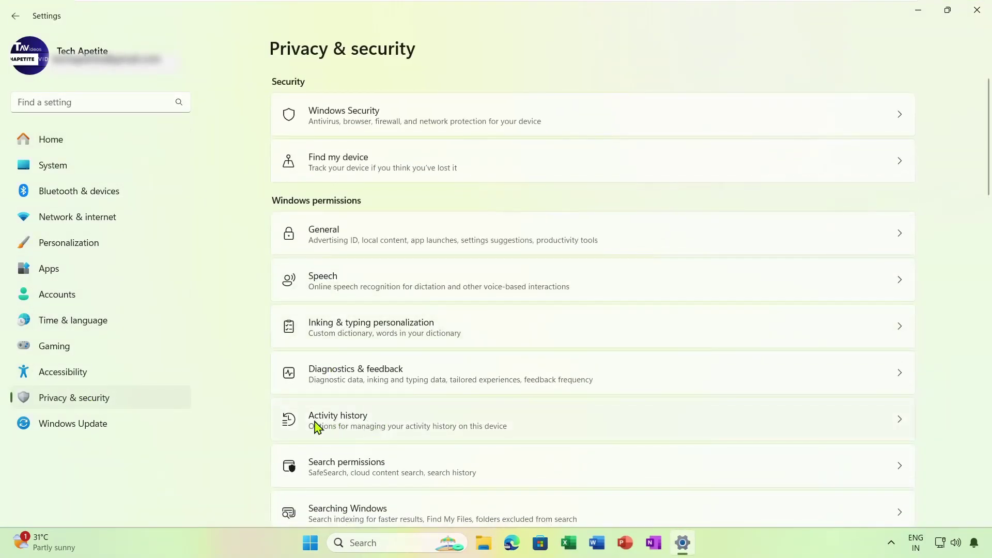
{"action": "left_click", "coordinate": [403, 426]}
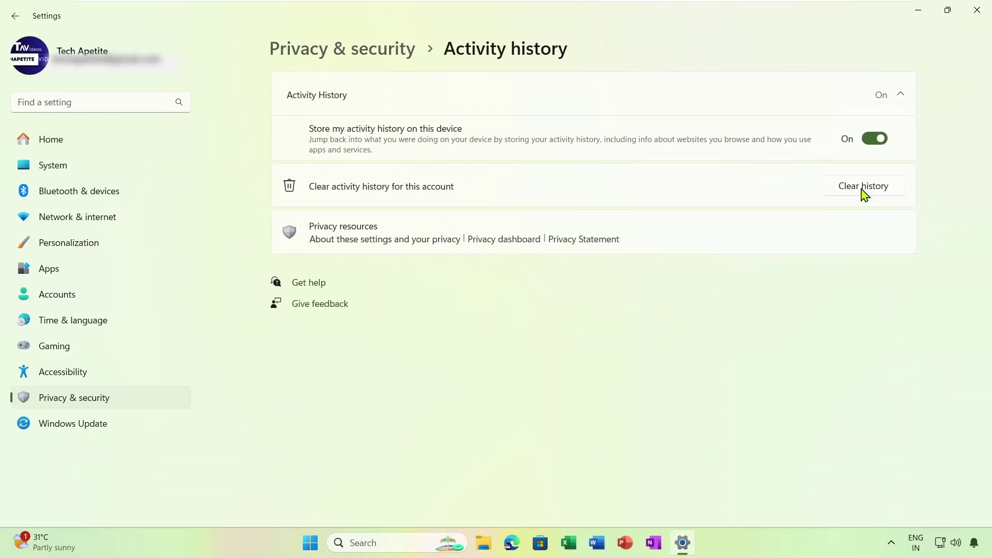
{"action": "left_click", "coordinate": [864, 187]}
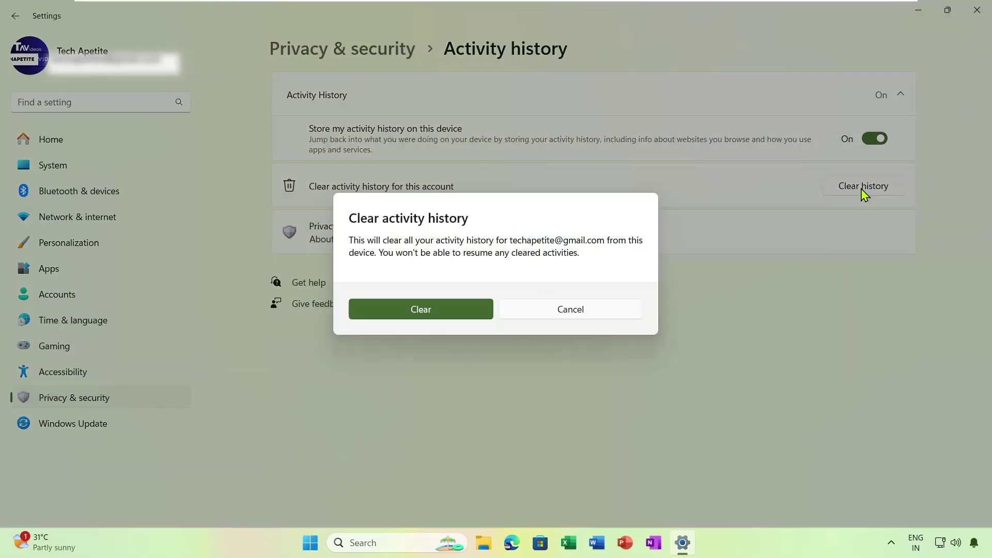
{"action": "left_click", "coordinate": [454, 319]}
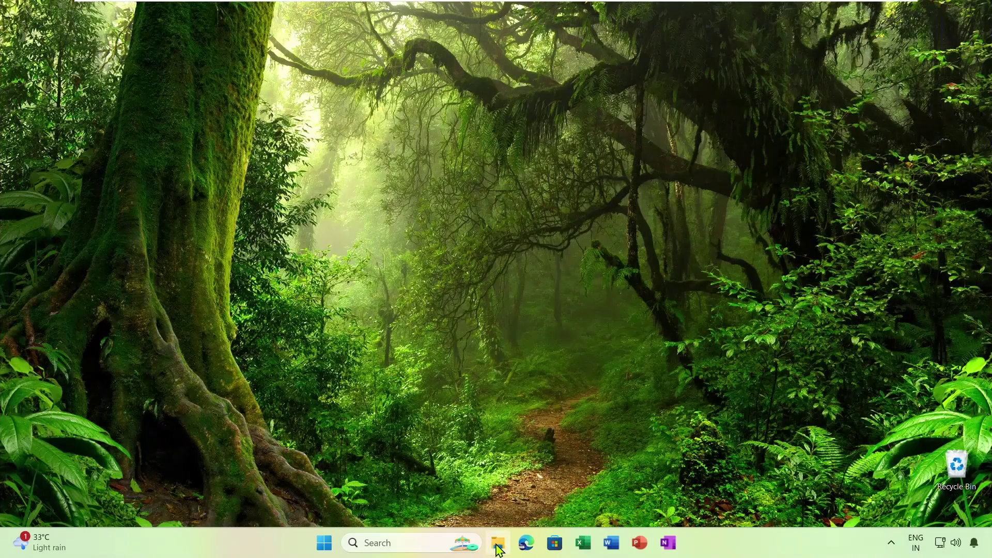
- Open DSC01909.JPG from the Pictures folder in Paint
{"action": "left_click", "coordinate": [497, 543]}
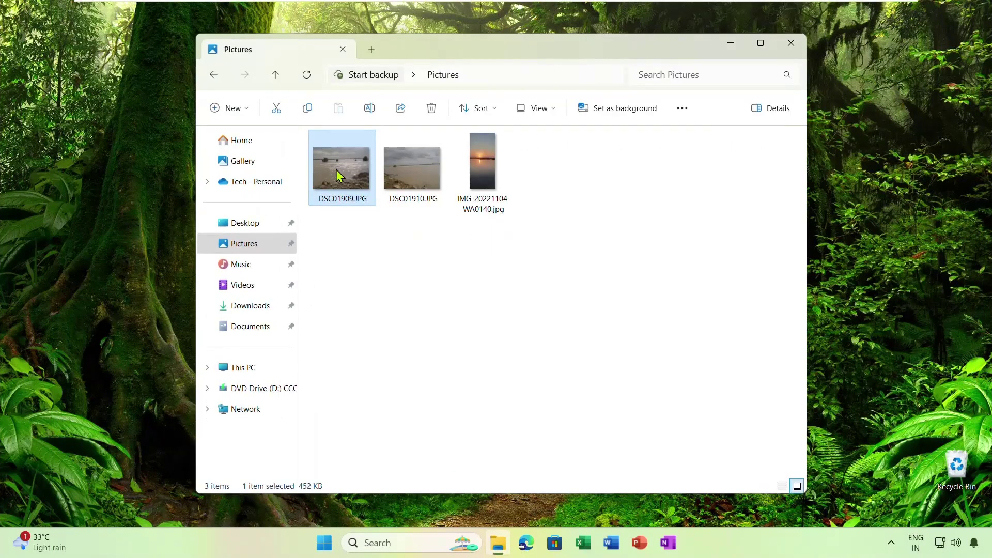
{"action": "right_click", "coordinate": [336, 170]}
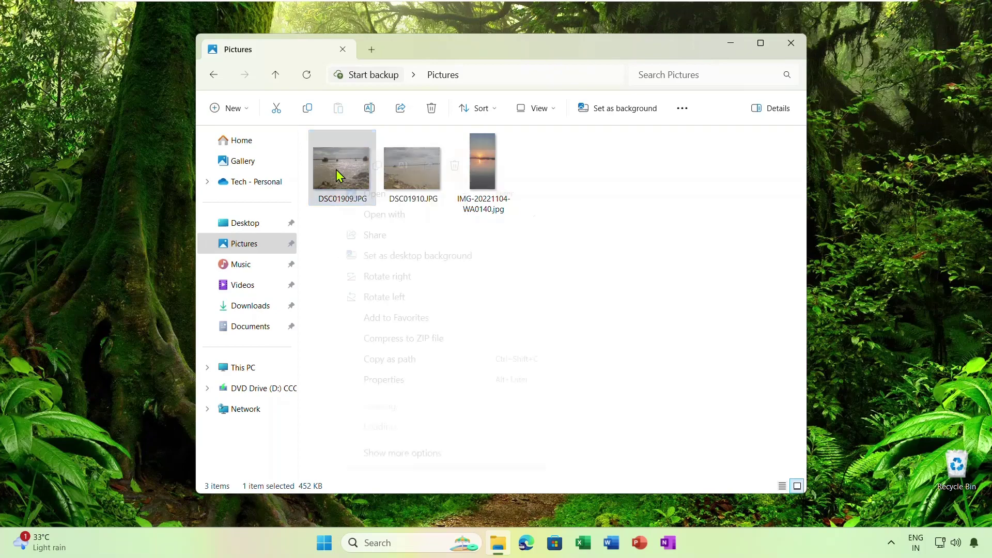
{"action": "mouse_move", "coordinate": [387, 216]}
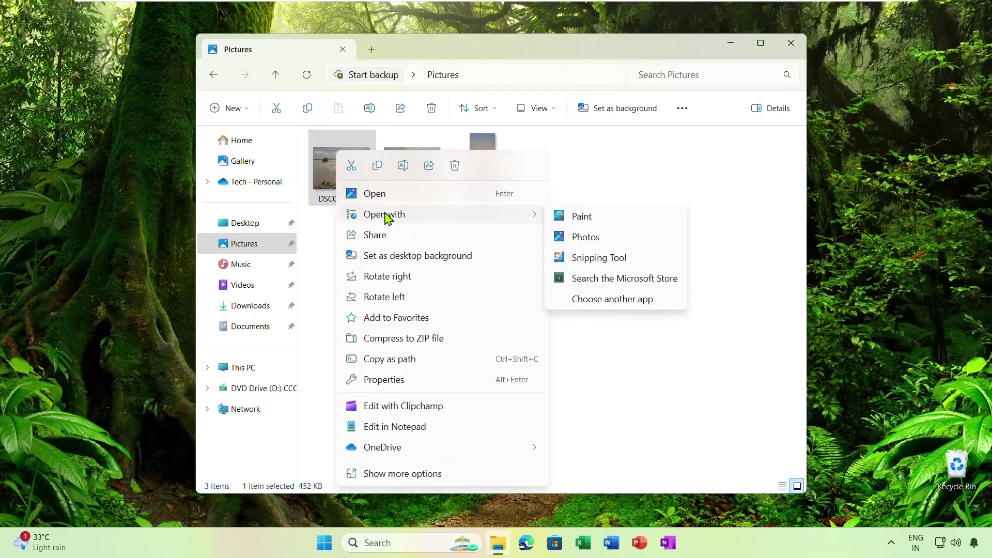
{"action": "left_click", "coordinate": [628, 224]}
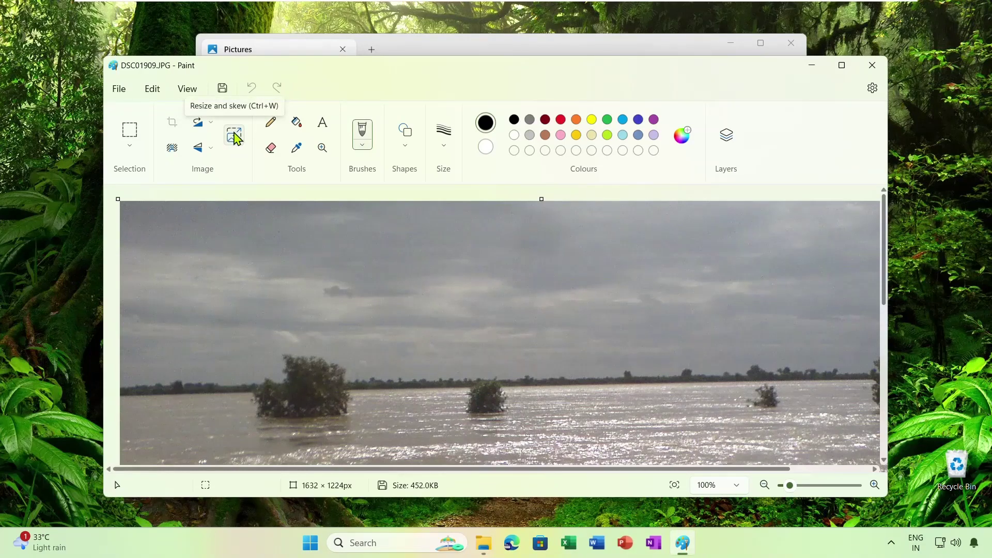
- Resize the image to 50 percent horizontally and vertically, save it and close Paint
{"action": "left_click", "coordinate": [234, 136]}
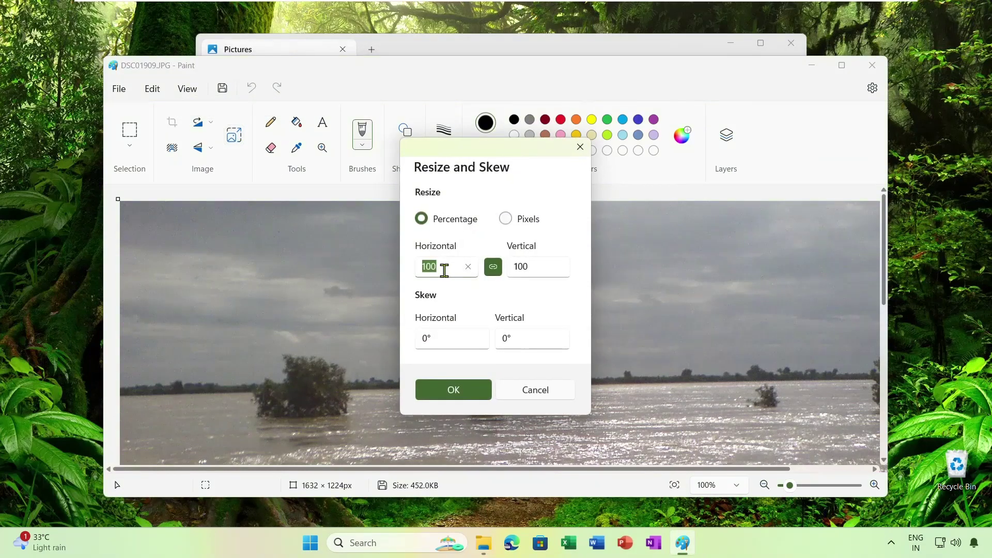
{"action": "type", "text": "50"}
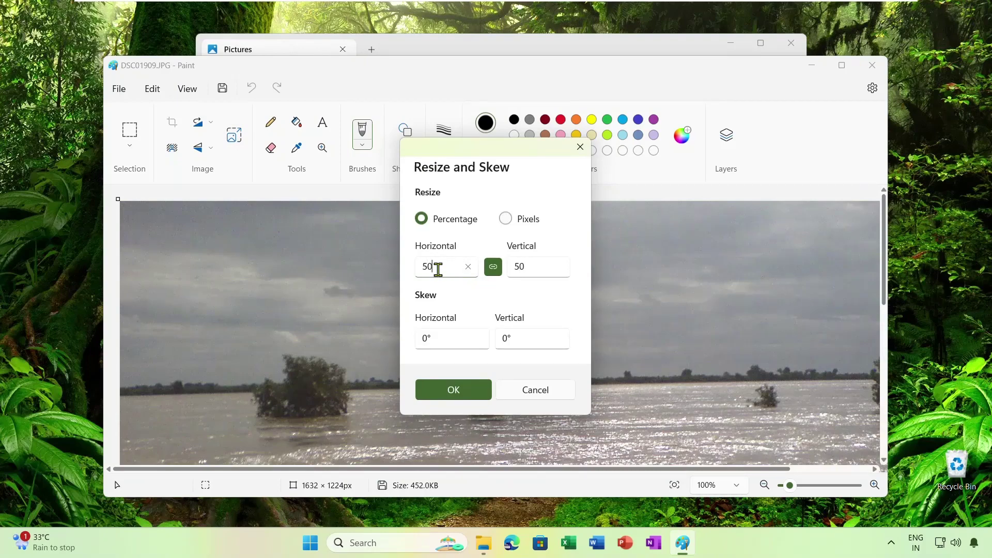
{"action": "left_click", "coordinate": [450, 394]}
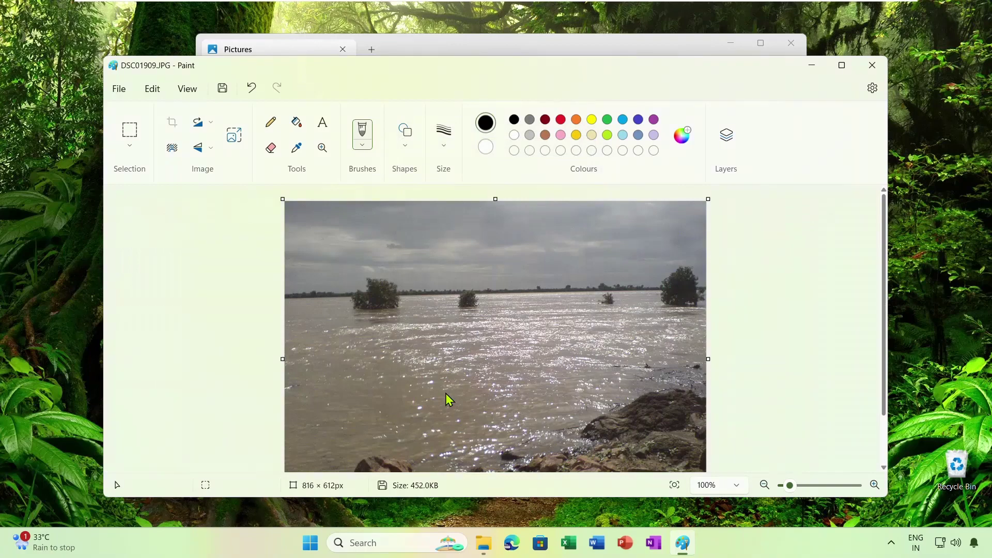
{"action": "left_click", "coordinate": [223, 89]}
{"action": "left_click", "coordinate": [872, 65]}
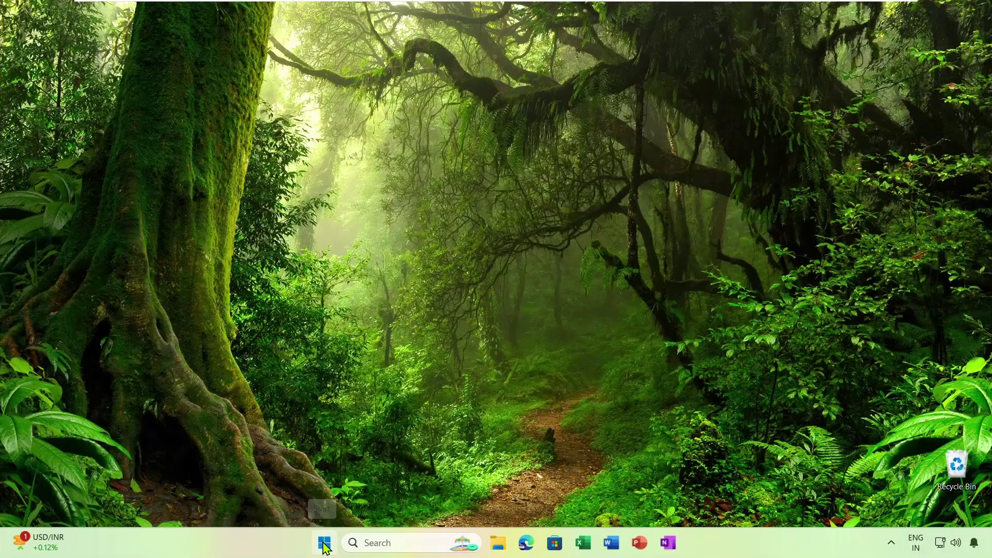
- Search for Command Prompt and run it as administrator
{"action": "left_click", "coordinate": [324, 544]}
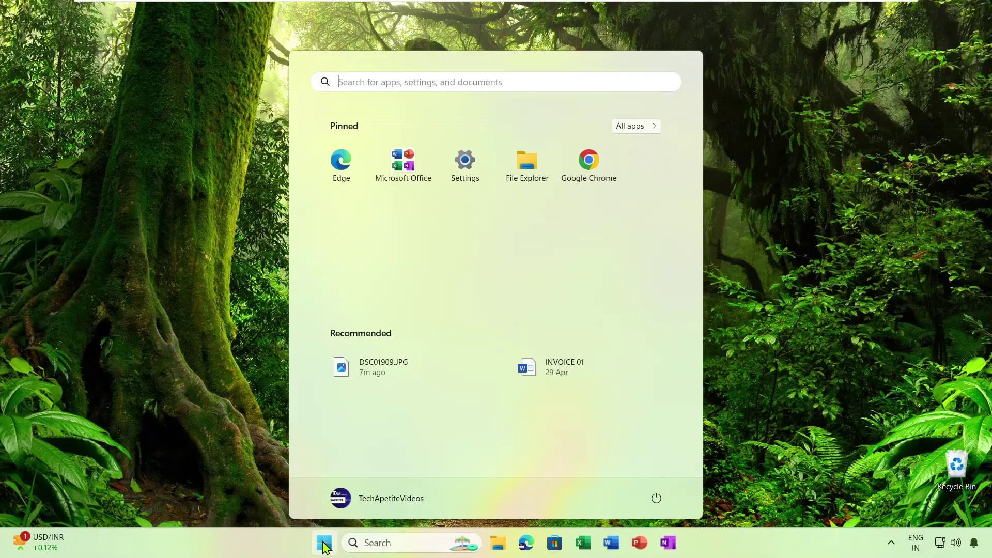
{"action": "type", "text": "comm"}
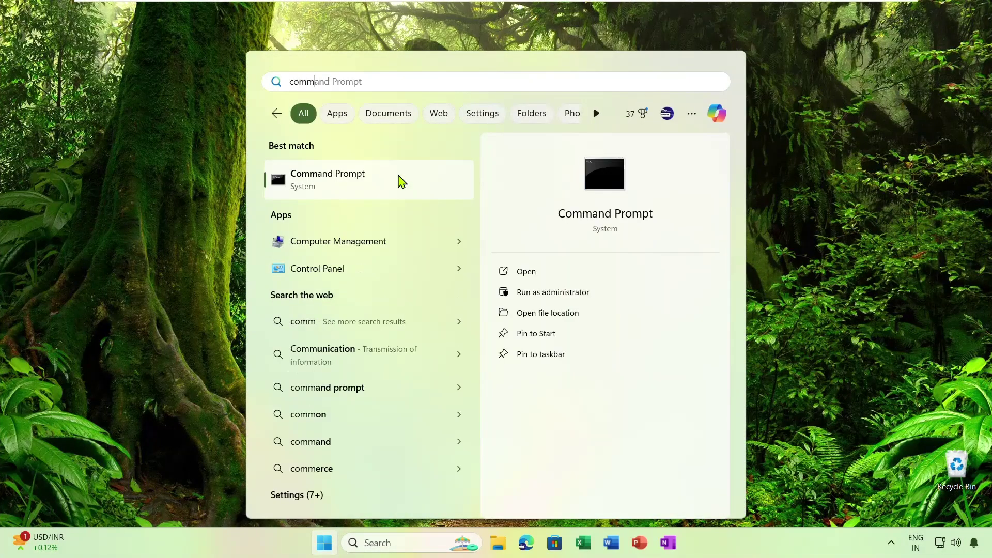
{"action": "left_click", "coordinate": [532, 293]}
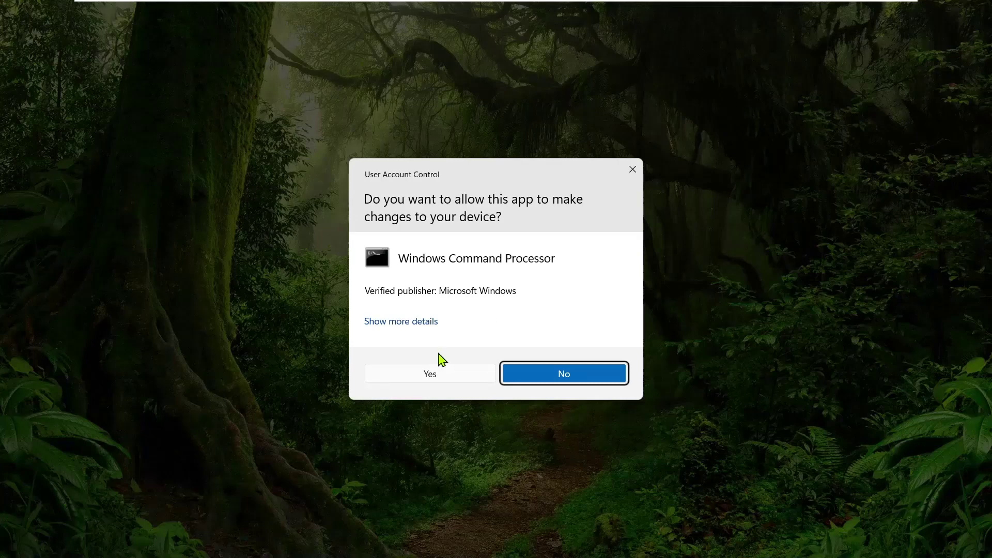
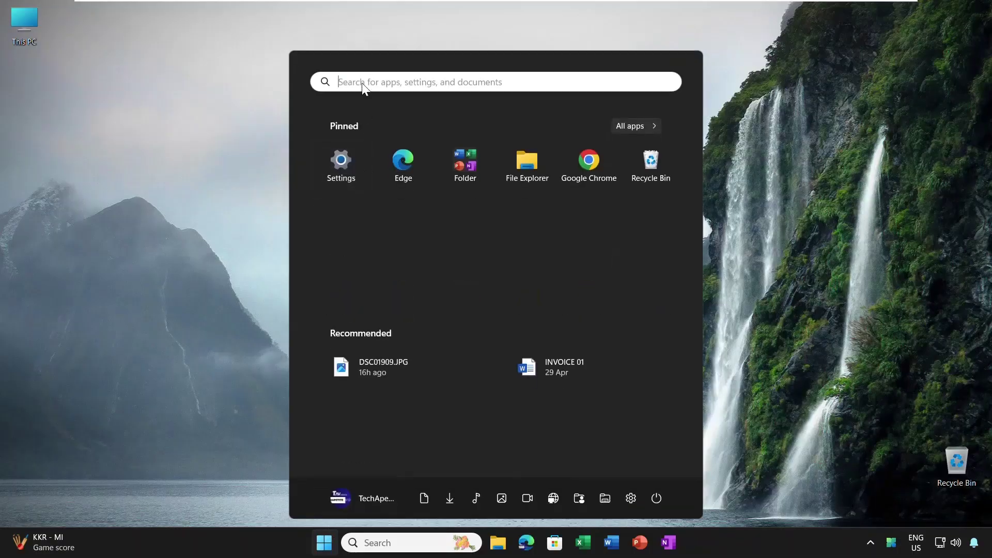
- Search Windows for system restore and open the Create a restore point settings
{"action": "left_click", "coordinate": [362, 82]}
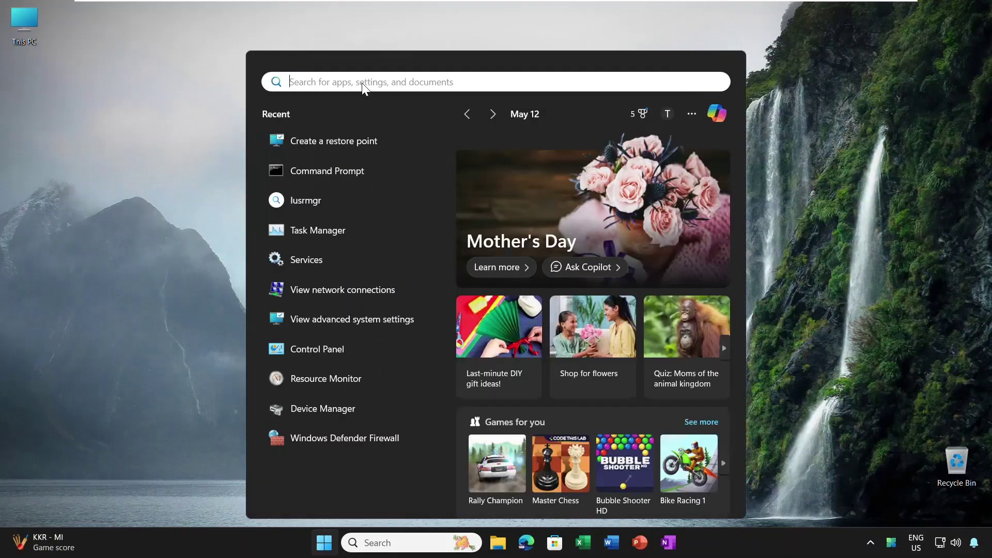
{"action": "type", "text": "system"}
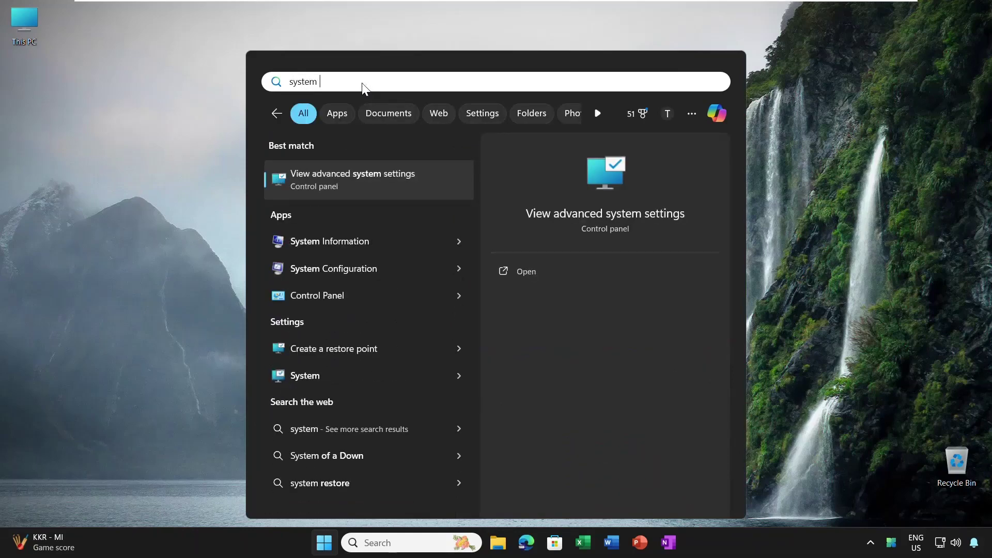
{"action": "type", "text": " rest"}
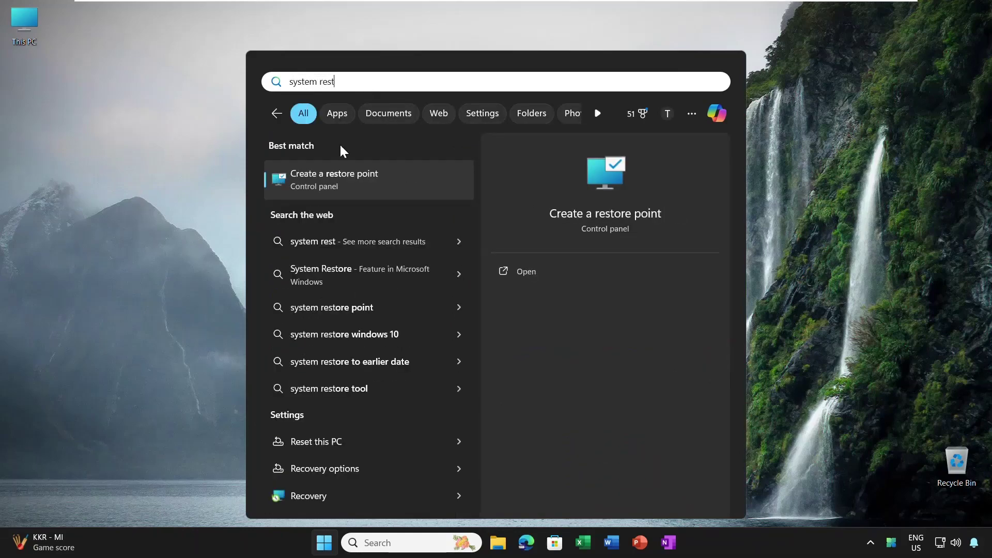
{"action": "left_click", "coordinate": [334, 178]}
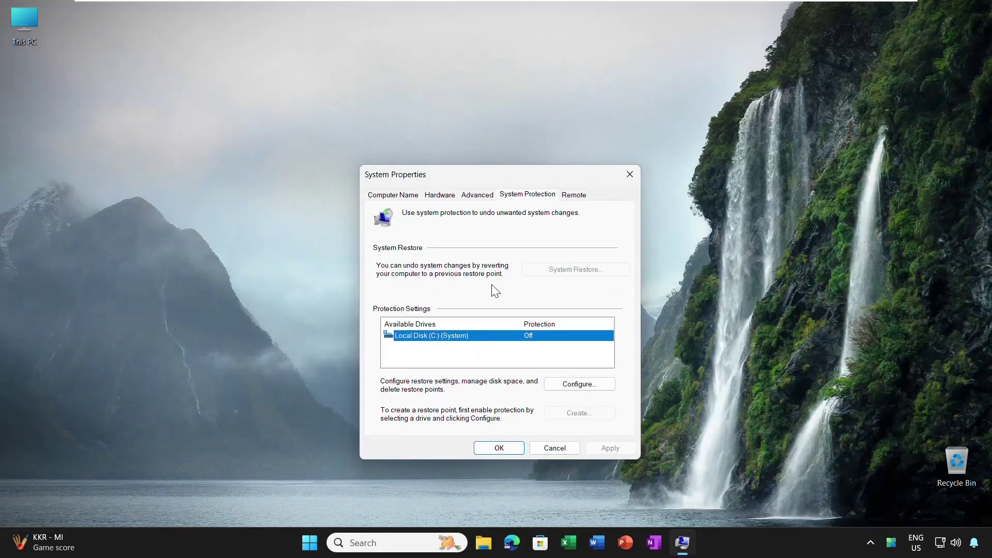
- Turn on system protection for Local Disk (C:) with a maximum disk space usage of 32%
{"action": "left_click", "coordinate": [596, 383]}
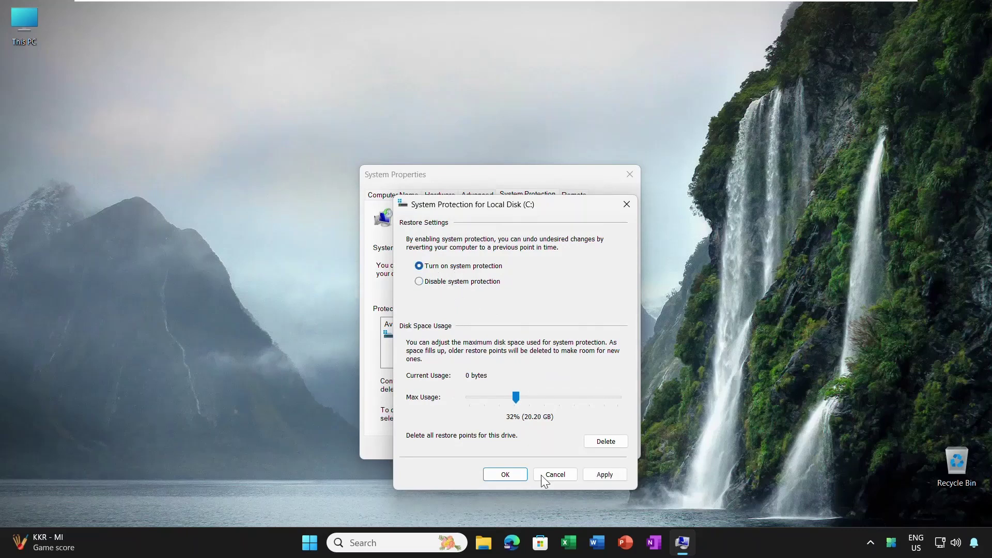
{"action": "left_click", "coordinate": [594, 474]}
{"action": "left_click", "coordinate": [505, 474]}
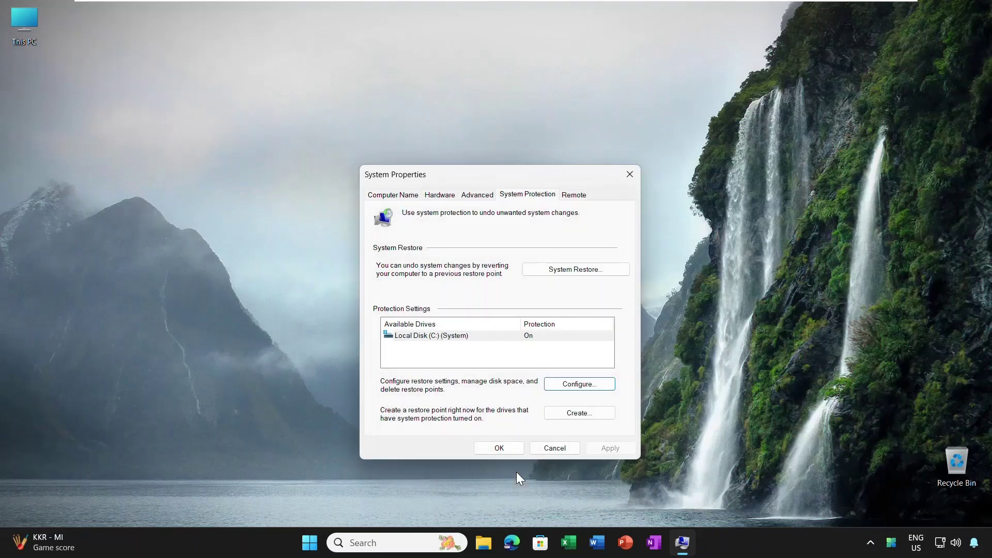
- Create a restore point for Local Disk (C:) with the description Restore Level 01
{"action": "left_click", "coordinate": [416, 336]}
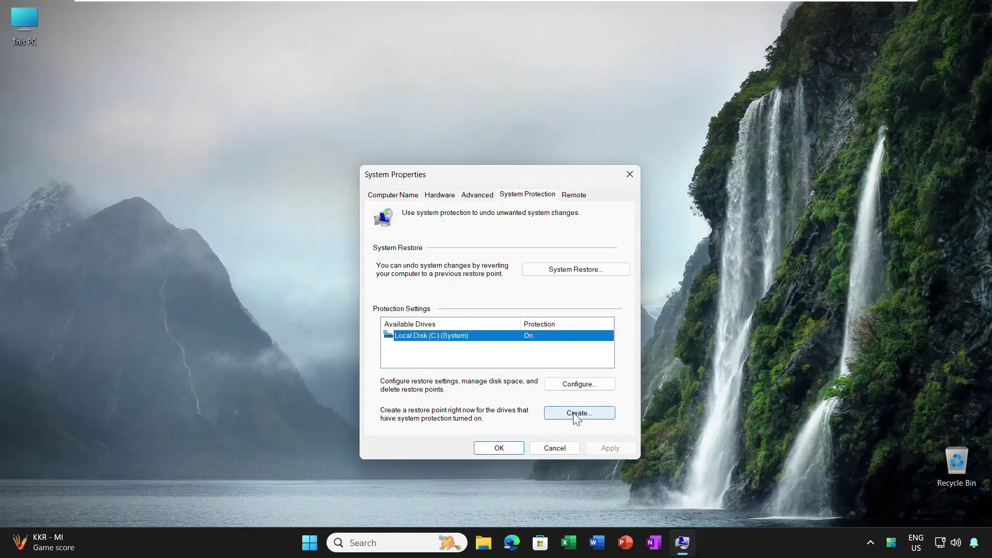
{"action": "left_click", "coordinate": [595, 413]}
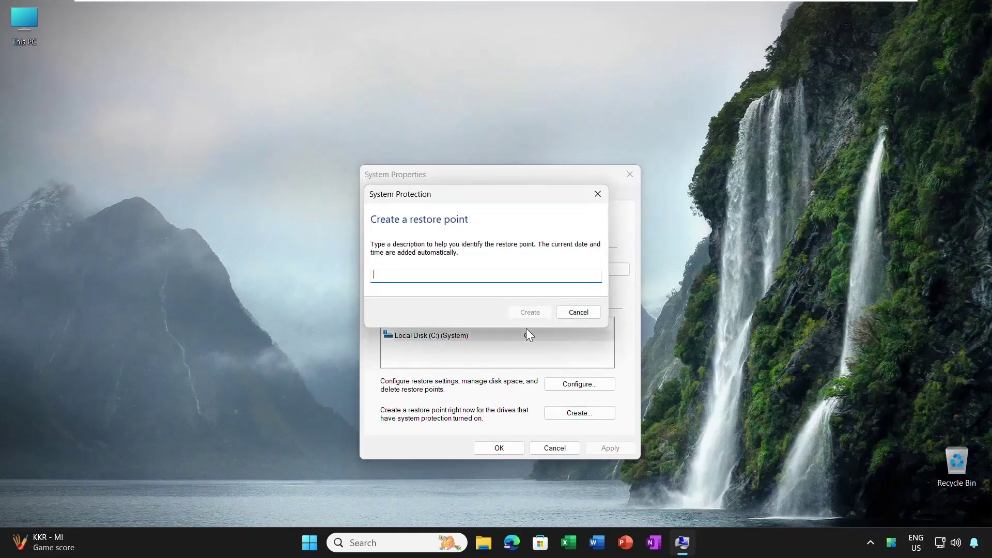
{"action": "type", "text": "Res"}
{"action": "type", "text": "tore point"}
{"action": "left_click", "coordinate": [527, 312]}
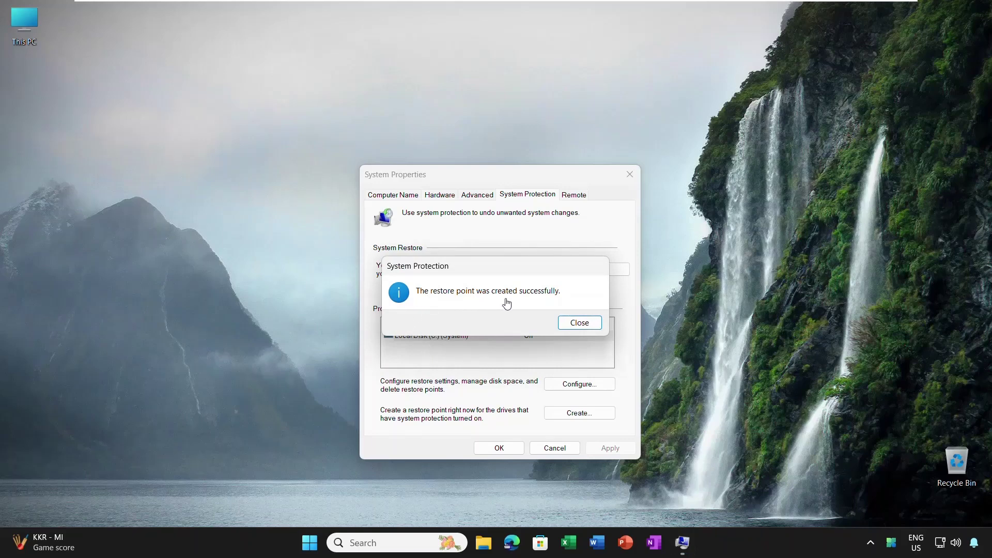
{"action": "left_click", "coordinate": [574, 326]}
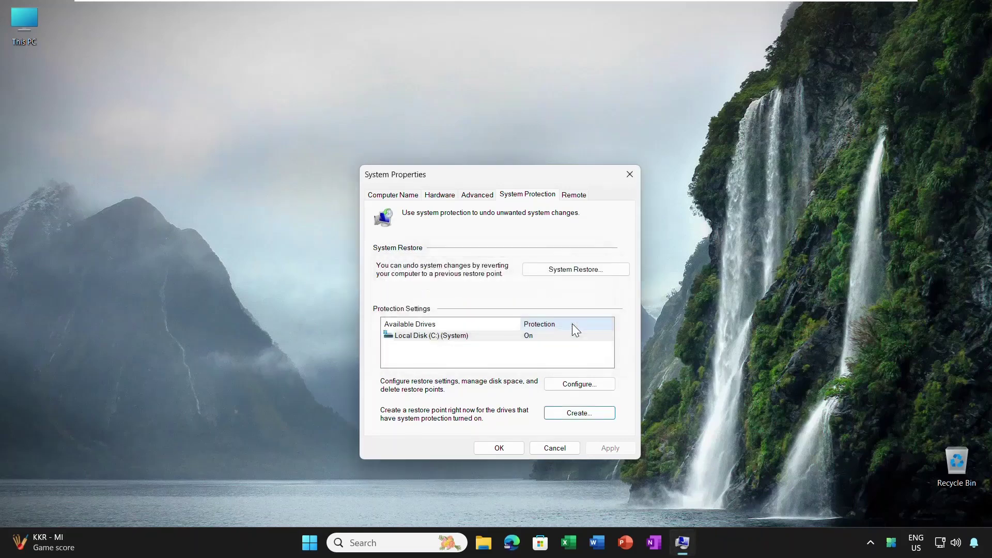
- Start System Restore and select the Restore Level 01 restore point
{"action": "left_click", "coordinate": [567, 269]}
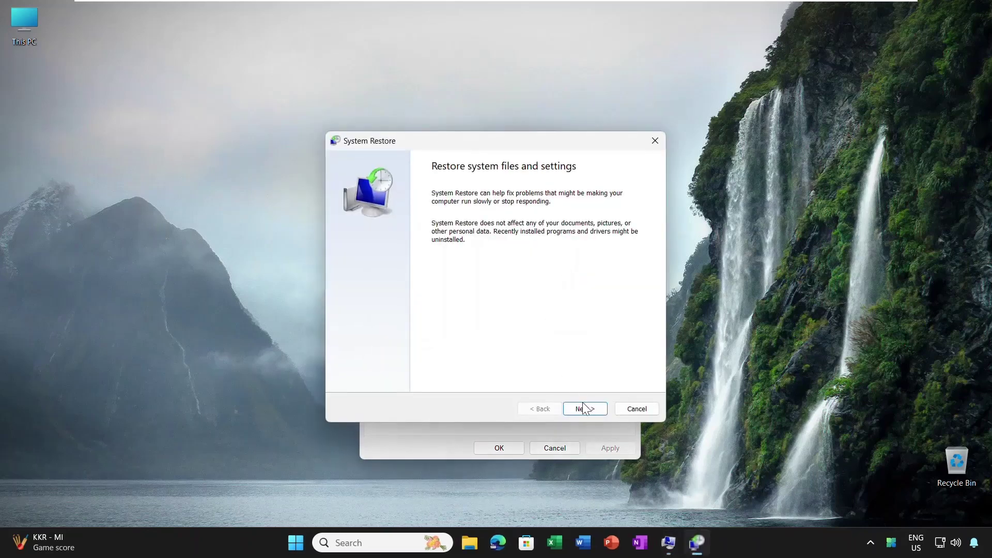
{"action": "left_click", "coordinate": [583, 409]}
{"action": "left_click", "coordinate": [383, 243]}
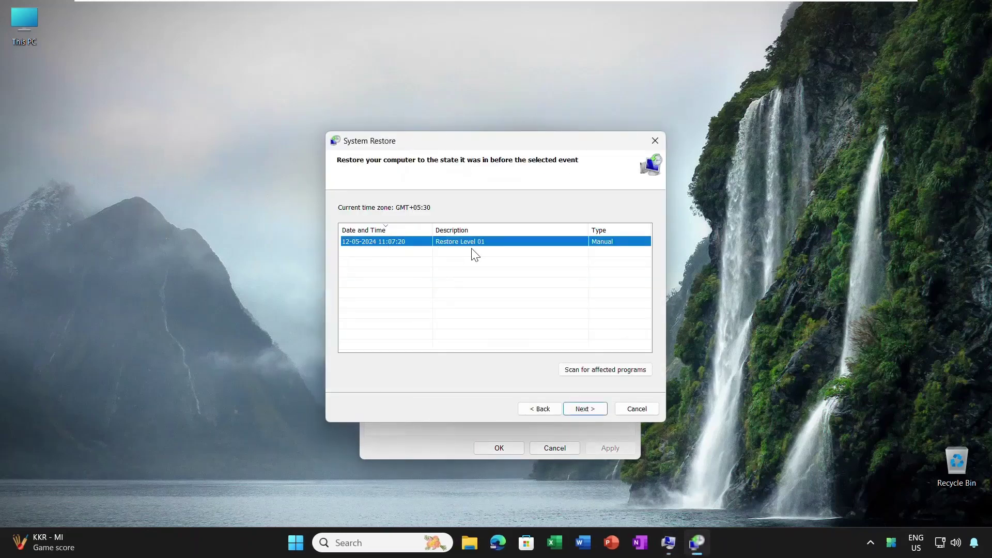
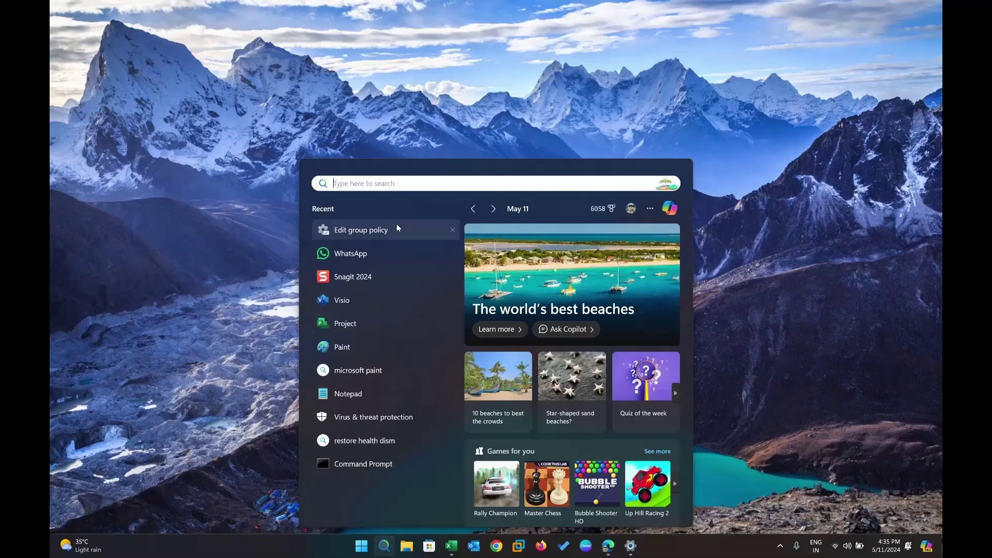
- Open the Local Group Policy Editor through a gpedit search and go to User Configuration > Administrative Templates > Windows Components > File Explorer
{"action": "type", "text": "gpedit"}
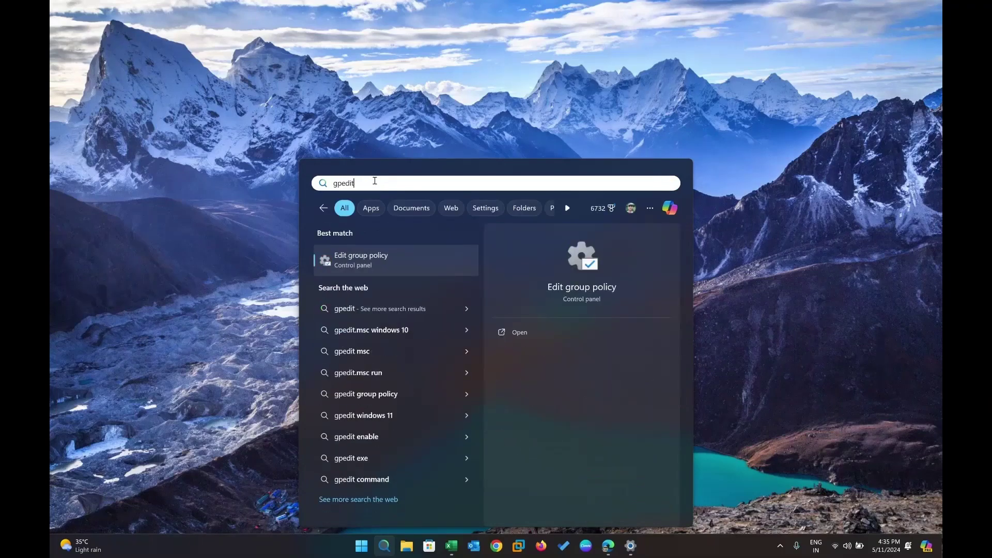
{"action": "key", "text": "Return"}
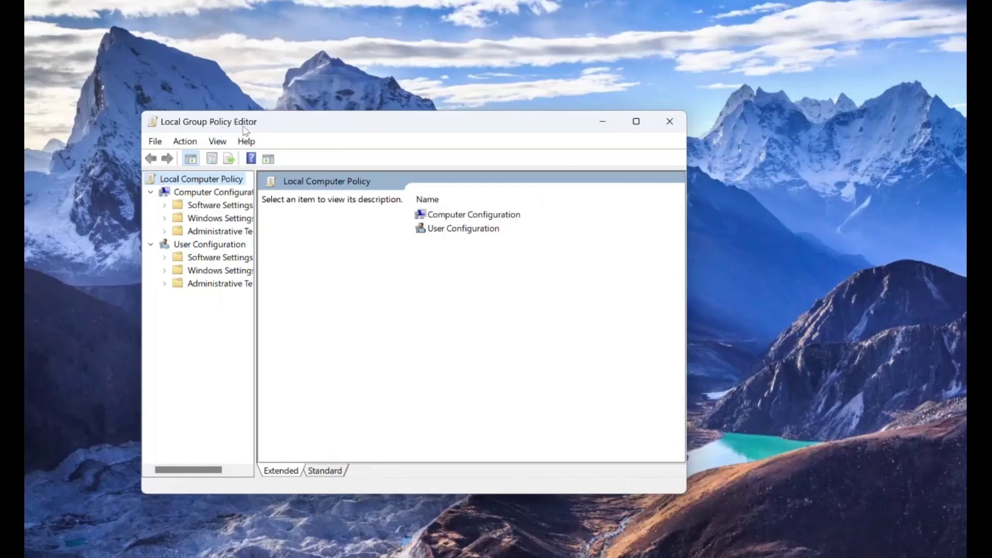
{"action": "double_click", "coordinate": [447, 232]}
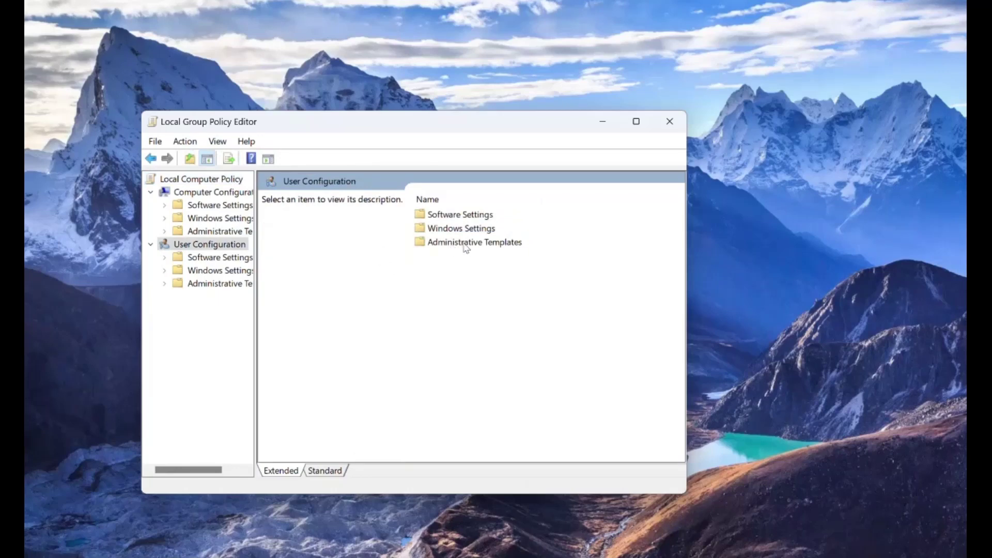
{"action": "double_click", "coordinate": [466, 243]}
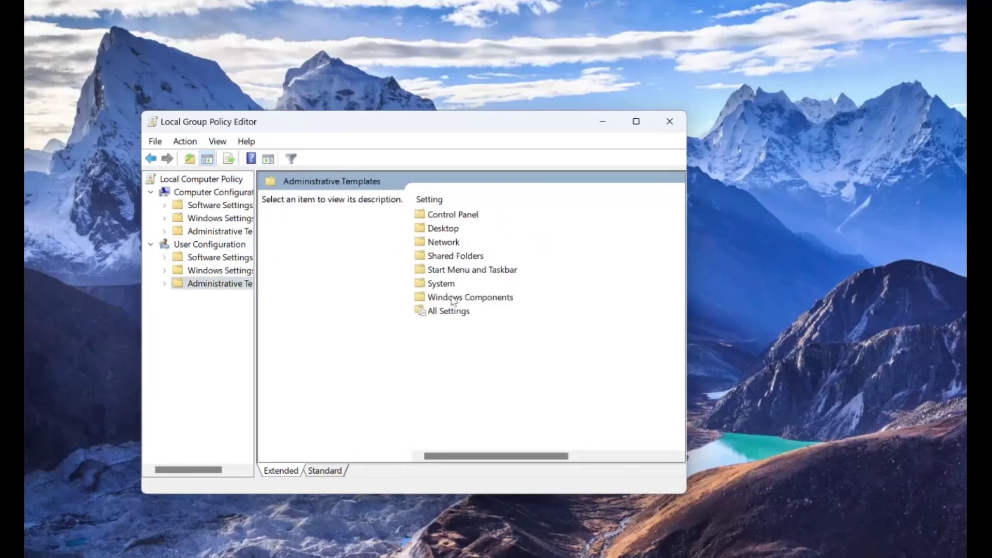
{"action": "double_click", "coordinate": [453, 298]}
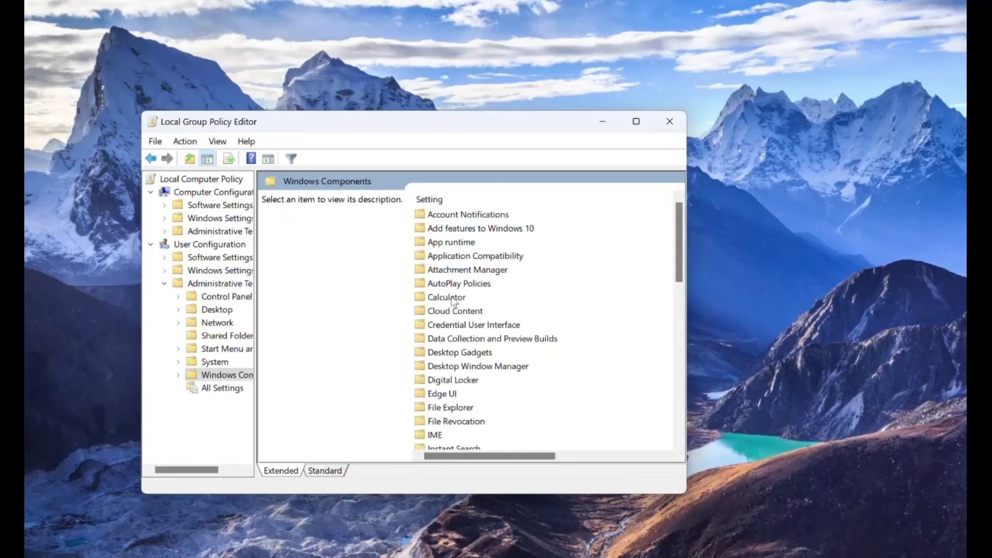
{"action": "double_click", "coordinate": [451, 408]}
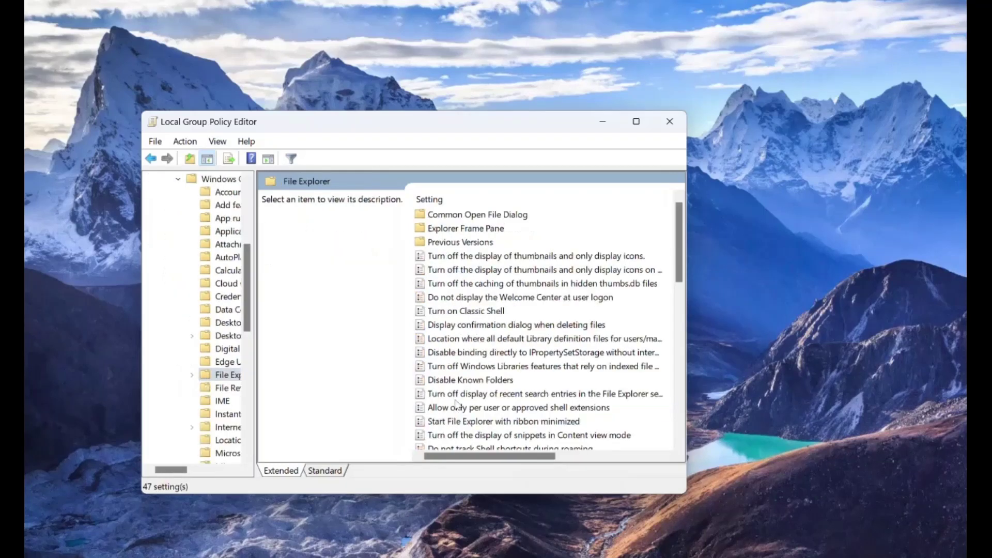
- Set the "Prevent access to drives from My Computer" policy to Enabled and open its choice of drive combinations
{"action": "scroll", "coordinate": [465, 382], "scroll_direction": "down", "scroll_amount": 10}
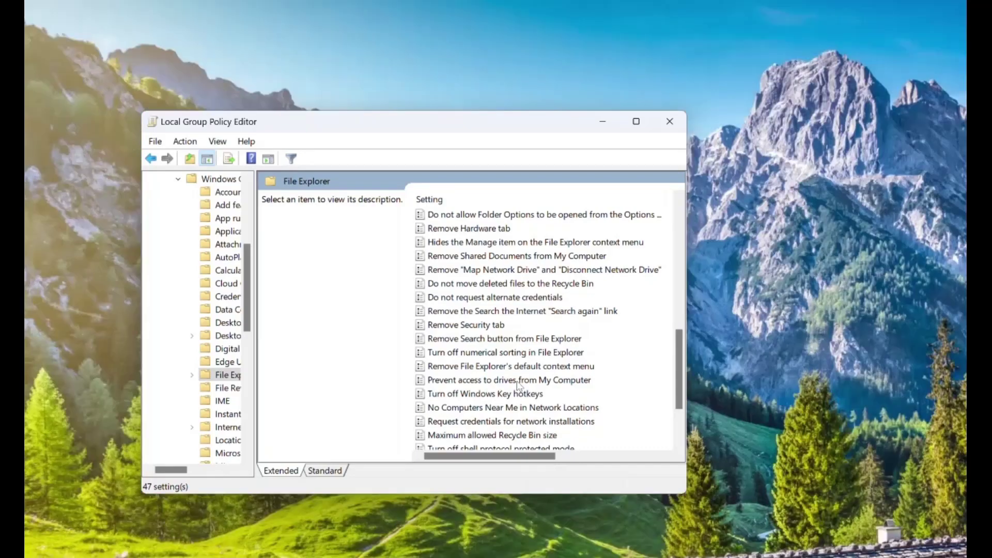
{"action": "double_click", "coordinate": [518, 381]}
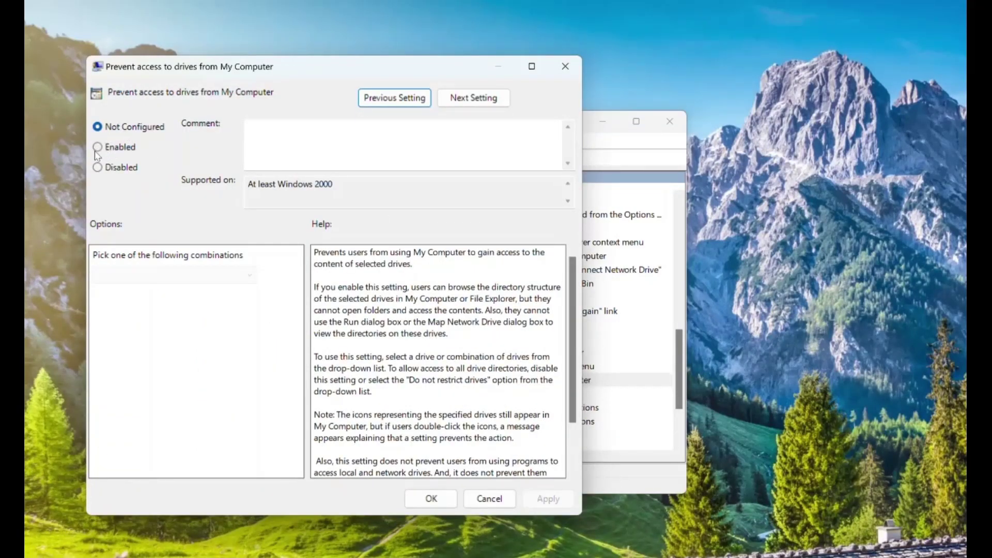
{"action": "left_click", "coordinate": [97, 149]}
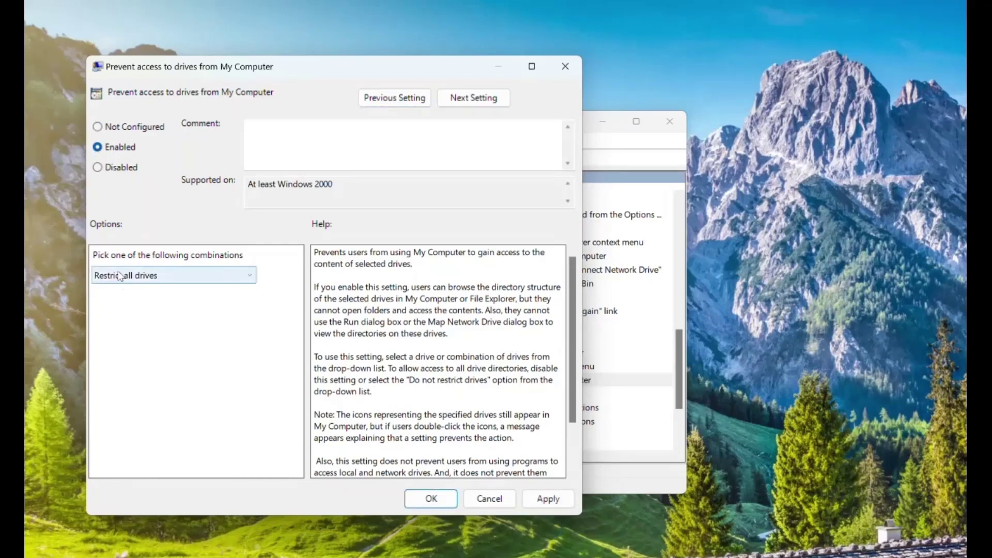
{"action": "left_click", "coordinate": [251, 275]}
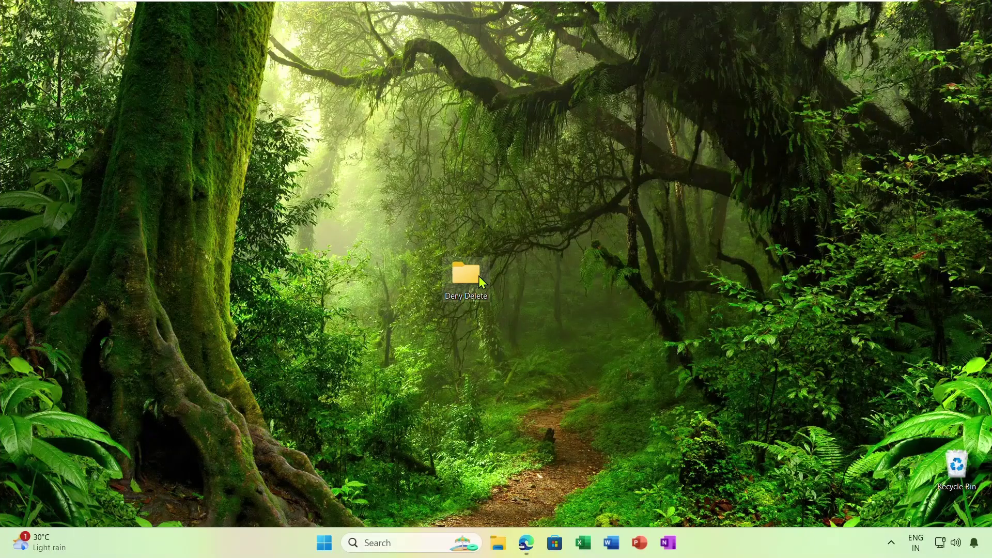
- Open the advanced security settings of the Deny Delete folder on the desktop
{"action": "left_click", "coordinate": [479, 277]}
{"action": "right_click", "coordinate": [479, 277]}
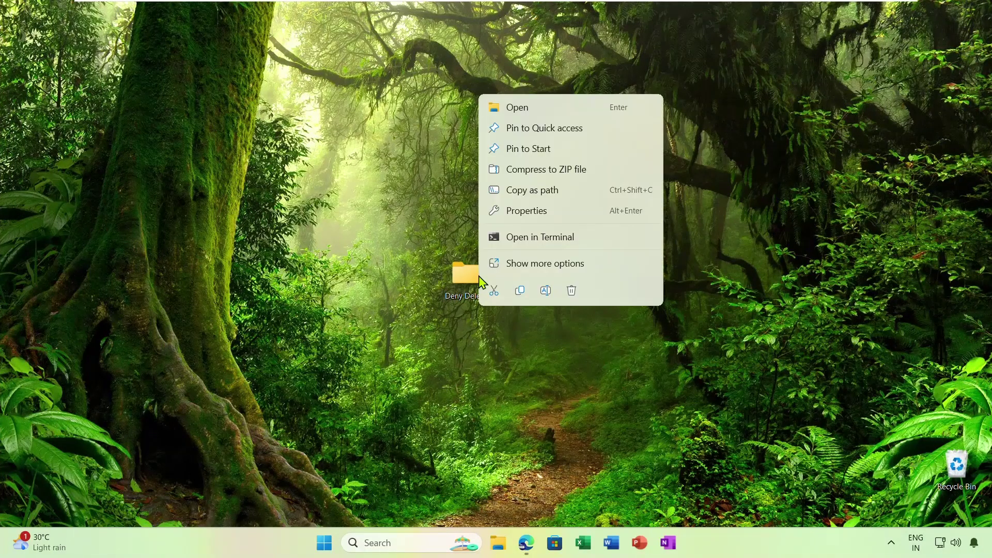
{"action": "left_click", "coordinate": [524, 209]}
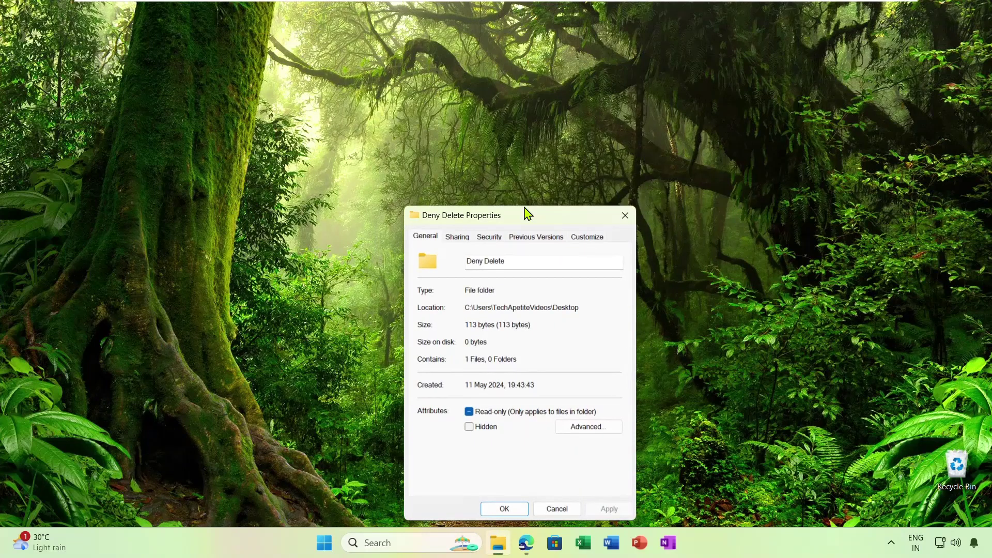
{"action": "left_click", "coordinate": [493, 238]}
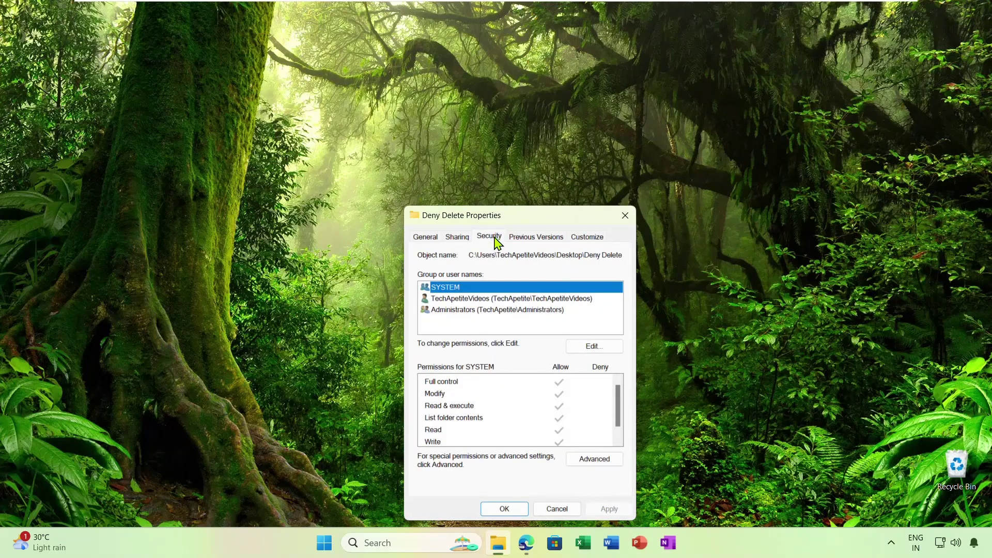
{"action": "left_click", "coordinate": [579, 460]}
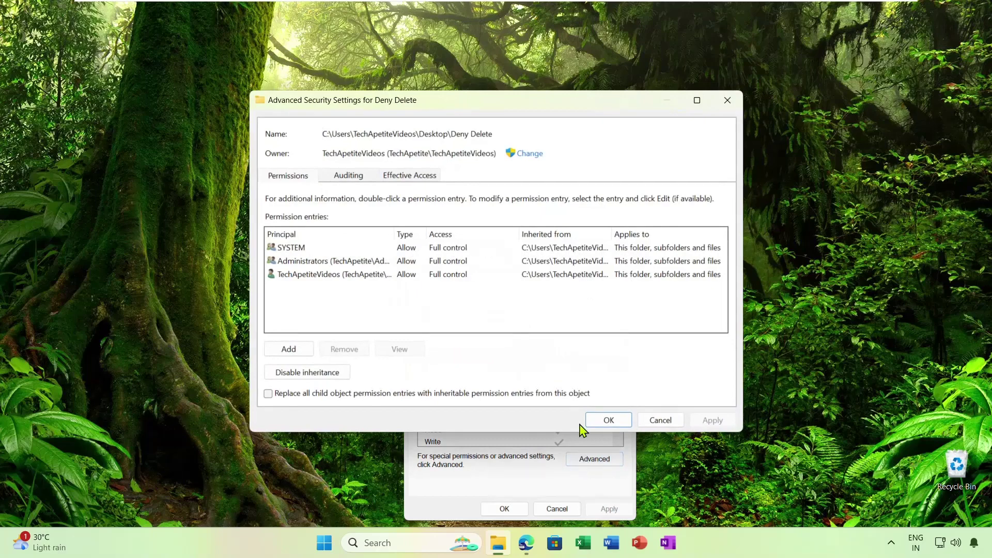
- Convert the Deny Delete folder's inherited permissions into explicit ones and remove the Administrators' Delete and Delete subfolders and files permissions
{"action": "left_click", "coordinate": [323, 378]}
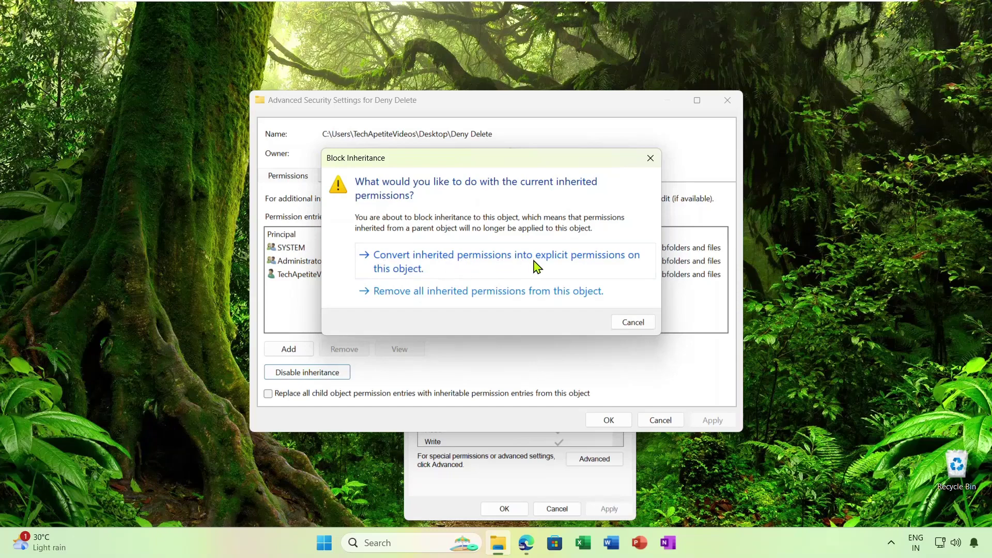
{"action": "left_click", "coordinate": [511, 269]}
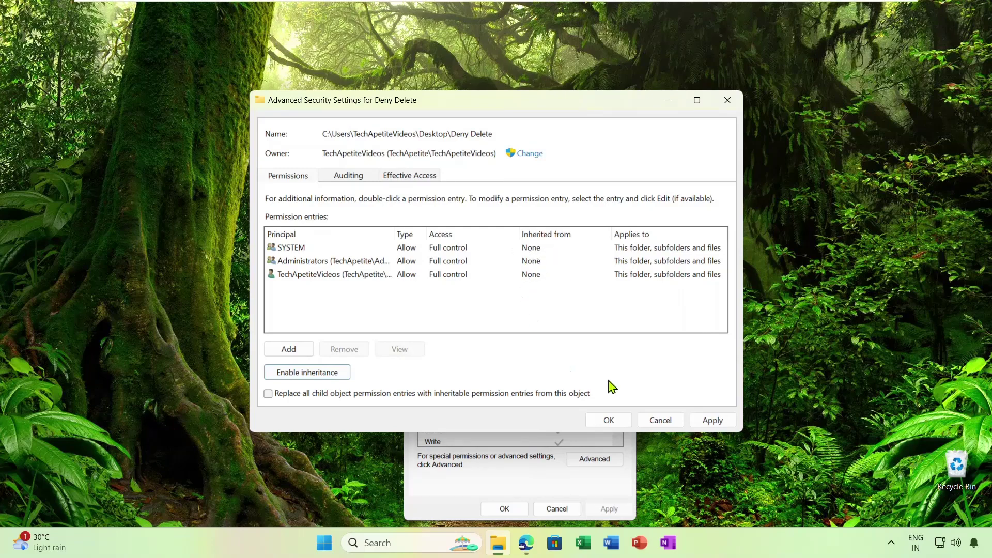
{"action": "left_click", "coordinate": [364, 263]}
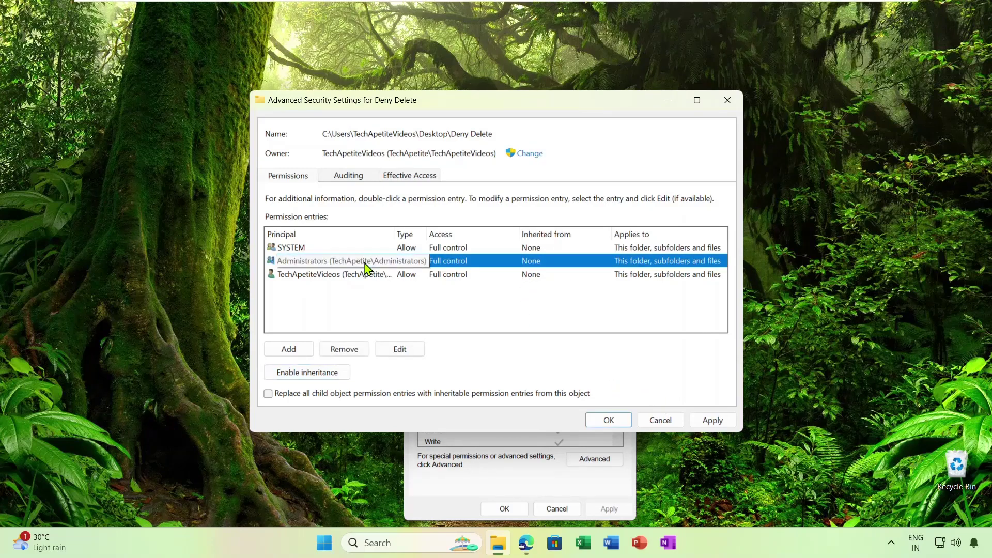
{"action": "left_click", "coordinate": [405, 350]}
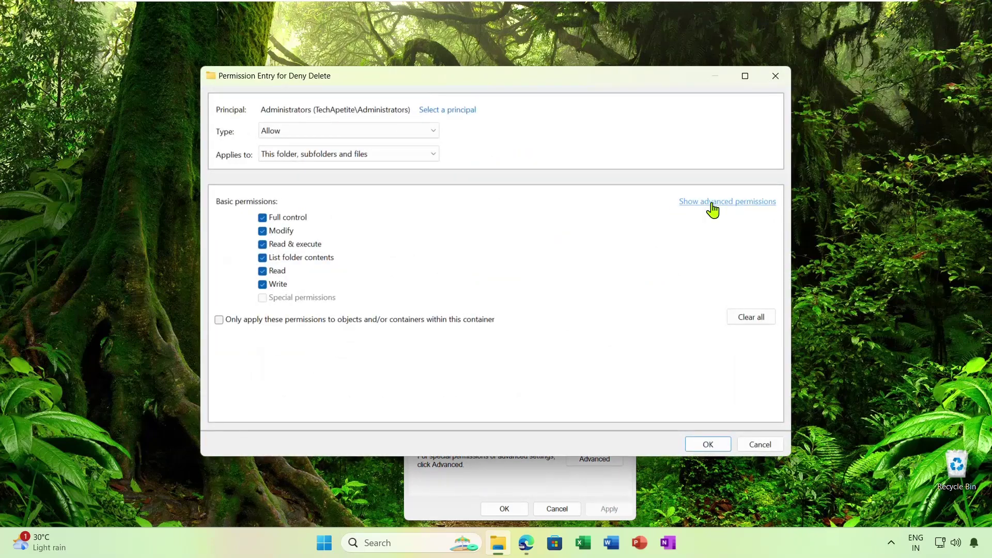
{"action": "left_click", "coordinate": [712, 204]}
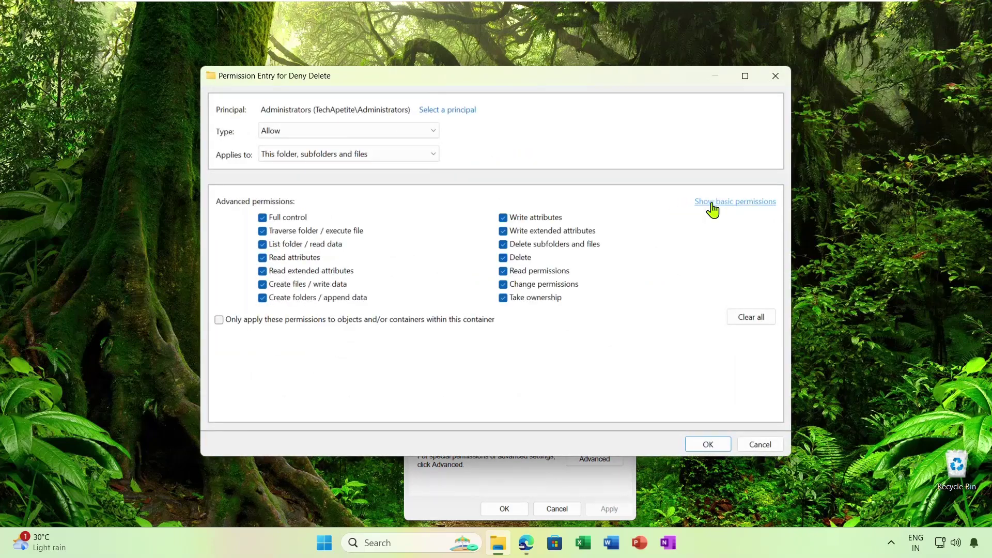
{"action": "left_click", "coordinate": [504, 246]}
{"action": "left_click", "coordinate": [503, 257]}
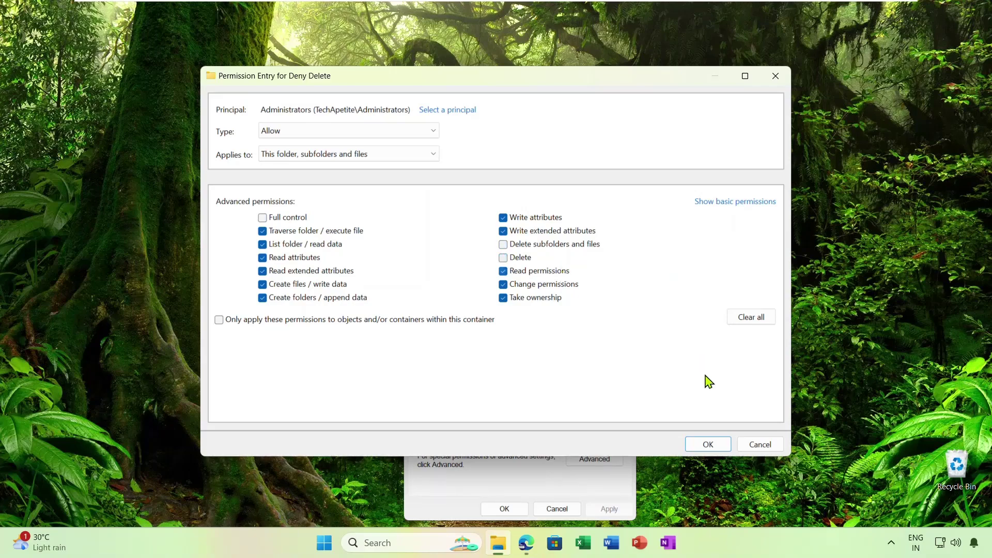
{"action": "left_click", "coordinate": [708, 445]}
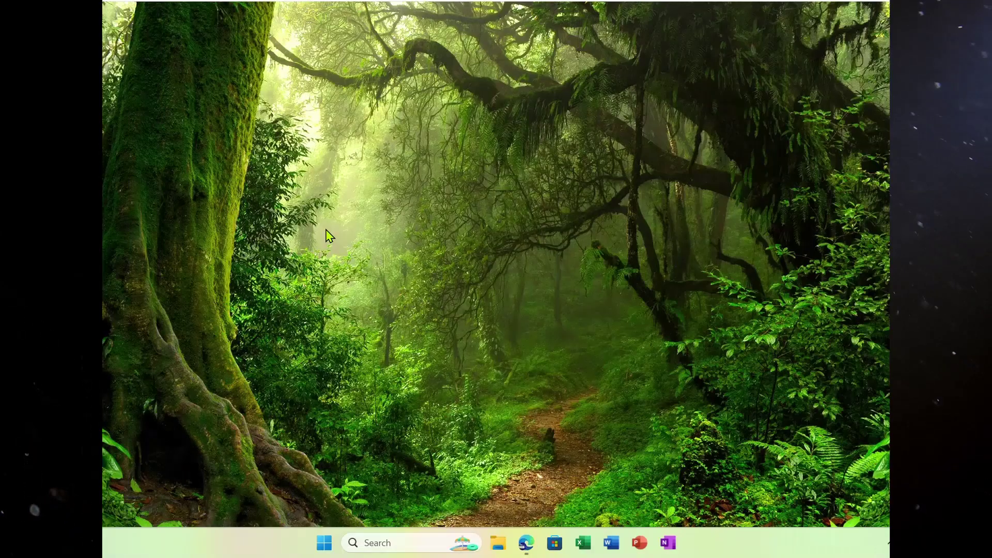
- Open the properties of the DSC01909.JPG image in the Pictures folder
{"action": "left_click", "coordinate": [497, 543]}
{"action": "left_click", "coordinate": [234, 245]}
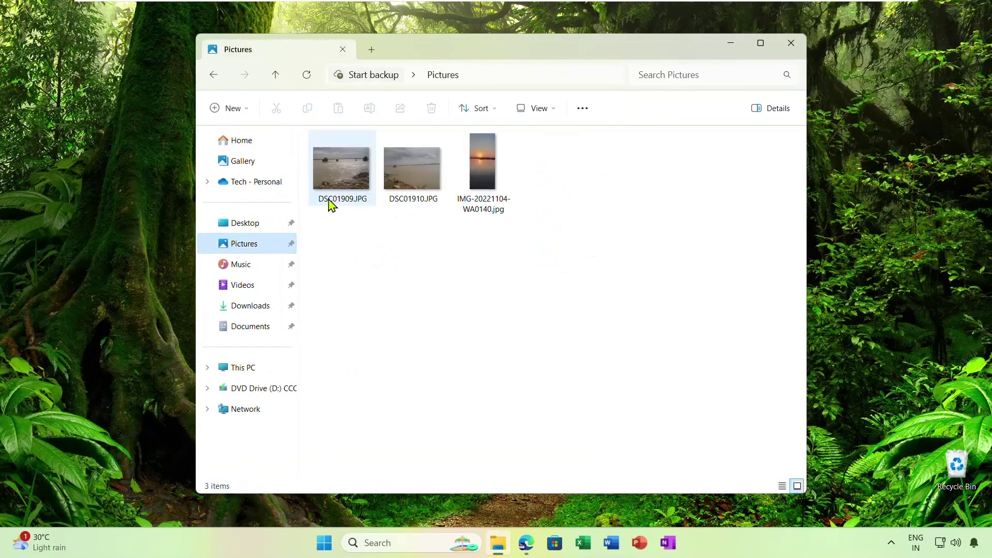
{"action": "left_click", "coordinate": [357, 165]}
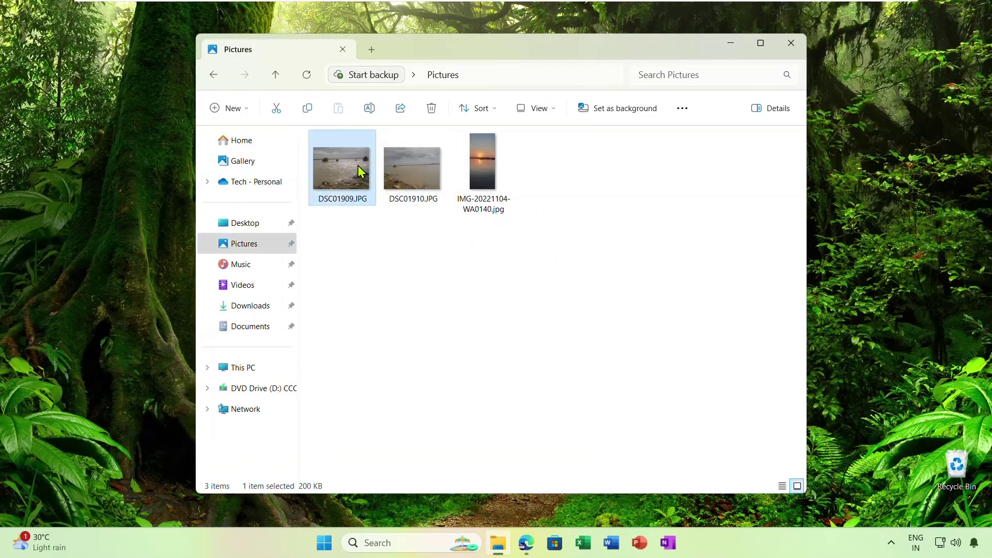
{"action": "mouse_move", "coordinate": [354, 165]}
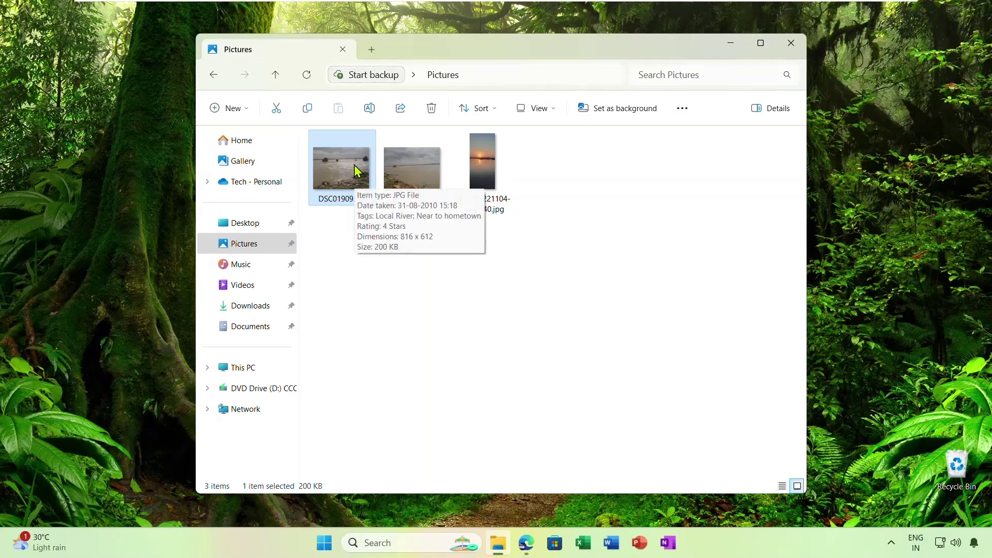
{"action": "right_click", "coordinate": [355, 166]}
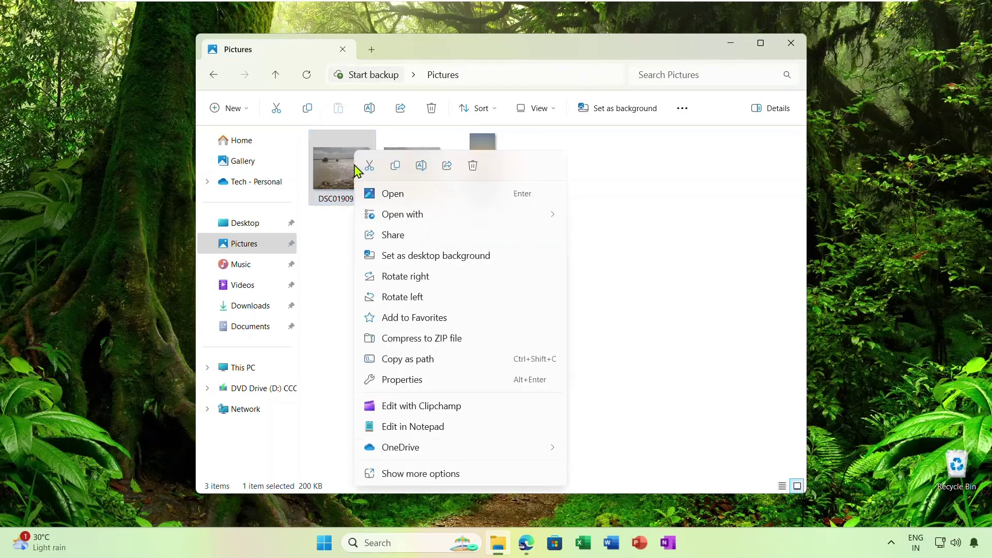
{"action": "left_click", "coordinate": [391, 381]}
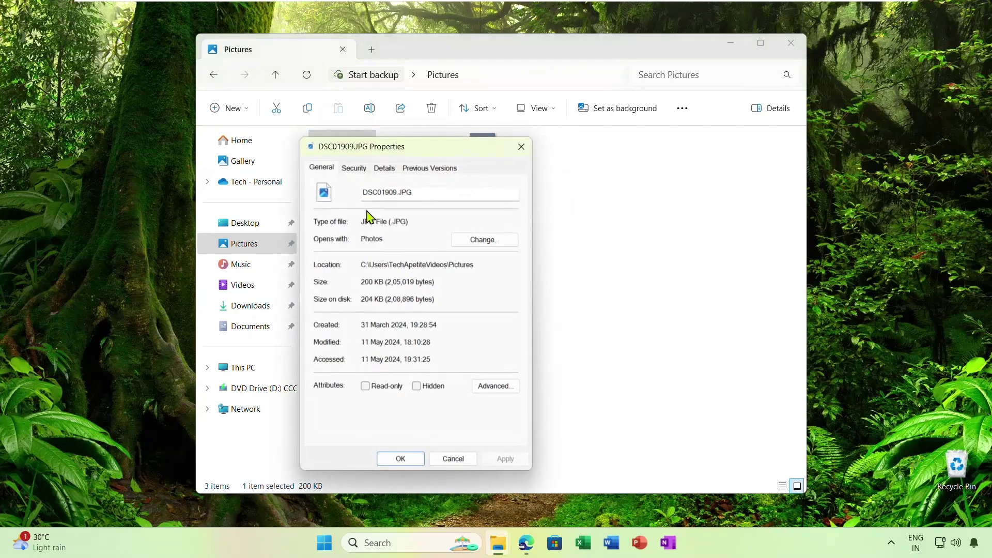
- Edit the image's security permissions to deny Full control to the TechApetiteVideos account
{"action": "left_click", "coordinate": [353, 168]}
{"action": "left_click", "coordinate": [361, 231]}
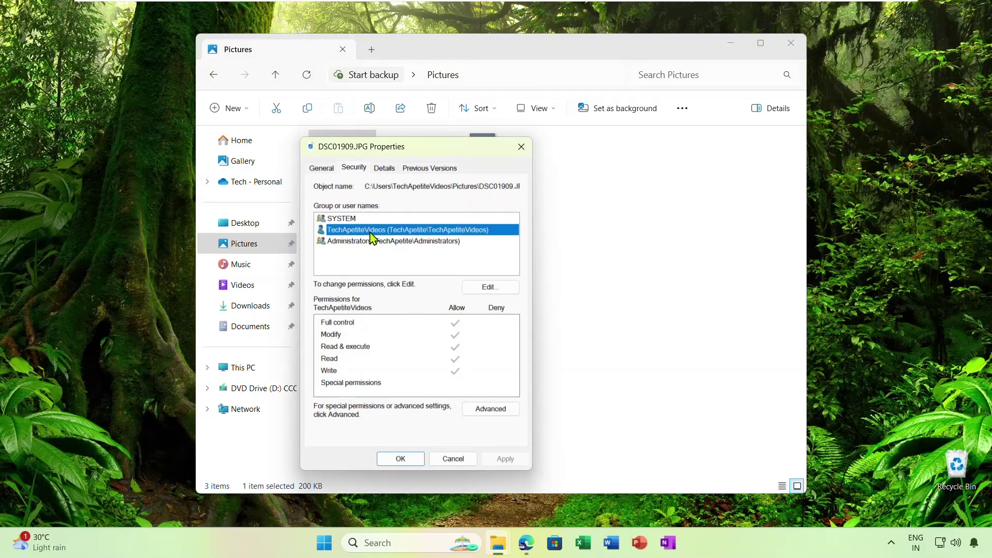
{"action": "left_click", "coordinate": [480, 288]}
{"action": "left_click", "coordinate": [453, 279]}
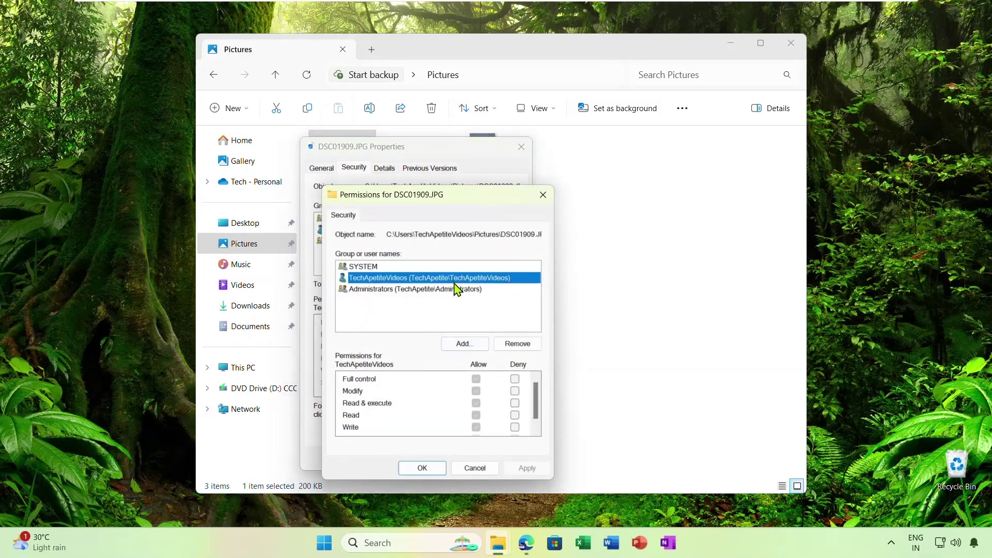
{"action": "left_click", "coordinate": [514, 380]}
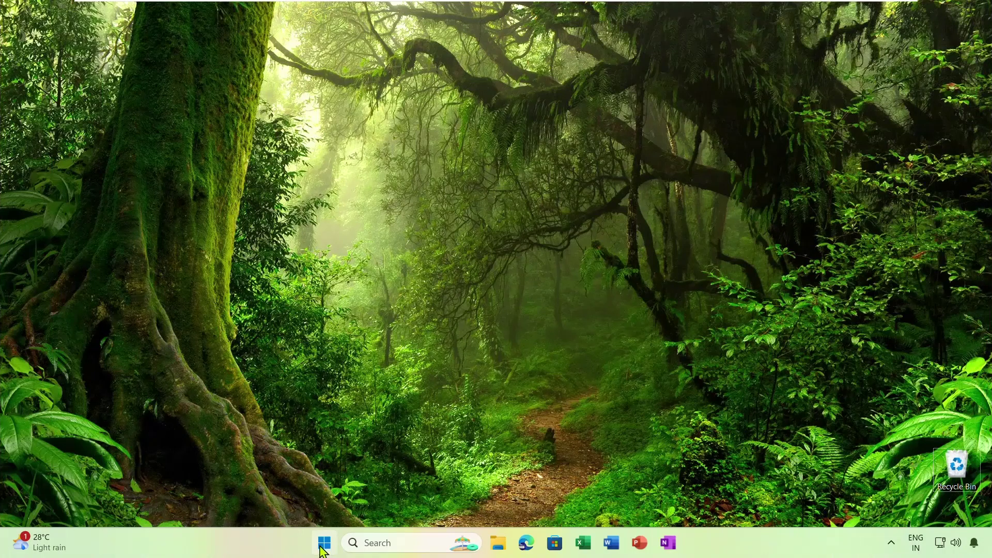
- Open the Local Group Policy Editor through a gpedit.msc search
{"action": "left_click", "coordinate": [324, 543]}
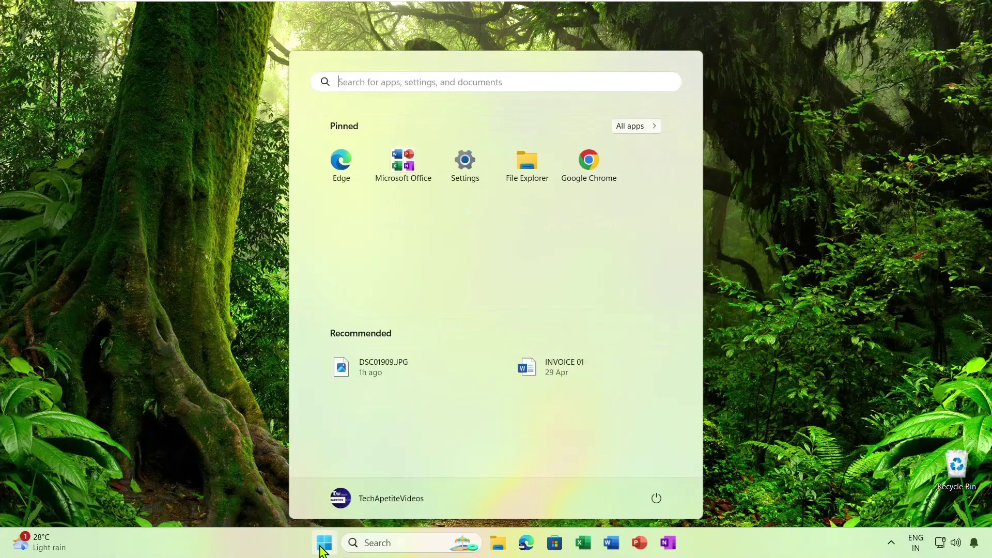
{"action": "type", "text": "gp"}
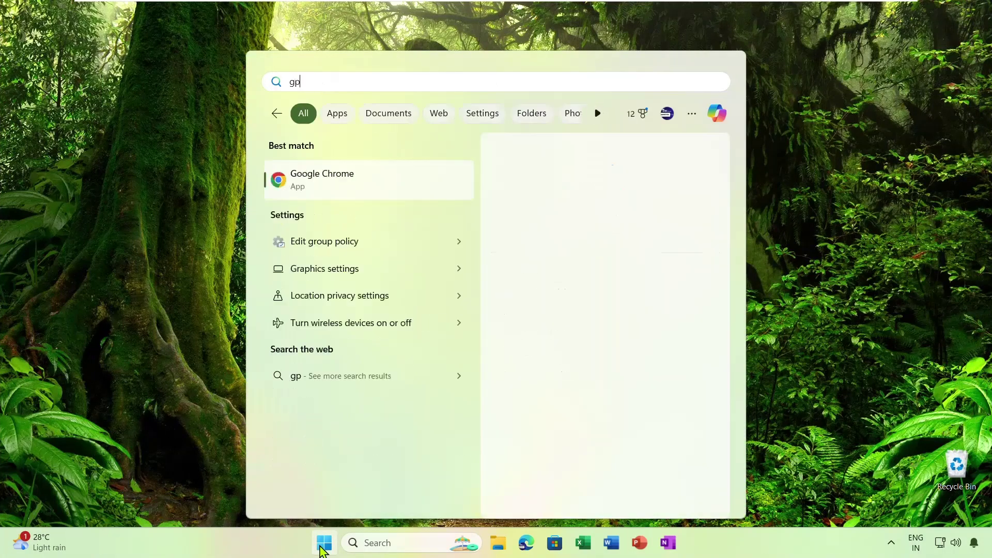
{"action": "type", "text": "edit.msc"}
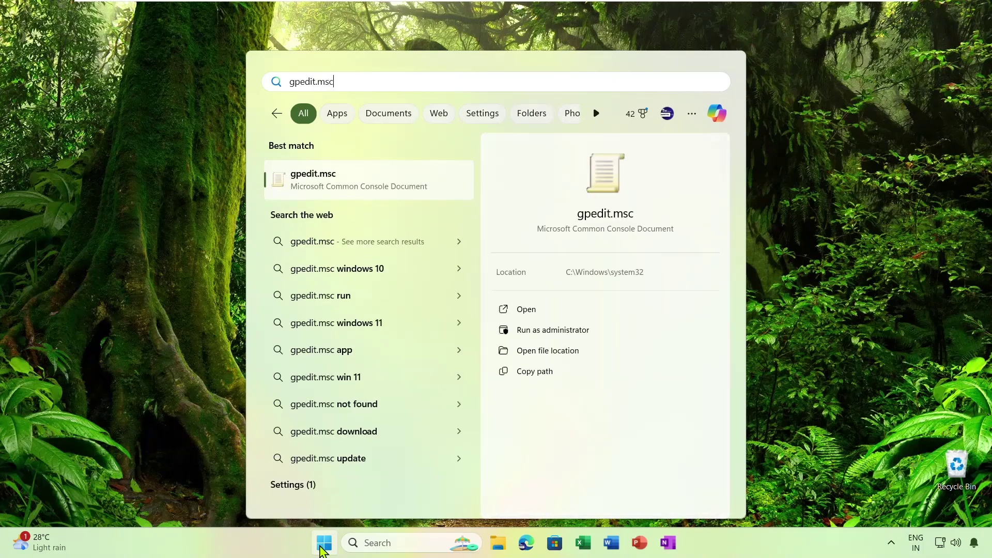
{"action": "left_click", "coordinate": [329, 183]}
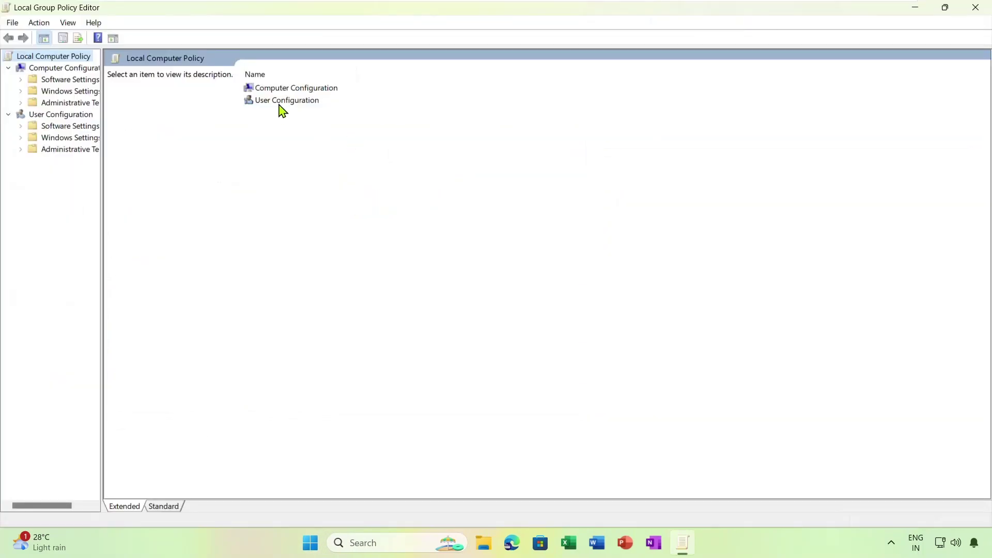
- Set the "Prohibit access to Control Panel and PC settings" policy under User Configuration > Administrative Templates > Control Panel to Enabled
{"action": "double_click", "coordinate": [280, 105]}
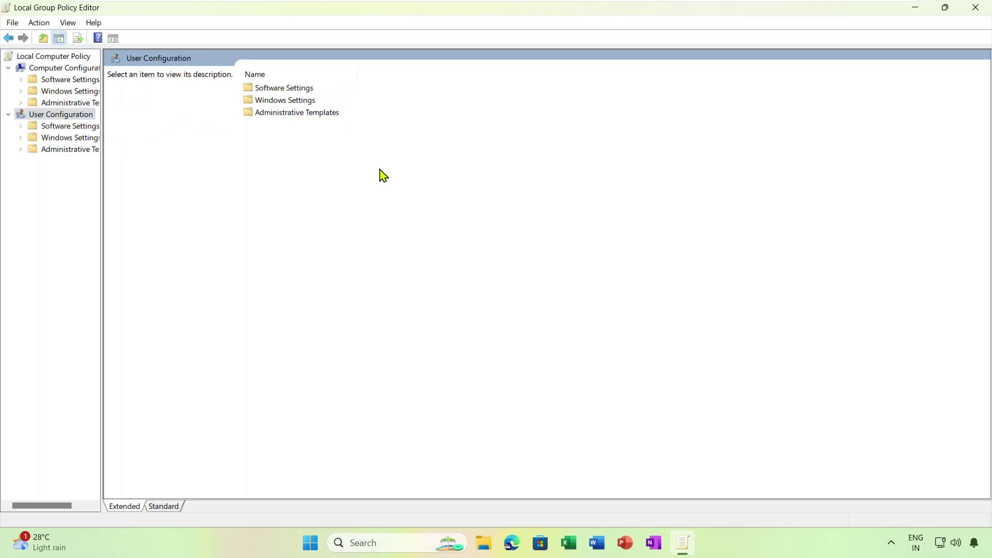
{"action": "double_click", "coordinate": [327, 113]}
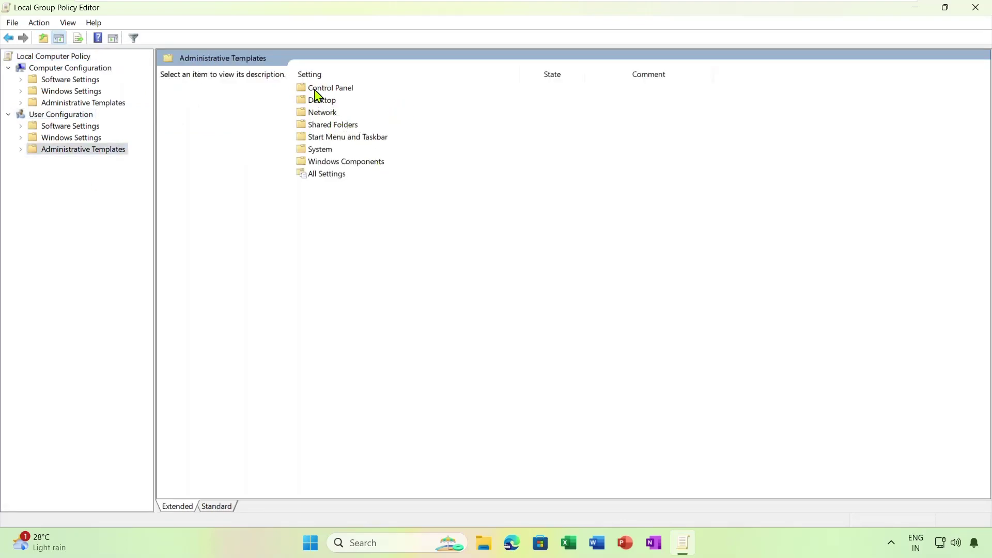
{"action": "double_click", "coordinate": [329, 90]}
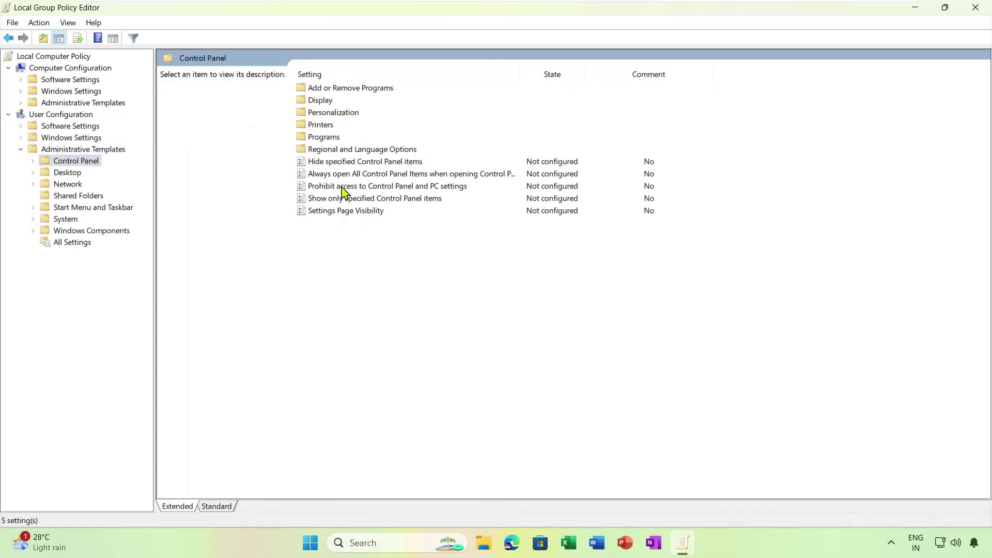
{"action": "double_click", "coordinate": [344, 190]}
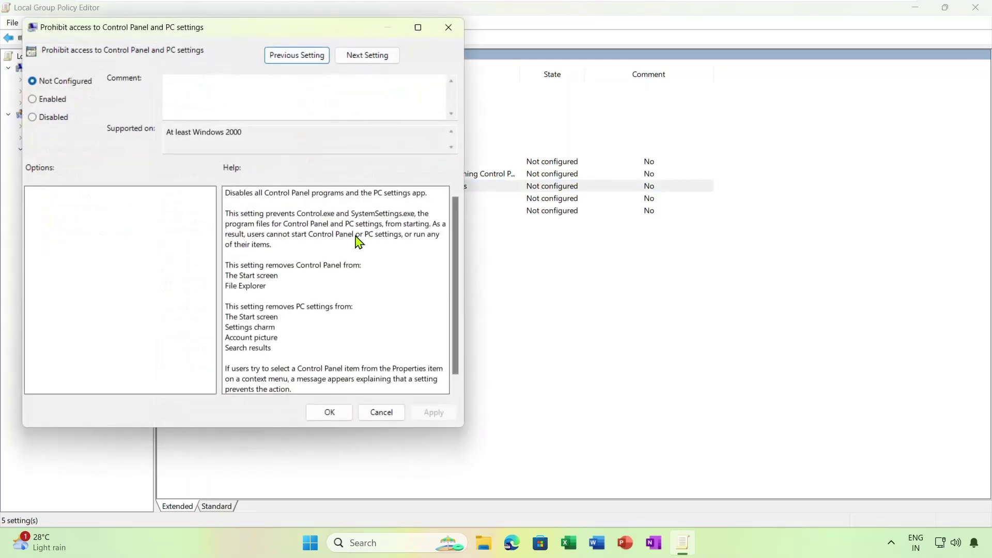
{"action": "left_click", "coordinate": [36, 102]}
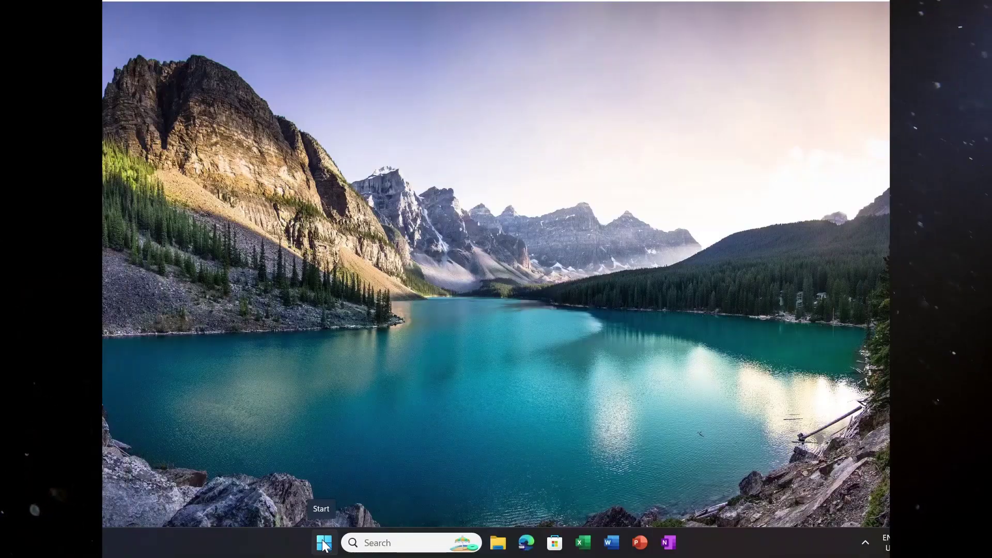
- Open the Local Group Policy Editor through a gpedit search and maximize its window
{"action": "left_click", "coordinate": [324, 543]}
{"action": "left_click", "coordinate": [374, 84]}
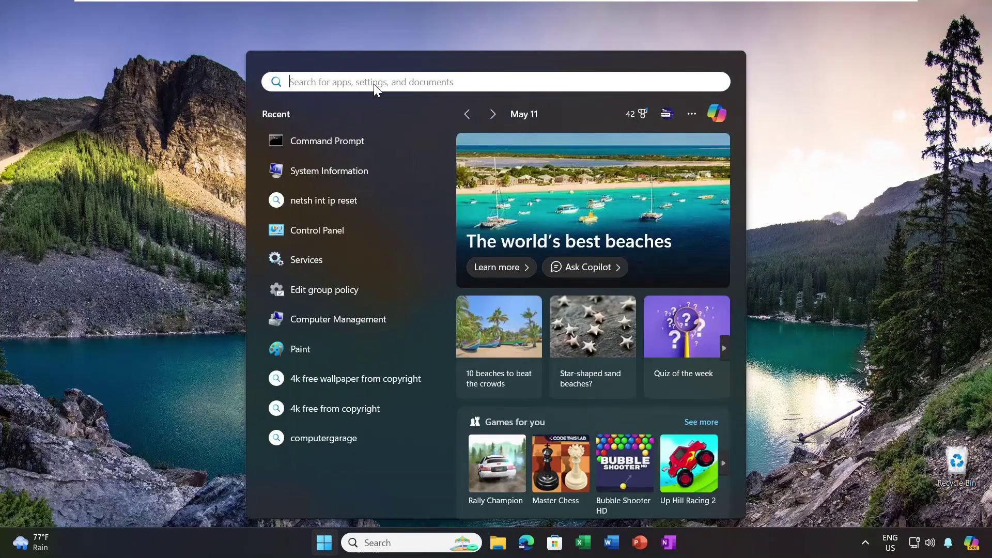
{"action": "type", "text": "gpedit"}
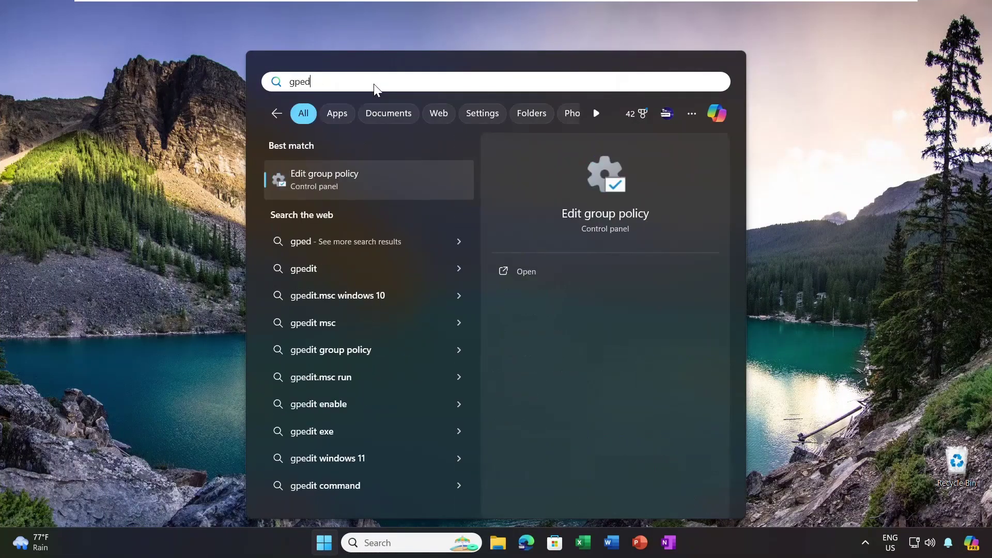
{"action": "left_click", "coordinate": [328, 178]}
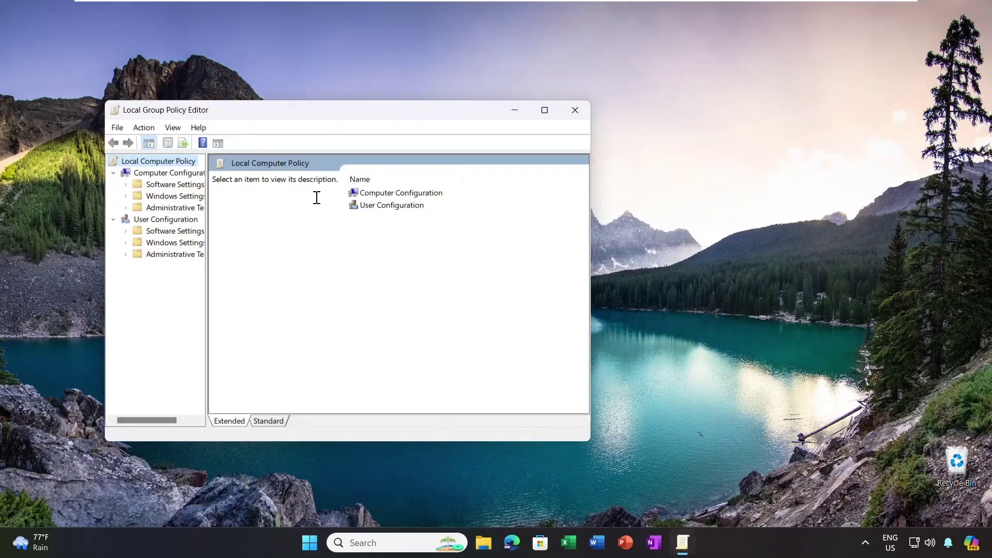
{"action": "key", "text": "super+Up"}
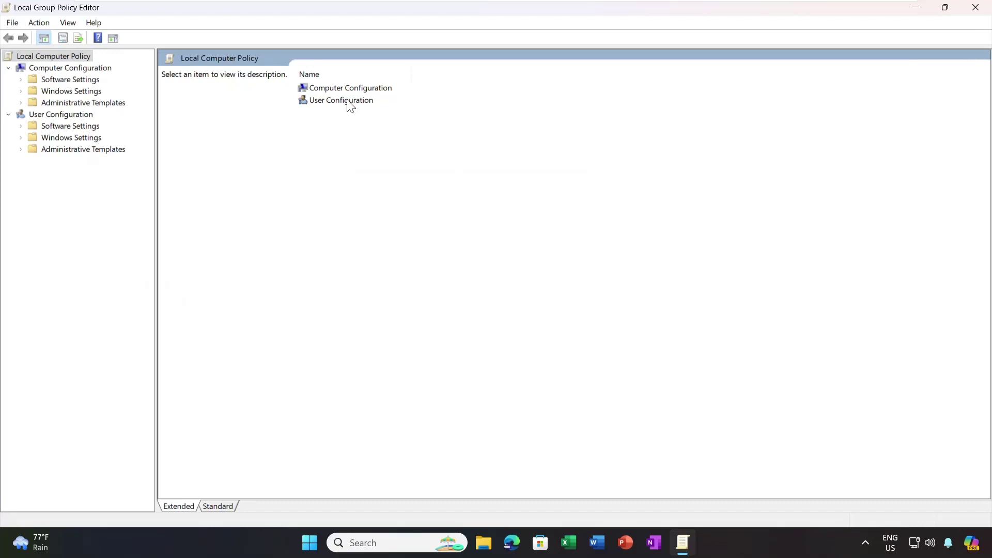
- Set the "Prevent access to the command prompt" policy under User Configuration > Administrative Templates > System to Enabled
{"action": "double_click", "coordinate": [348, 101]}
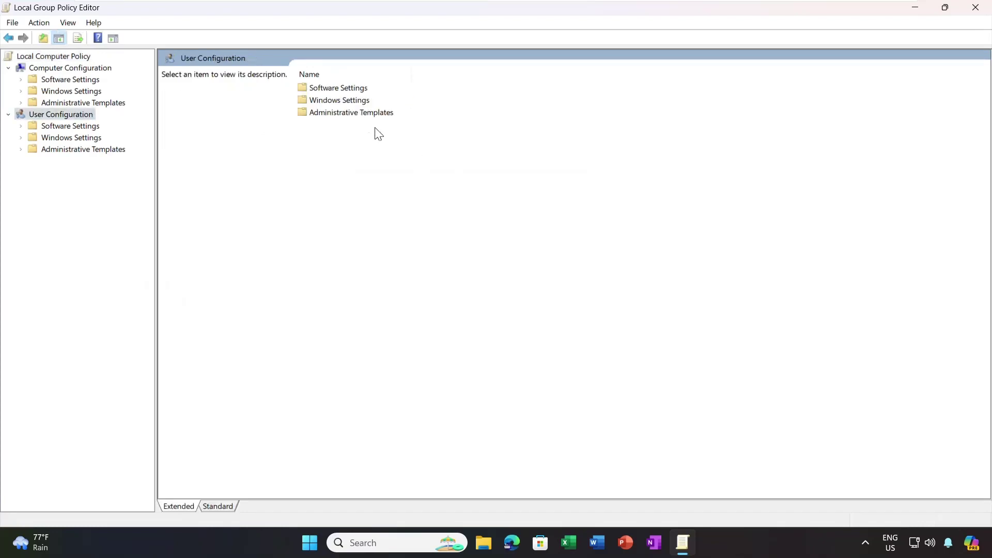
{"action": "double_click", "coordinate": [363, 115]}
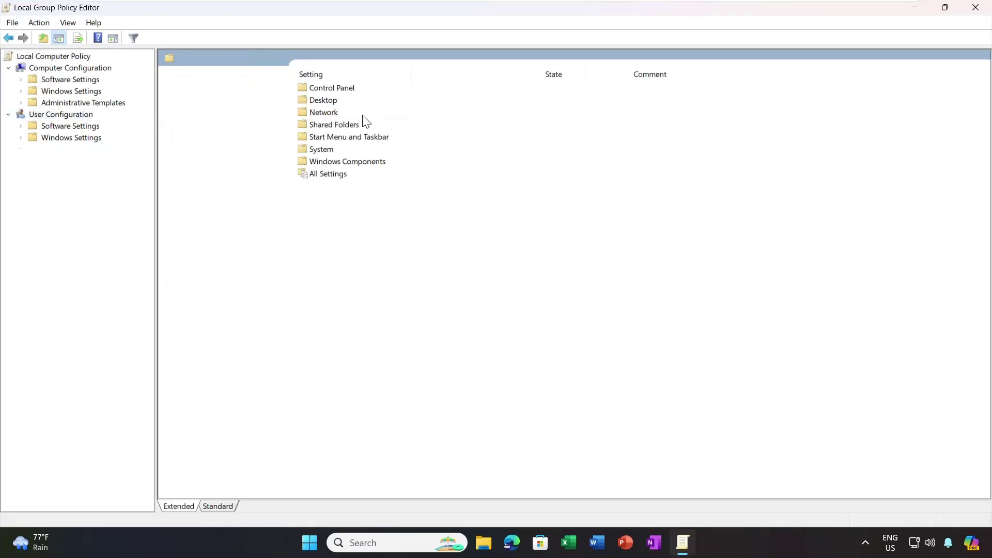
{"action": "double_click", "coordinate": [320, 150]}
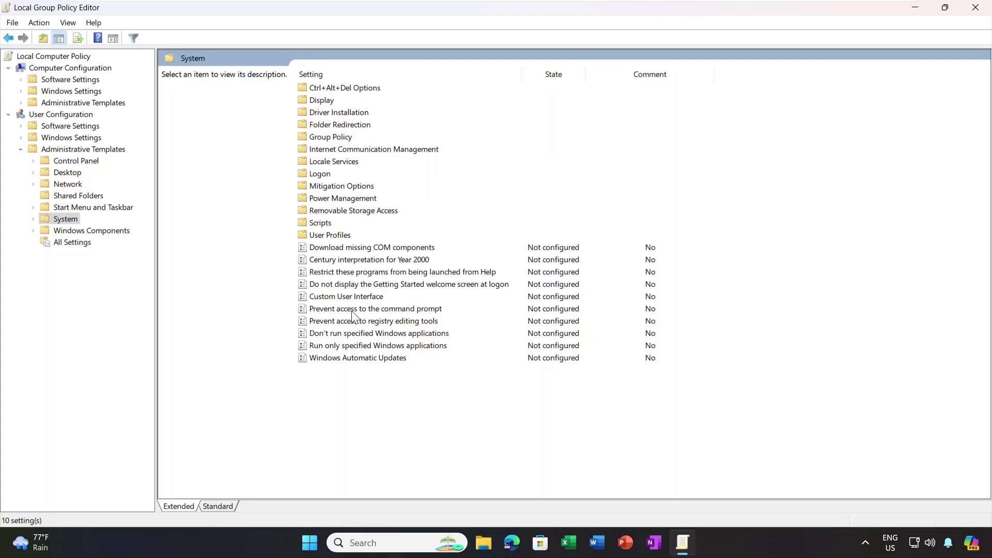
{"action": "double_click", "coordinate": [408, 310]}
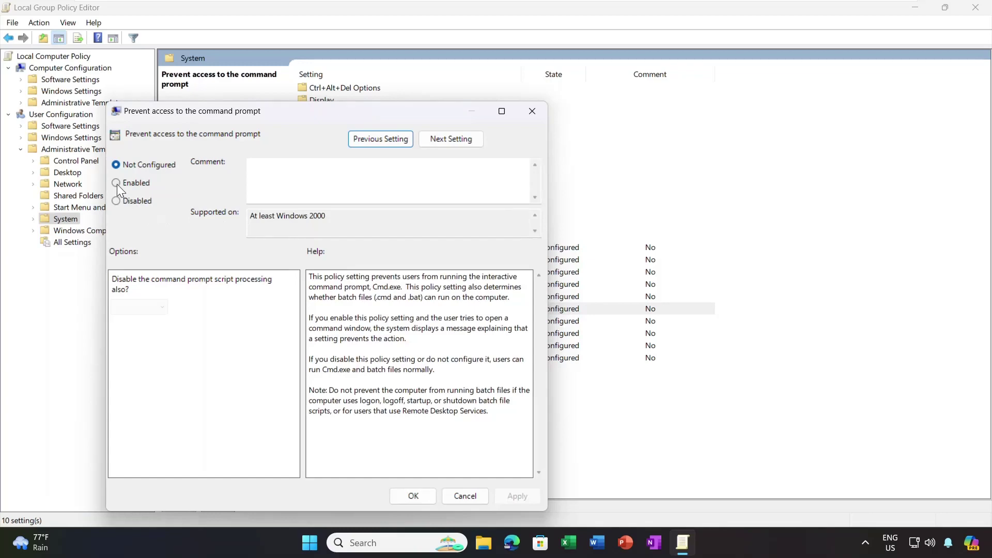
{"action": "left_click", "coordinate": [116, 183]}
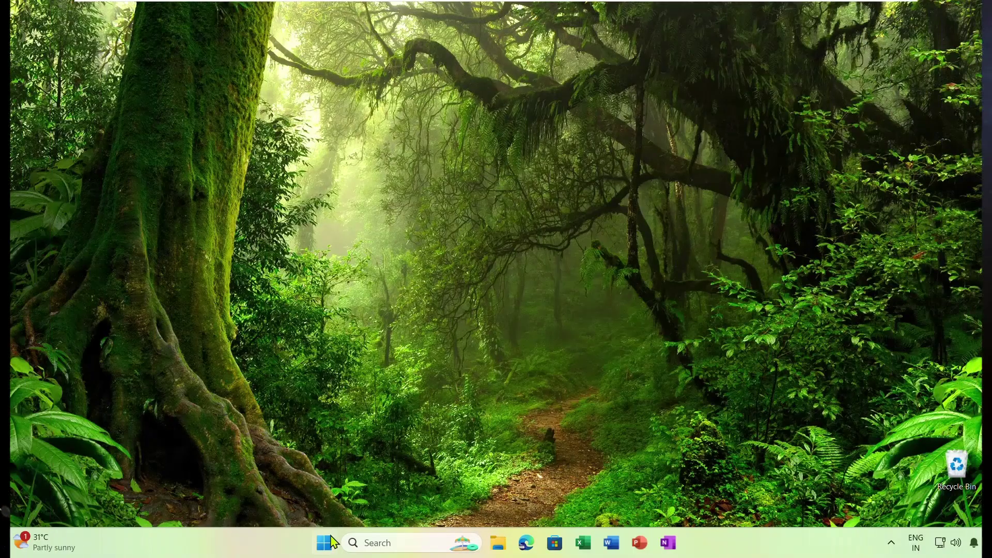
- Open the Local Group Policy Editor through a gpedit.msc search
{"action": "left_click", "coordinate": [330, 542]}
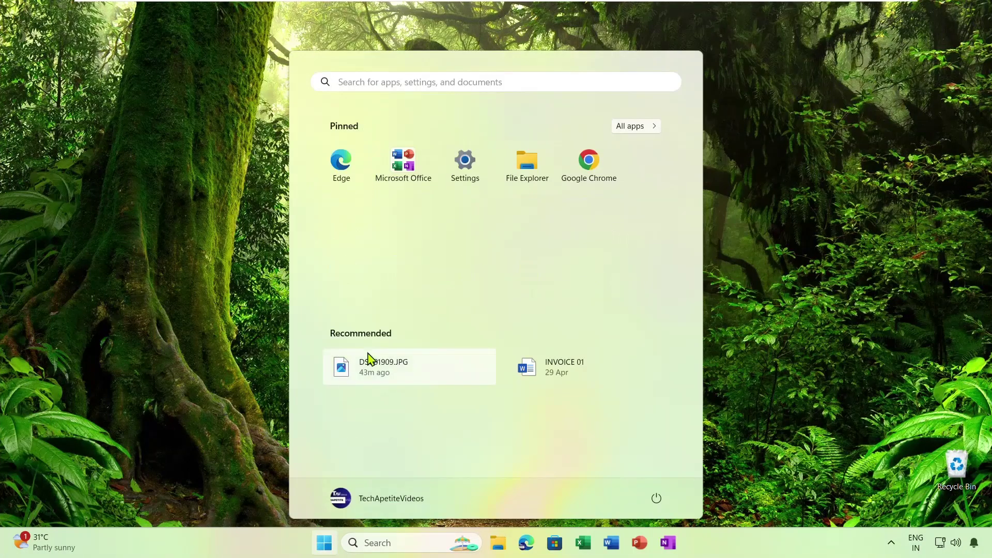
{"action": "type", "text": "gpedit"}
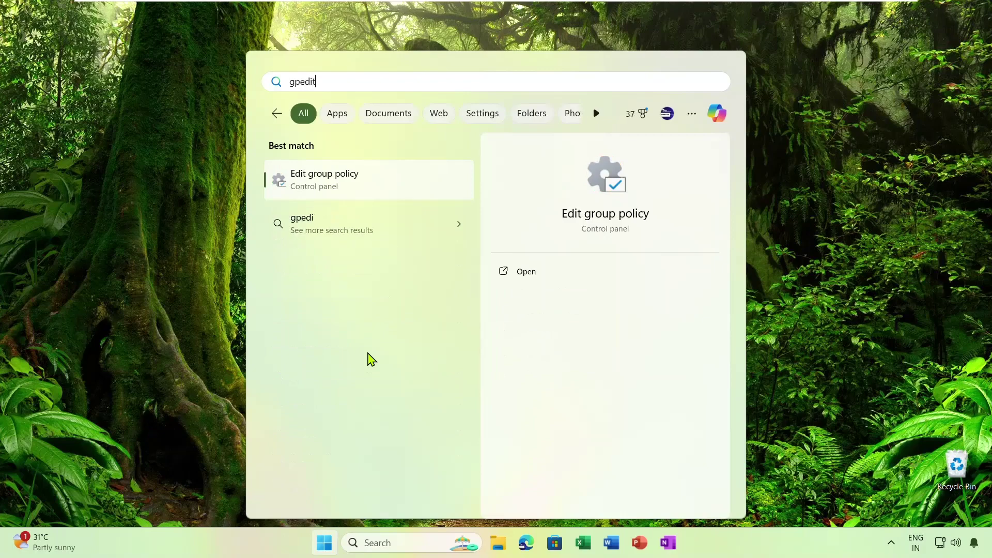
{"action": "type", "text": ".msc"}
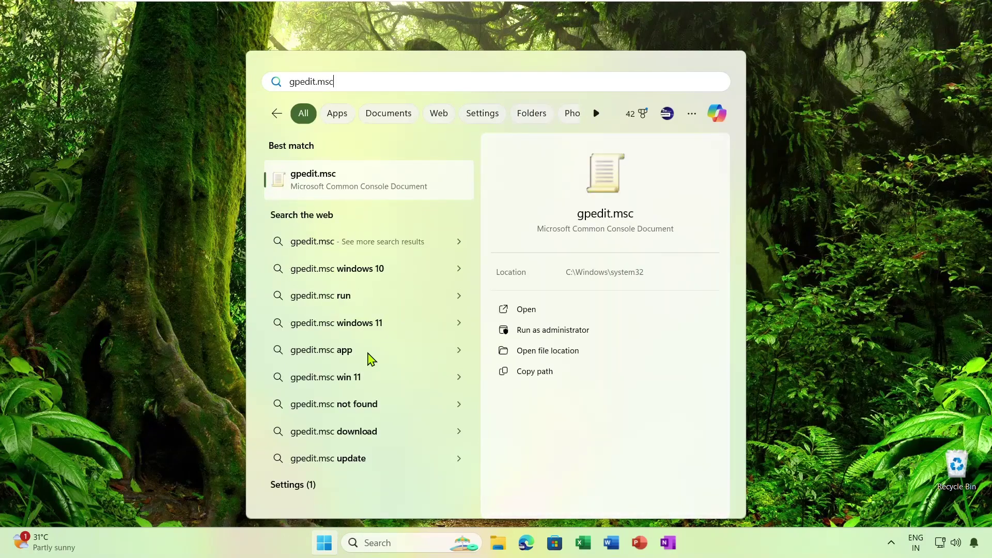
{"action": "left_click", "coordinate": [323, 192]}
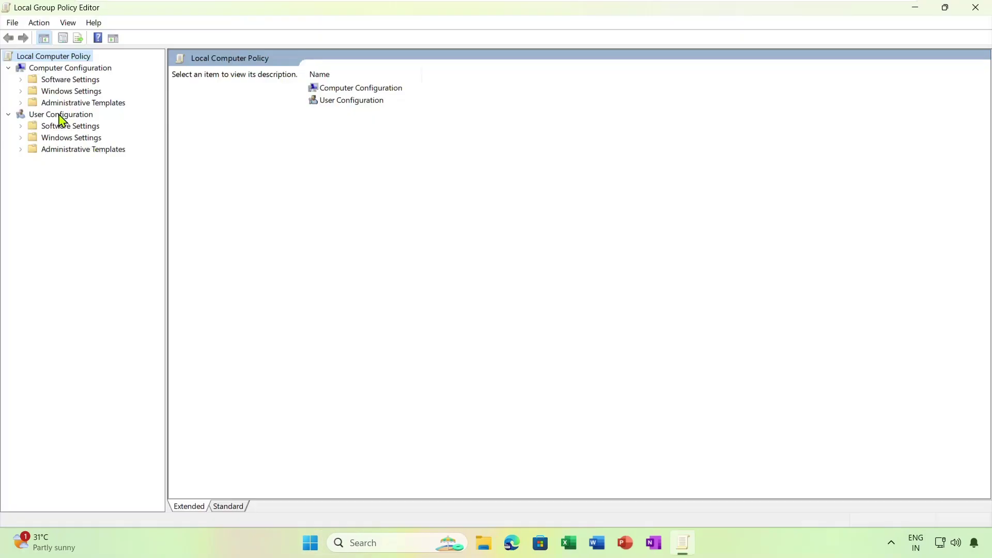
- Set the "Turn off the Store application" policy under Computer Configuration > Administrative Templates > Windows Components > Store to Enabled
{"action": "left_click", "coordinate": [21, 104]}
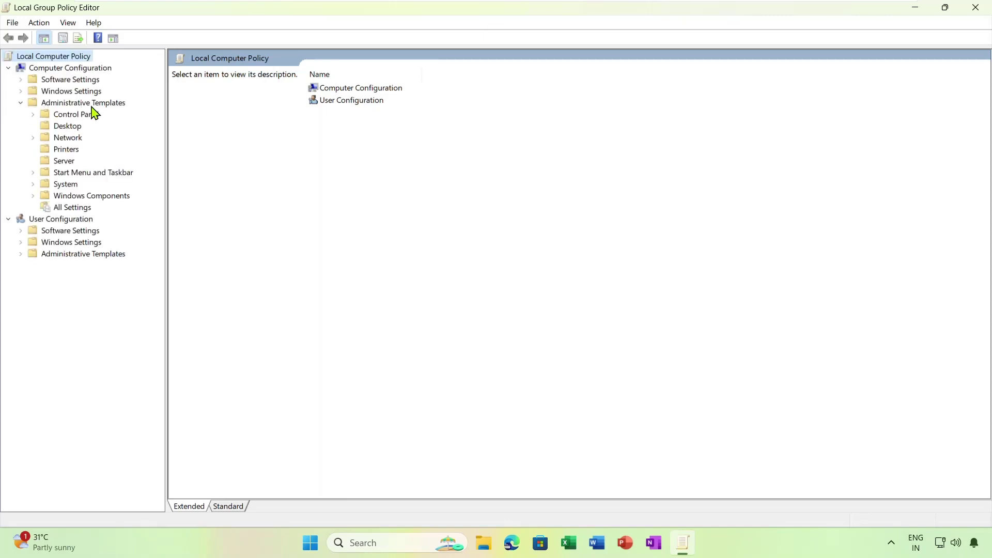
{"action": "left_click", "coordinate": [33, 196]}
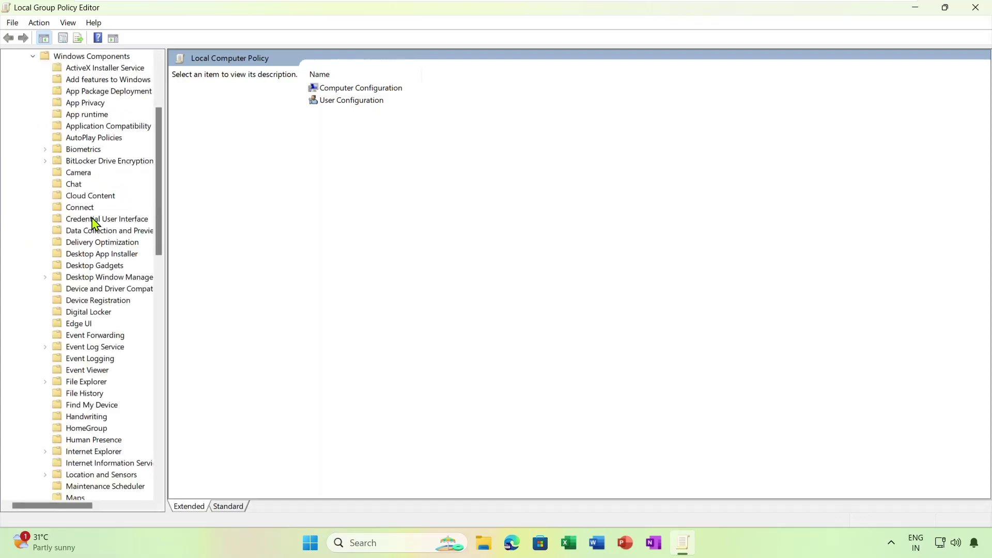
{"action": "scroll", "coordinate": [93, 223], "scroll_direction": "down", "scroll_amount": 12}
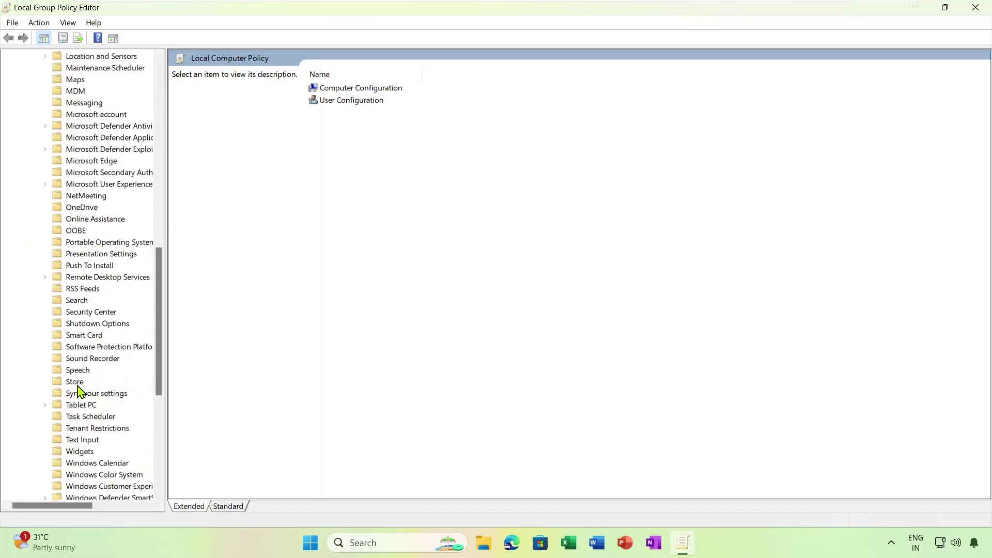
{"action": "left_click", "coordinate": [74, 383]}
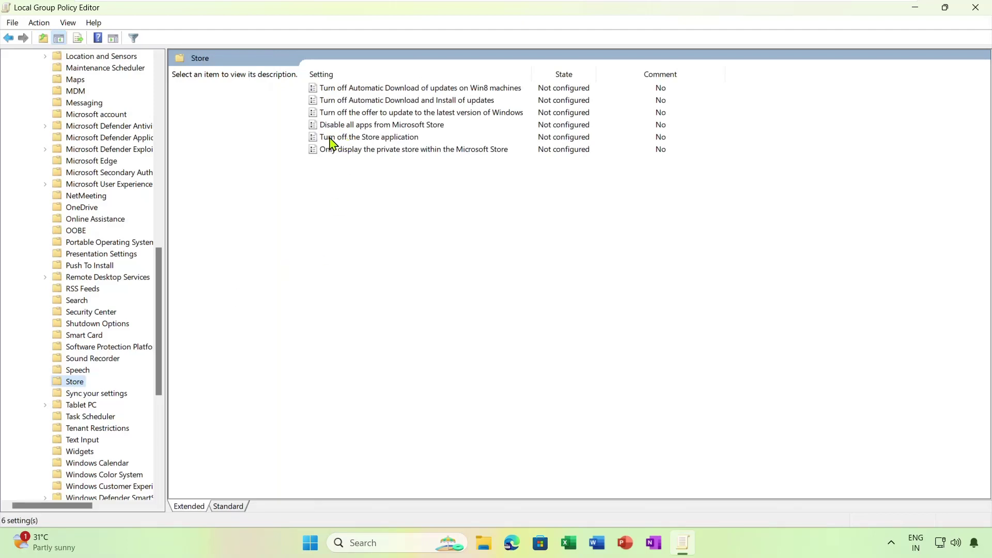
{"action": "double_click", "coordinate": [379, 138]}
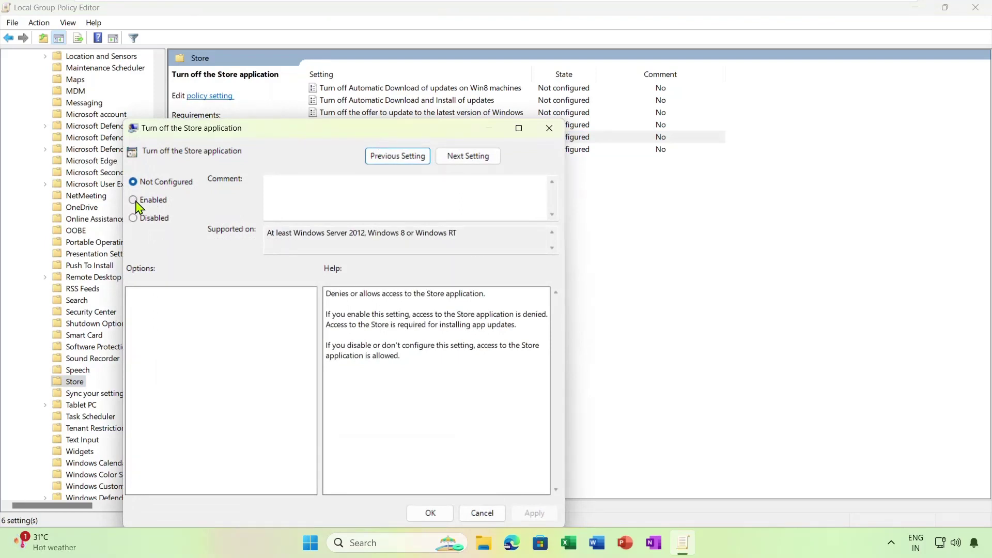
{"action": "left_click", "coordinate": [137, 203]}
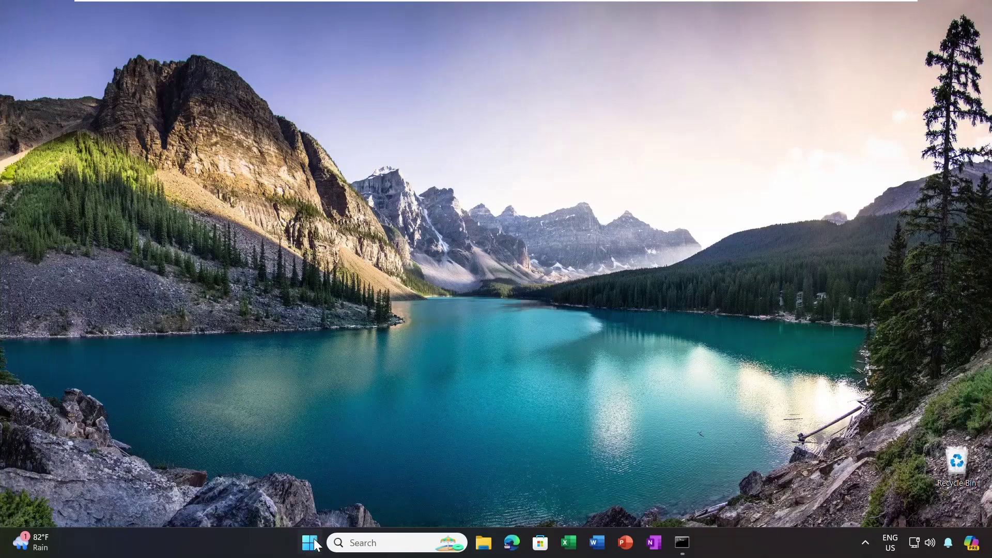
- Search for gpedit.msc and open the Local Group Policy Editor
{"action": "left_click", "coordinate": [311, 543]}
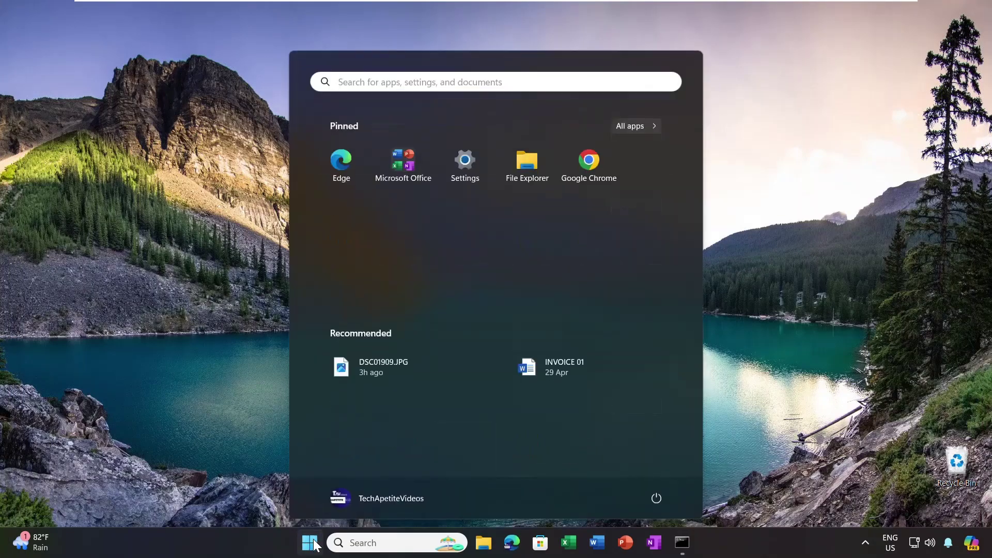
{"action": "type", "text": "gped"}
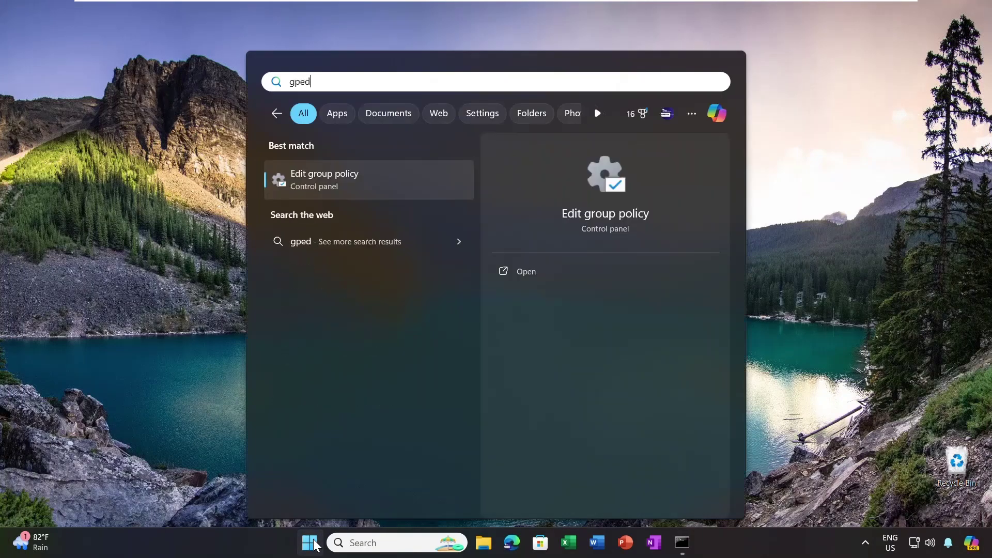
{"action": "type", "text": "it.msc"}
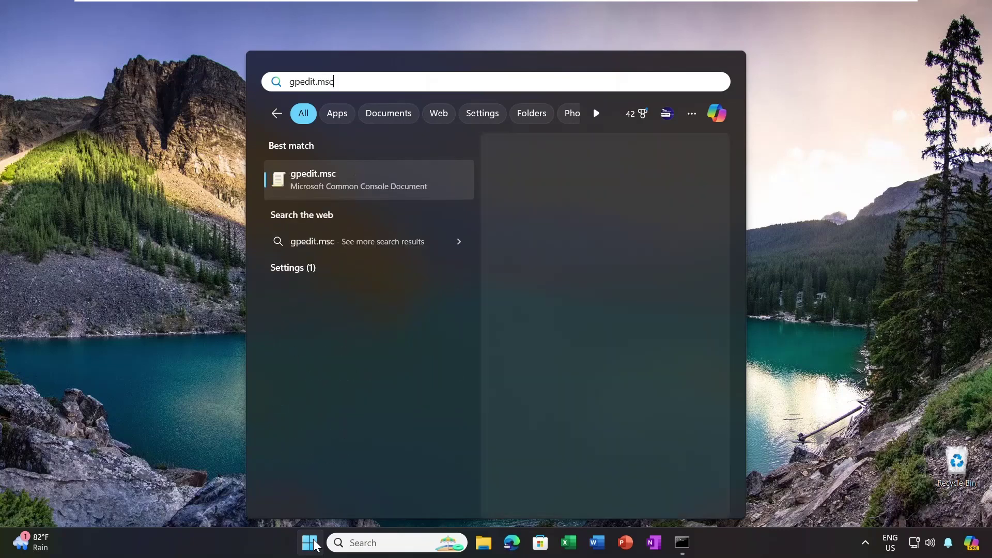
{"action": "left_click", "coordinate": [364, 189]}
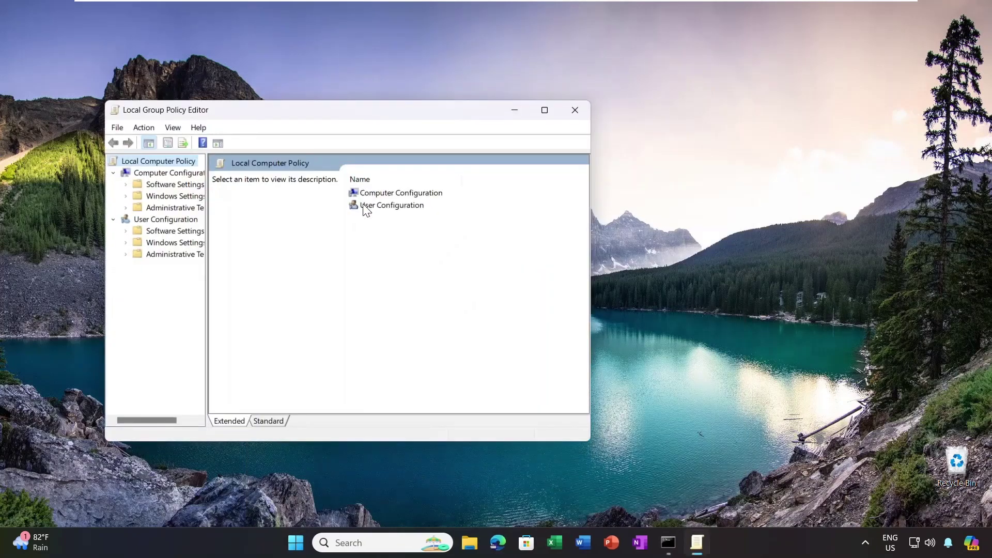
- Set the "Prevent access to registry editing tools" policy under User Configuration > Administrative Templates > System to Enabled
{"action": "double_click", "coordinate": [365, 207]}
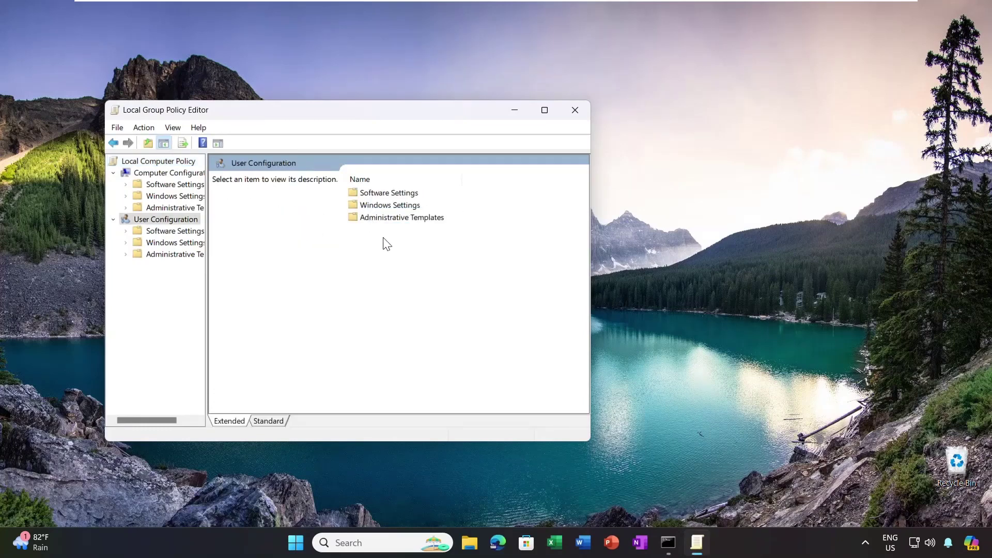
{"action": "double_click", "coordinate": [388, 217]}
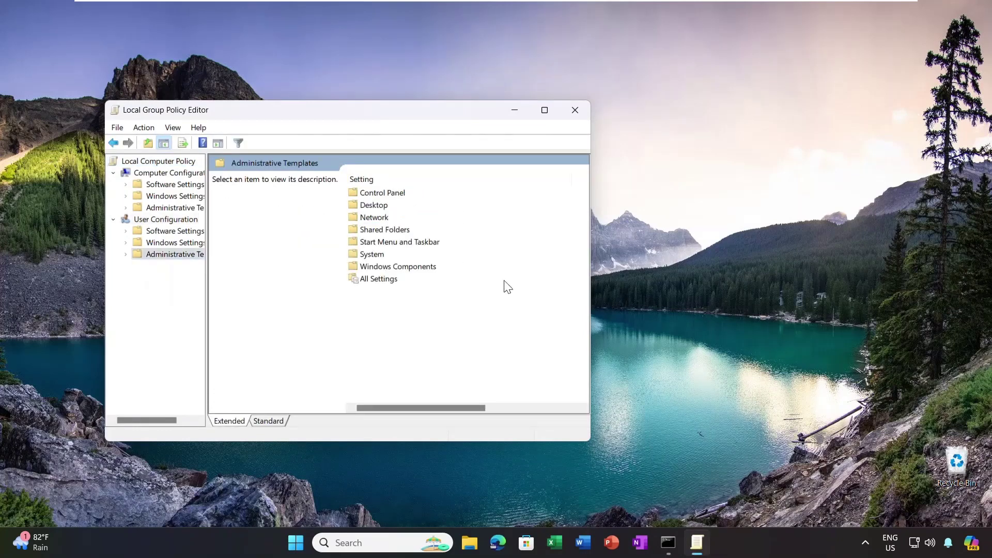
{"action": "double_click", "coordinate": [373, 254]}
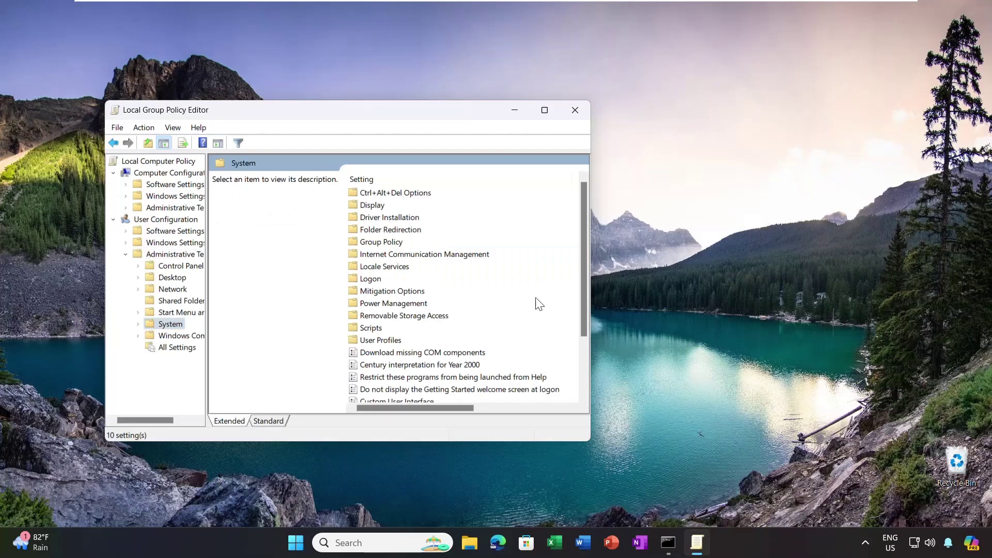
{"action": "scroll", "coordinate": [414, 394], "scroll_direction": "down", "scroll_amount": 2}
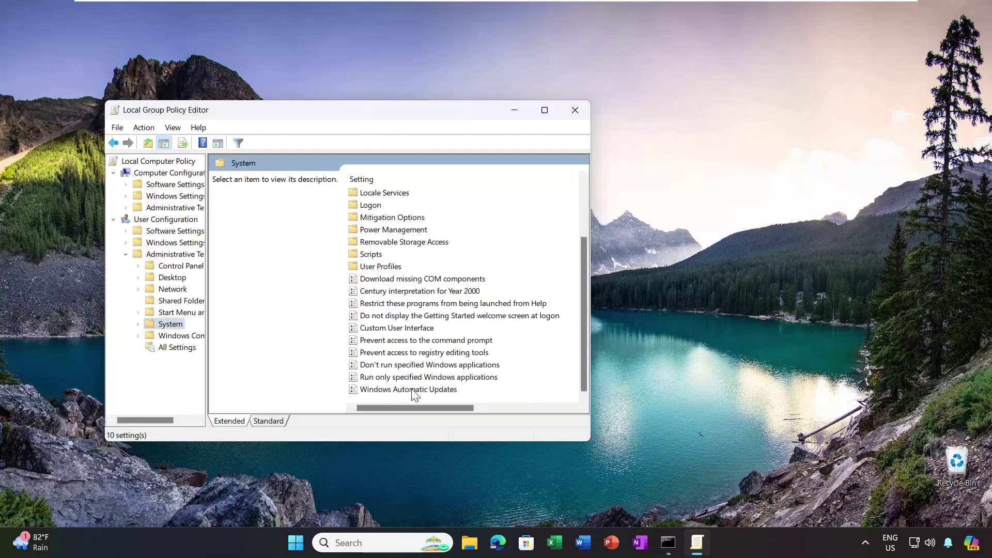
{"action": "double_click", "coordinate": [439, 354]}
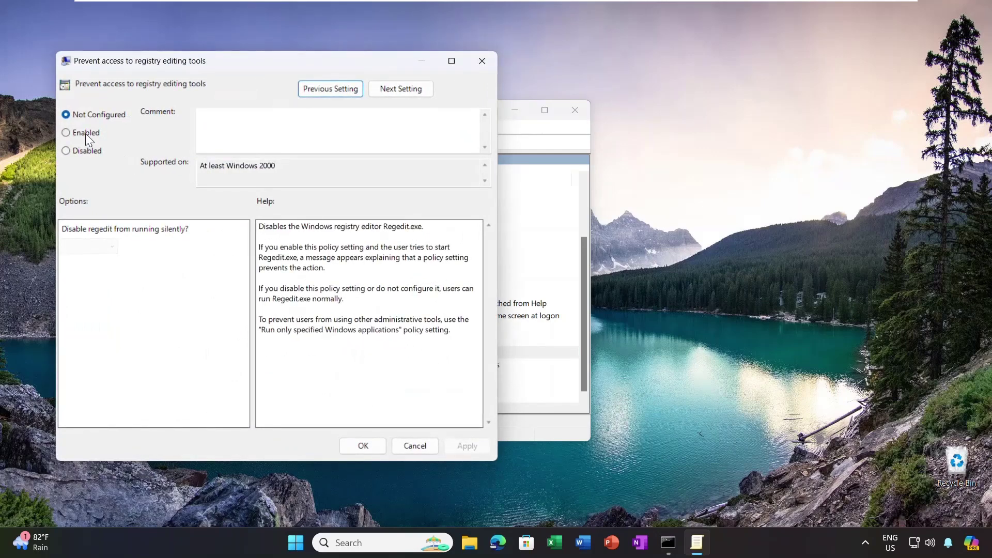
{"action": "left_click", "coordinate": [83, 133]}
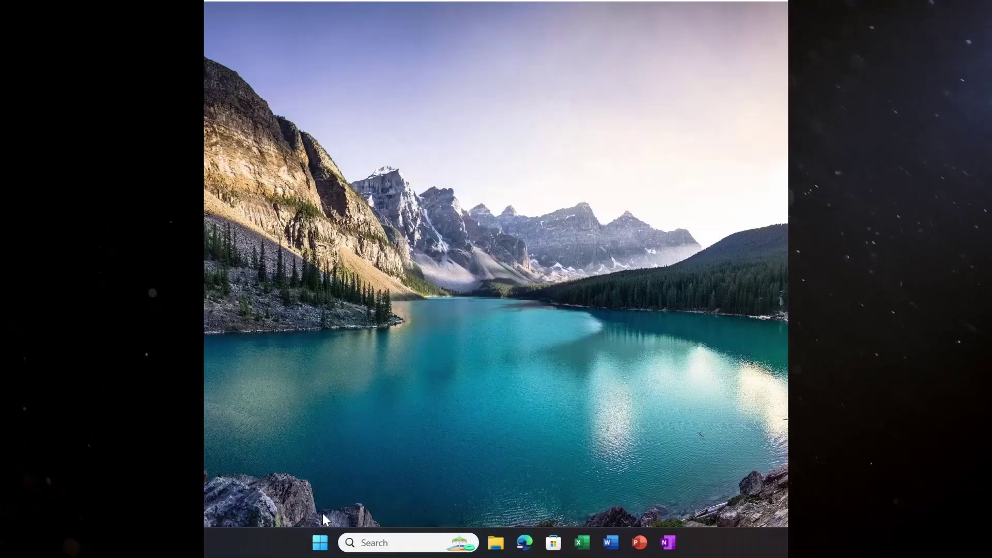
- Open the Local Group Policy Editor through a gpedit search
{"action": "left_click", "coordinate": [321, 543]}
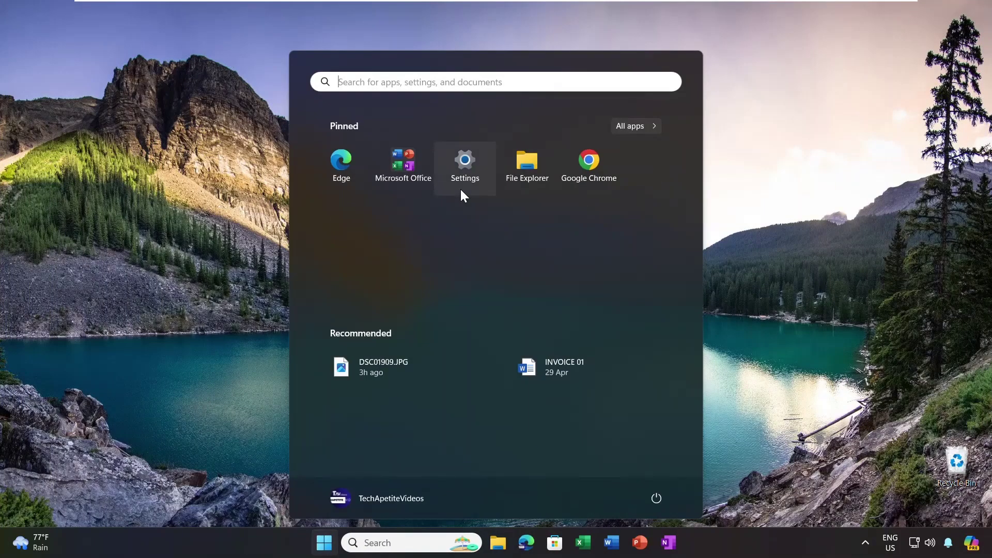
{"action": "type", "text": "gpedit"}
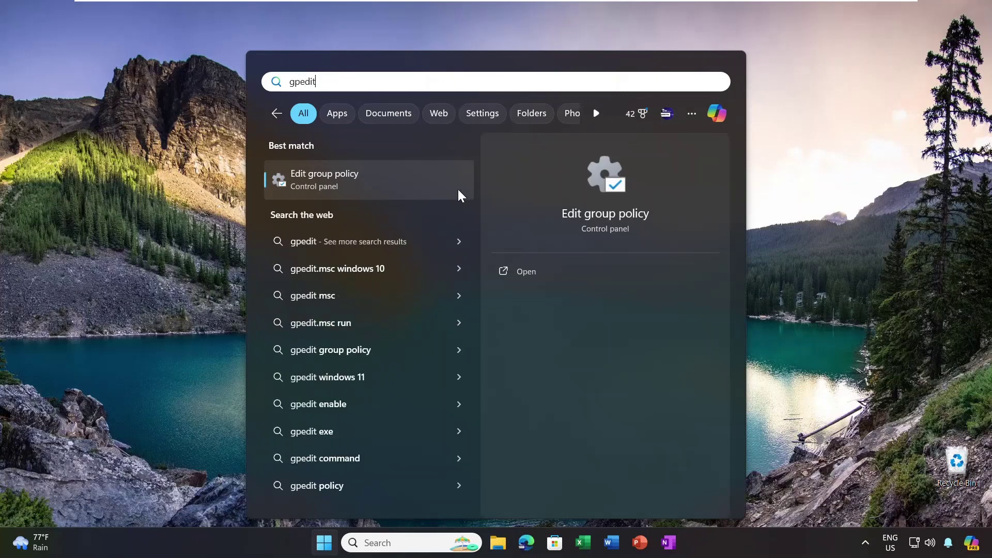
{"action": "left_click", "coordinate": [337, 173]}
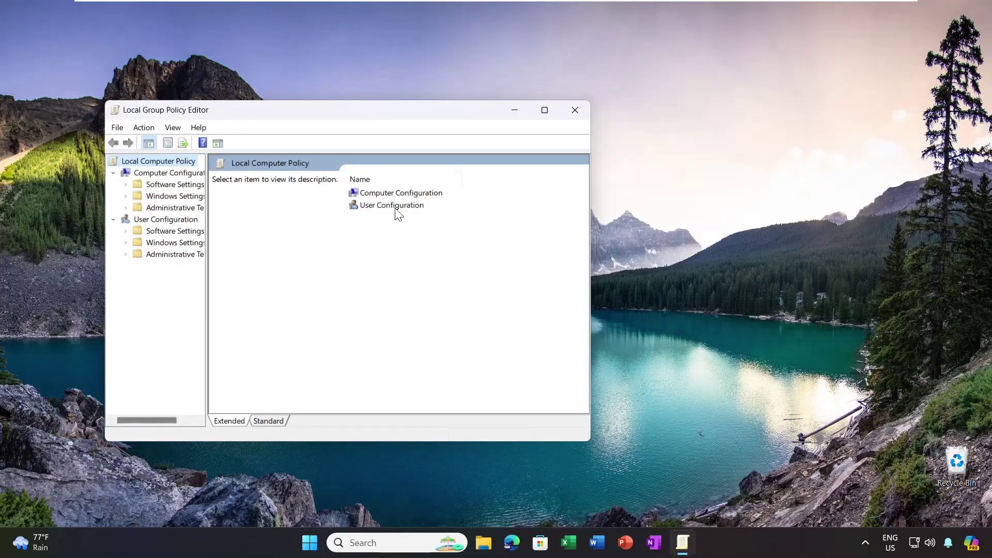
- Set the "Remove Task Manager" policy under User Configuration > Administrative Templates > System > Ctrl+Alt+Del Options to Enabled
{"action": "double_click", "coordinate": [395, 207]}
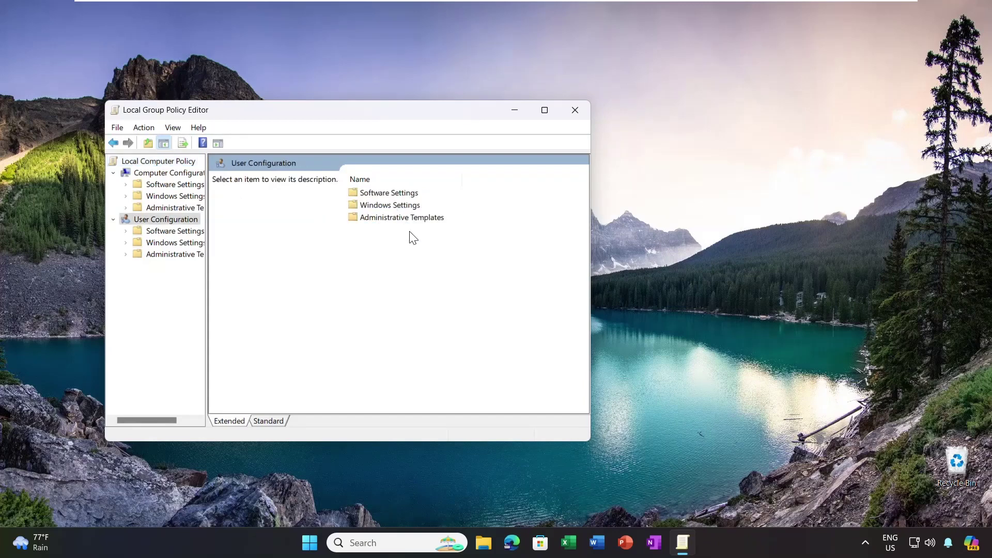
{"action": "double_click", "coordinate": [402, 218]}
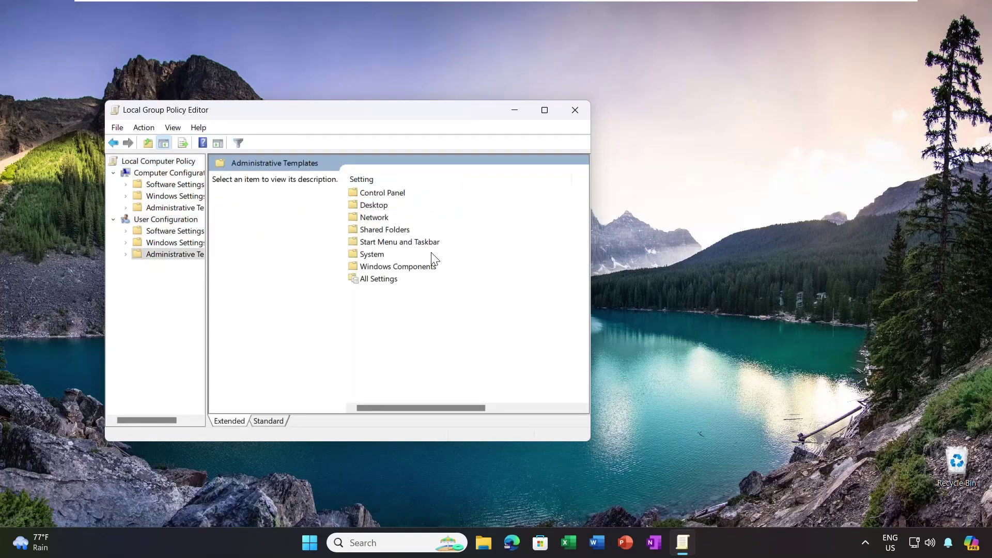
{"action": "double_click", "coordinate": [372, 254]}
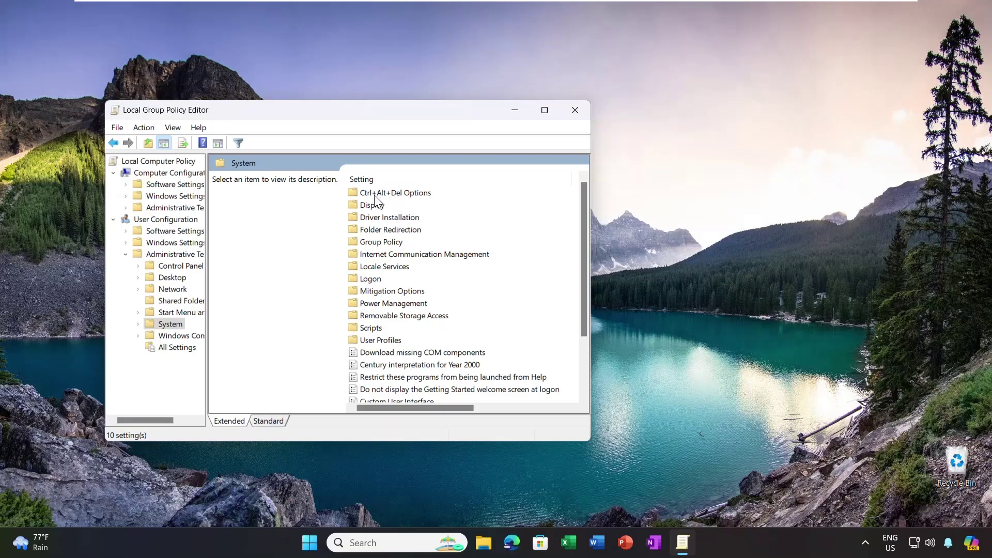
{"action": "double_click", "coordinate": [406, 194]}
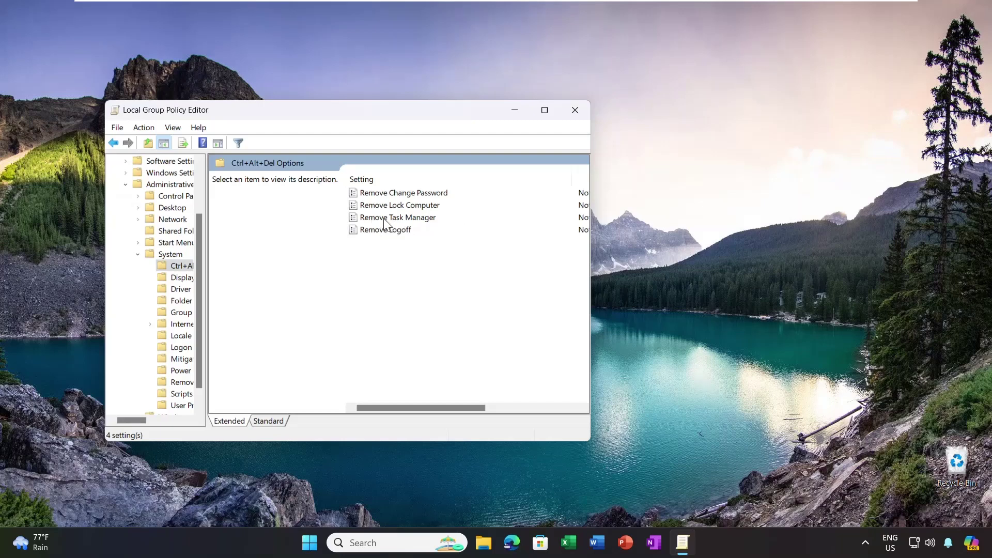
{"action": "double_click", "coordinate": [406, 218]}
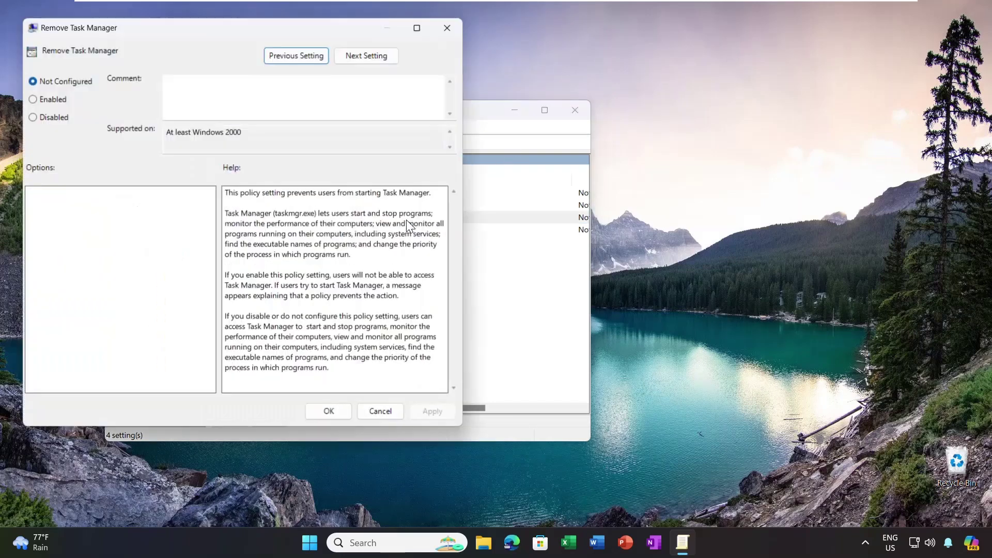
{"action": "left_click", "coordinate": [31, 100]}
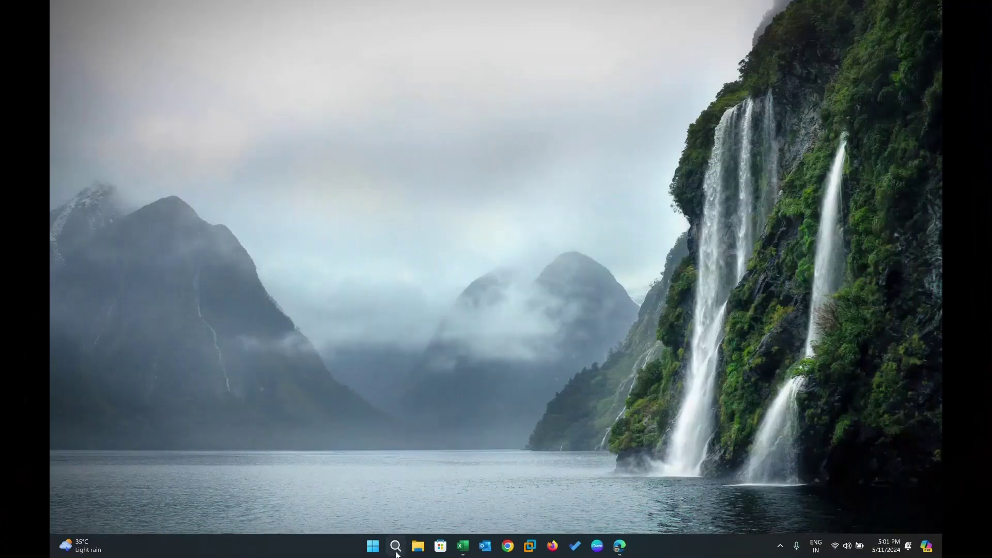
- Find Control Panel through the Windows search and open it
{"action": "left_click", "coordinate": [396, 548]}
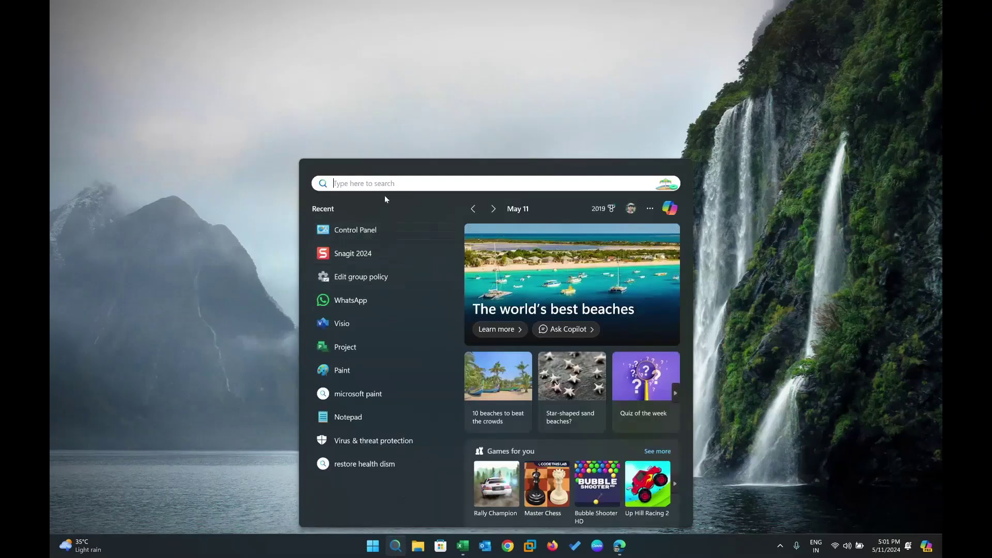
{"action": "type", "text": "contr"}
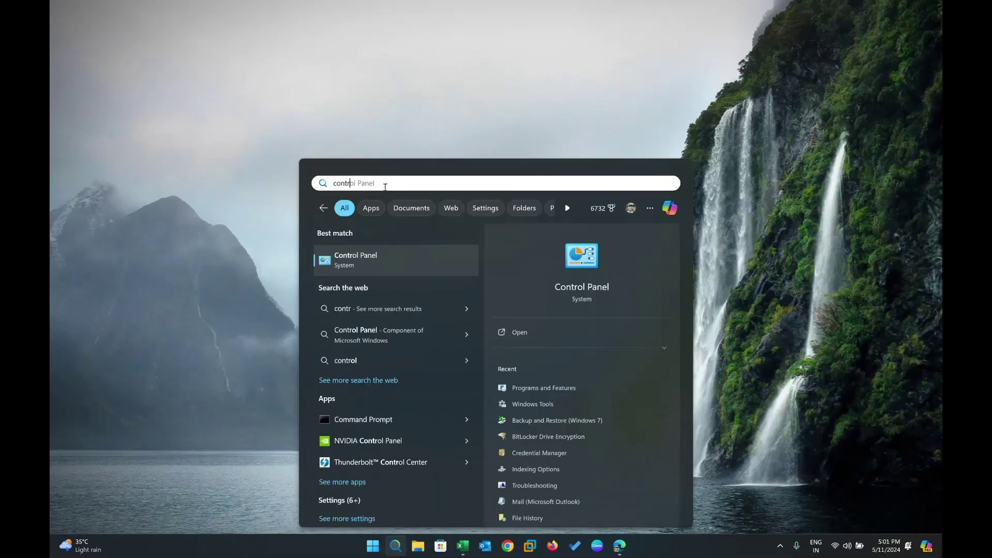
{"action": "left_click", "coordinate": [367, 255]}
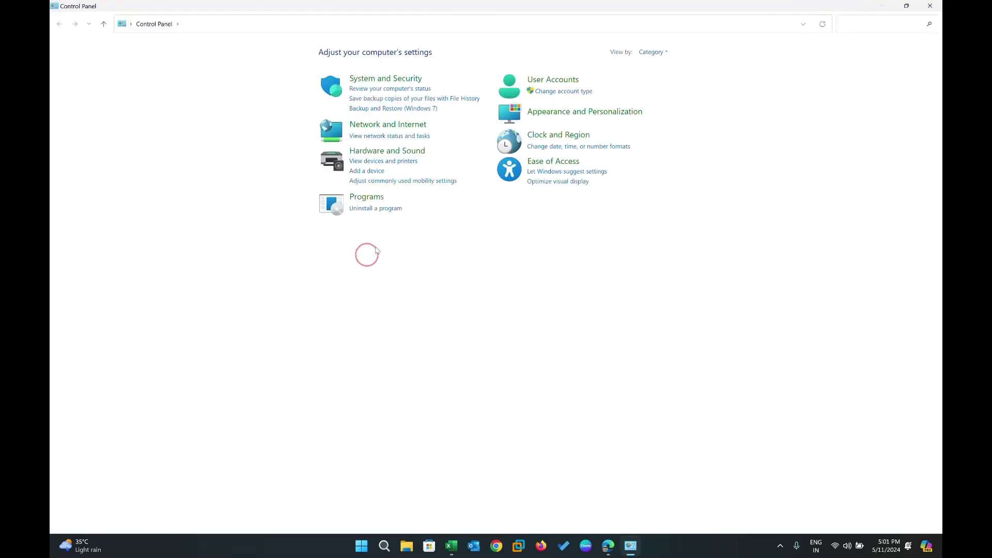
- Search Control Panel for "inter", open Internet Options, and open the LAN settings of its connections
{"action": "left_click", "coordinate": [865, 20]}
{"action": "type", "text": "inter"}
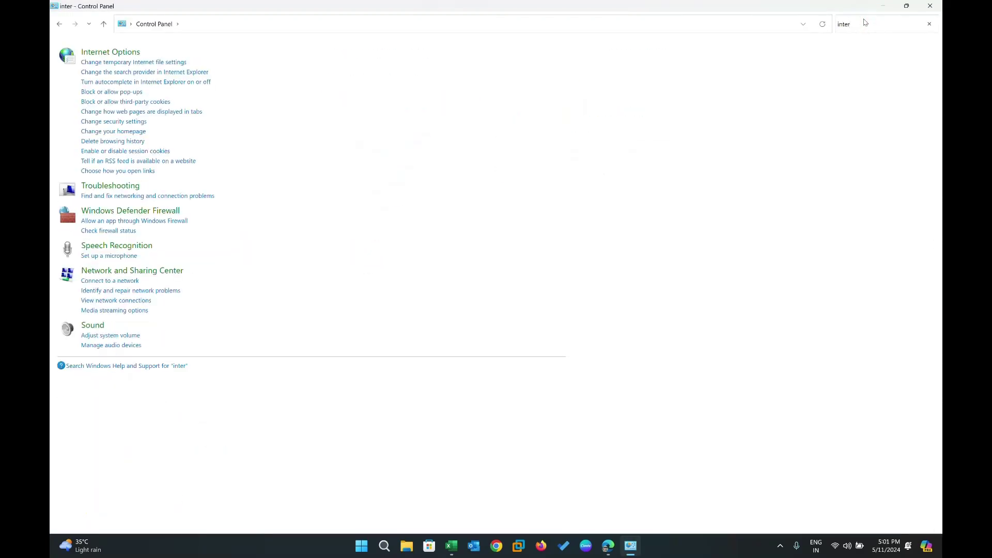
{"action": "left_click", "coordinate": [119, 52]}
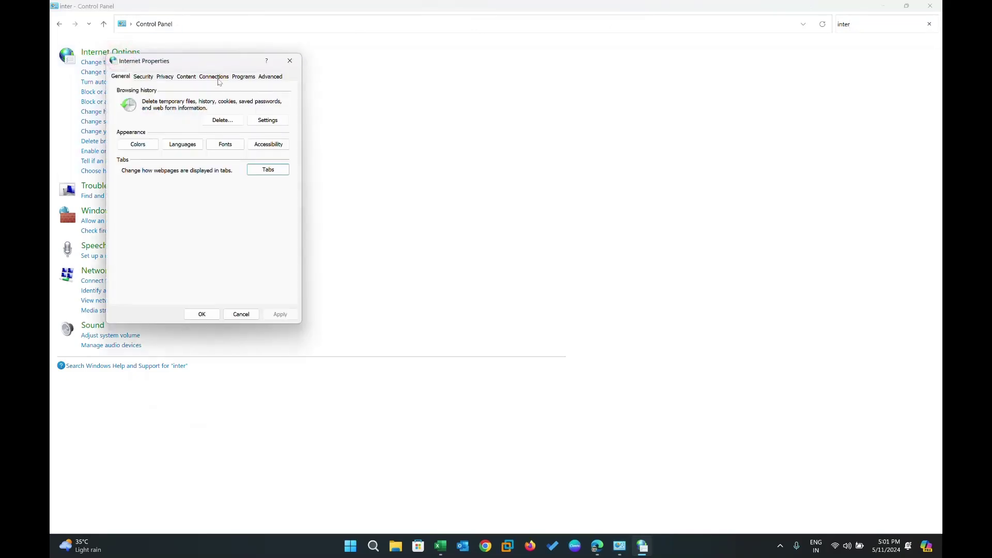
{"action": "left_click", "coordinate": [214, 77]}
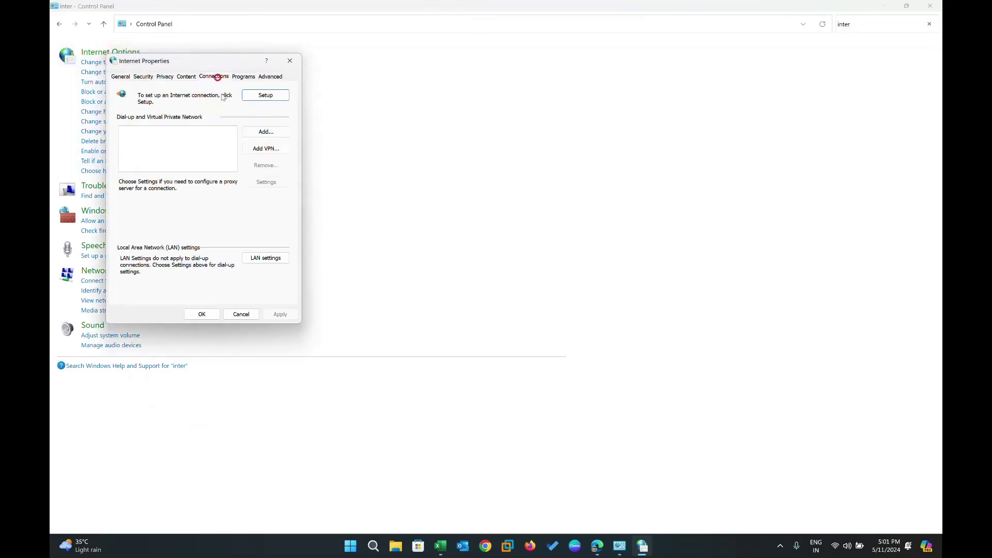
{"action": "left_click", "coordinate": [251, 258]}
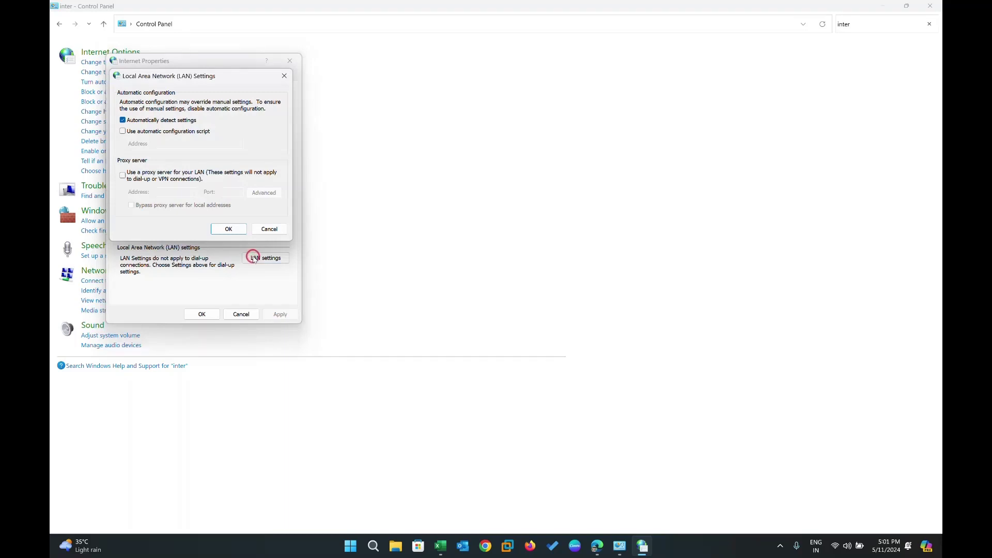
- Enable the use of a proxy server for the LAN with the address left blank, and close Internet Properties
{"action": "left_click", "coordinate": [123, 175]}
{"action": "left_click", "coordinate": [173, 192]}
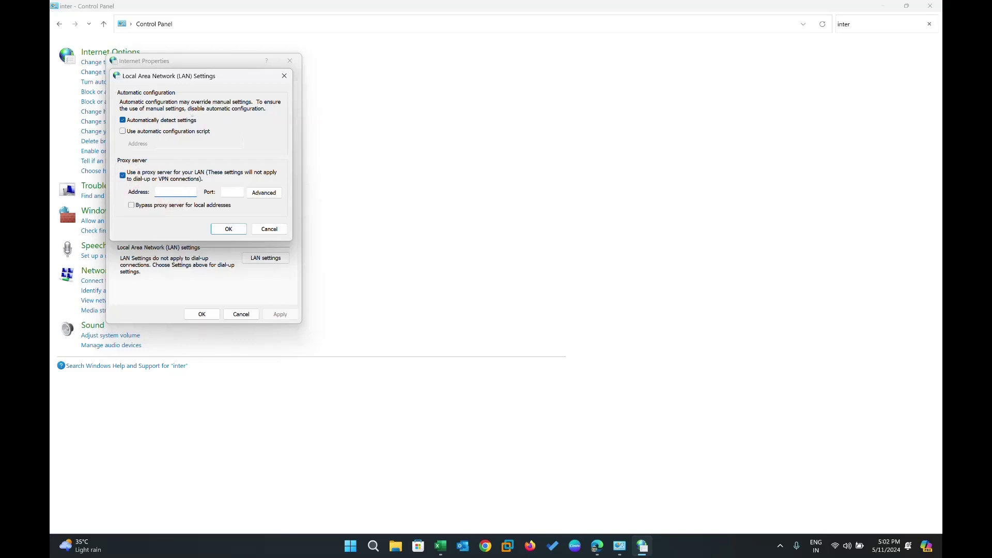
{"action": "left_click", "coordinate": [228, 227]}
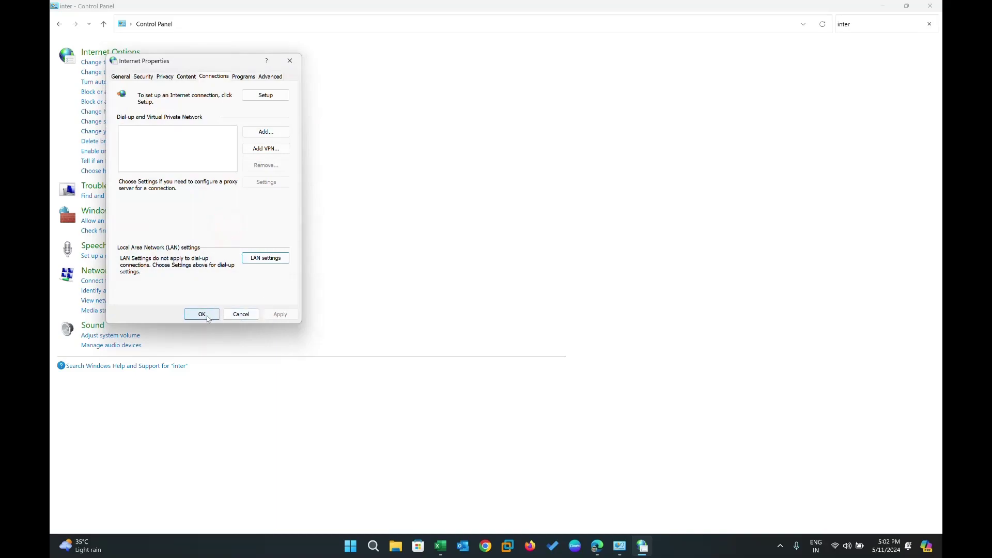
{"action": "left_click", "coordinate": [228, 317]}
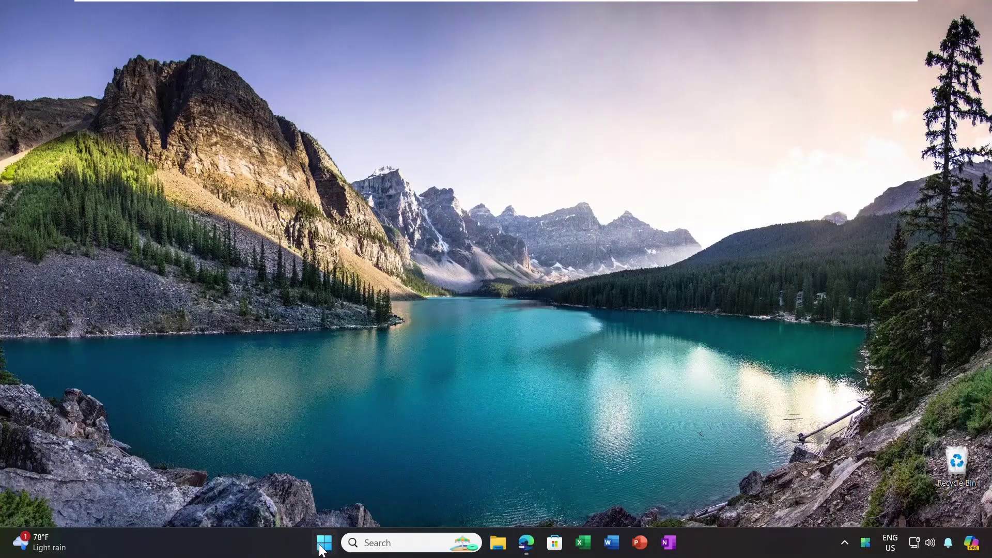
- Open Turn Windows features on or off through a "windo" search and turn on the Hyper-V feature
{"action": "left_click", "coordinate": [324, 542]}
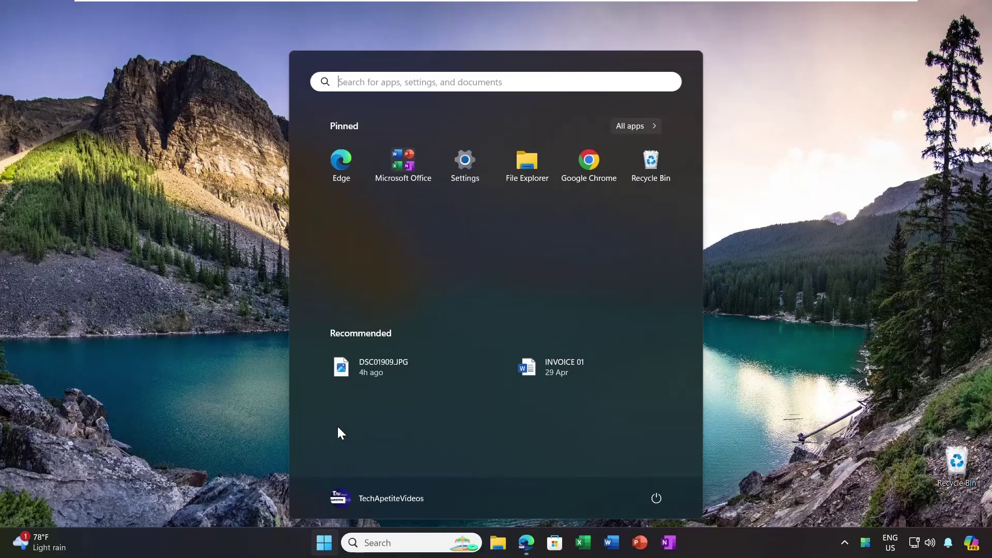
{"action": "type", "text": "windo"}
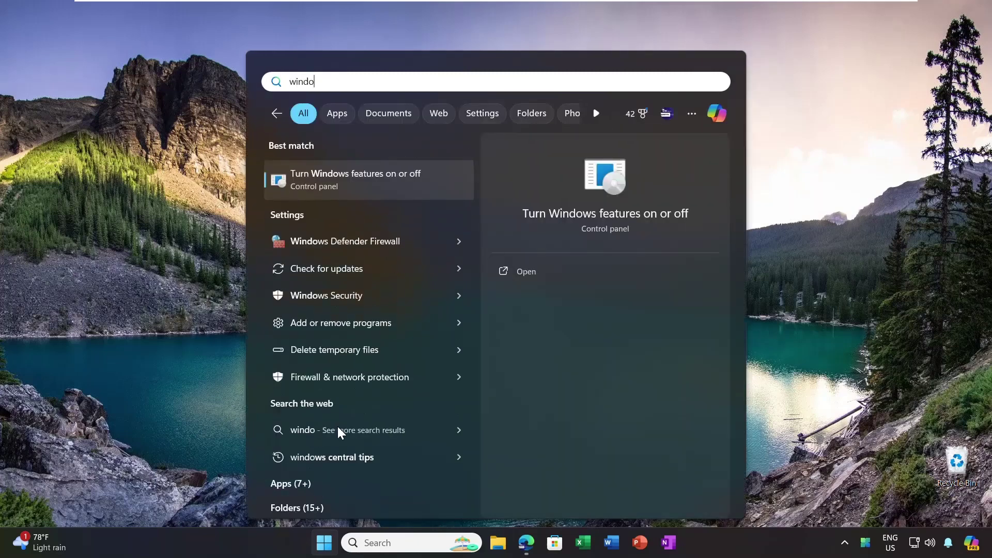
{"action": "left_click", "coordinate": [336, 187]}
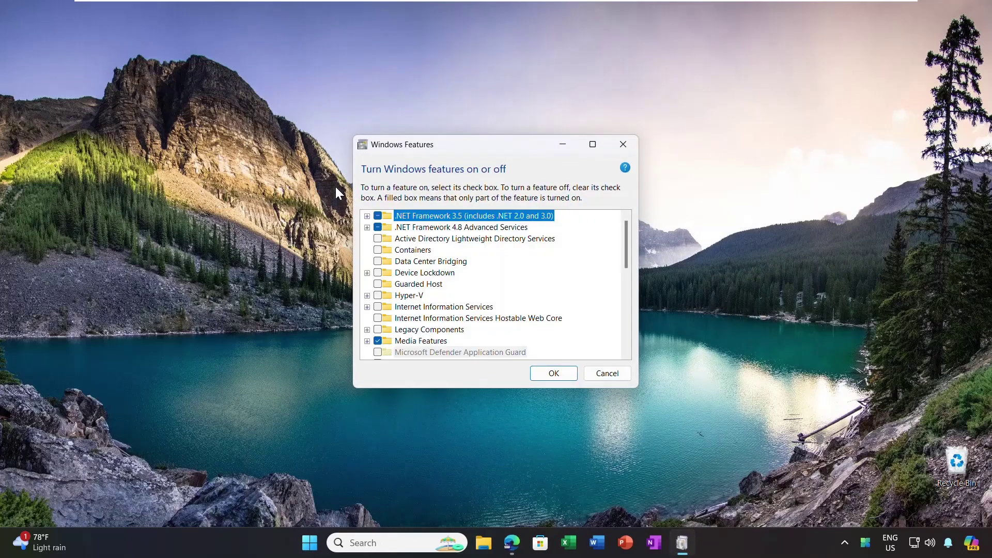
{"action": "left_click", "coordinate": [379, 297]}
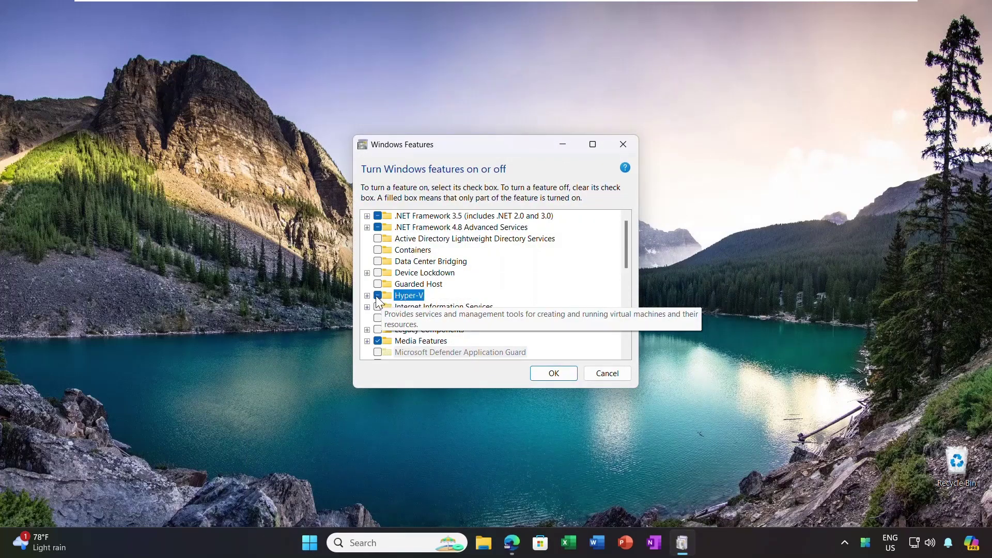
{"action": "left_click", "coordinate": [378, 297]}
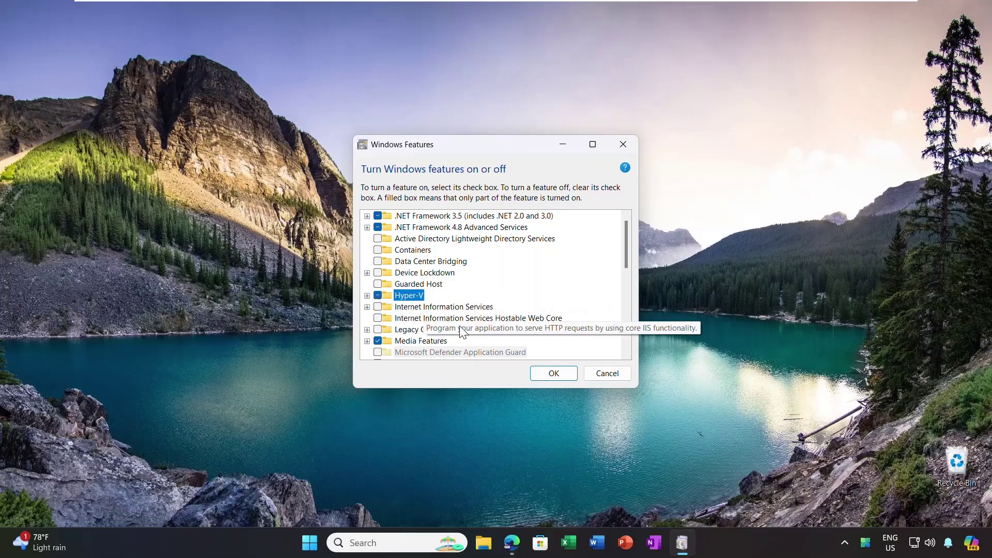
{"action": "left_click", "coordinate": [552, 378]}
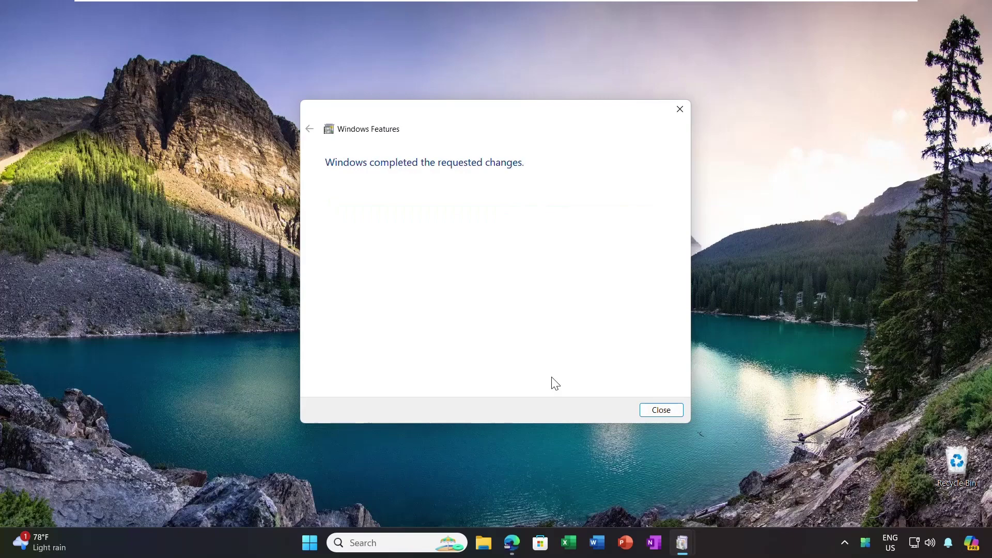
{"action": "left_click", "coordinate": [653, 410]}
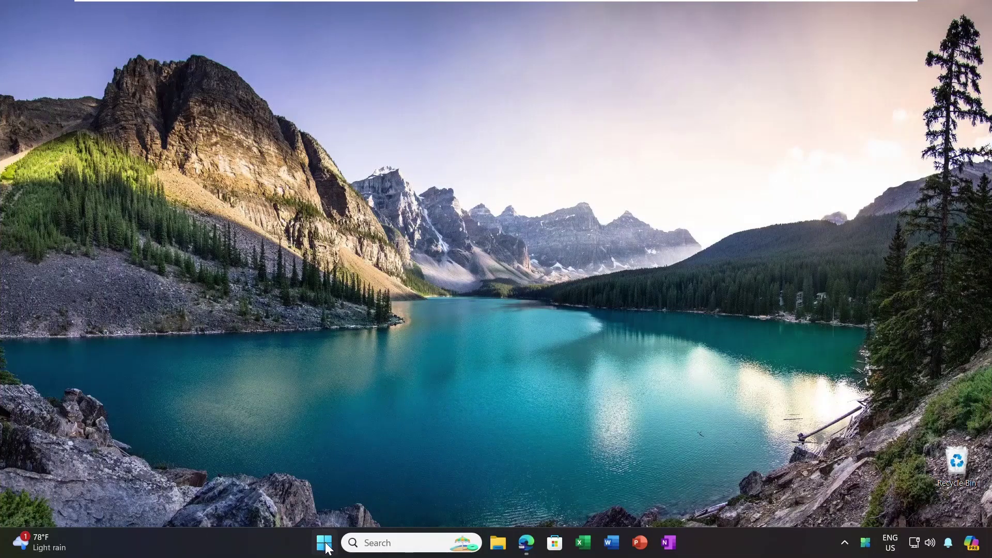
- Reopen Turn Windows features on or off through a search and turn on the Microsoft Print to PDF feature
{"action": "left_click", "coordinate": [325, 542]}
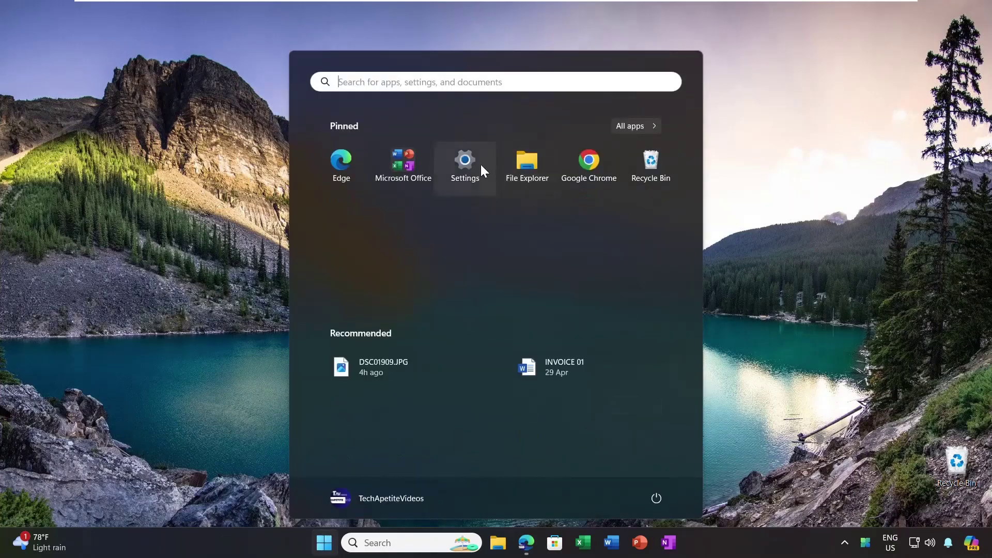
{"action": "type", "text": "windo"}
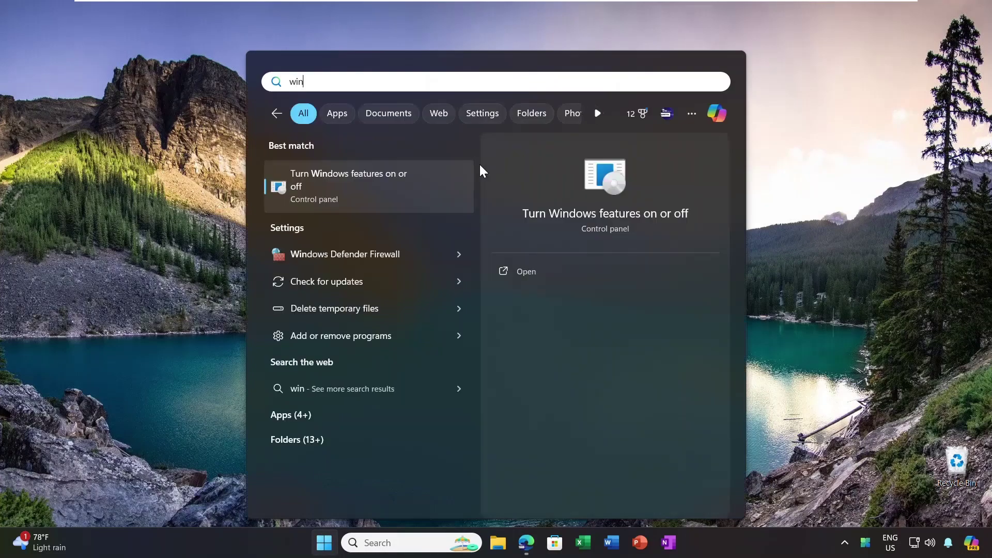
{"action": "left_click", "coordinate": [367, 179]}
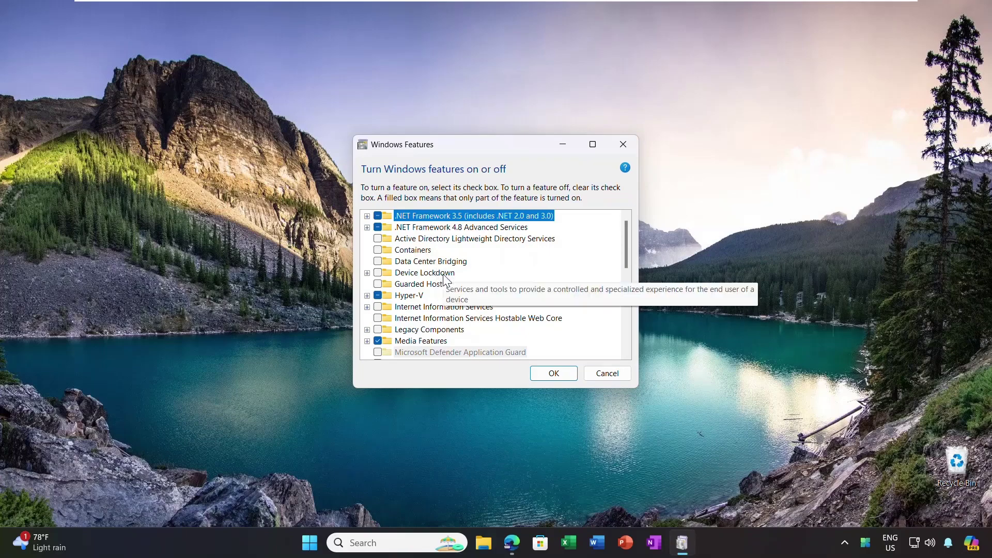
{"action": "scroll", "coordinate": [444, 279], "scroll_direction": "down", "scroll_amount": 2}
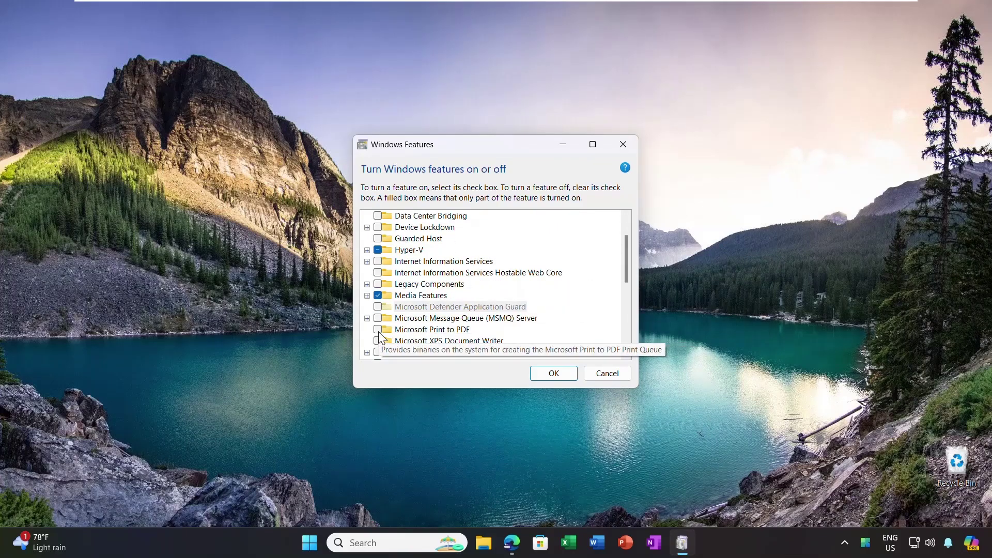
{"action": "left_click", "coordinate": [378, 330]}
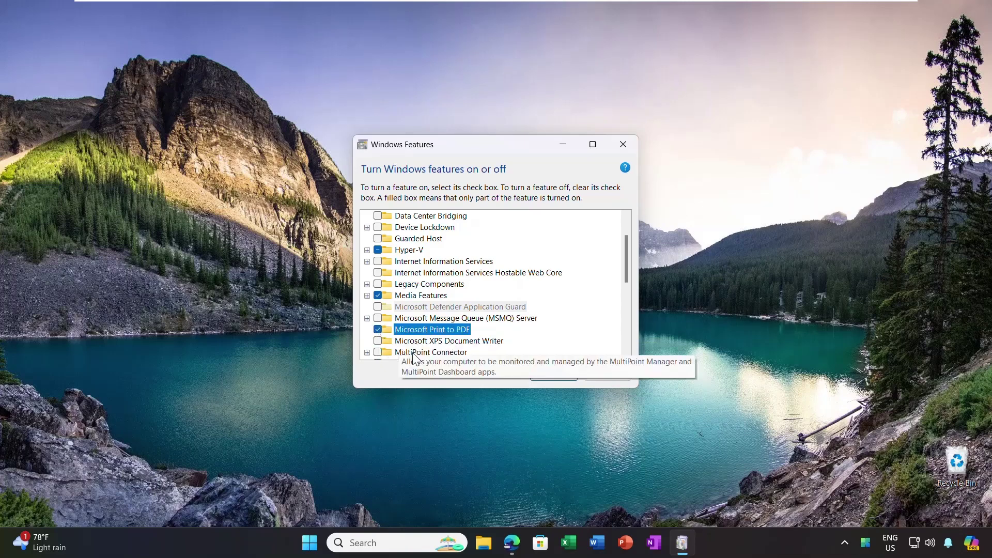
{"action": "left_click", "coordinate": [568, 372]}
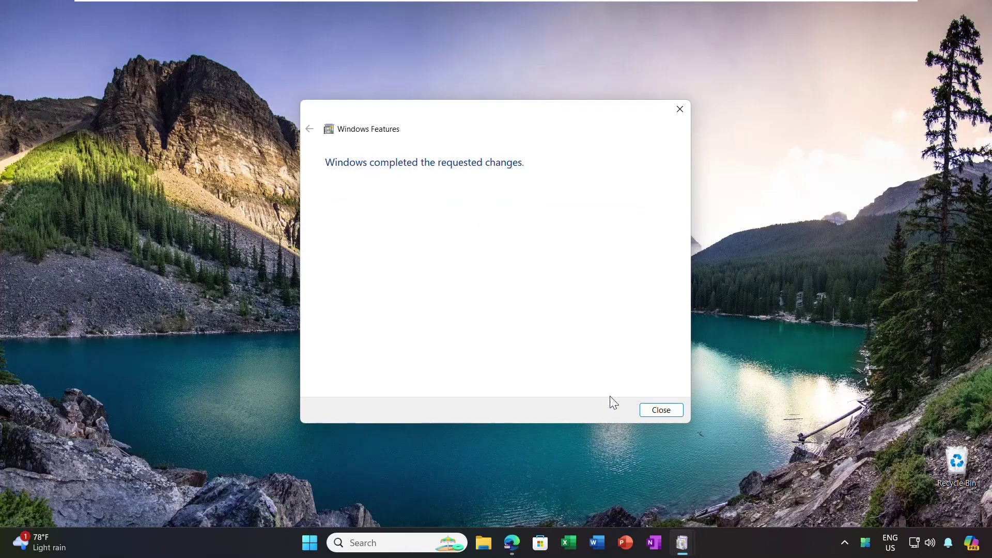
{"action": "left_click", "coordinate": [661, 410]}
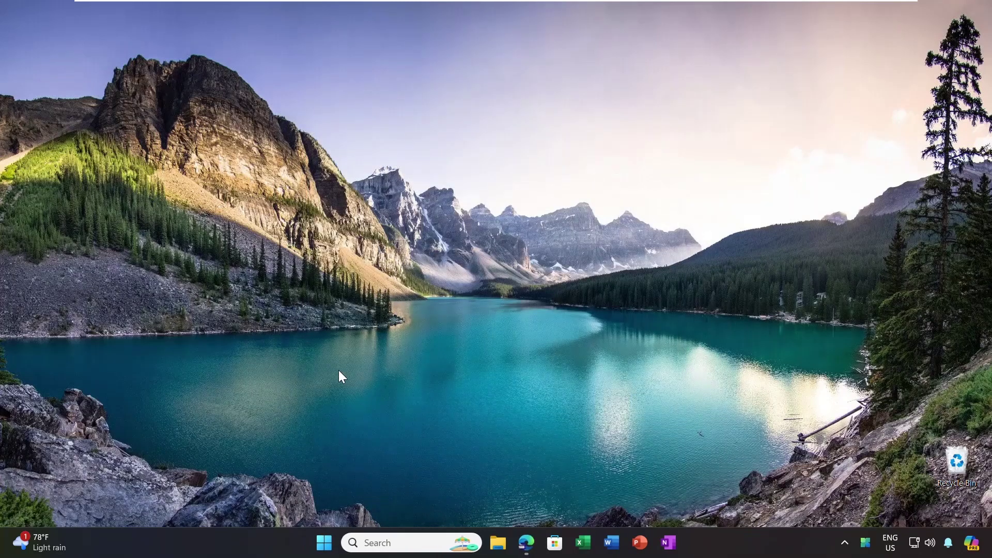
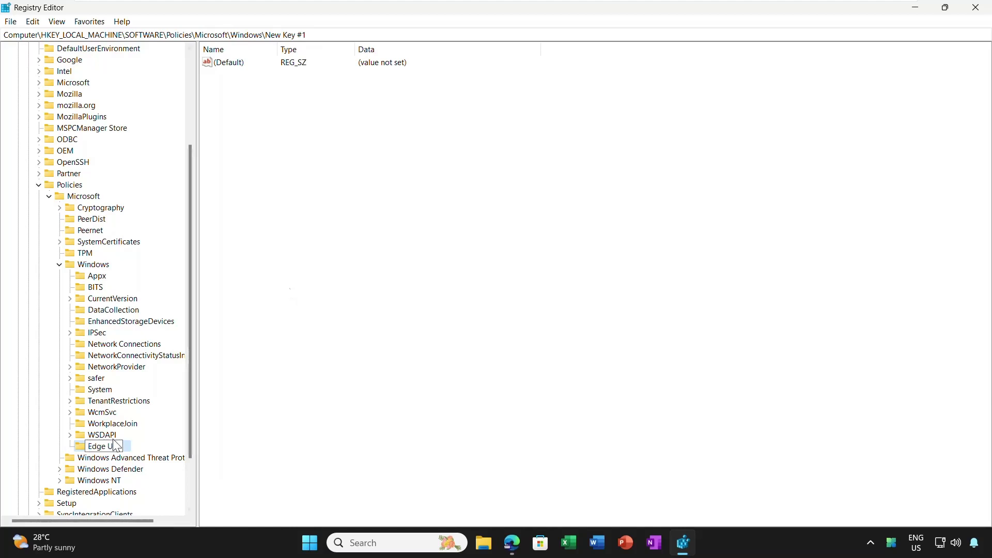
- Name the new key under Policies\Microsoft\Windows "Edge UI" and add a DWORD (32-bit) value AllowEdgeSwipe with value data 0
{"action": "key", "text": "Return"}
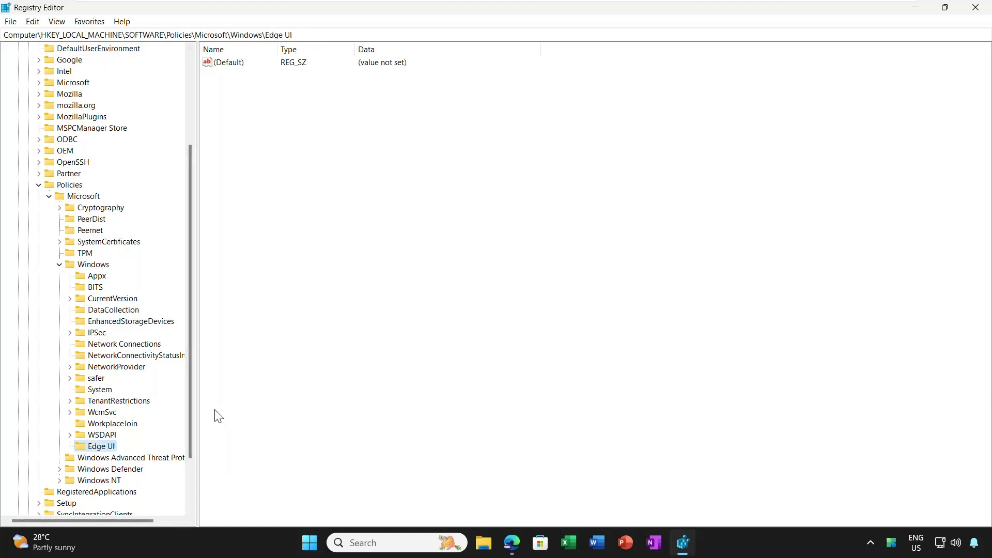
{"action": "right_click", "coordinate": [245, 93]}
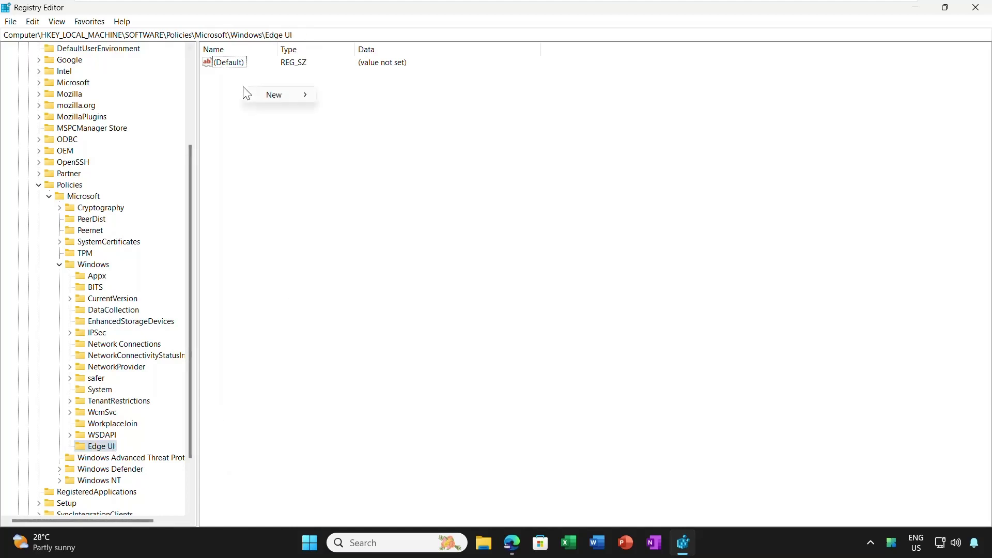
{"action": "mouse_move", "coordinate": [272, 94]}
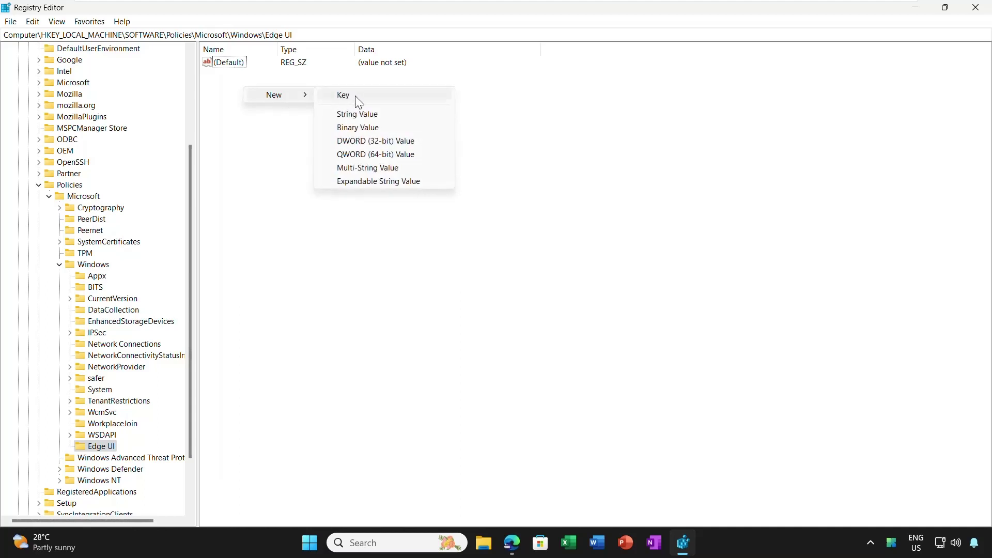
{"action": "left_click", "coordinate": [369, 144]}
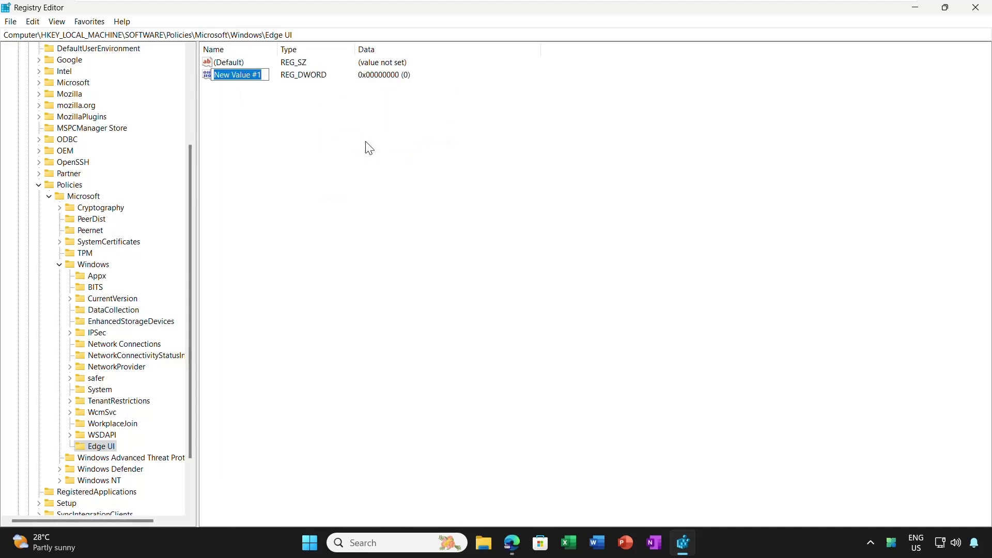
{"action": "type", "text": "AllowEdgeSwipe"}
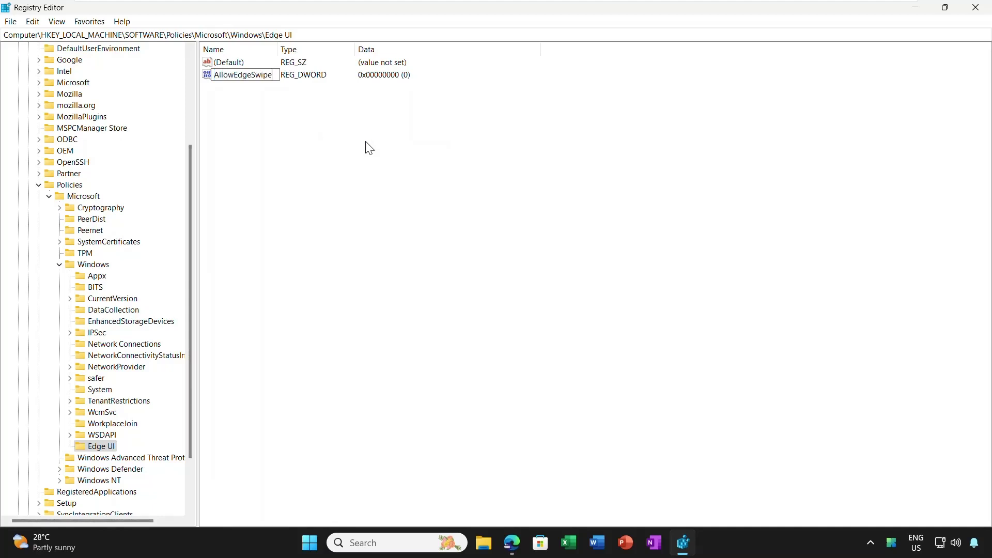
{"action": "key", "text": "Return"}
{"action": "double_click", "coordinate": [243, 76]}
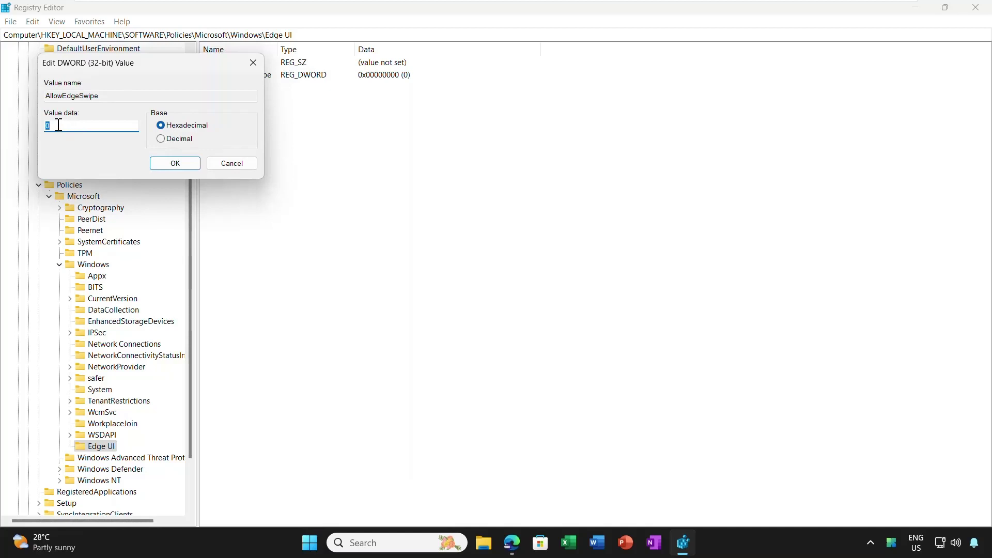
{"action": "left_click", "coordinate": [153, 163]}
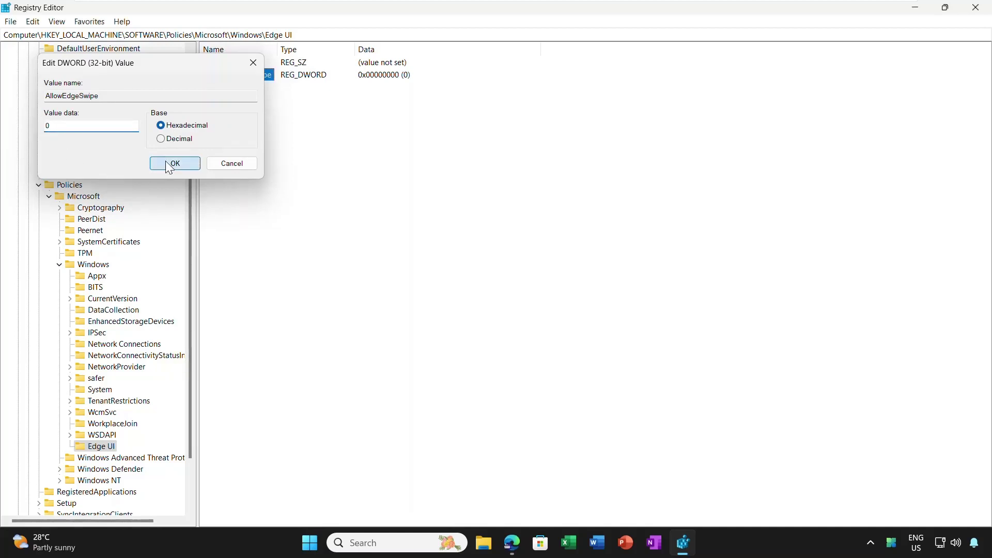
- Collapse the expanded registry branches from the Windows policies key up to HKEY_LOCAL_MACHINE
{"action": "left_click", "coordinate": [59, 265]}
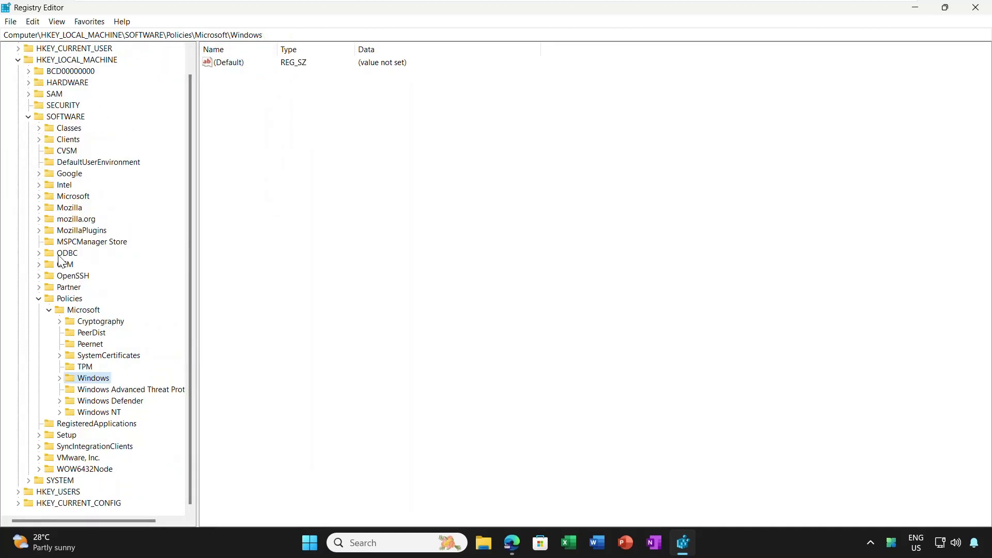
{"action": "left_click", "coordinate": [49, 309]}
{"action": "left_click", "coordinate": [39, 321]}
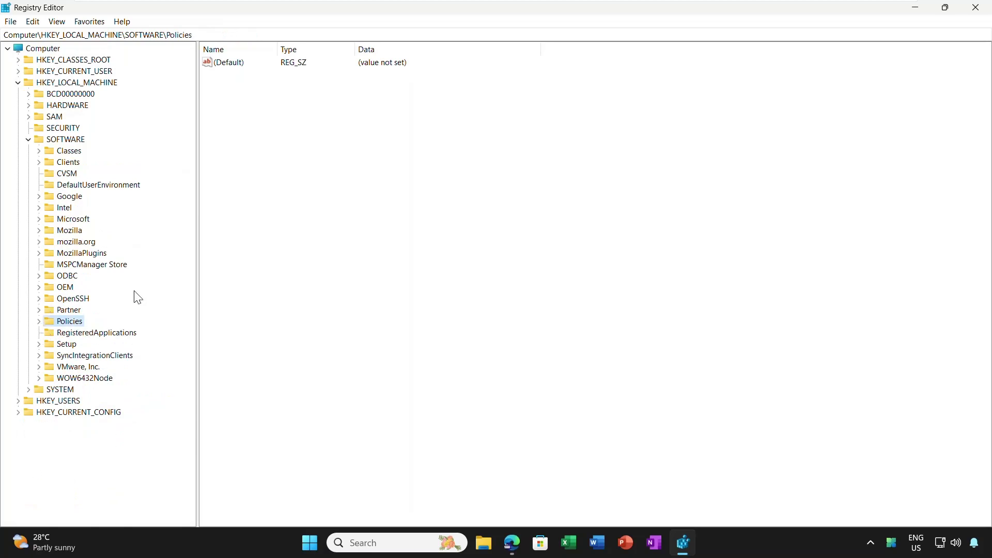
{"action": "left_click", "coordinate": [28, 140]}
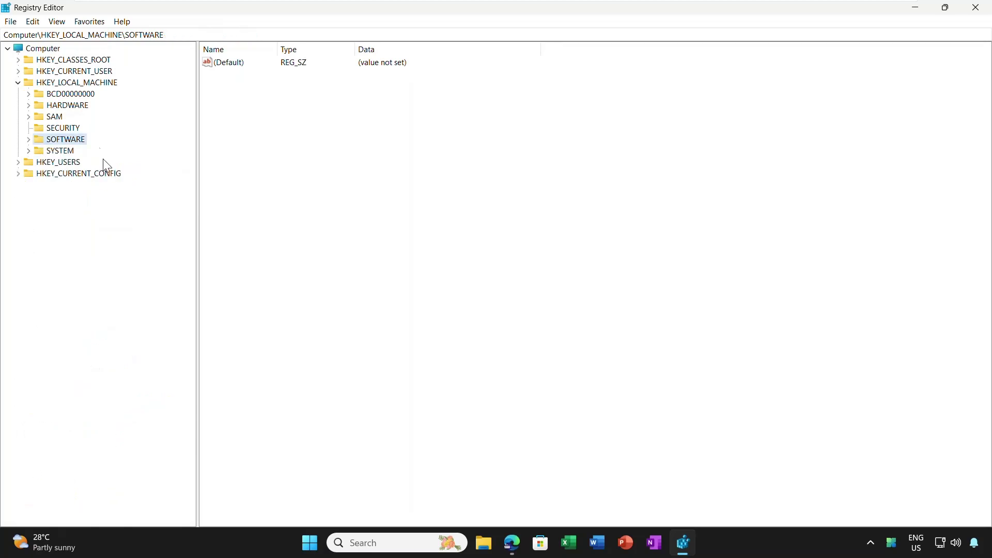
{"action": "left_click", "coordinate": [18, 83]}
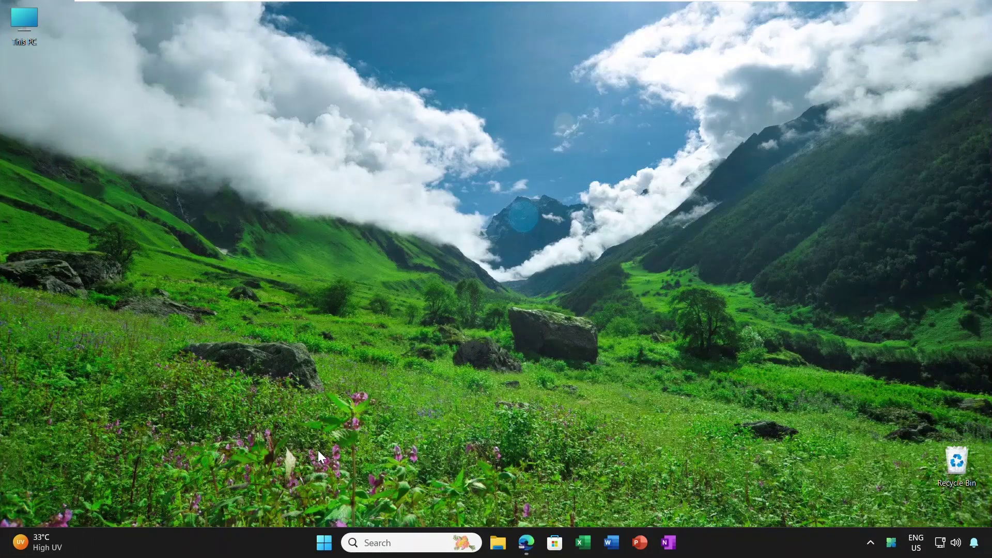
- Open the lock screen personalization settings, set the lock screen background to Windows spotlight and choose Weather as the lock screen status app
{"action": "left_click", "coordinate": [322, 542]}
{"action": "left_click", "coordinate": [347, 175]}
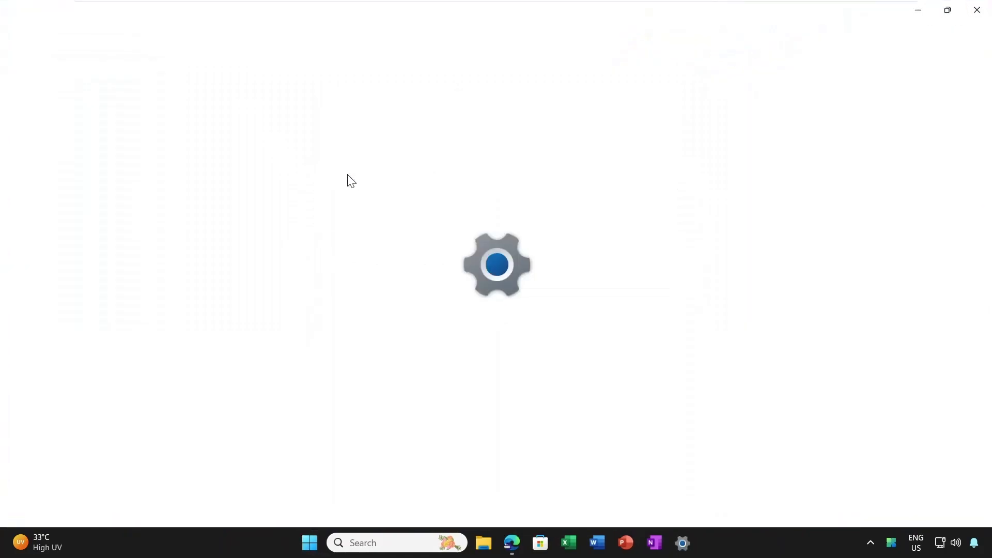
{"action": "left_click", "coordinate": [85, 241]}
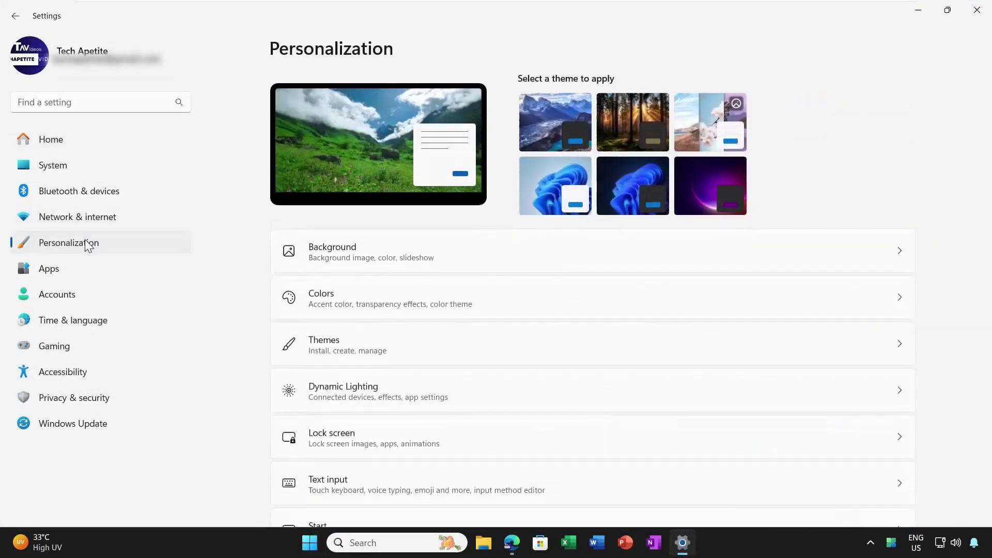
{"action": "left_click", "coordinate": [317, 433]}
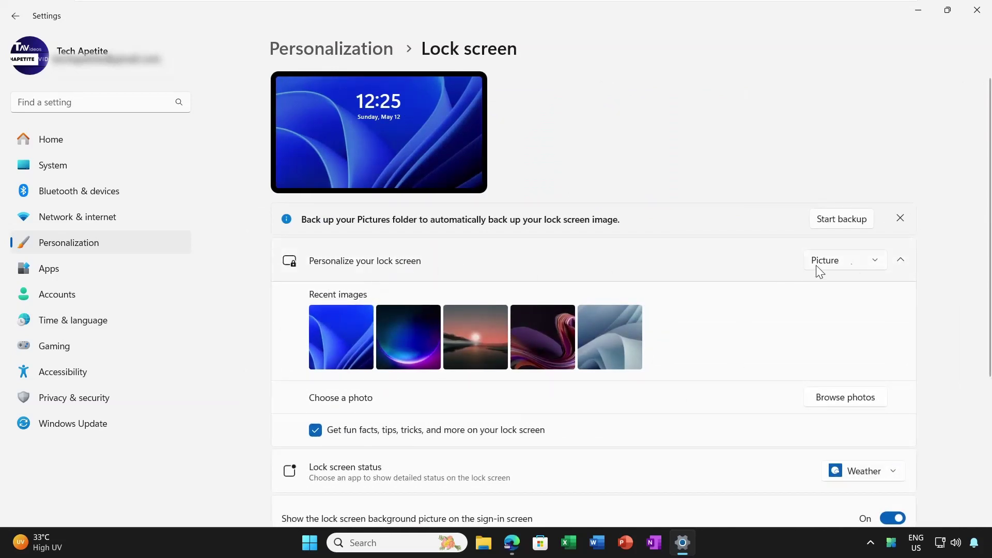
{"action": "left_click", "coordinate": [876, 260]}
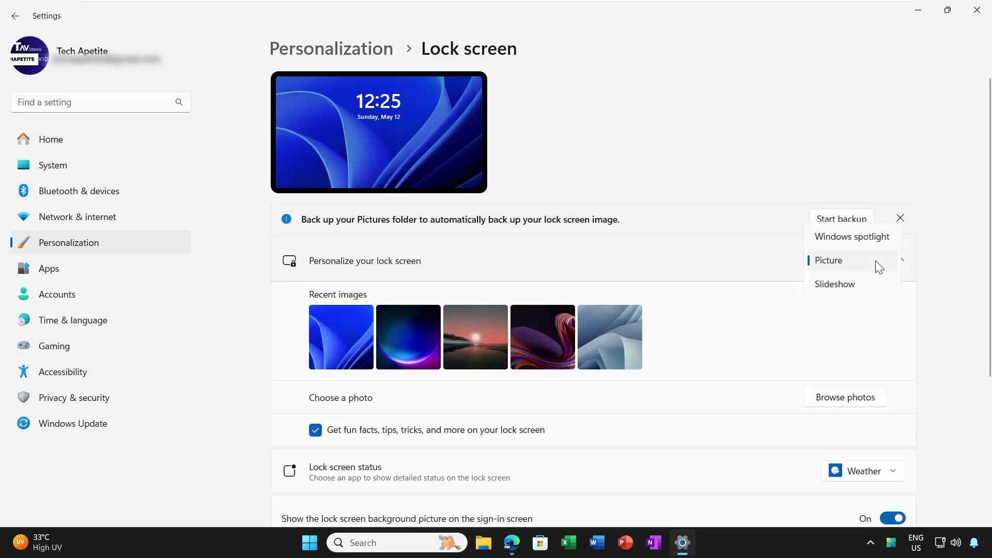
{"action": "left_click", "coordinate": [867, 239]}
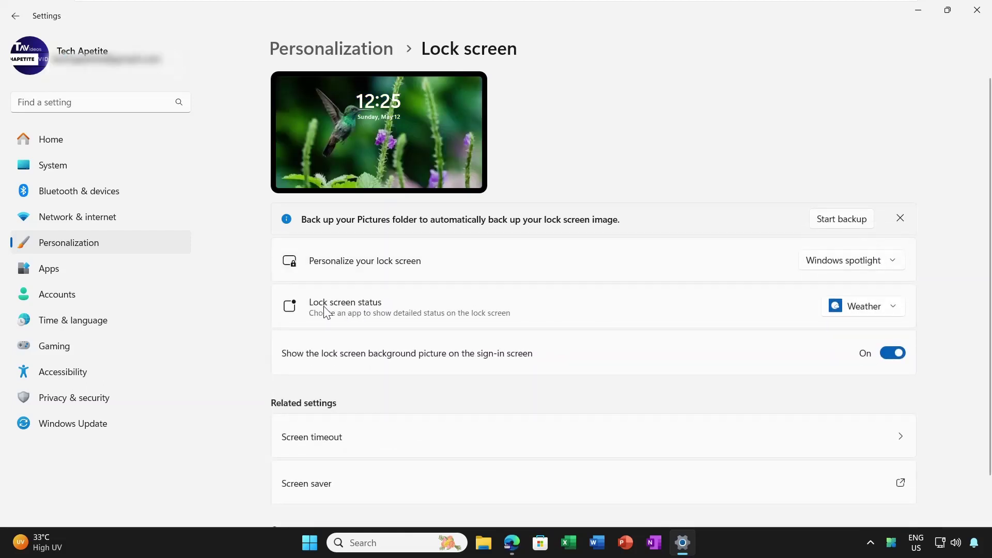
{"action": "left_click", "coordinate": [888, 306]}
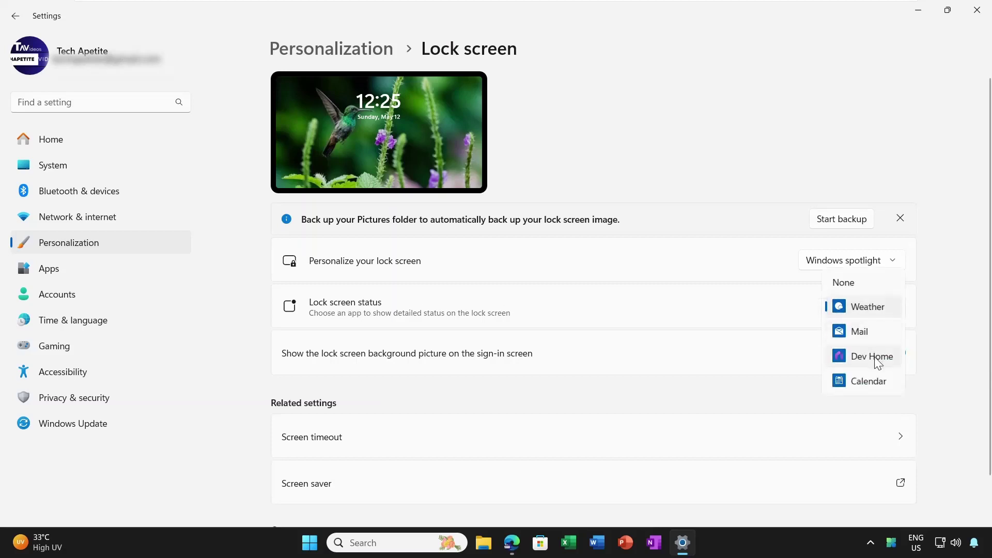
{"action": "left_click", "coordinate": [879, 308]}
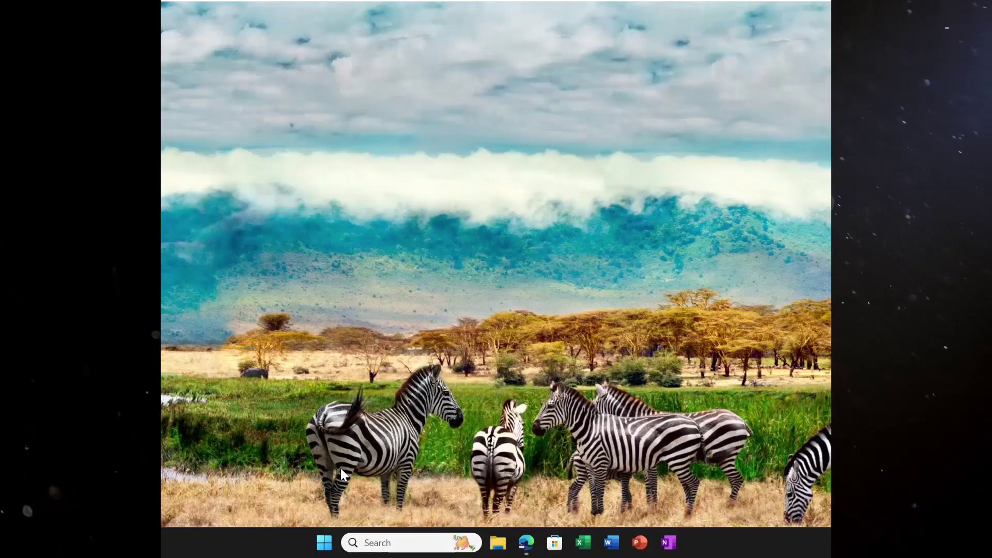
- Open Advanced sharing settings from Control Panel's Network and Sharing Center and show the file sharing connection encryption options for all networks
{"action": "left_click", "coordinate": [323, 543]}
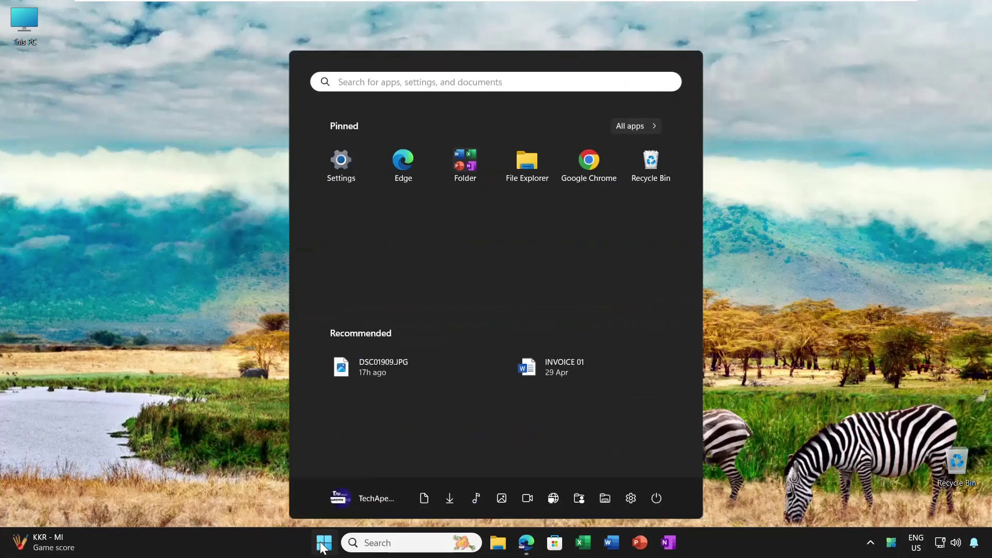
{"action": "type", "text": "cont"}
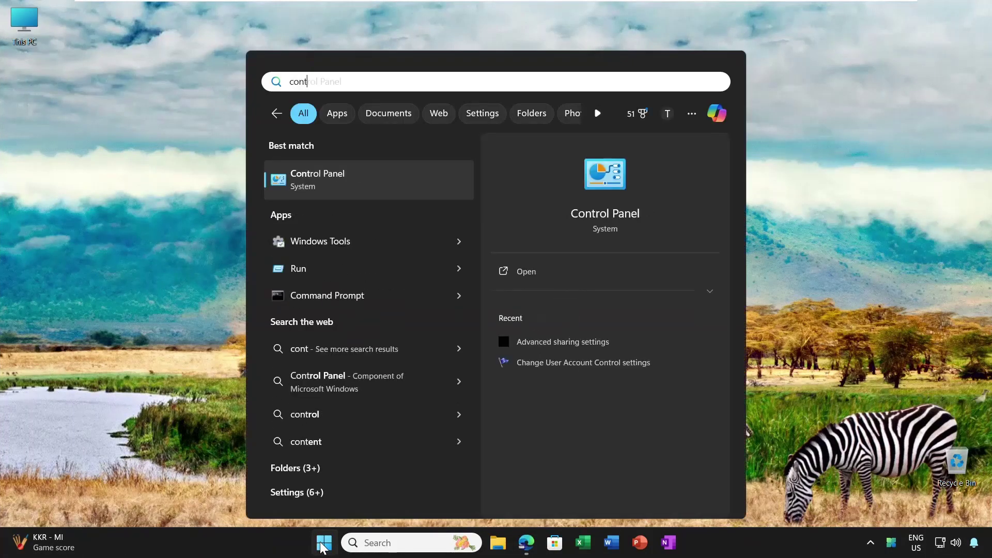
{"action": "left_click", "coordinate": [352, 175]}
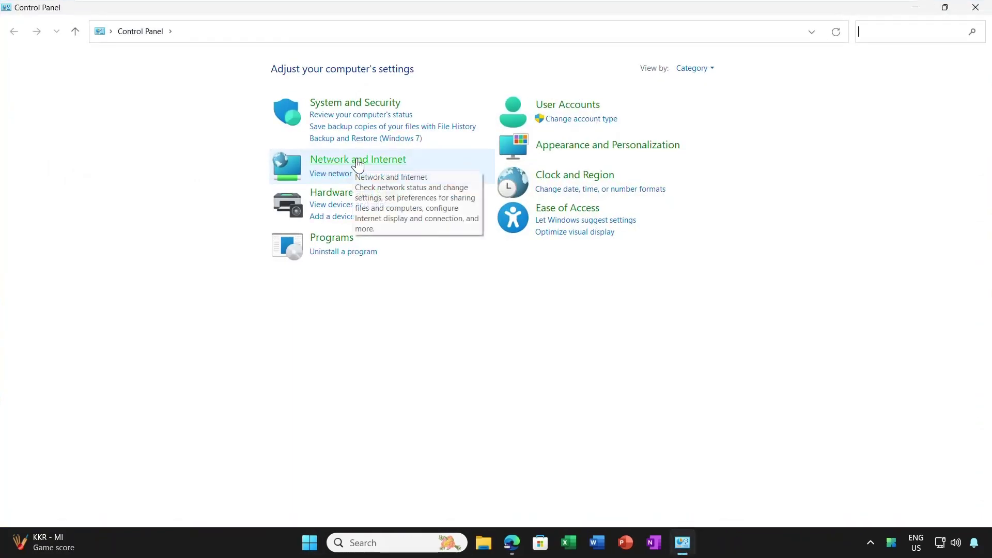
{"action": "left_click", "coordinate": [358, 164]}
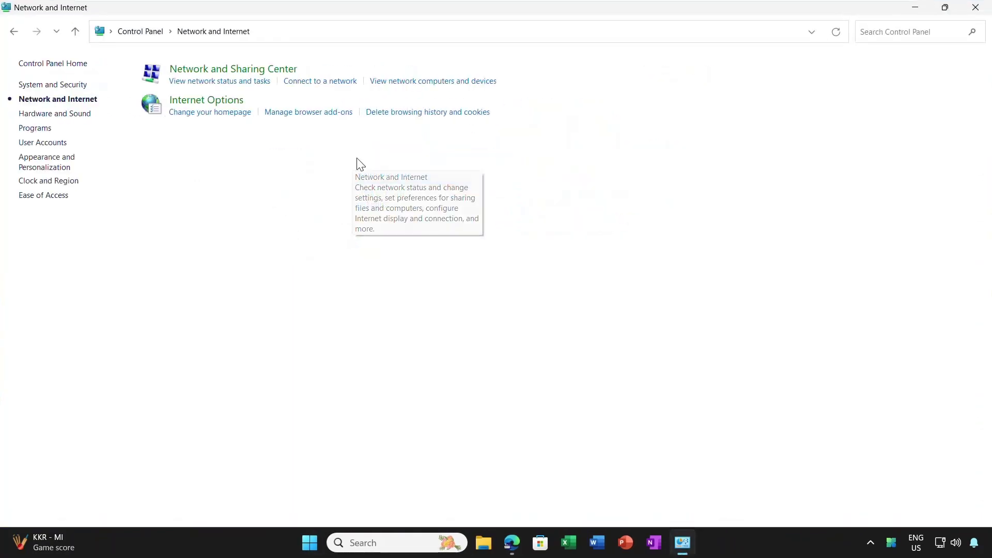
{"action": "left_click", "coordinate": [235, 71]}
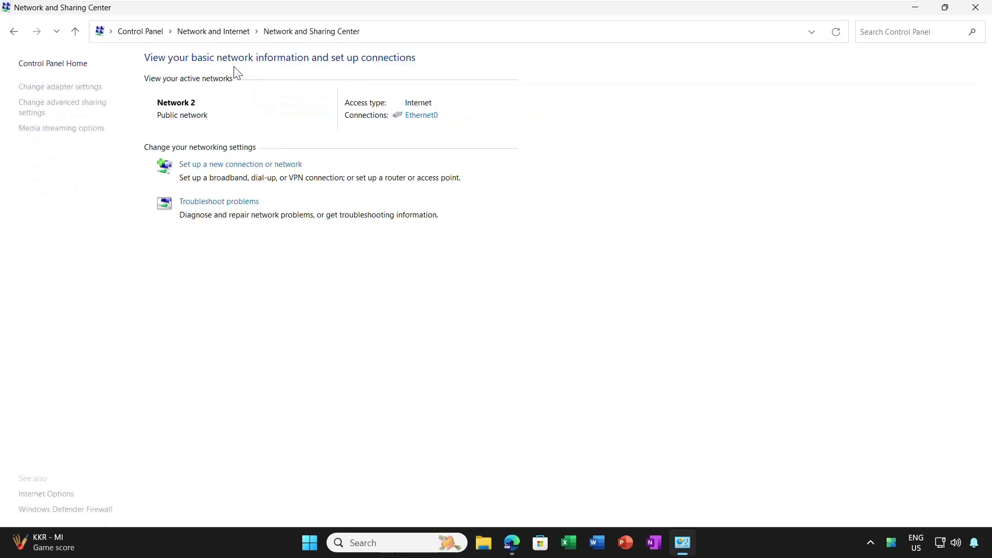
{"action": "left_click", "coordinate": [76, 109]}
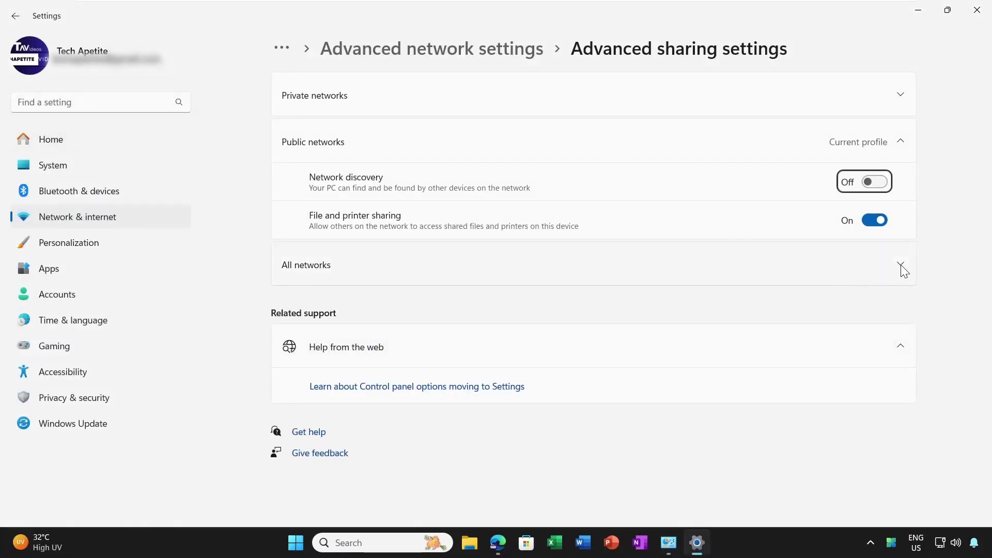
{"action": "left_click", "coordinate": [901, 265]}
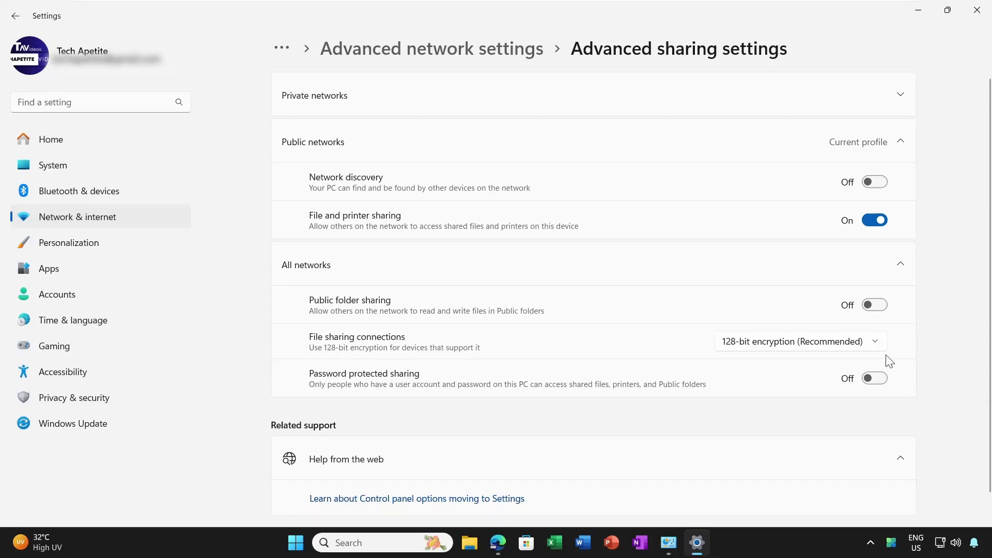
{"action": "left_click", "coordinate": [870, 341]}
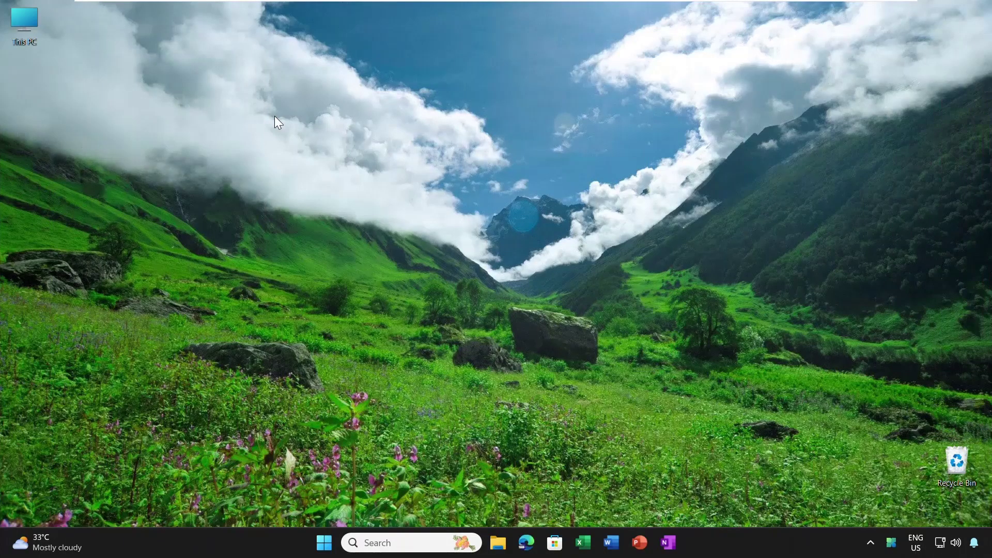
- Open System Configuration with the Run command msconfig and hide all Microsoft services in the services list
{"action": "key", "text": "super+r"}
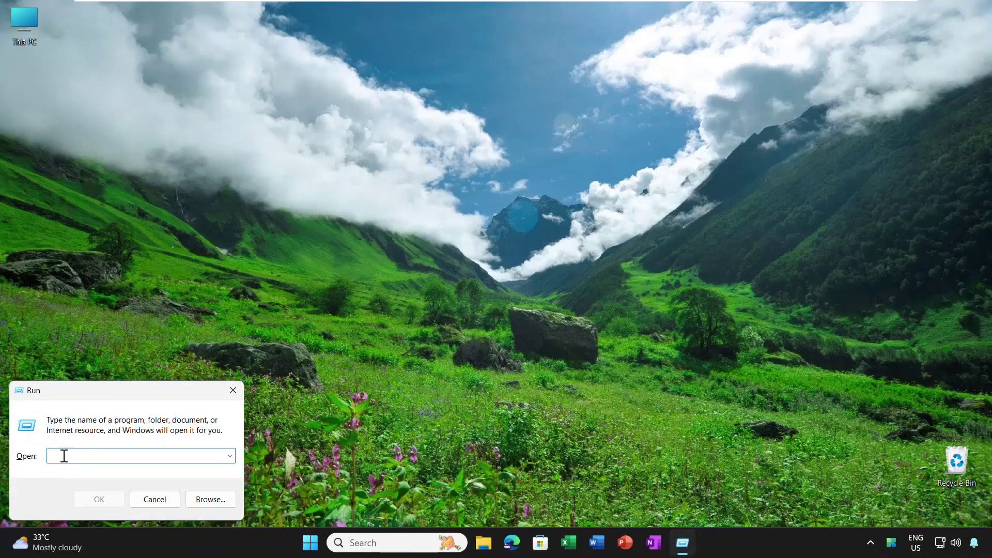
{"action": "type", "text": "msconfig"}
{"action": "key", "text": "Return"}
{"action": "left_click", "coordinate": [421, 168]}
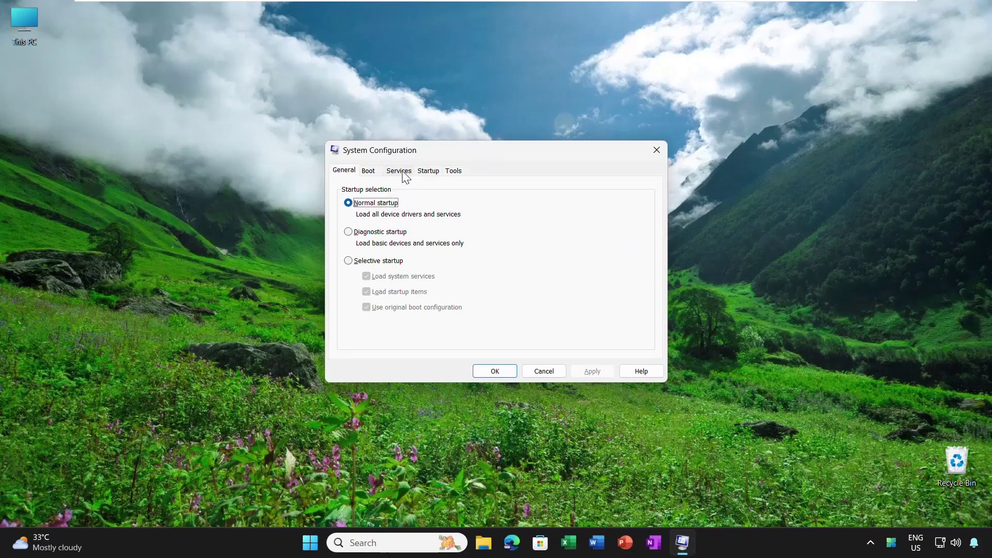
{"action": "left_click", "coordinate": [402, 171]}
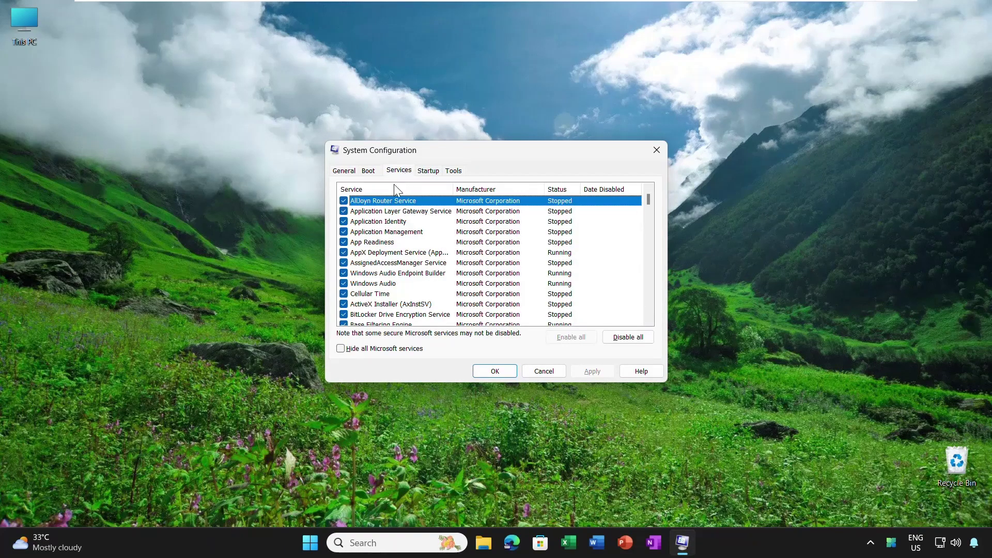
{"action": "left_click", "coordinate": [340, 349]}
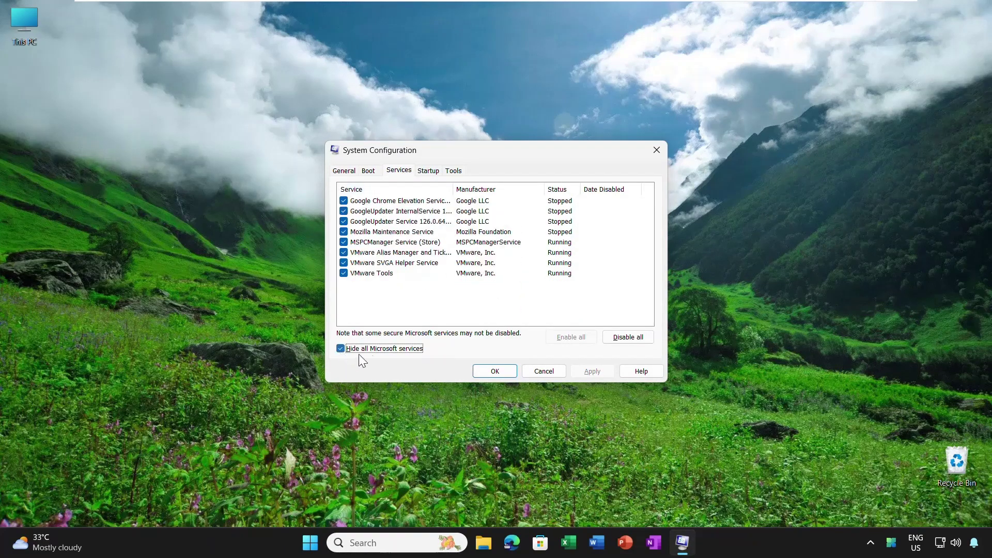
- Disable the Google Chrome Elevation, both GoogleUpdater and the Mozilla Maintenance services, apply the change and close System Configuration
{"action": "left_click", "coordinate": [343, 200]}
{"action": "left_click", "coordinate": [344, 211]}
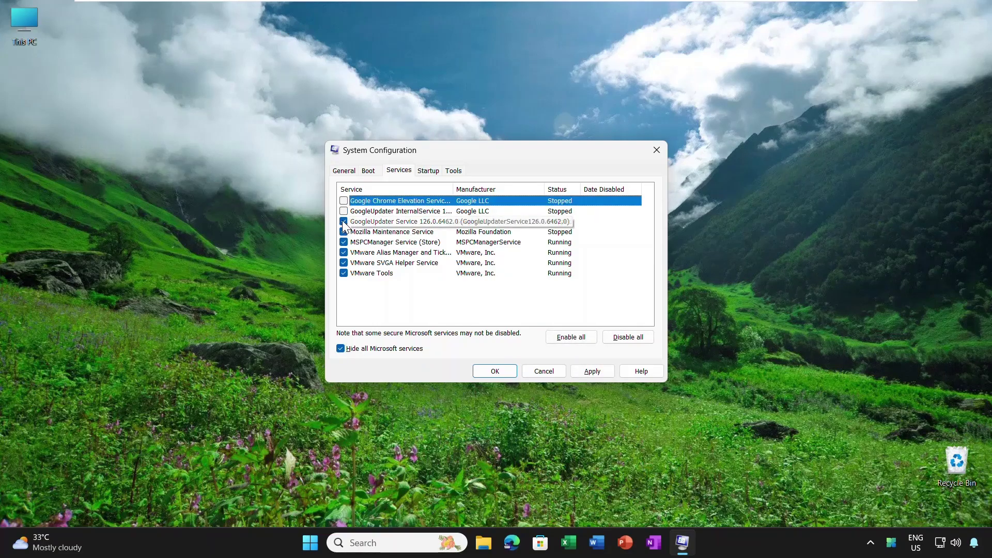
{"action": "left_click", "coordinate": [343, 221]}
{"action": "left_click", "coordinate": [344, 231]}
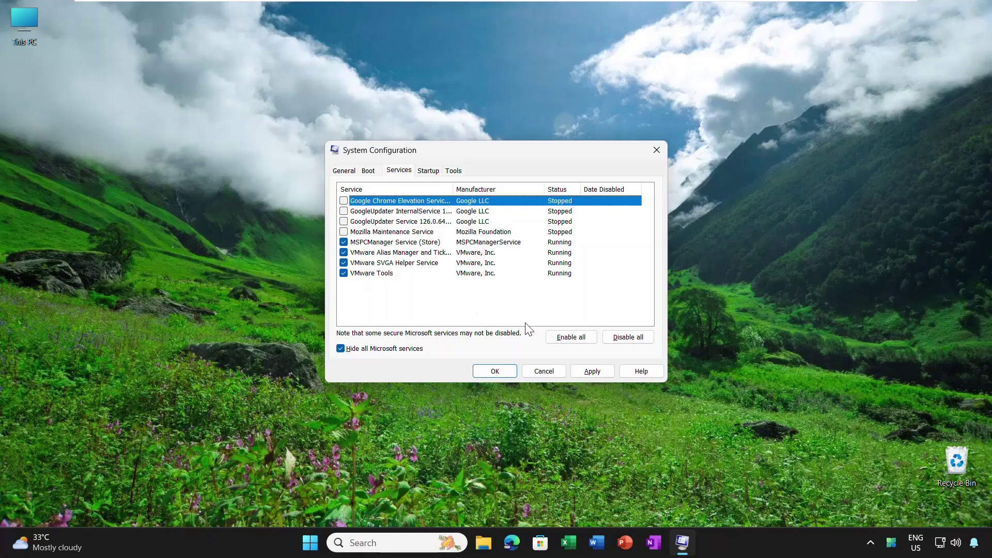
{"action": "left_click", "coordinate": [589, 371]}
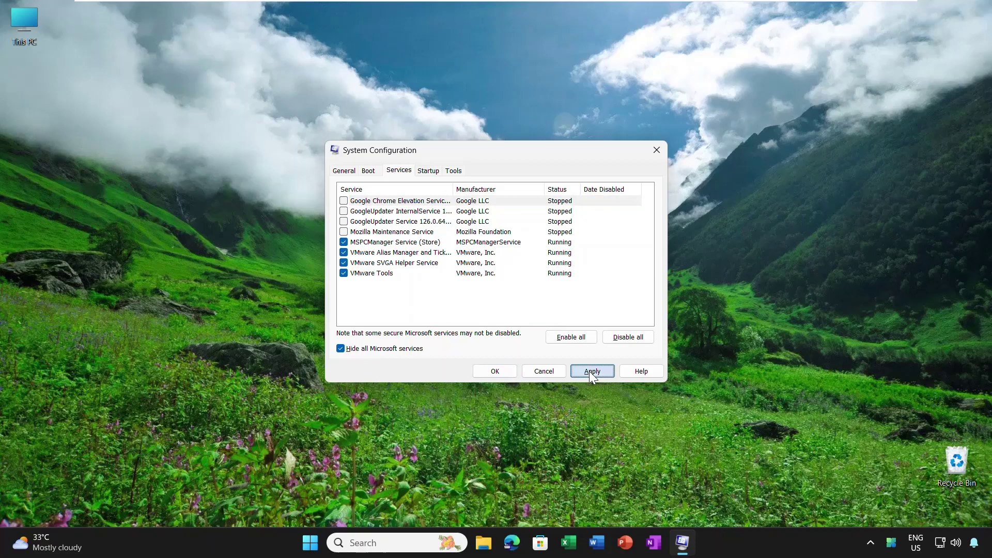
{"action": "left_click", "coordinate": [495, 374]}
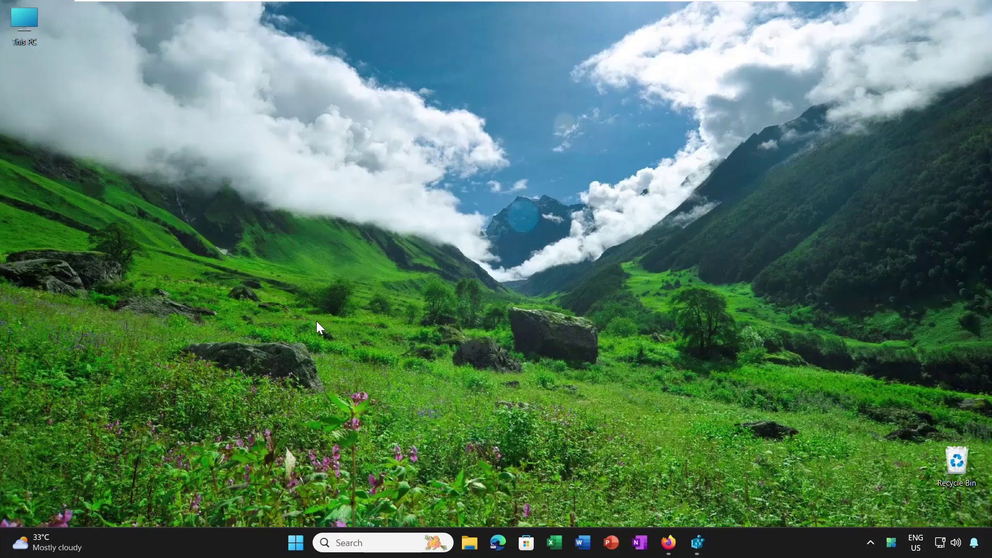
- Open the Registry Editor with the Run command regedit
{"action": "key", "text": "super+r"}
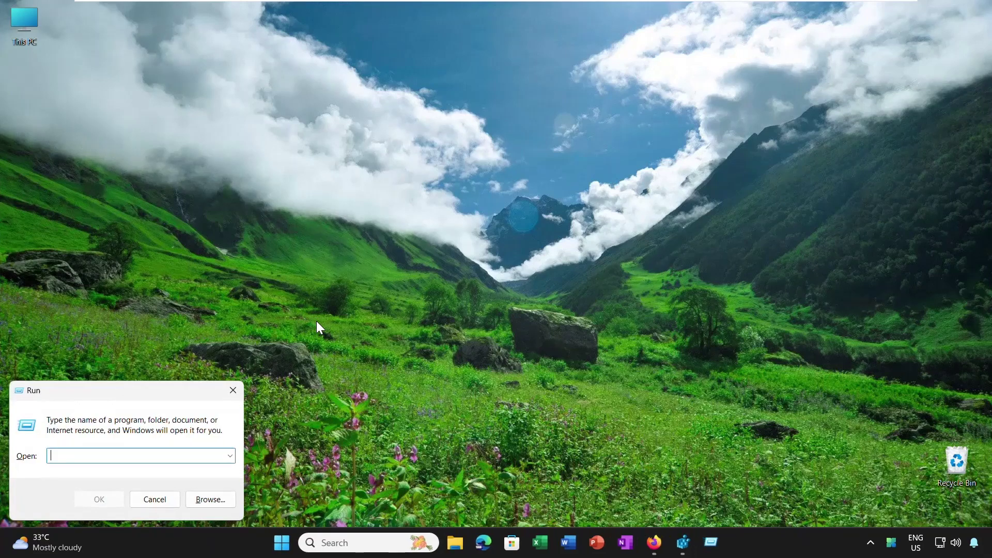
{"action": "type", "text": "reged"}
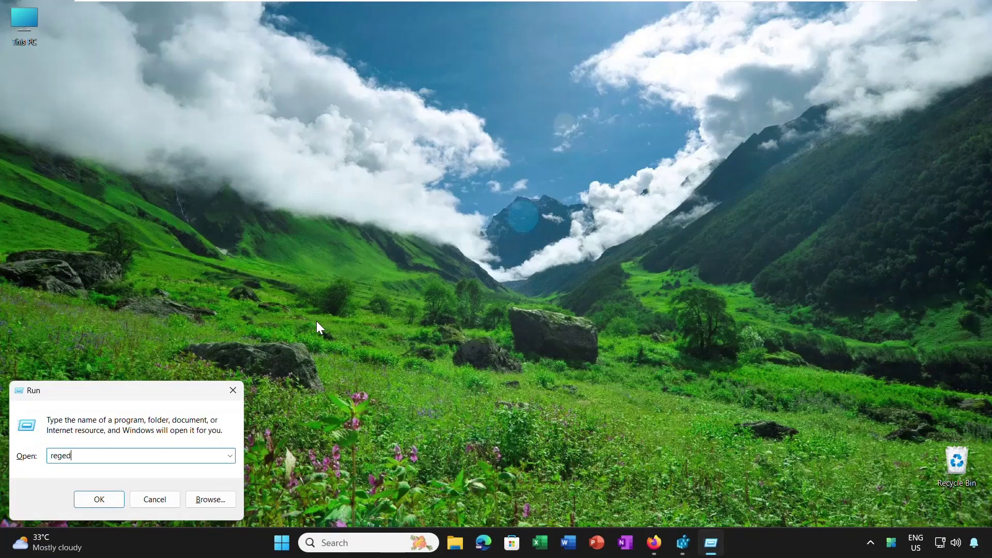
{"action": "type", "text": "it"}
{"action": "left_click", "coordinate": [112, 500]}
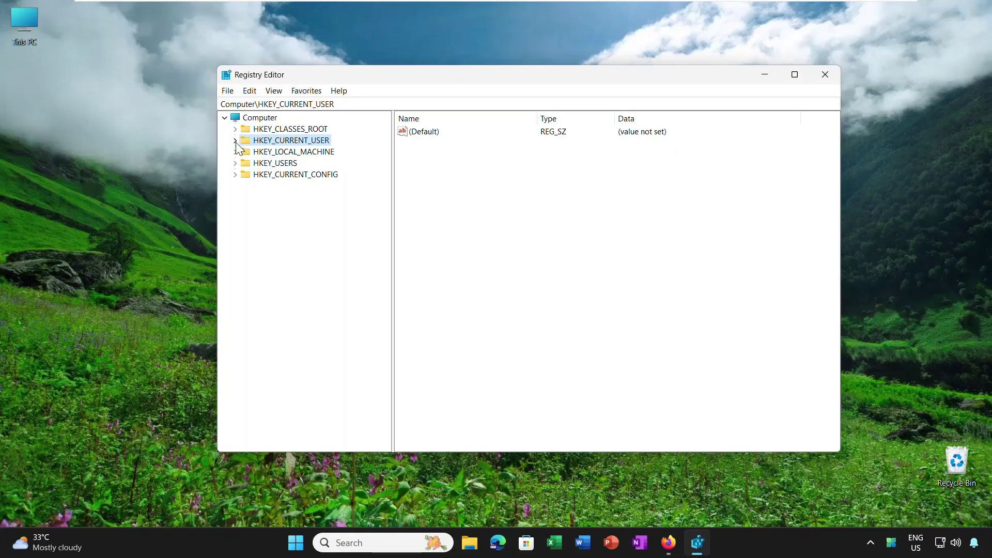
- Go to the registry key HKEY_CURRENT_USER\Software\Microsoft\Windows\CurrentVersion\Explorer\AutoComplete
{"action": "left_click", "coordinate": [236, 141]}
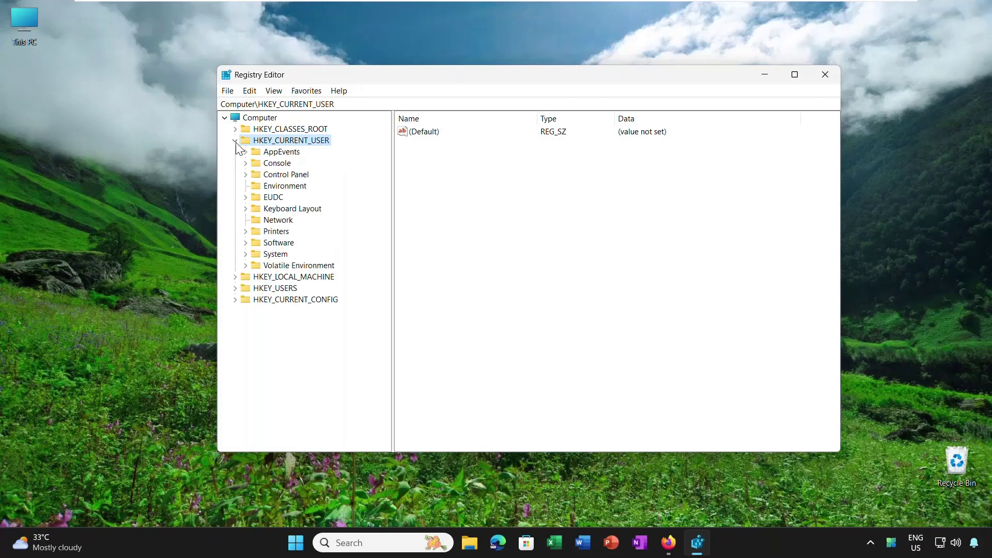
{"action": "left_click", "coordinate": [245, 243]}
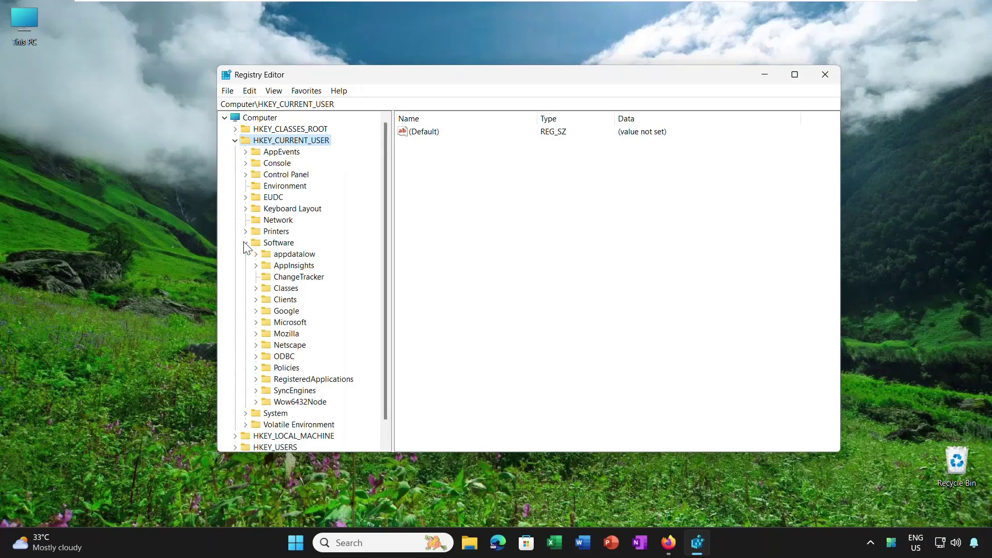
{"action": "left_click", "coordinate": [256, 322]}
{"action": "scroll", "coordinate": [330, 261], "scroll_direction": "down", "scroll_amount": 15}
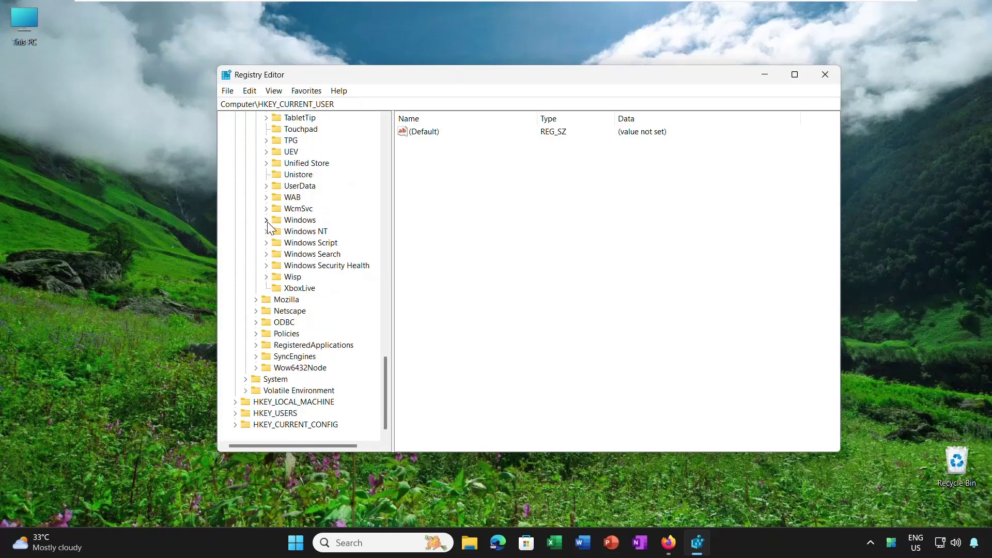
{"action": "left_click", "coordinate": [267, 220]}
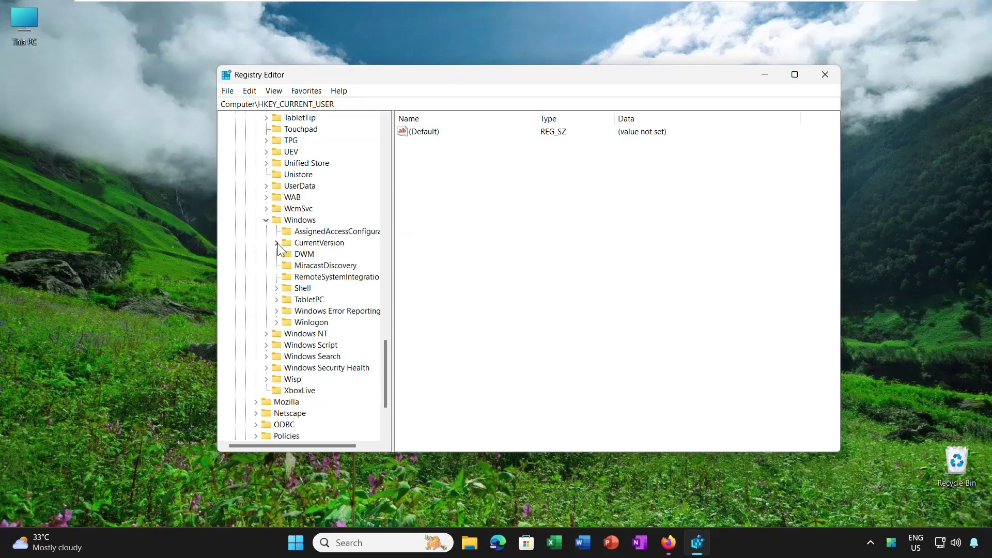
{"action": "left_click", "coordinate": [277, 243]}
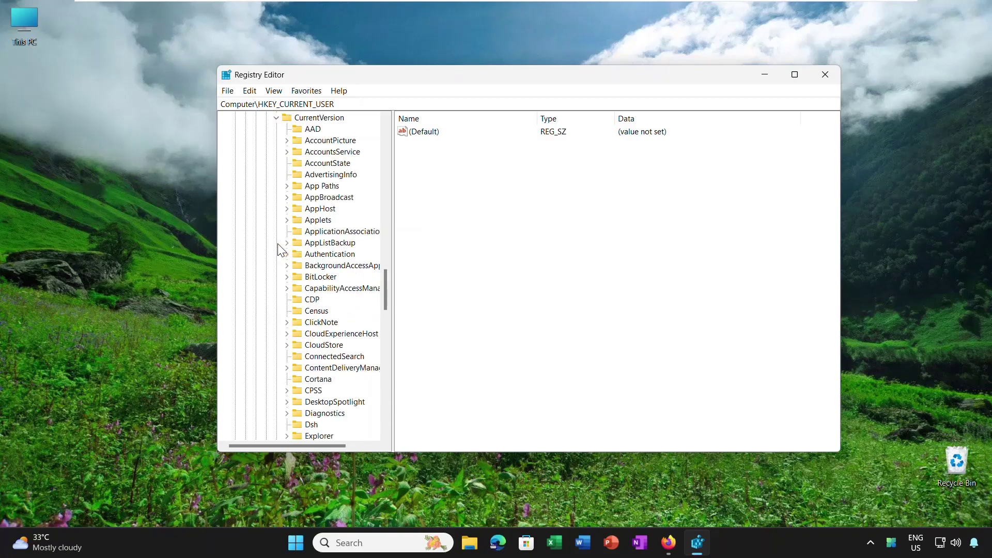
{"action": "left_click", "coordinate": [308, 437]}
{"action": "scroll", "coordinate": [293, 312], "scroll_direction": "down", "scroll_amount": 5}
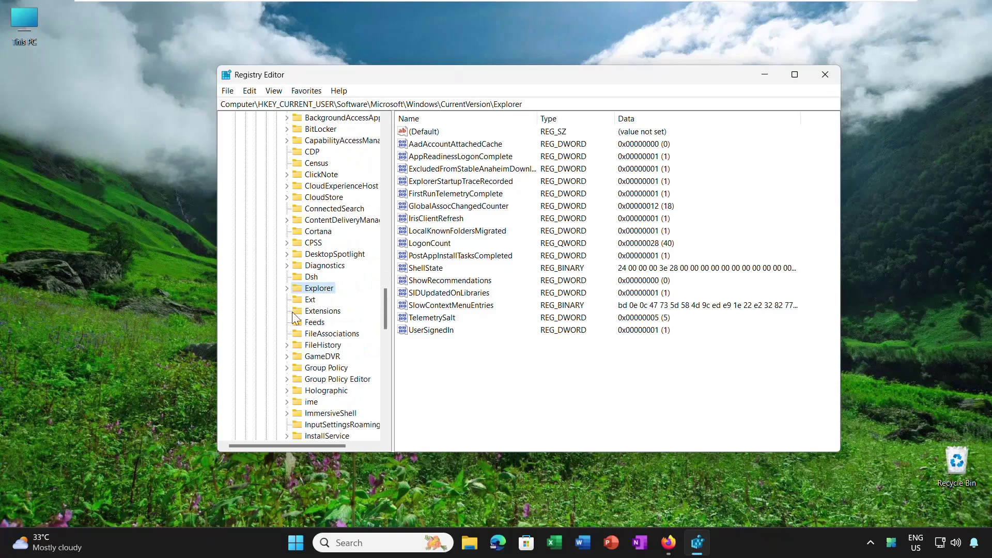
{"action": "left_click", "coordinate": [287, 290]}
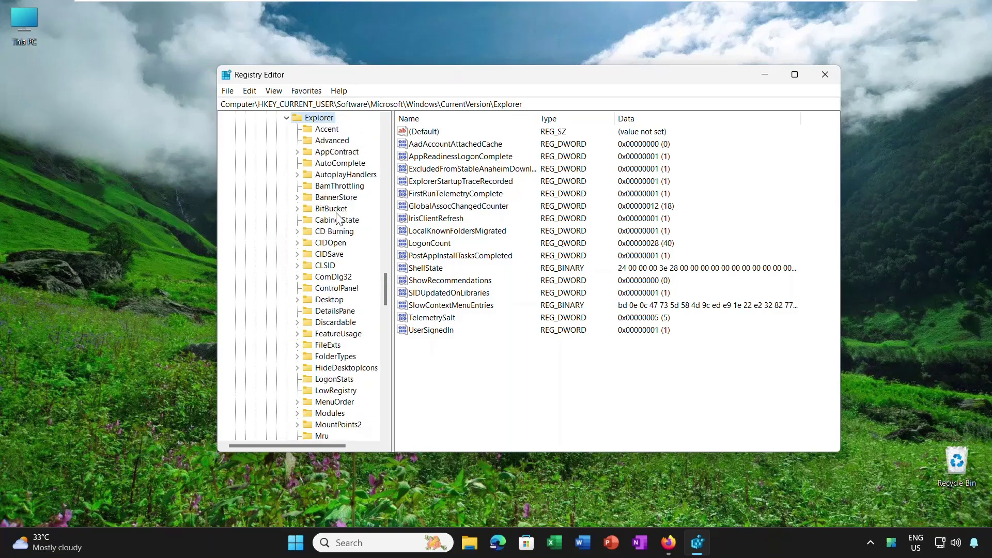
{"action": "left_click", "coordinate": [335, 165]}
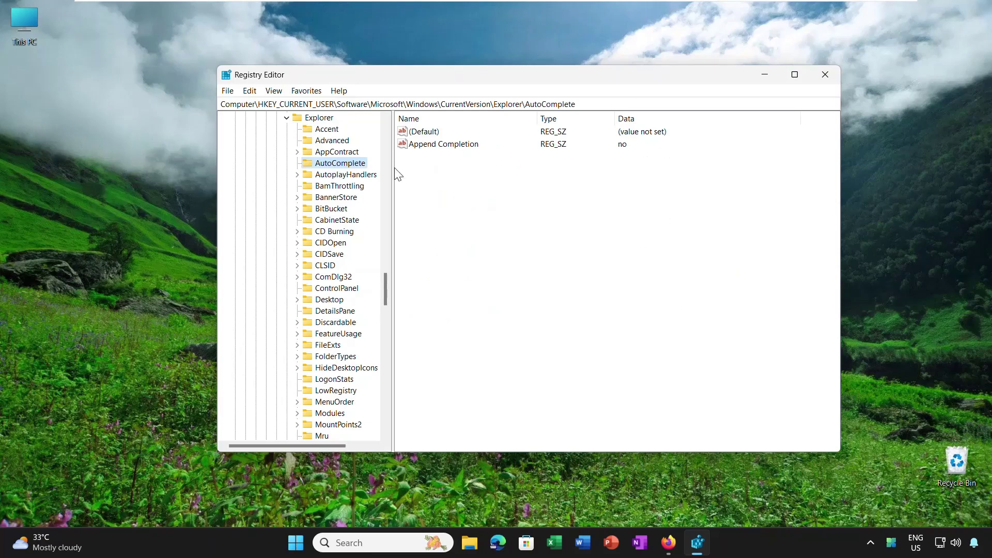
- Create a string value named AutoSuggest in the AutoComplete key and set its value data to No
{"action": "right_click", "coordinate": [426, 161]}
{"action": "mouse_move", "coordinate": [462, 172]}
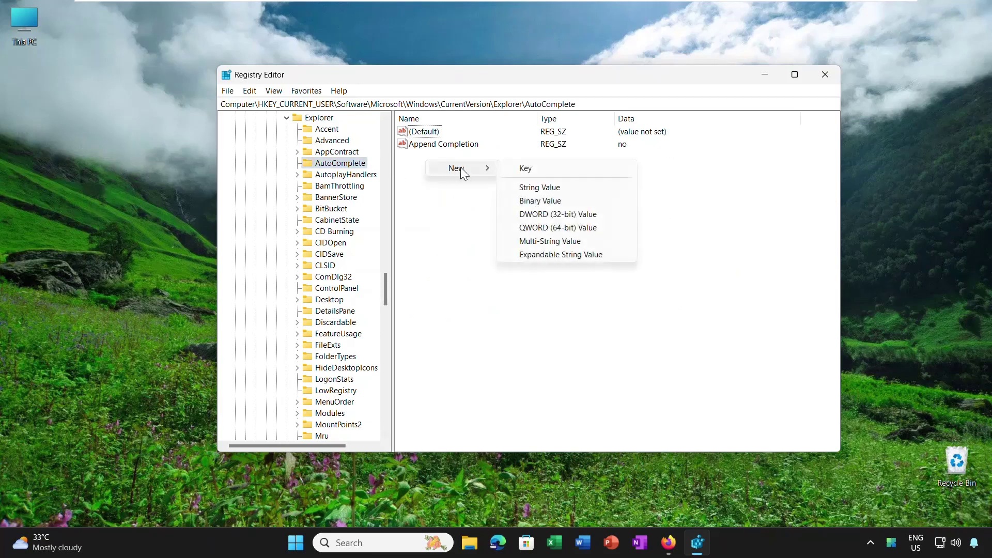
{"action": "left_click", "coordinate": [556, 189]}
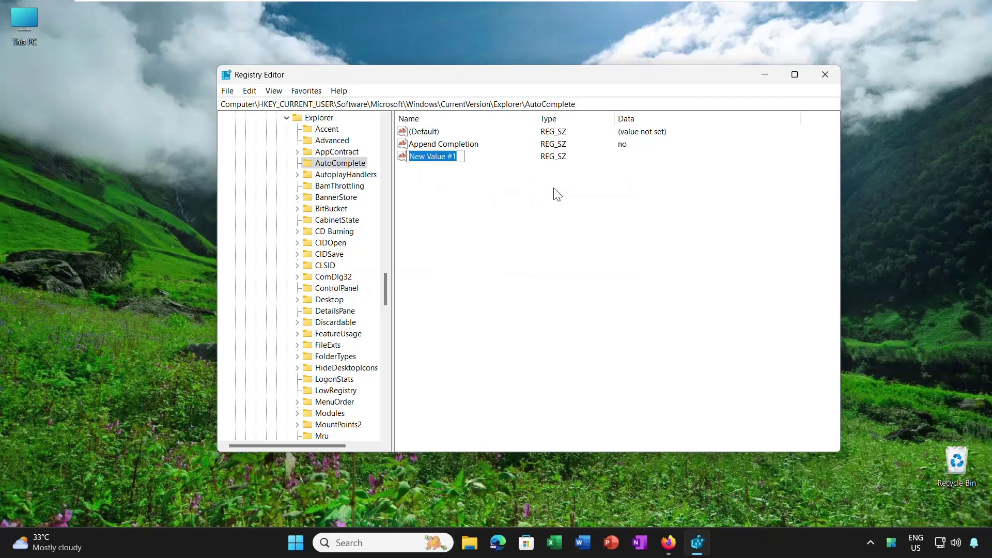
{"action": "type", "text": "AutoSuggest"}
{"action": "key", "text": "Return"}
{"action": "left_click", "coordinate": [444, 200]}
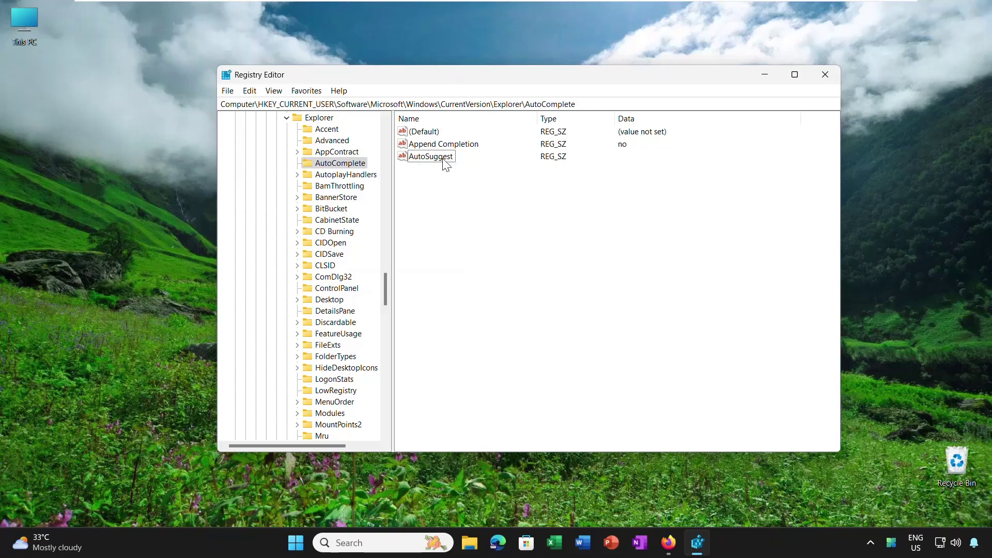
{"action": "double_click", "coordinate": [446, 163]}
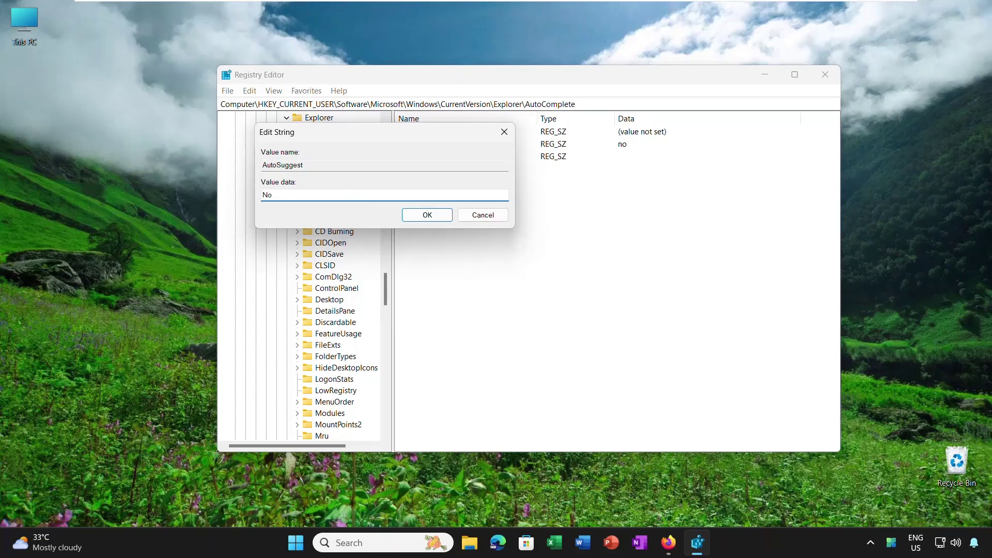
{"action": "left_click", "coordinate": [433, 218]}
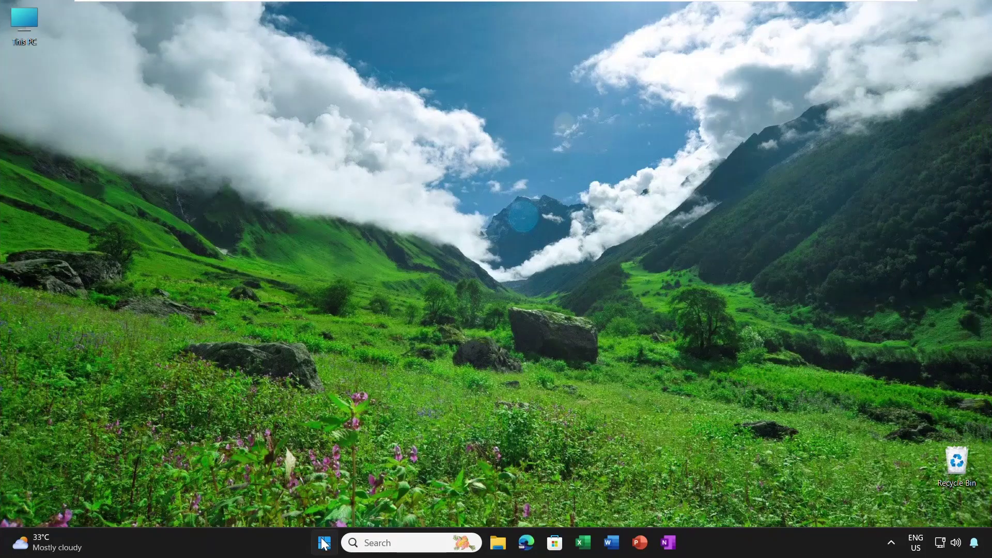
- Open Other troubleshooters under the System Troubleshoot settings and run the Windows audio troubleshooter in Get Help
{"action": "left_click", "coordinate": [324, 543]}
{"action": "left_click", "coordinate": [352, 166]}
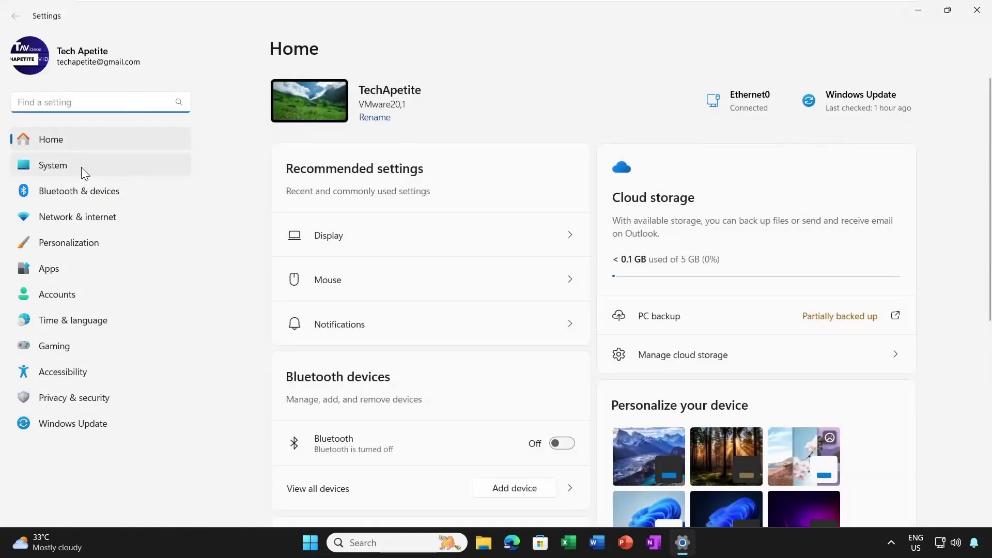
{"action": "left_click", "coordinate": [82, 167]}
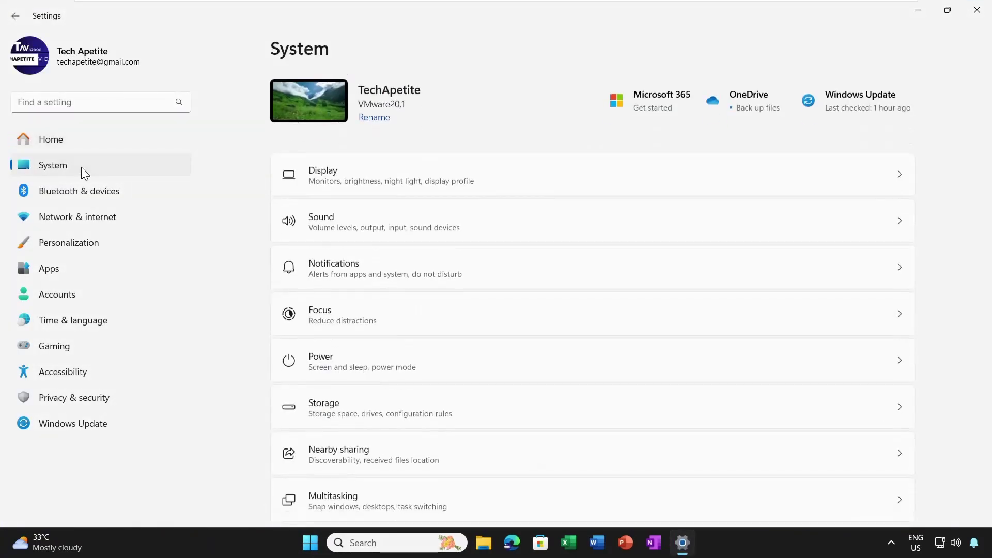
{"action": "scroll", "coordinate": [405, 309], "scroll_direction": "down", "scroll_amount": 5}
{"action": "left_click", "coordinate": [354, 367]}
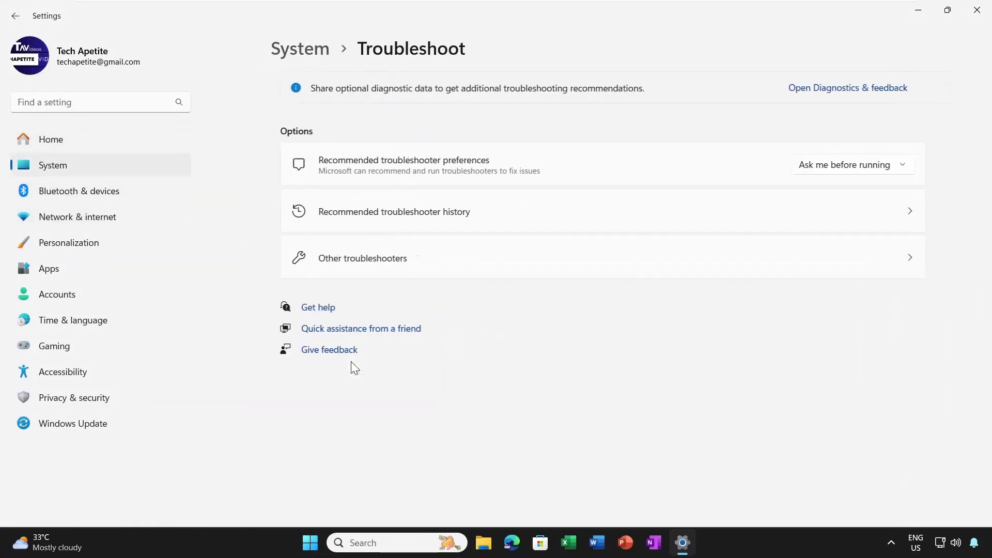
{"action": "left_click", "coordinate": [377, 268]}
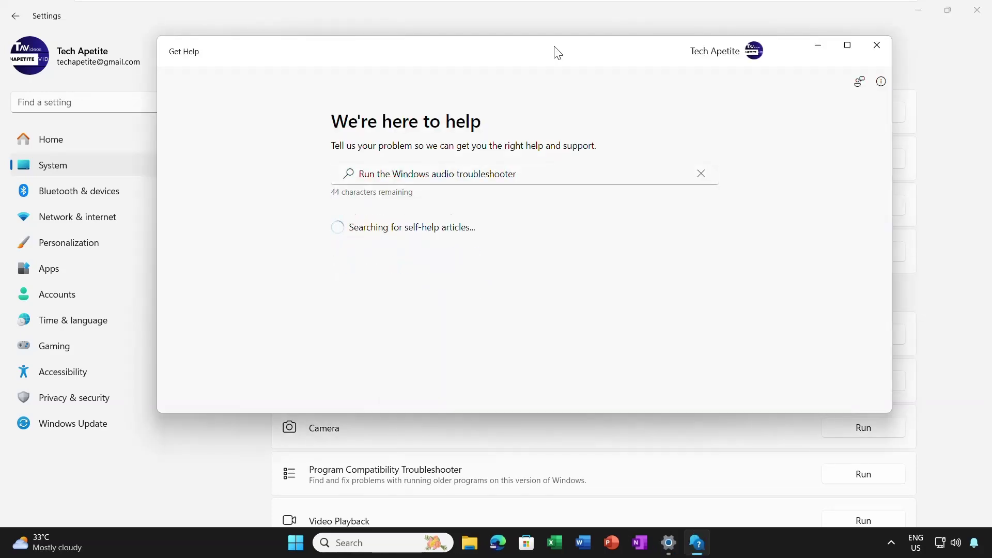
{"action": "left_click", "coordinate": [376, 290]}
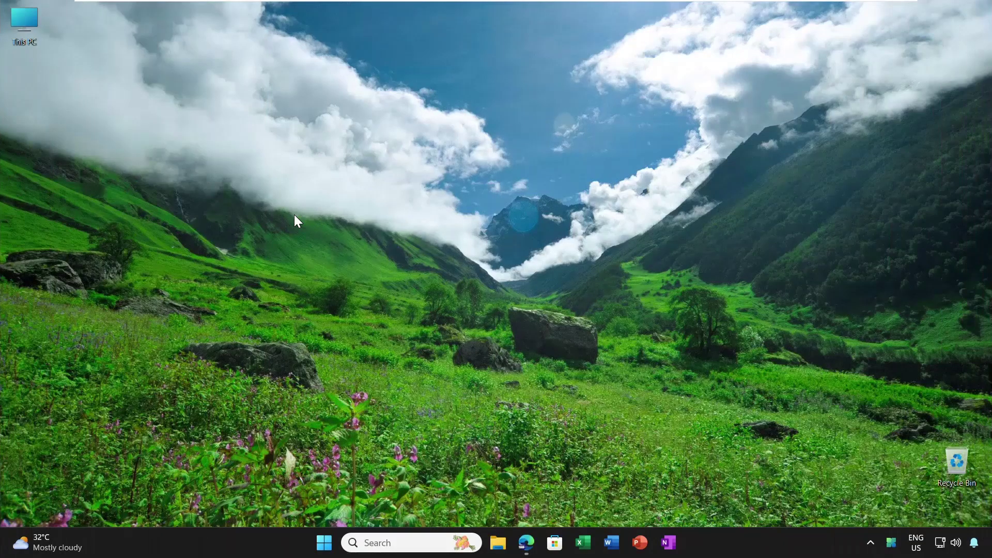
- Open the user's Temp folder with the Run command %temp%
{"action": "key", "text": "super+r"}
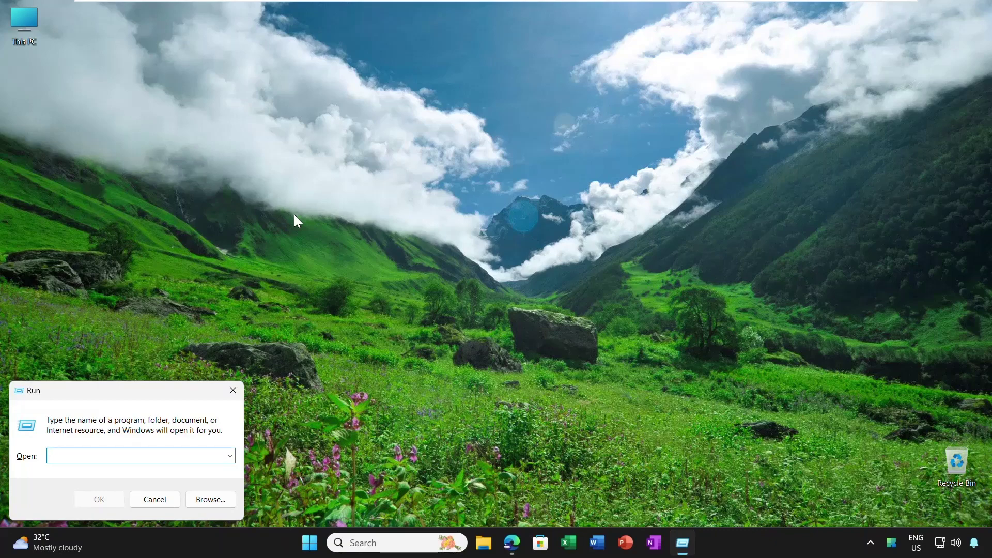
{"action": "type", "text": "%temp%"}
{"action": "key", "text": "Return"}
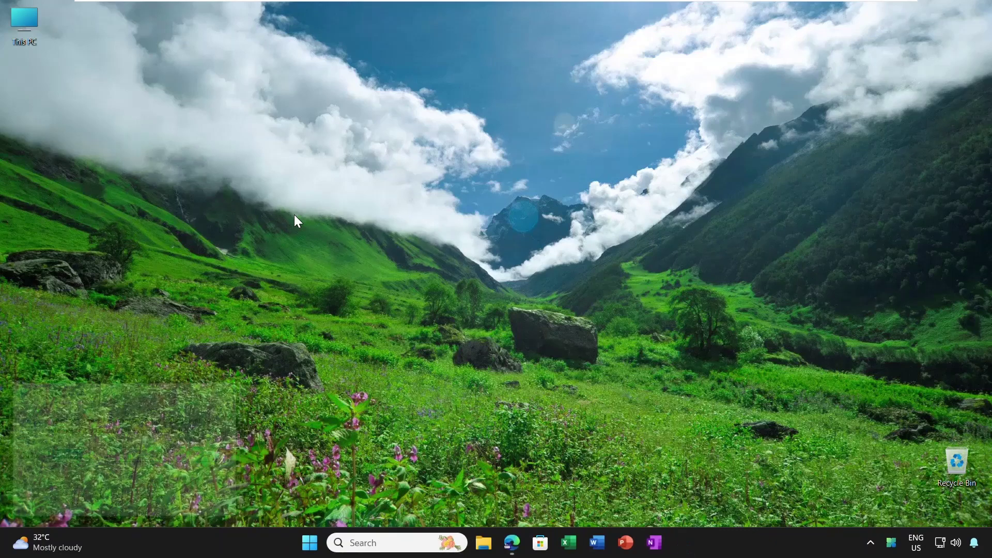
- Delete all items in the Temp folder, skip every file that is in use and close the folder window
{"action": "key", "text": "ctrl+a"}
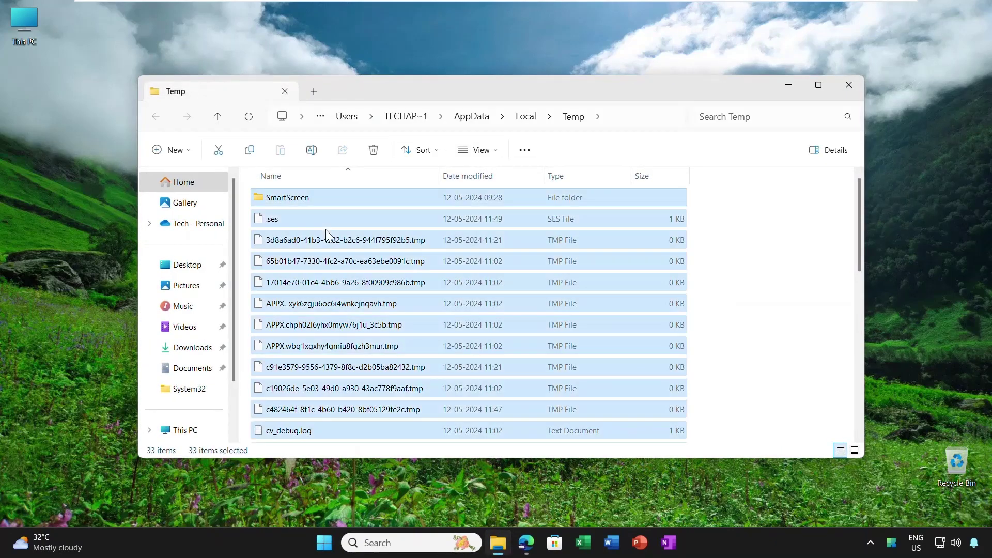
{"action": "left_click", "coordinate": [372, 154]}
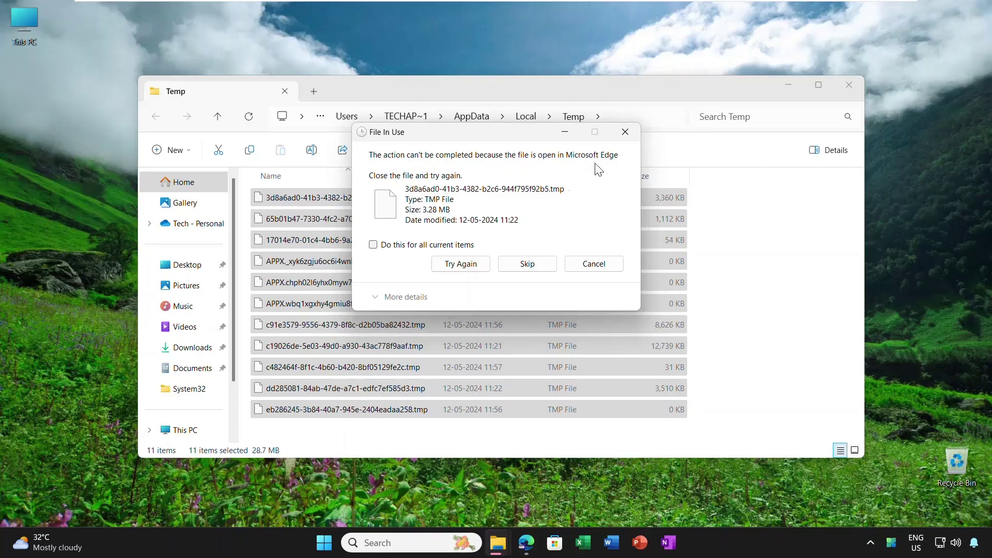
{"action": "left_click", "coordinate": [403, 246]}
{"action": "left_click", "coordinate": [525, 265]}
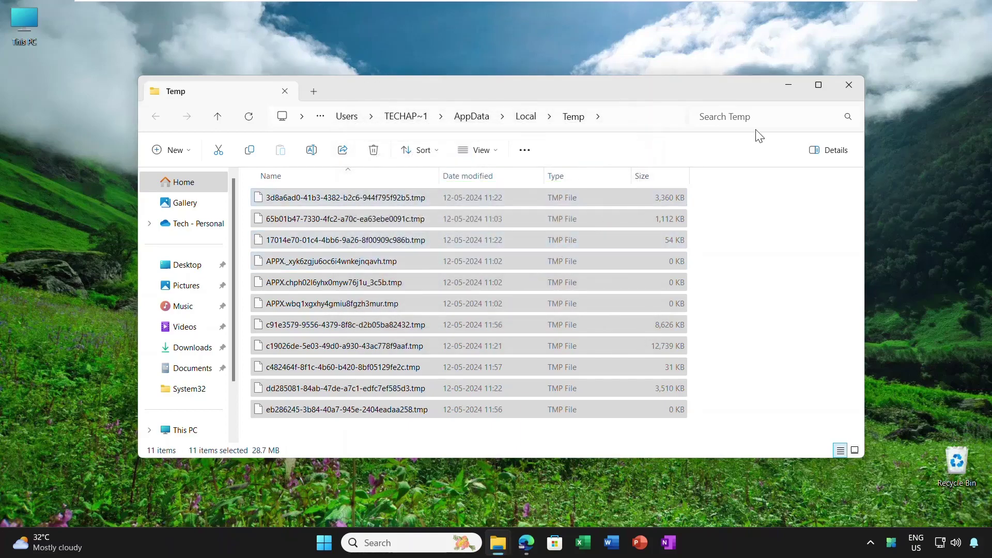
{"action": "left_click", "coordinate": [848, 87]}
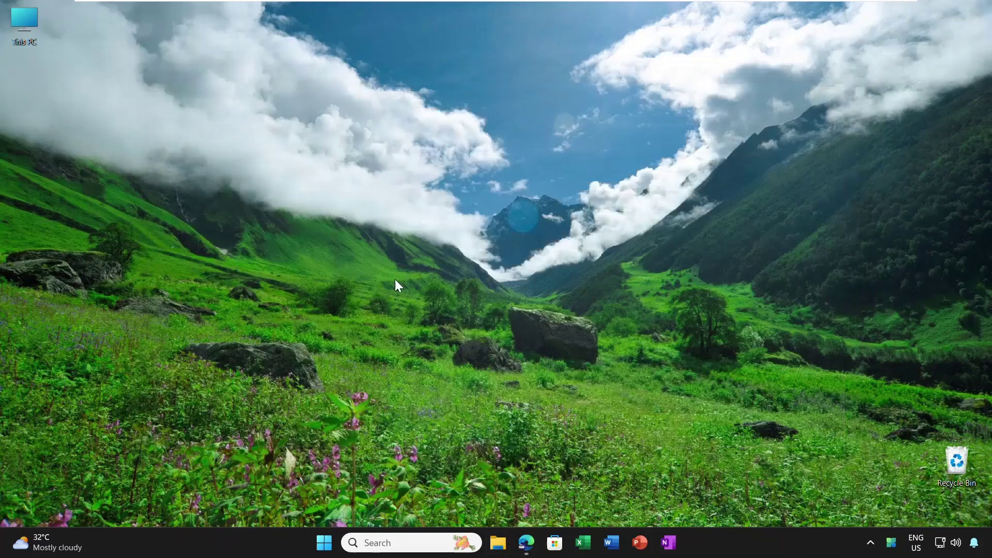
- Open the folder Windows\SoftwareDistribution\Download on Local Disk (C:) in File Explorer
{"action": "left_click", "coordinate": [497, 544]}
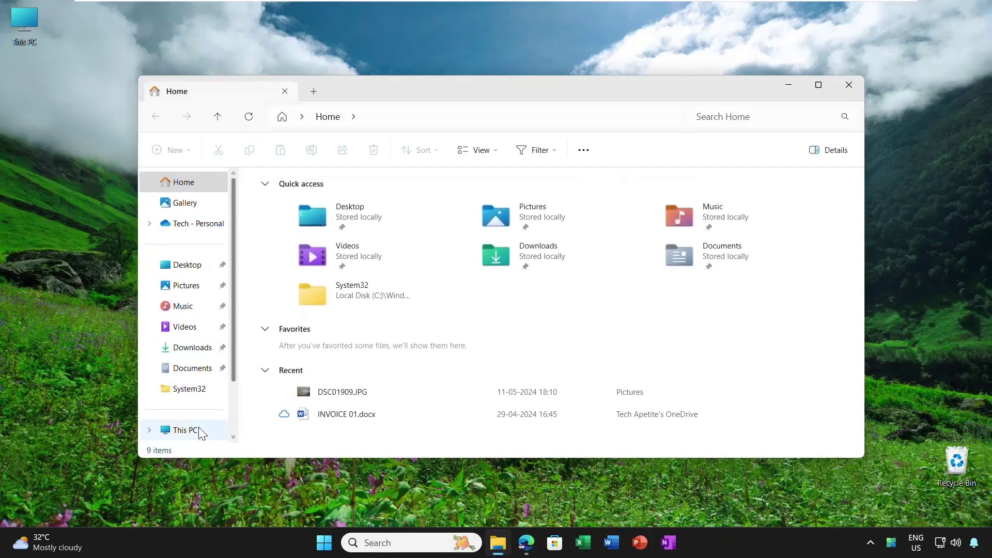
{"action": "left_click", "coordinate": [199, 430]}
{"action": "double_click", "coordinate": [305, 199]}
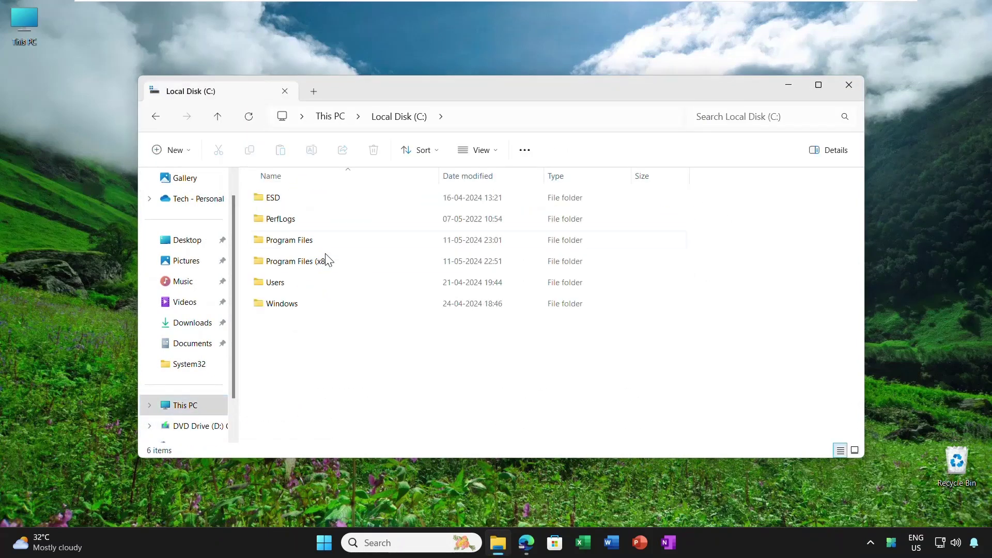
{"action": "double_click", "coordinate": [298, 303]}
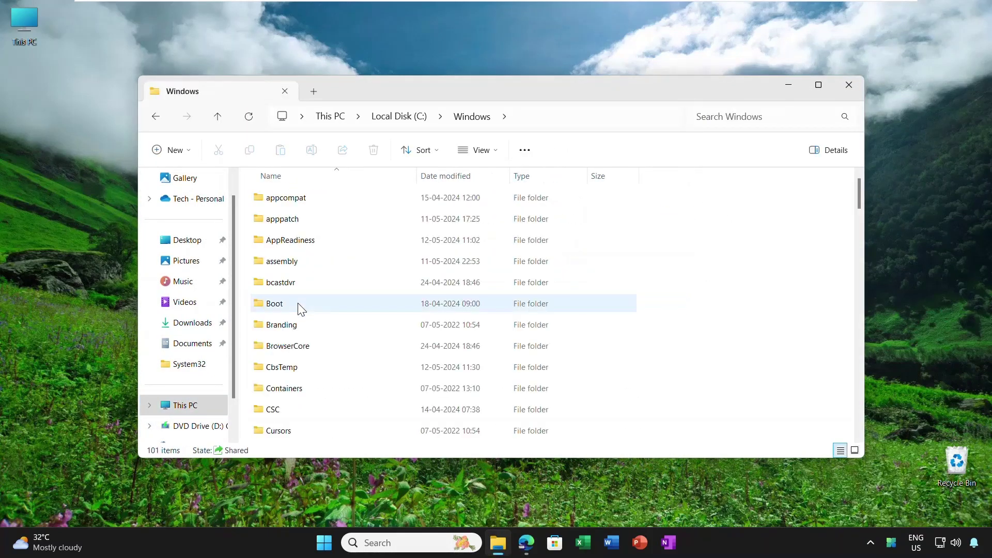
{"action": "scroll", "coordinate": [313, 331], "scroll_direction": "down", "scroll_amount": 18}
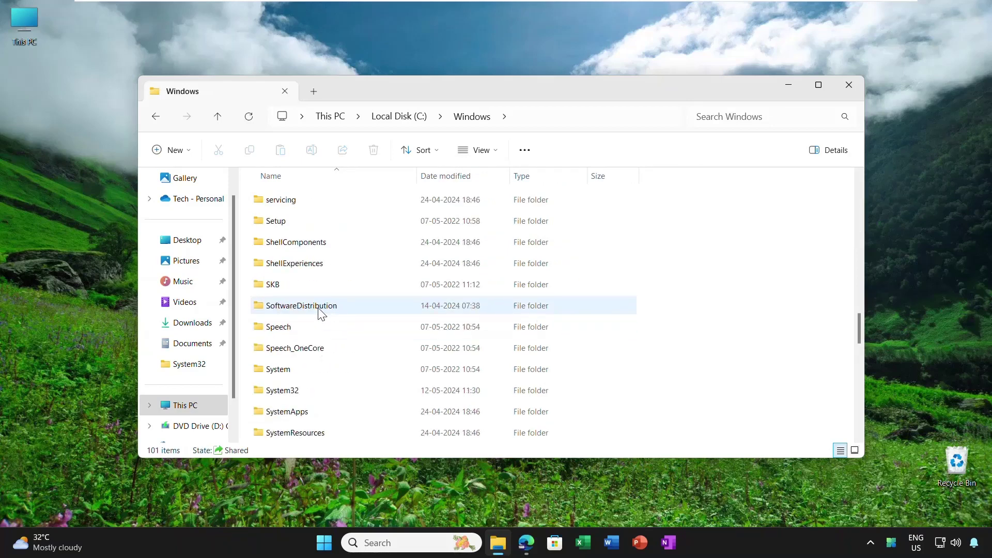
{"action": "double_click", "coordinate": [320, 310]}
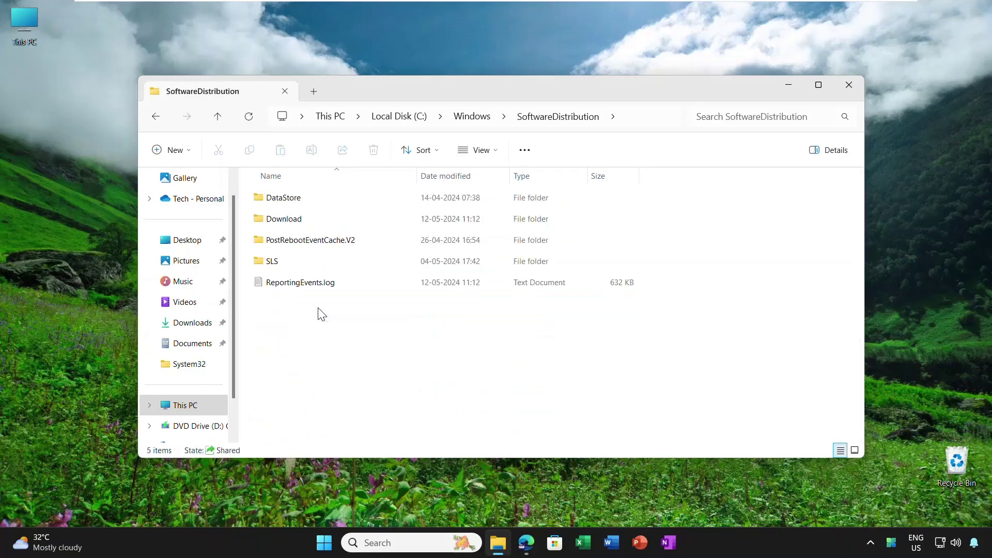
{"action": "double_click", "coordinate": [303, 220]}
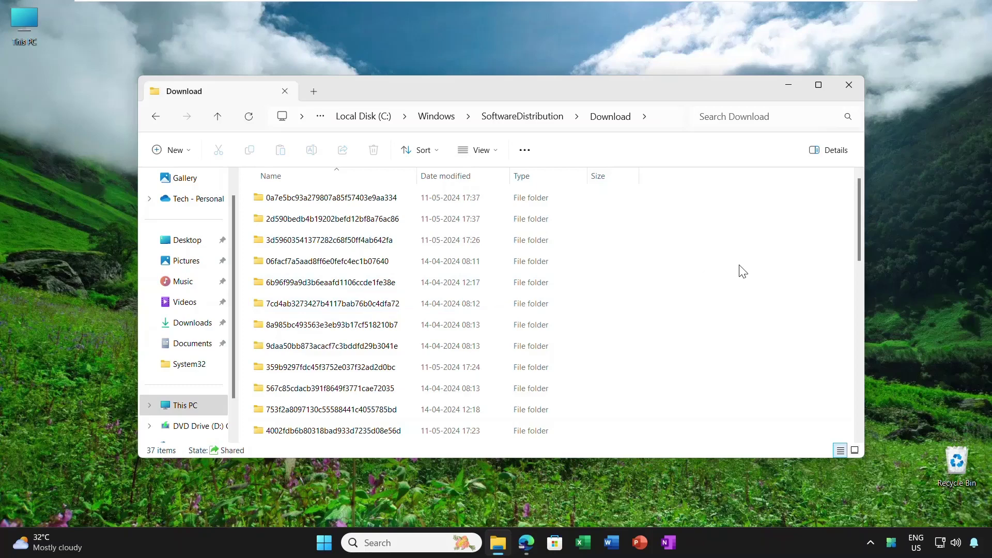
- Delete everything in the SoftwareDistribution Download folder, granting administrator permission for all current items
{"action": "key", "text": "ctrl+a"}
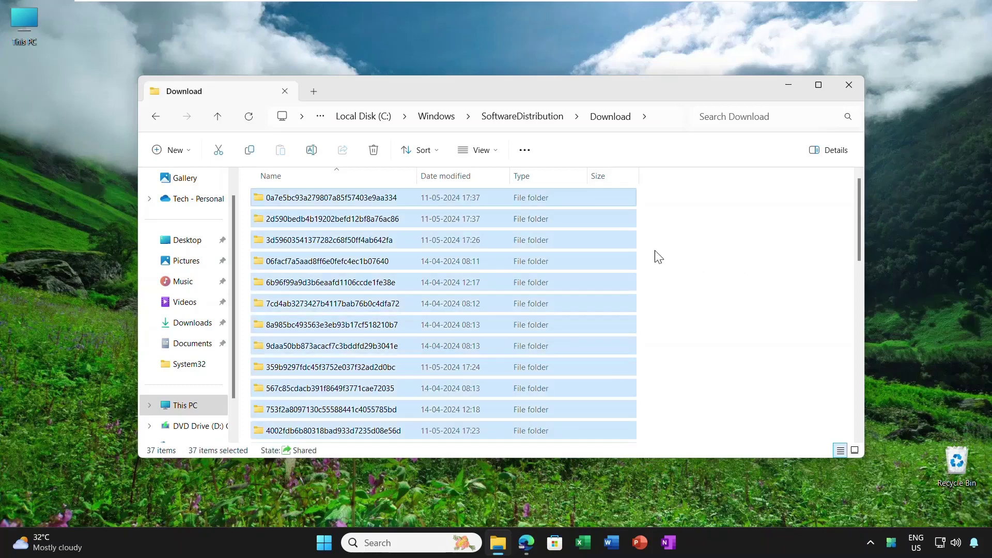
{"action": "left_click", "coordinate": [374, 153]}
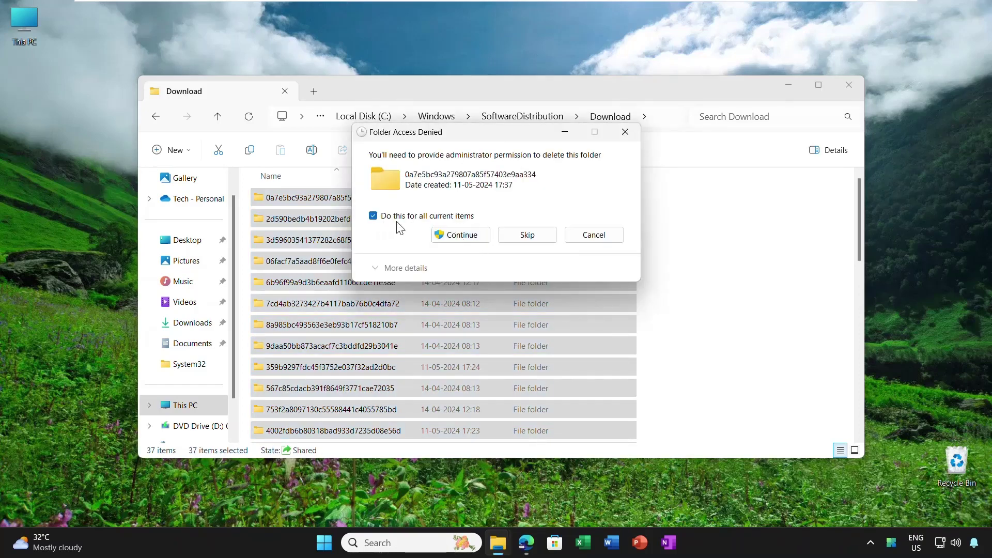
{"action": "left_click", "coordinate": [463, 236]}
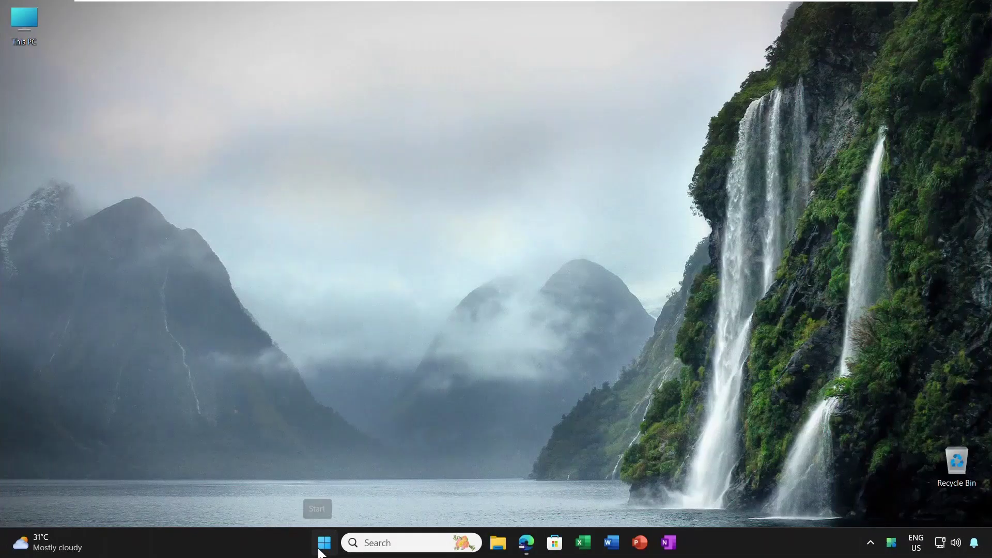
- Search for "windows feat" and open Turn Windows features on or off
{"action": "left_click", "coordinate": [321, 548]}
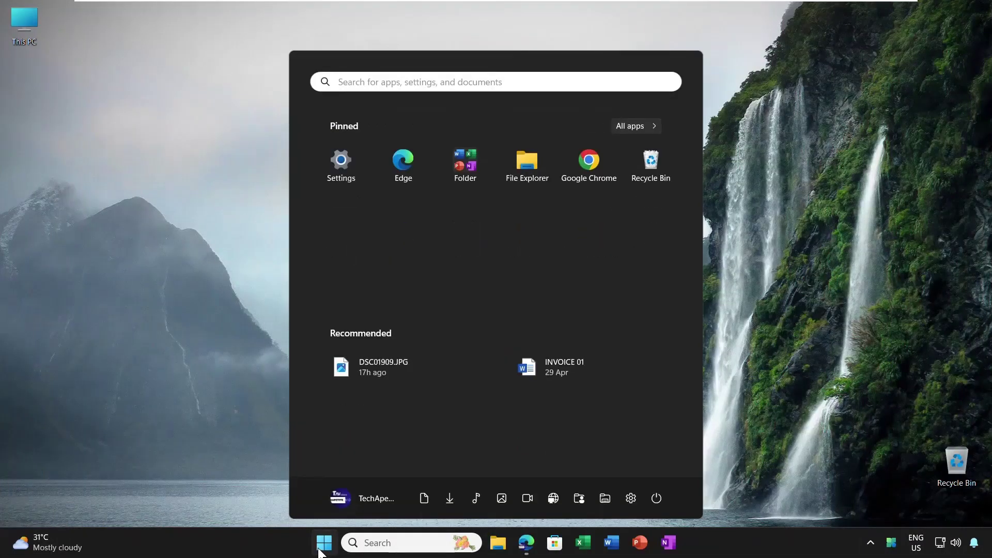
{"action": "type", "text": "windows f"}
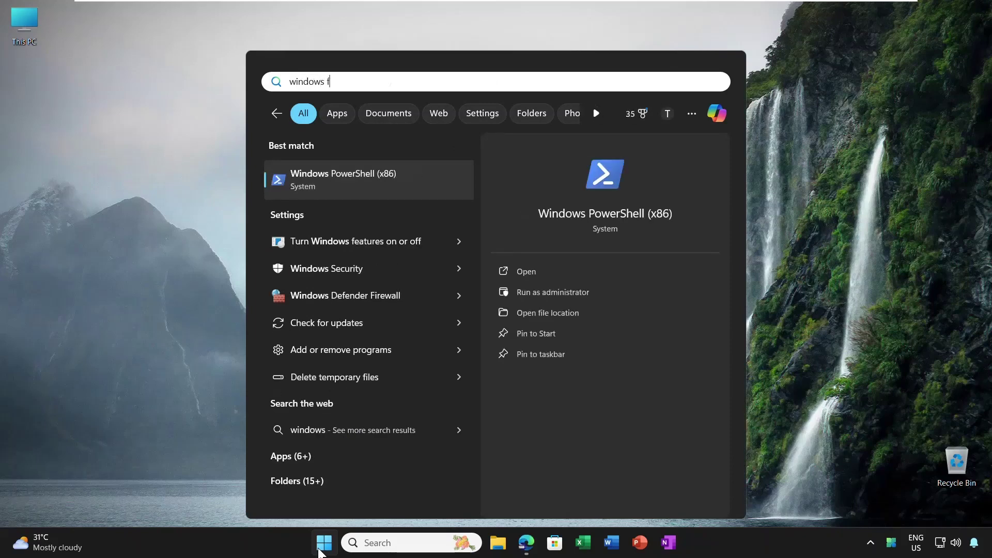
{"action": "type", "text": "eat"}
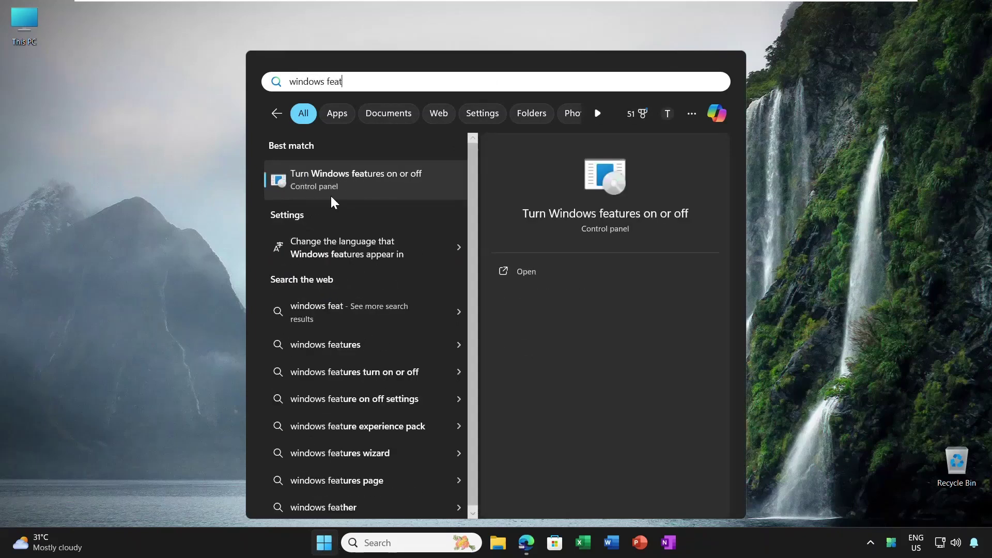
{"action": "left_click", "coordinate": [376, 182]}
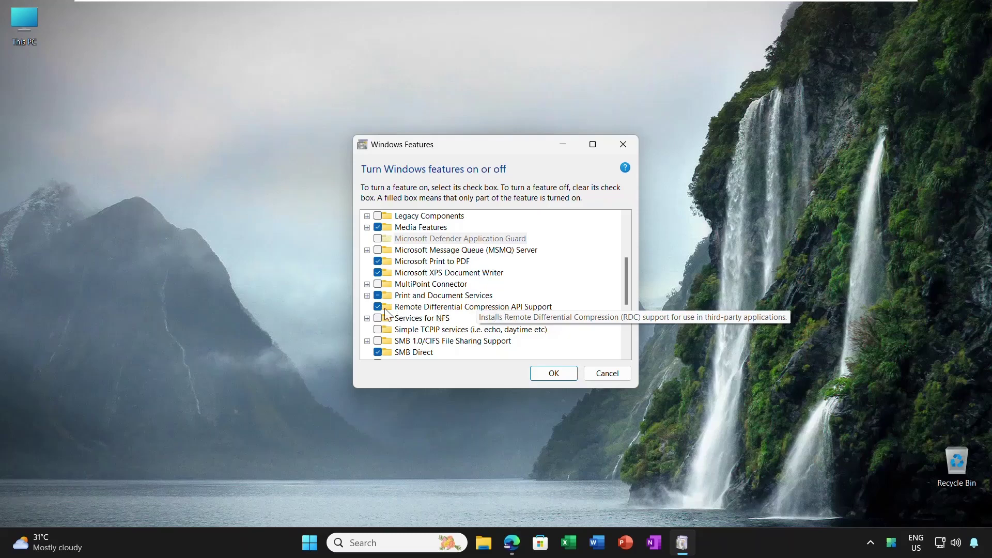
- Turn off Remote Differential Compression API Support, apply the change and close Windows Features
{"action": "left_click", "coordinate": [378, 308]}
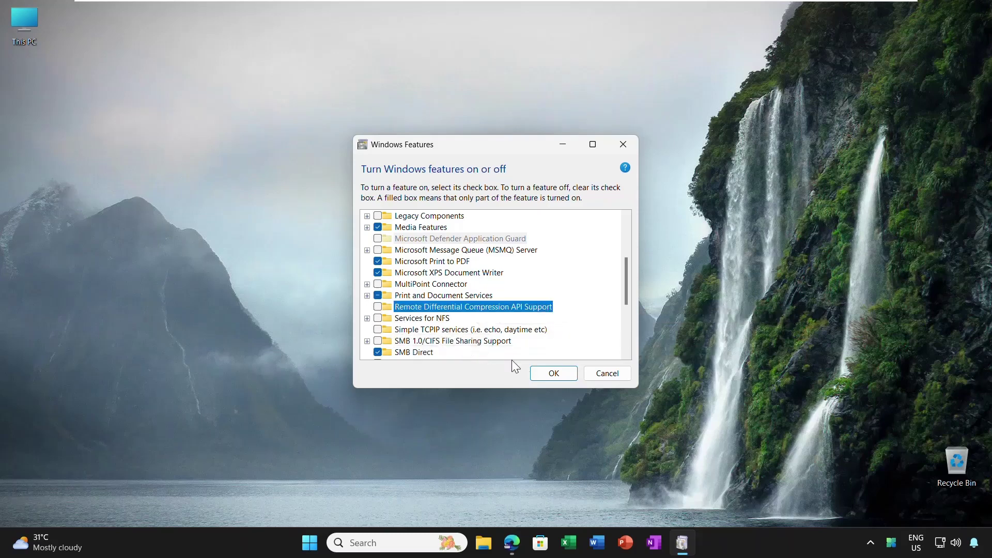
{"action": "left_click", "coordinate": [543, 375]}
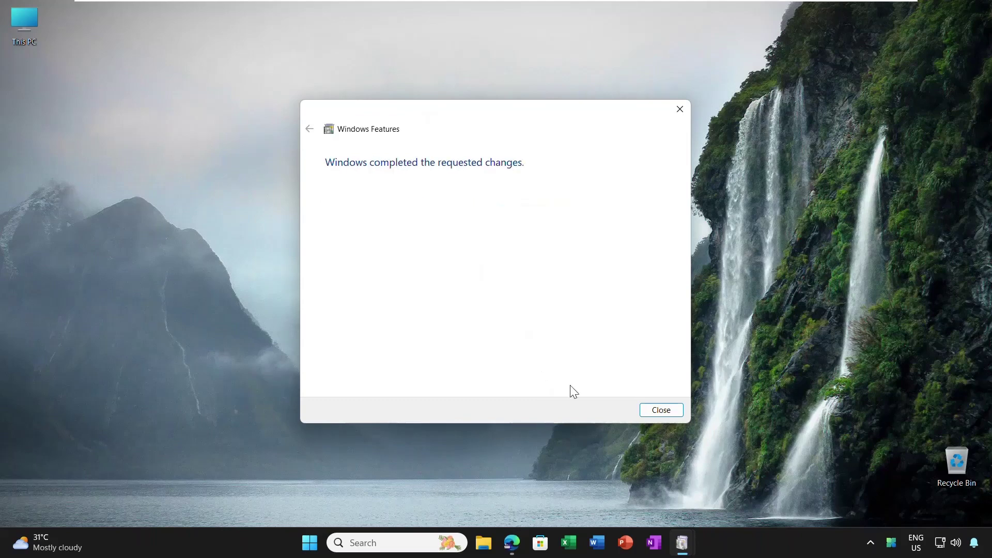
{"action": "left_click", "coordinate": [665, 411]}
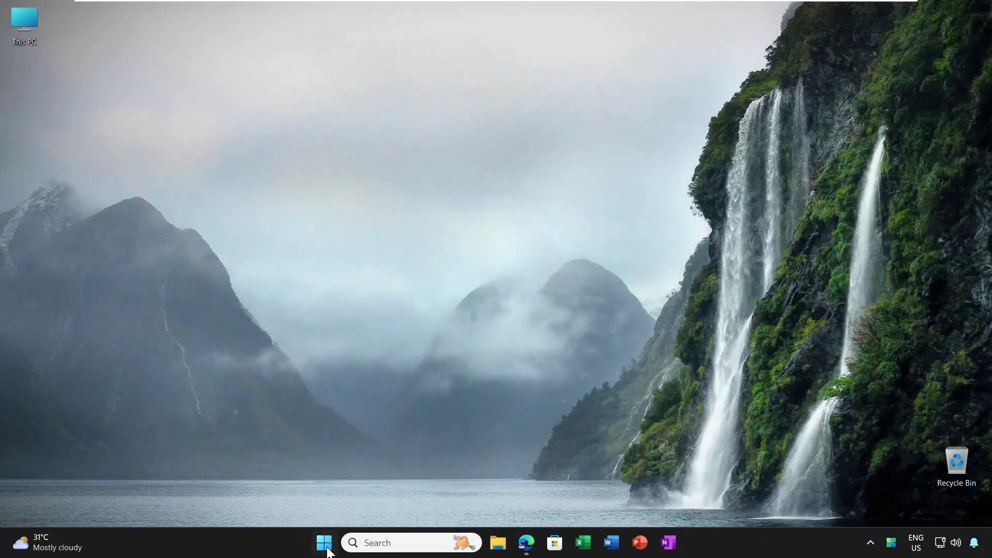
- Open Command Prompt as administrator and flush the DNS resolver cache with ipconfig /flushdns
{"action": "left_click", "coordinate": [328, 551]}
{"action": "type", "text": "com"}
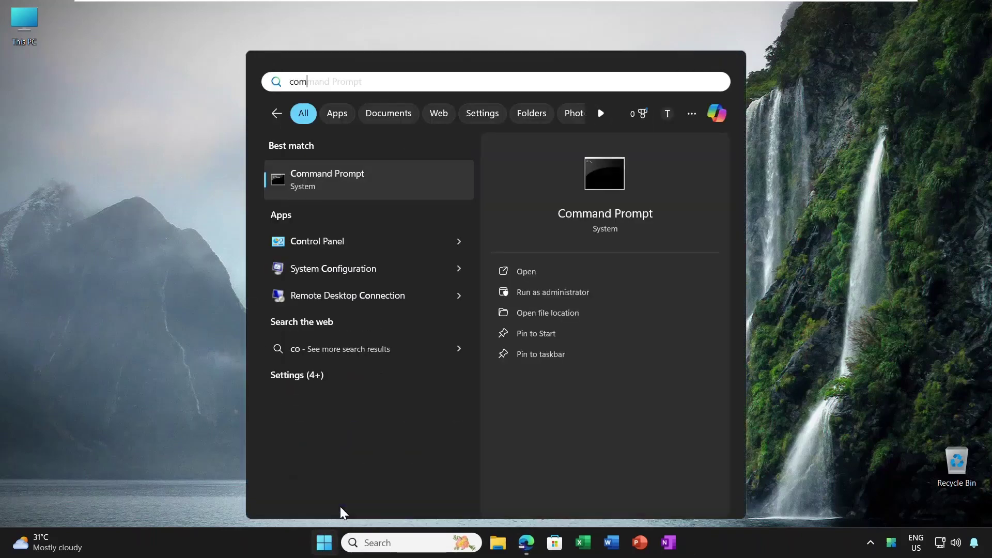
{"action": "type", "text": "m"}
{"action": "left_click", "coordinate": [535, 293]}
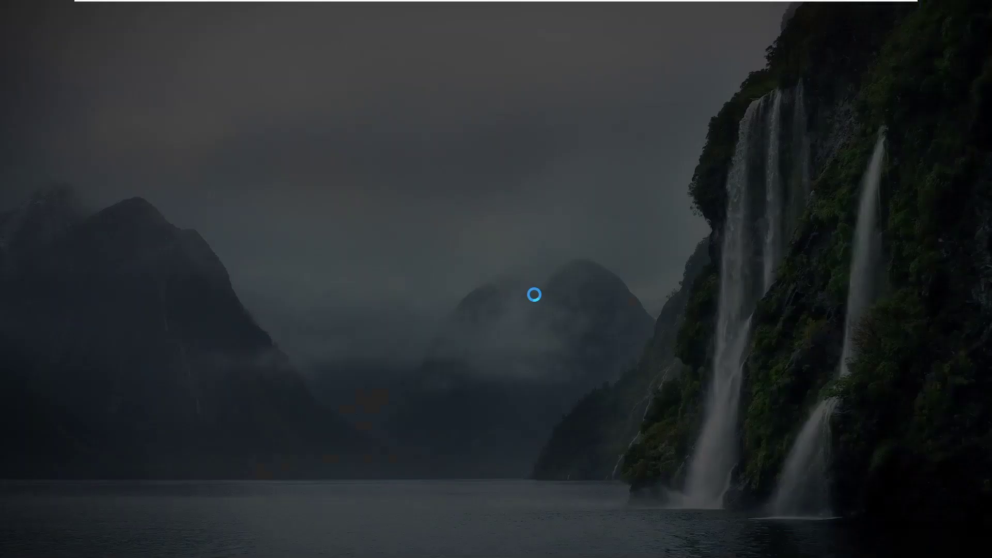
{"action": "left_click", "coordinate": [444, 377]}
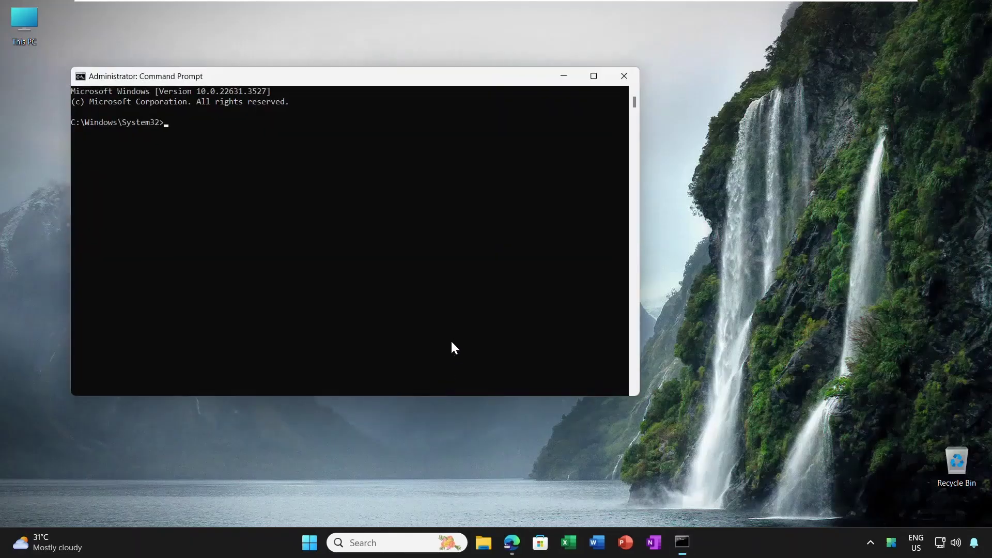
{"action": "type", "text": "ipconfig /flushdns"}
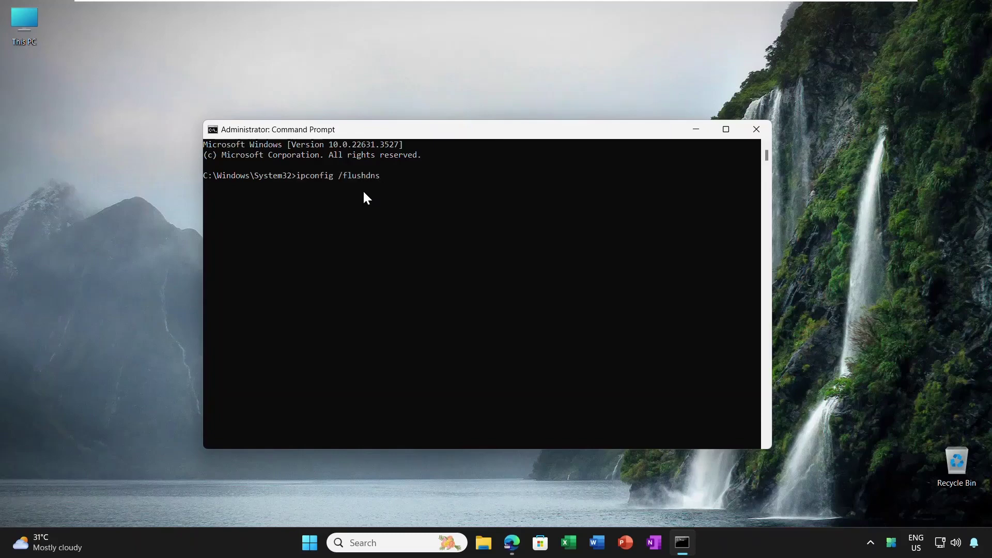
{"action": "key", "text": "Return"}
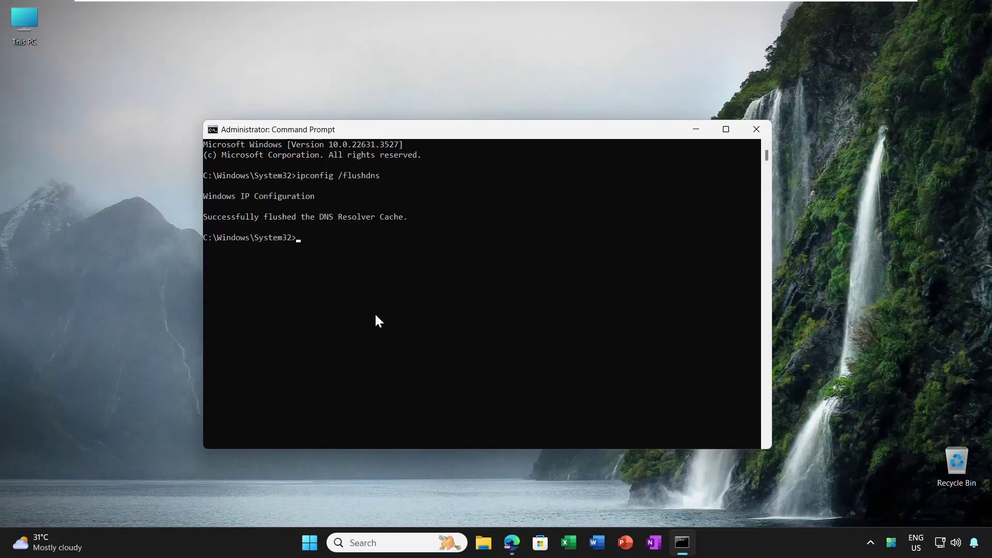
- Reset the Winsock catalog by running netsh winsock reset in the elevated Command Prompt
{"action": "type", "text": "netsh winsock reset"}
{"action": "key", "text": "Return"}
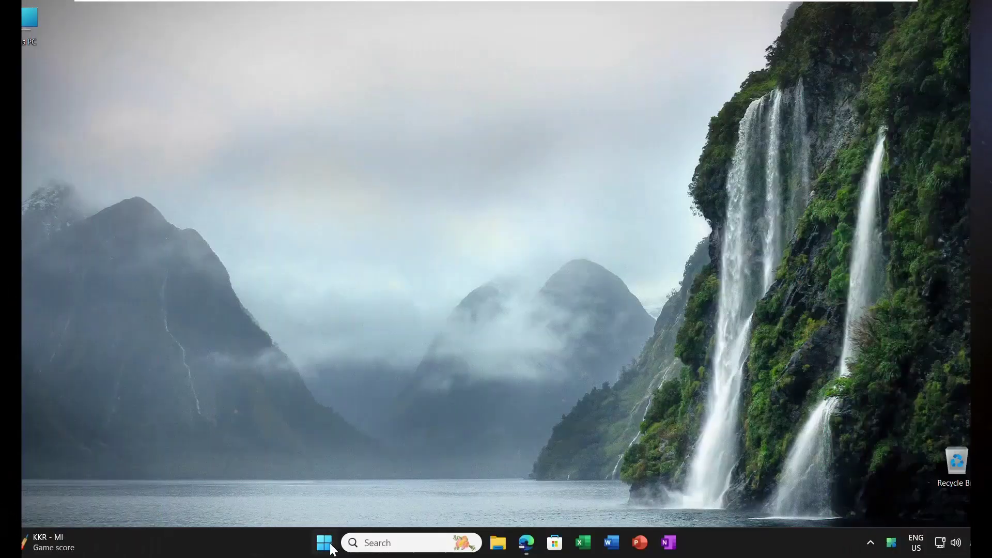
- Enable Use TLS 1.1 in the advanced security settings of Internet Options and apply the change
{"action": "left_click", "coordinate": [327, 542]}
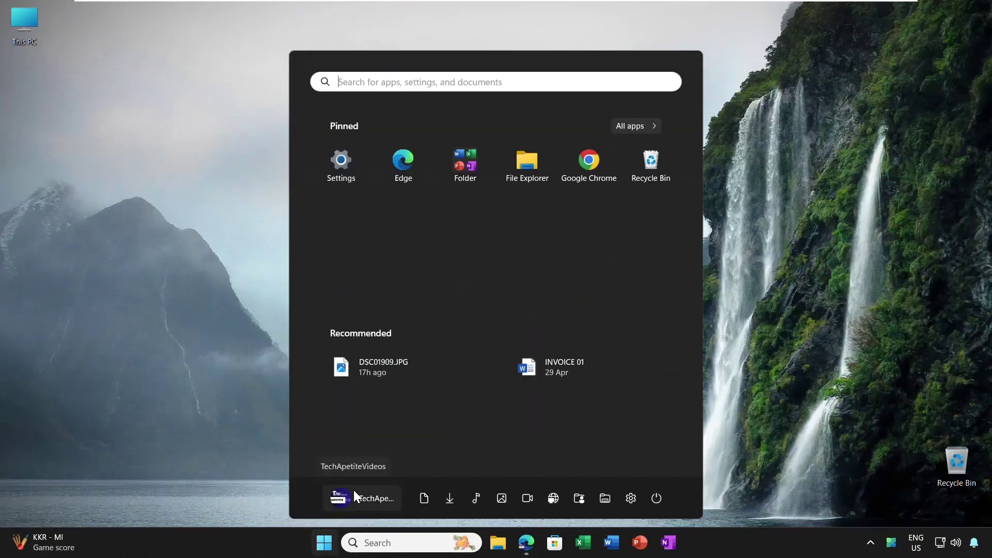
{"action": "type", "text": "interne"}
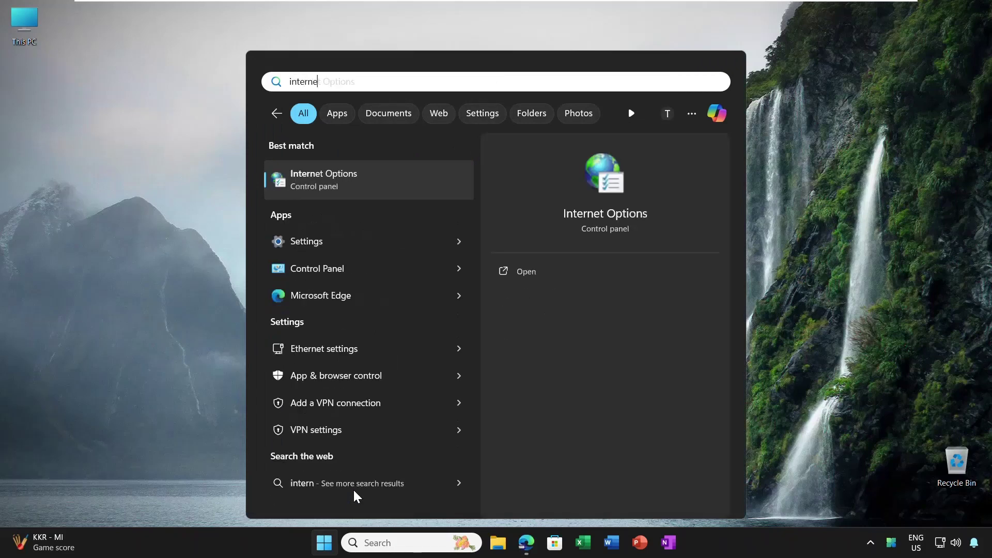
{"action": "type", "text": "t"}
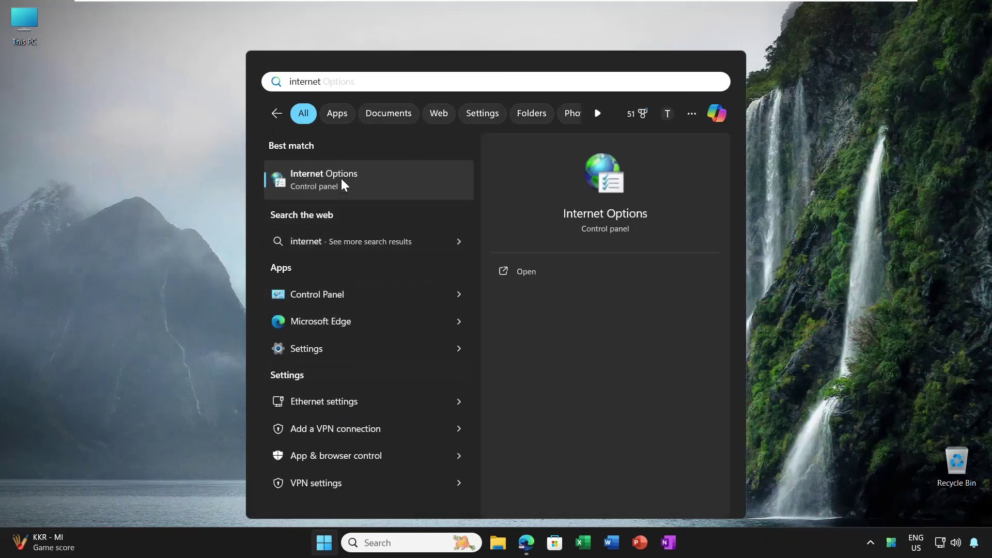
{"action": "left_click", "coordinate": [341, 183]}
{"action": "left_click", "coordinate": [532, 146]}
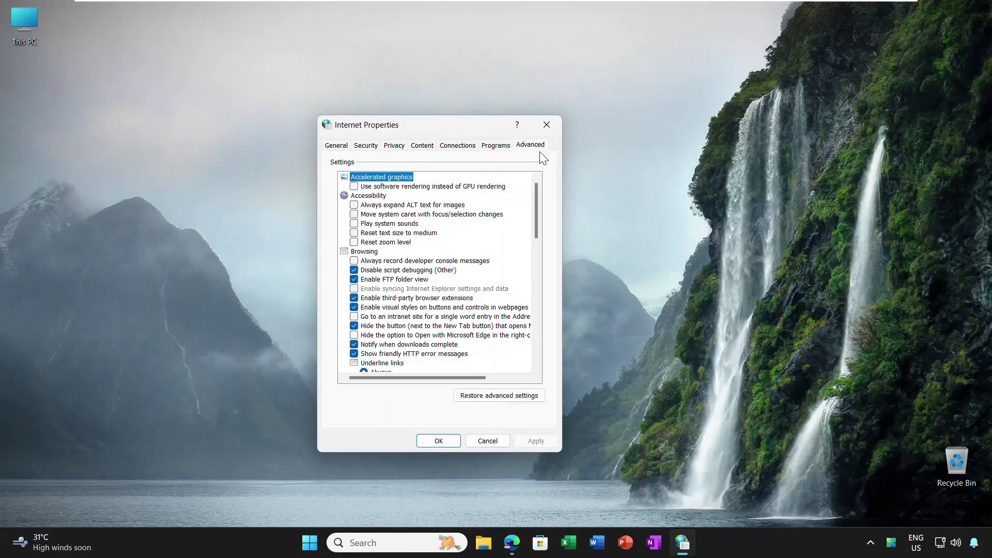
{"action": "scroll", "coordinate": [398, 344], "scroll_direction": "down", "scroll_amount": 15}
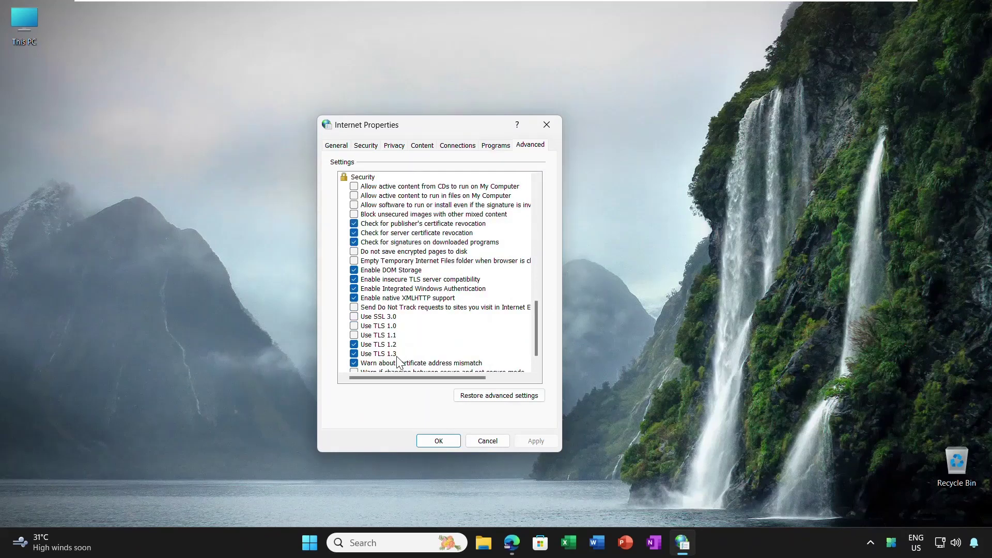
{"action": "left_click", "coordinate": [353, 336]}
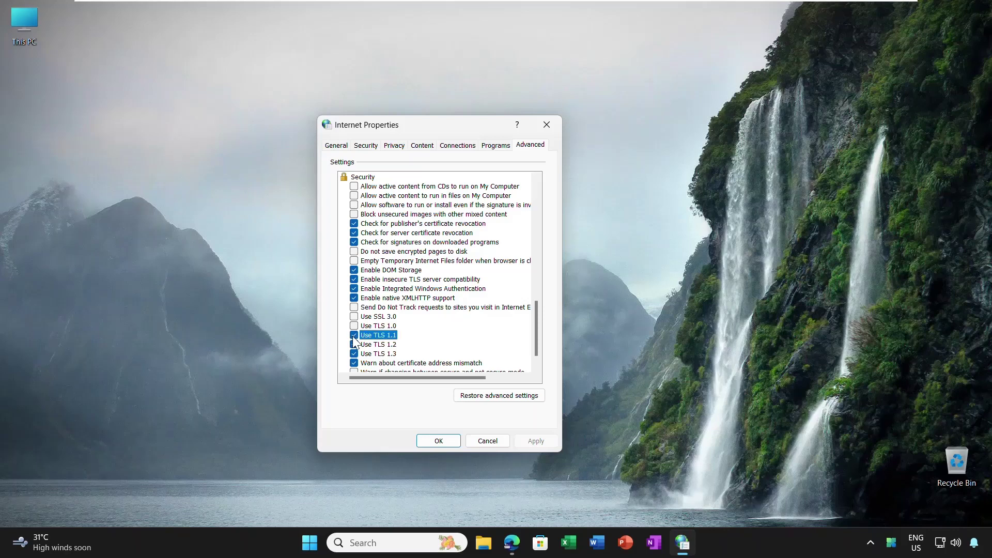
{"action": "left_click", "coordinate": [523, 443]}
{"action": "left_click", "coordinate": [448, 442]}
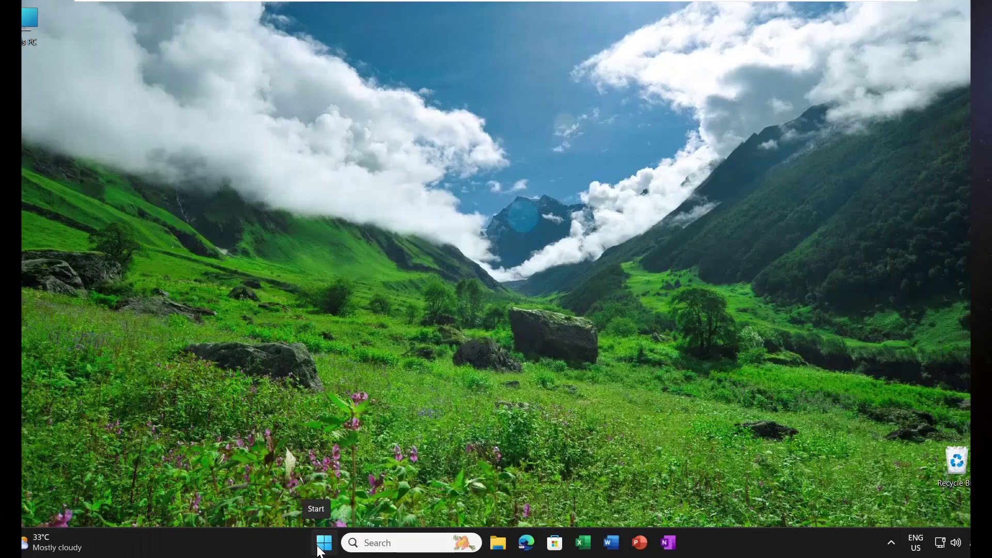
- Turn on Snap windows in the system's Multitasking settings
{"action": "left_click", "coordinate": [323, 543]}
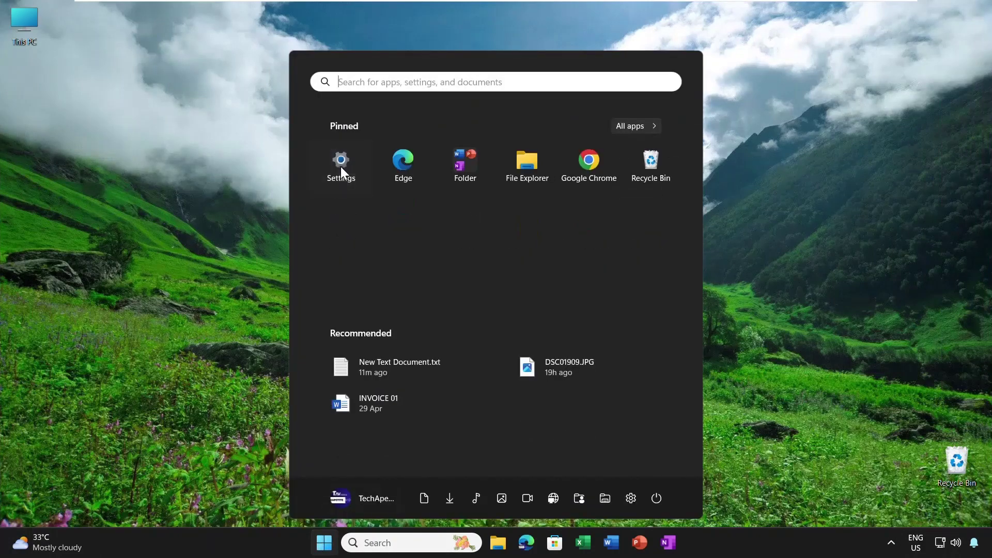
{"action": "left_click", "coordinate": [340, 167]}
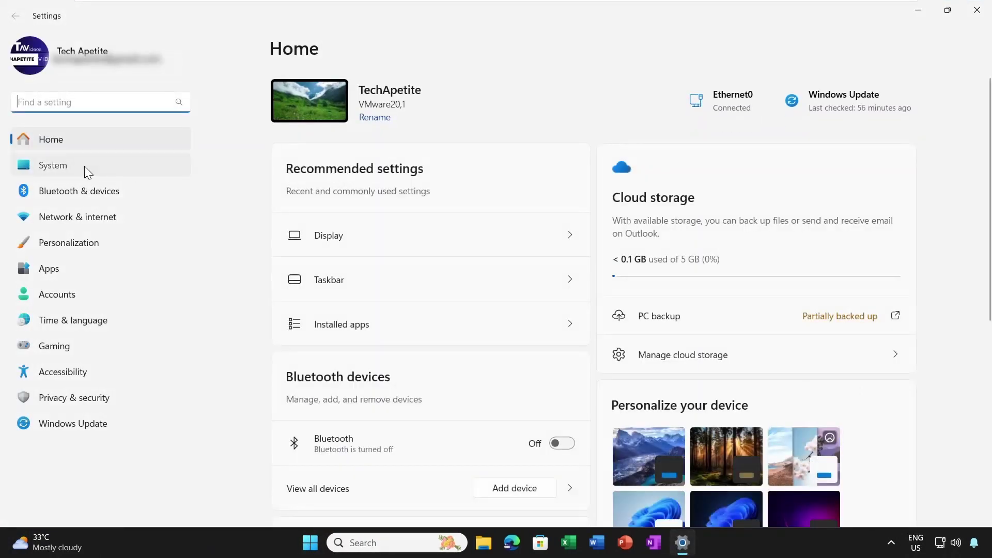
{"action": "left_click", "coordinate": [85, 167]}
{"action": "scroll", "coordinate": [331, 433], "scroll_direction": "down", "scroll_amount": 1}
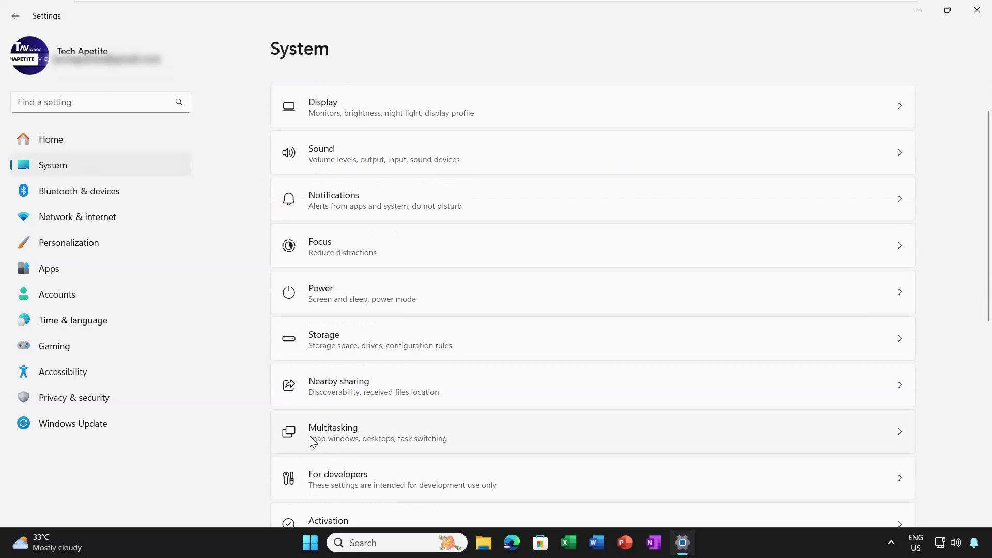
{"action": "left_click", "coordinate": [399, 440]}
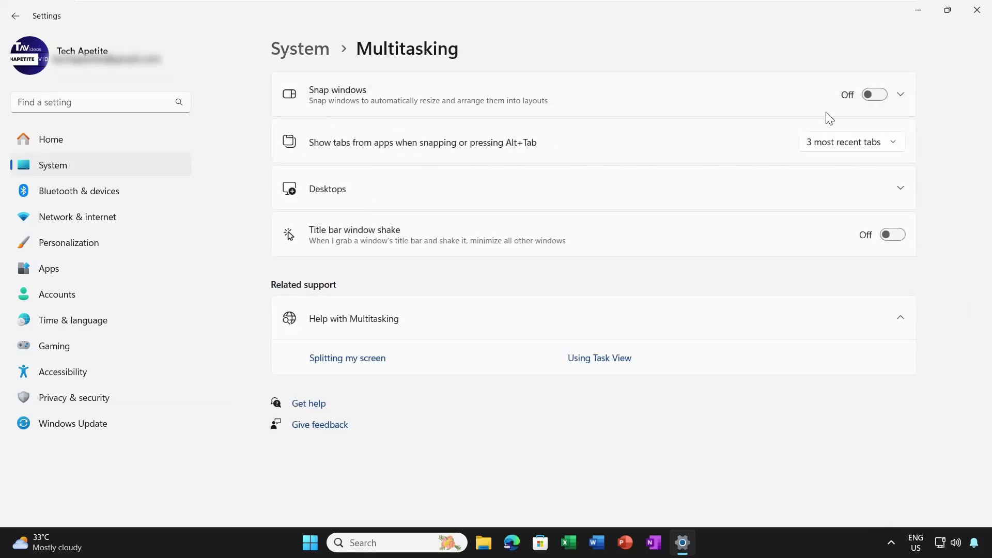
{"action": "left_click", "coordinate": [875, 95]}
{"action": "mouse_move", "coordinate": [948, 10]}
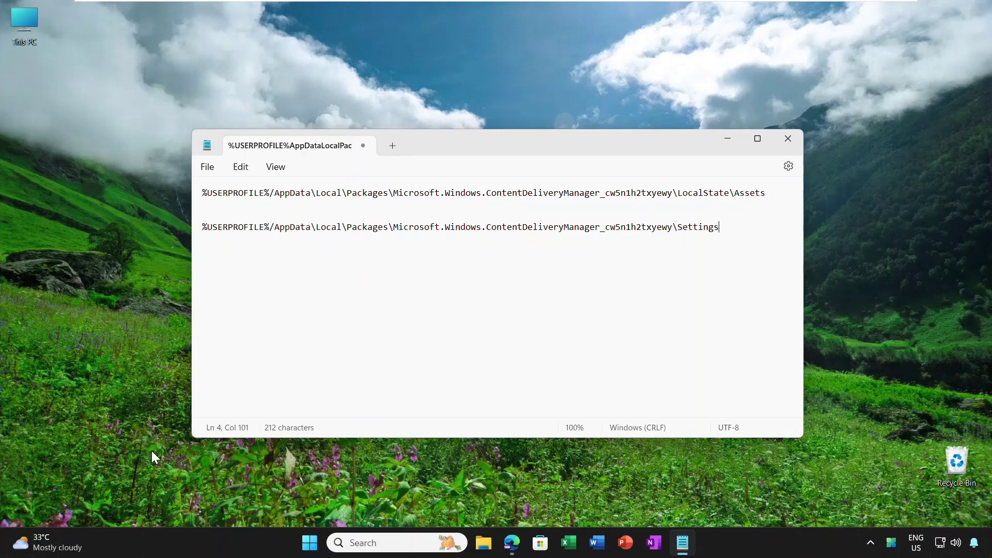
- Open %USERPROFILE%/AppData\Local\Packages\Microsoft.Windows.ContentDeliveryManager_cw5n1h2txyewy\LocalState\Assets through Run, using the path copied from the Notepad note
{"action": "key", "text": "super+r"}
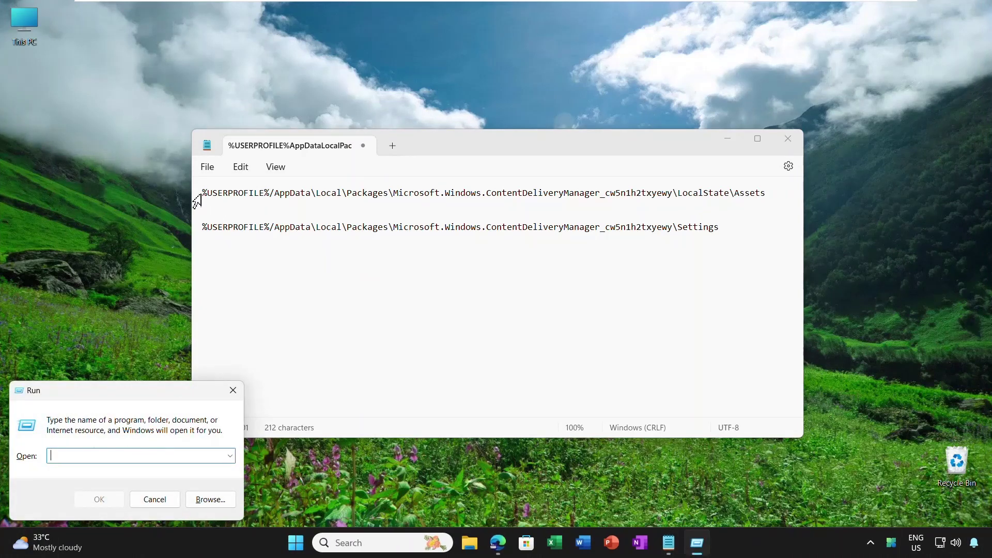
{"action": "left_click_drag", "start_coordinate": [204, 197], "coordinate": [772, 193]}
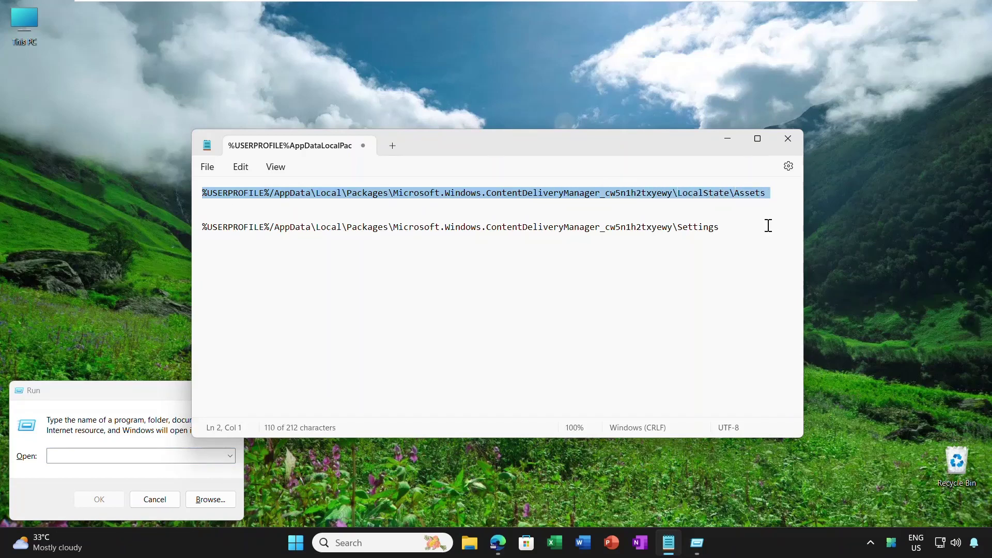
{"action": "left_click", "coordinate": [95, 458]}
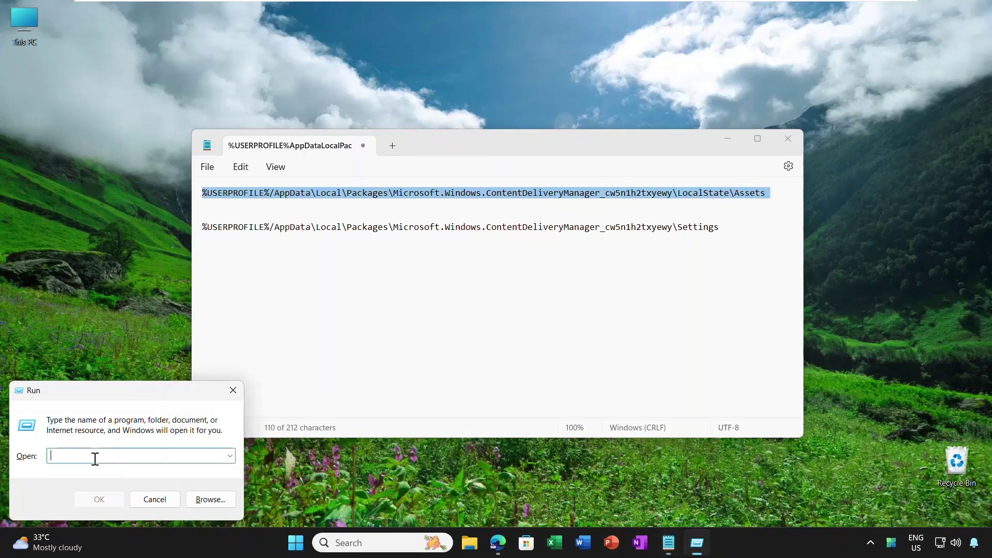
{"action": "right_click", "coordinate": [96, 459]}
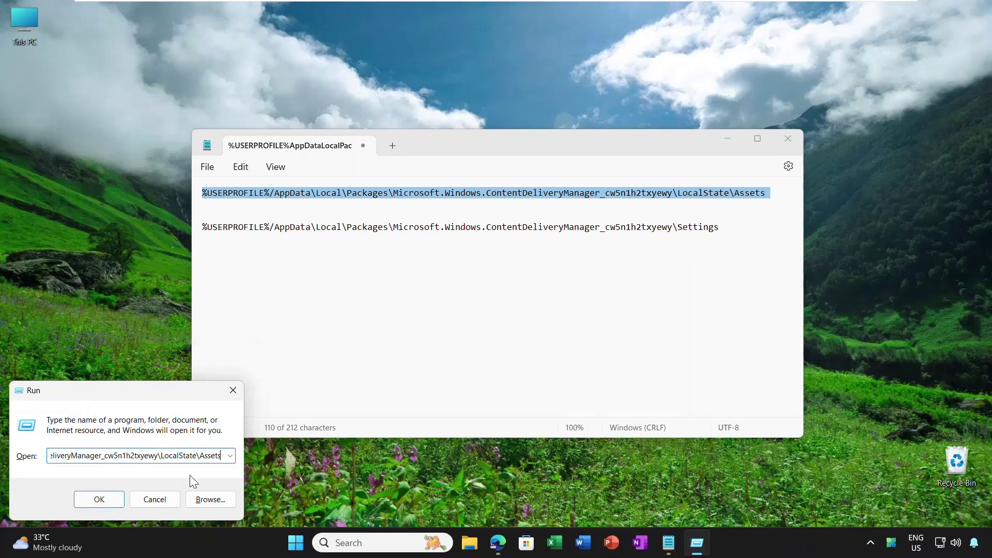
{"action": "left_click", "coordinate": [99, 500]}
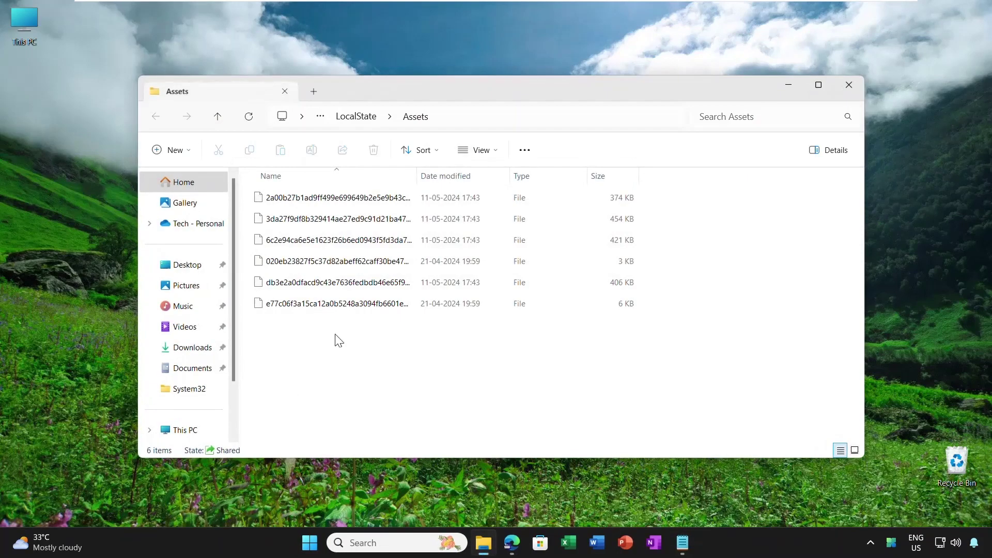
- Delete all files in the Assets folder and close its window
{"action": "left_click_drag", "start_coordinate": [306, 351], "coordinate": [430, 198]}
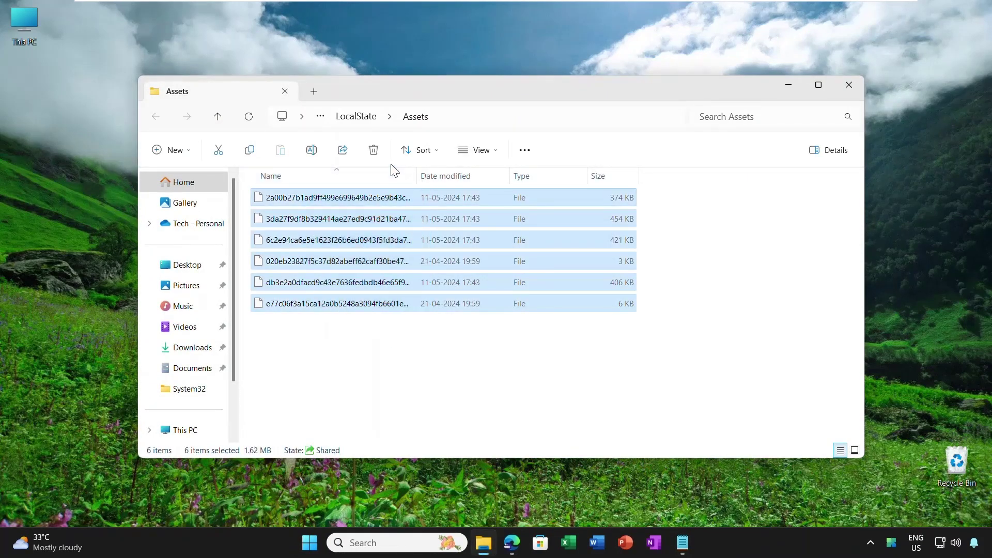
{"action": "left_click", "coordinate": [375, 150]}
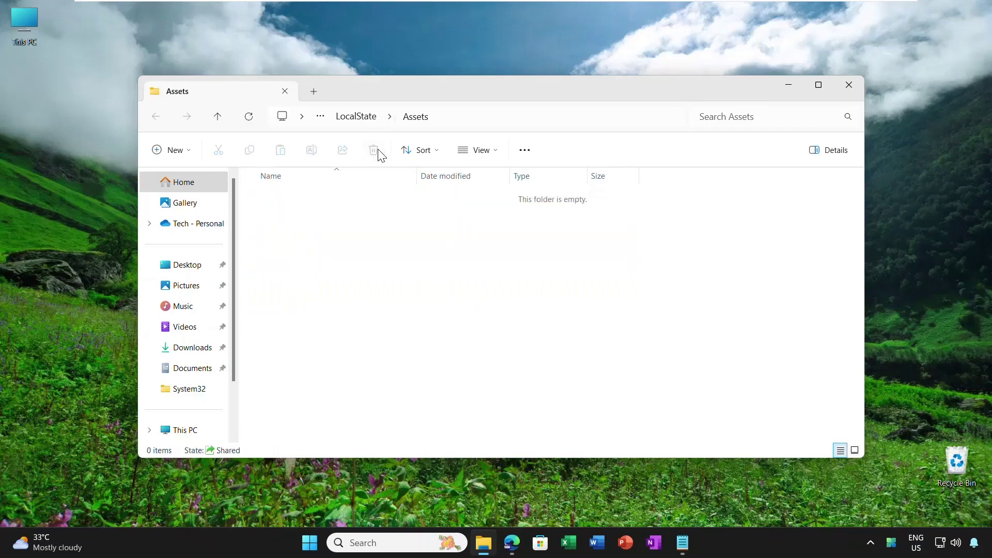
{"action": "left_click", "coordinate": [846, 91]}
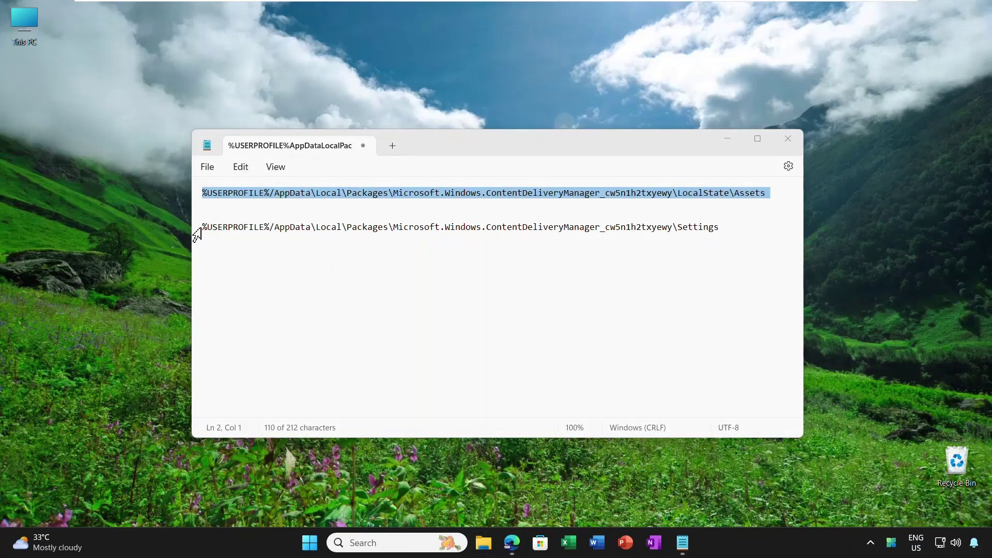
- Copy the second path from the note and open %USERPROFILE%/AppData\Local\Packages\Microsoft.Windows.ContentDeliveryManager_cw5n1h2txyewy\Settings through Run
{"action": "left_click_drag", "start_coordinate": [204, 227], "coordinate": [736, 245]}
{"action": "key", "text": "super+c"}
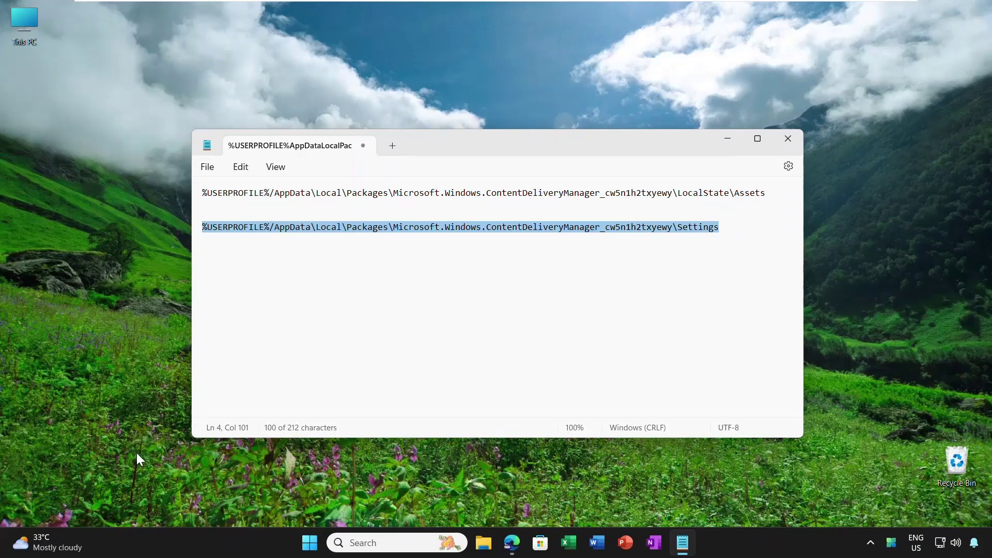
{"action": "key", "text": "super+r"}
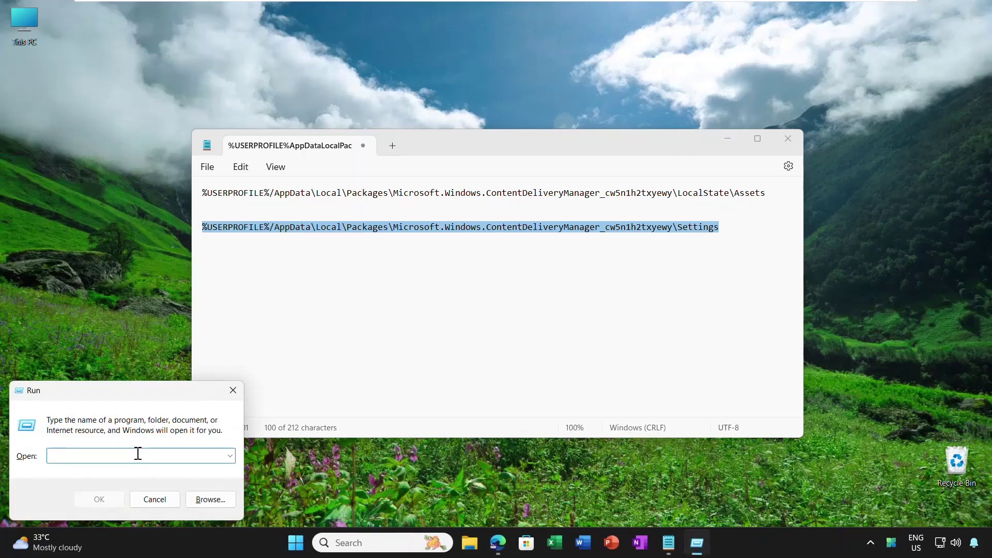
{"action": "right_click", "coordinate": [138, 453]}
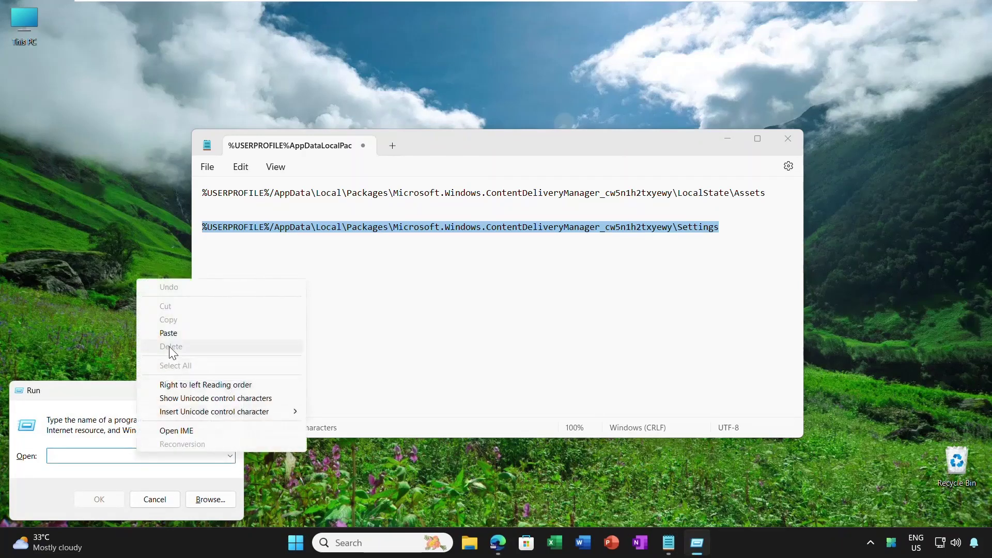
{"action": "left_click", "coordinate": [175, 332]}
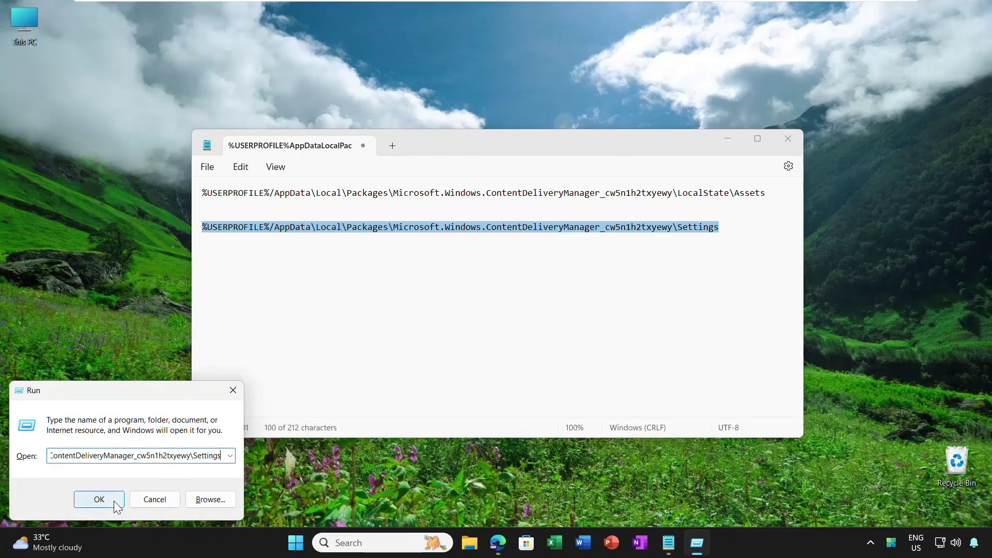
{"action": "left_click", "coordinate": [114, 501]}
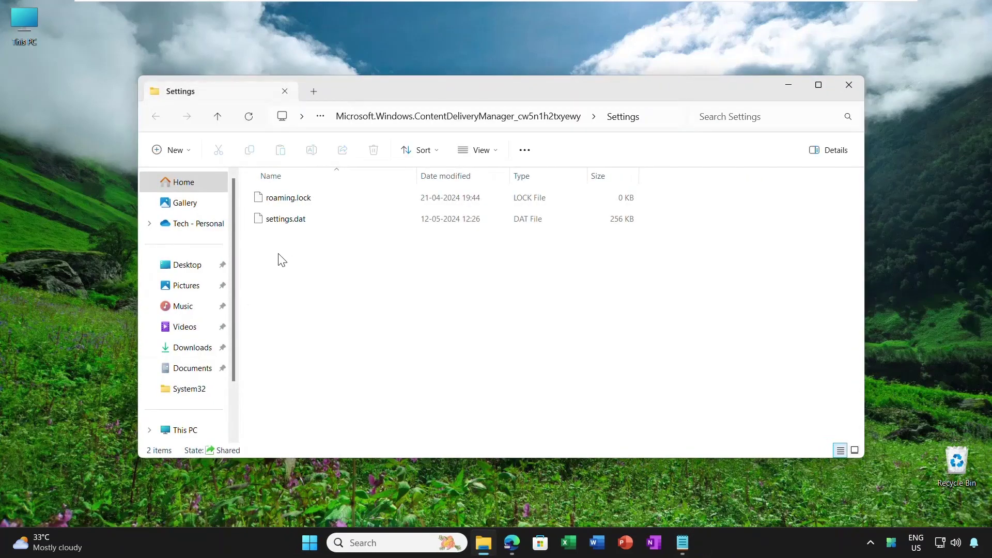
- Delete roaming.lock and settings.dat from the Settings folder, close its window and minimize the note
{"action": "left_click_drag", "start_coordinate": [281, 260], "coordinate": [330, 184]}
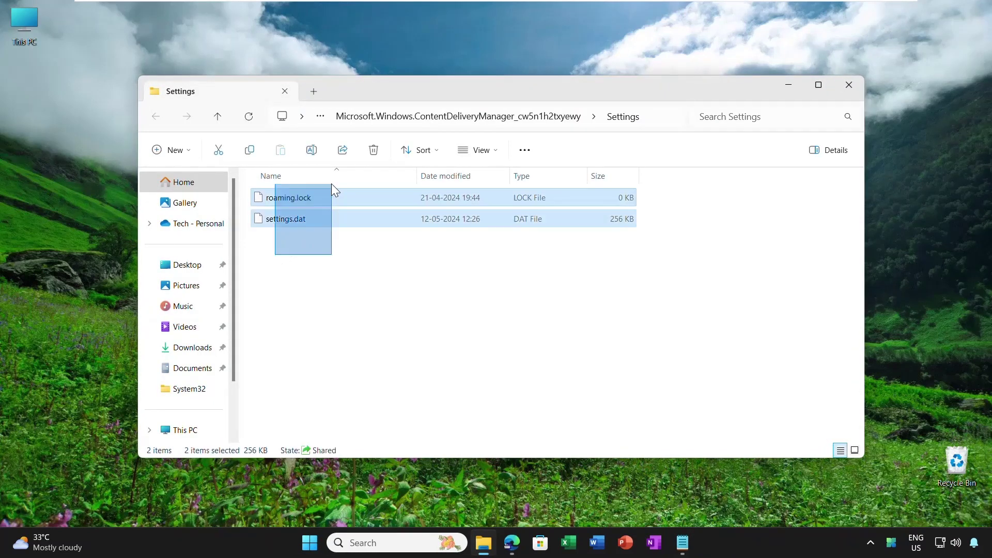
{"action": "left_click", "coordinate": [372, 151]}
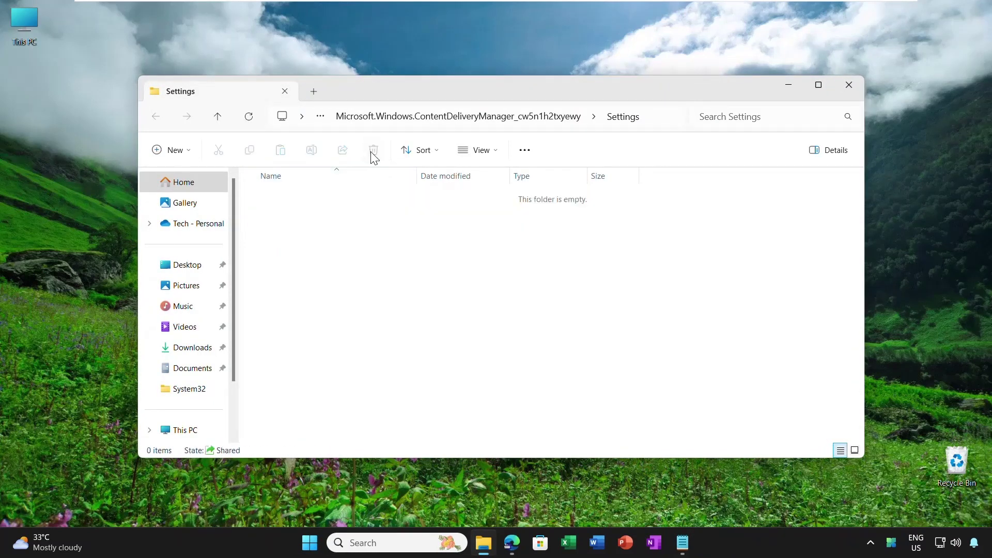
{"action": "left_click", "coordinate": [850, 84]}
{"action": "left_click", "coordinate": [728, 143]}
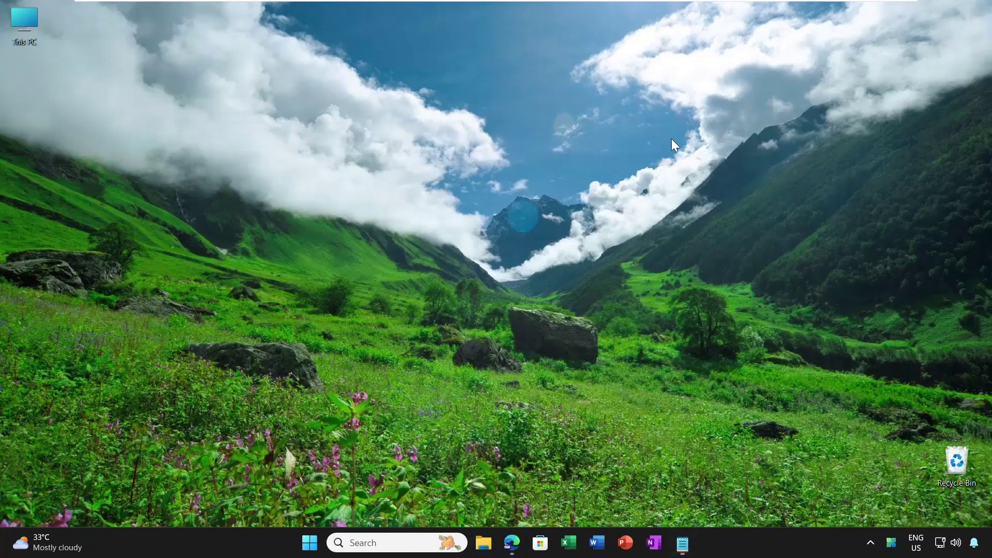
- Go to the Background page of the Personalization settings and open the choices for the desktop background type
{"action": "left_click", "coordinate": [310, 543]}
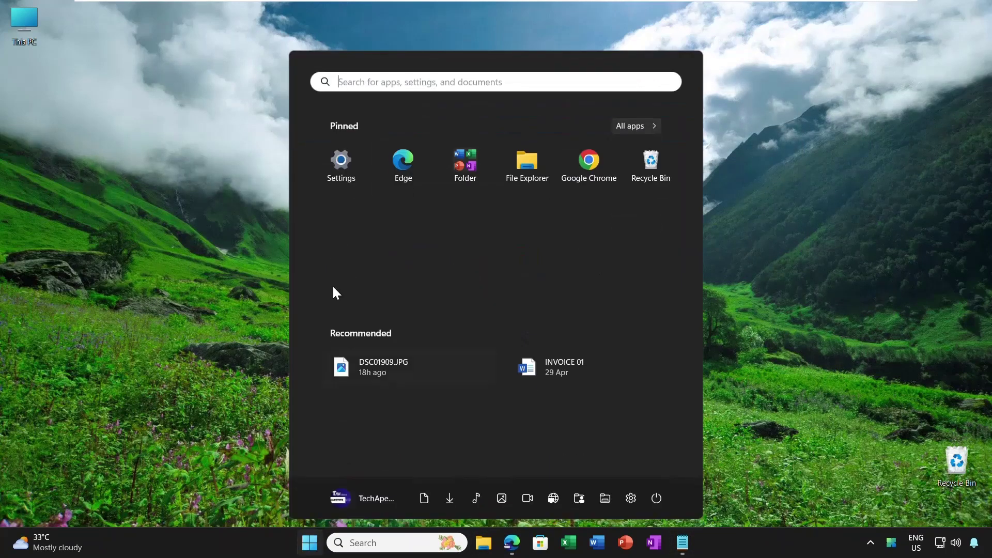
{"action": "left_click", "coordinate": [341, 155]}
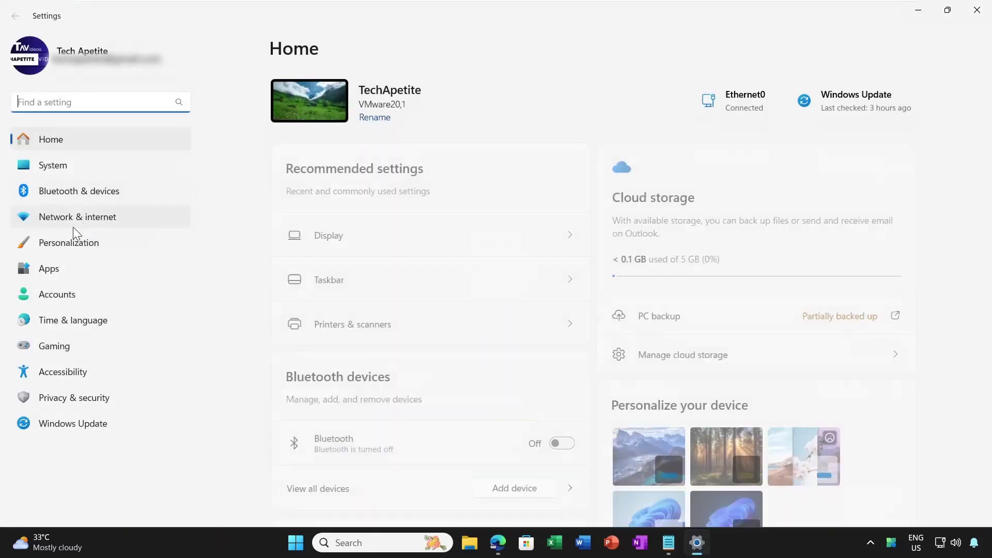
{"action": "left_click", "coordinate": [74, 241]}
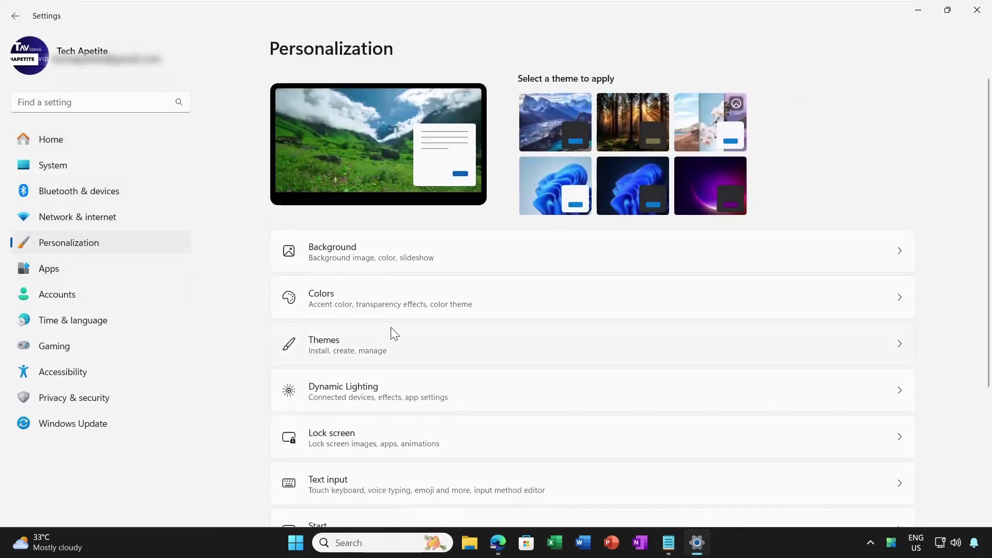
{"action": "left_click", "coordinate": [475, 265]}
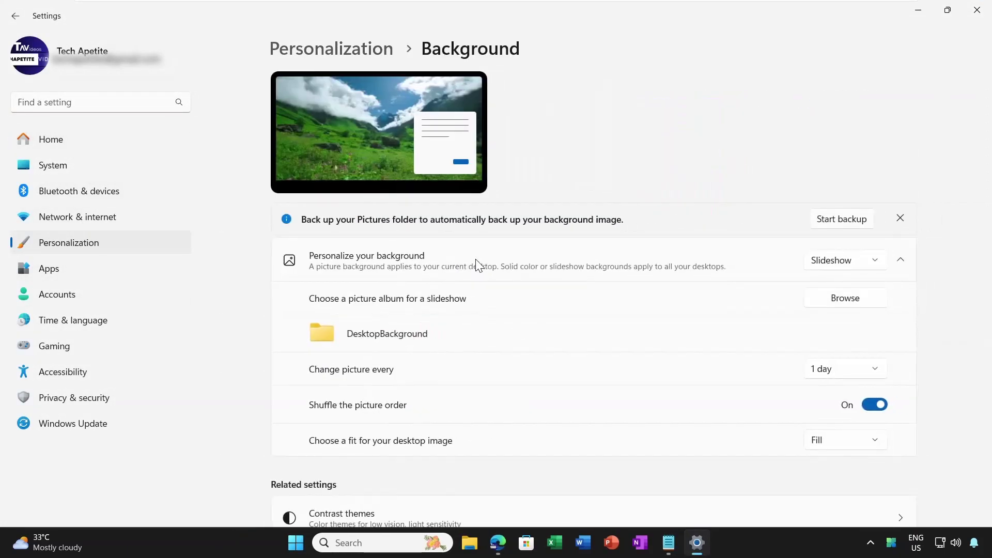
{"action": "left_click", "coordinate": [874, 261]}
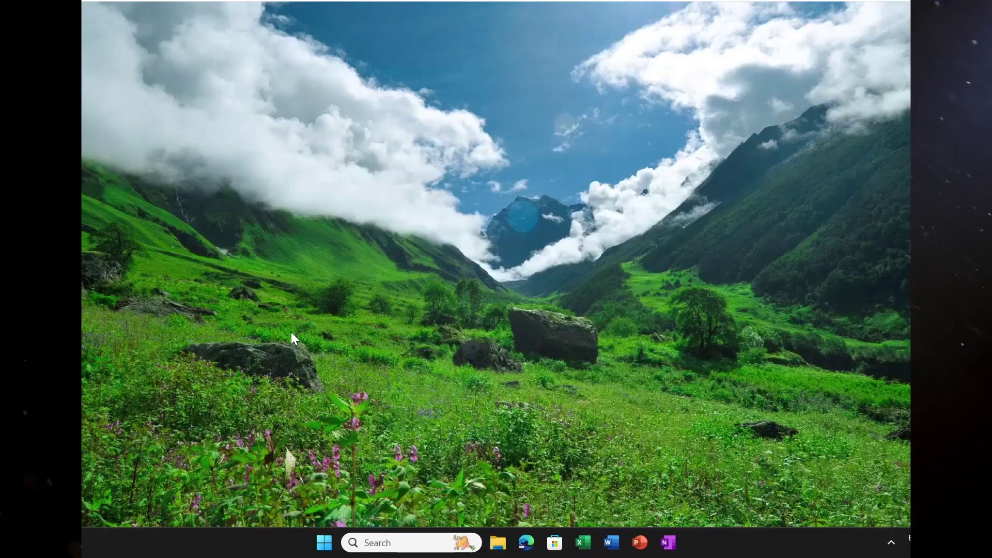
- Go to the Other troubleshooters page of the System Troubleshoot settings
{"action": "left_click", "coordinate": [326, 543]}
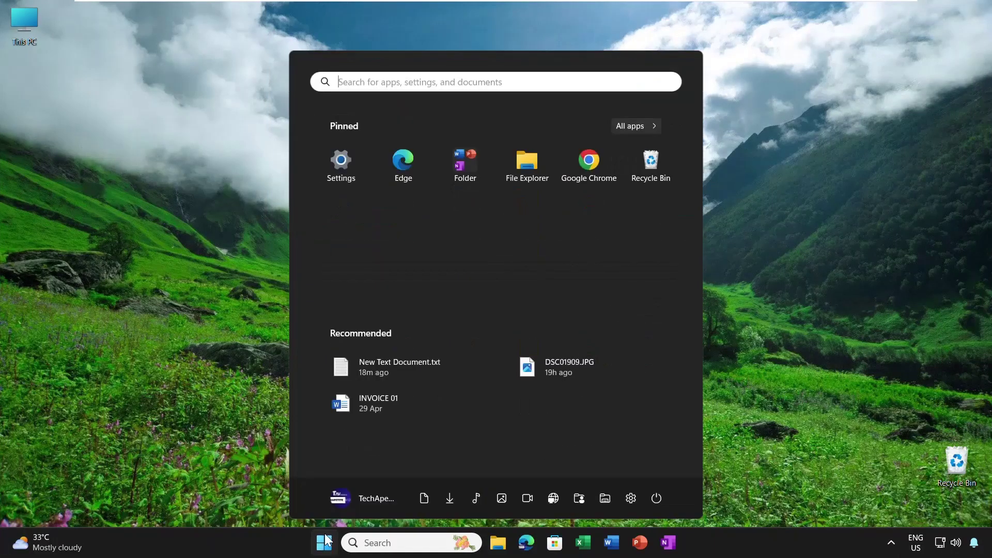
{"action": "left_click", "coordinate": [342, 173]}
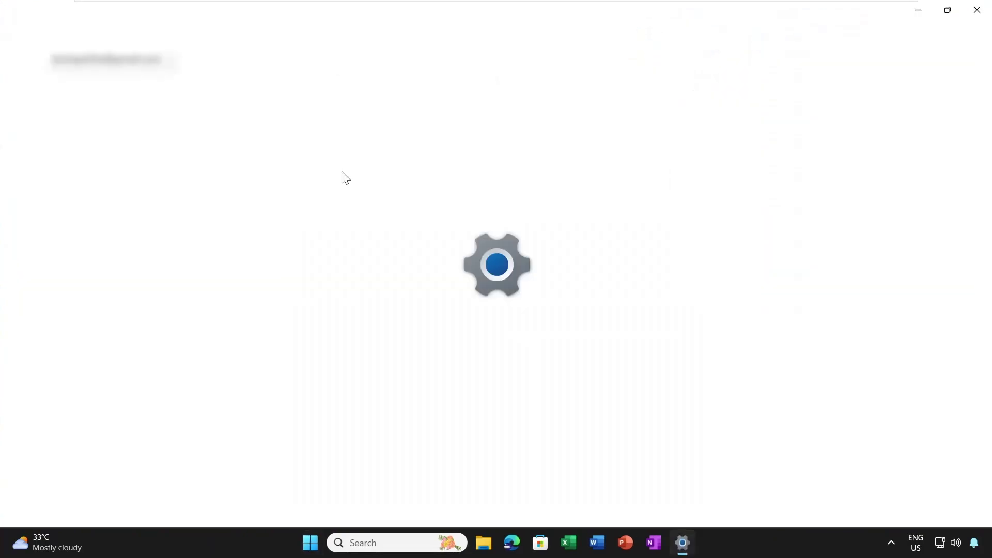
{"action": "left_click", "coordinate": [64, 167]}
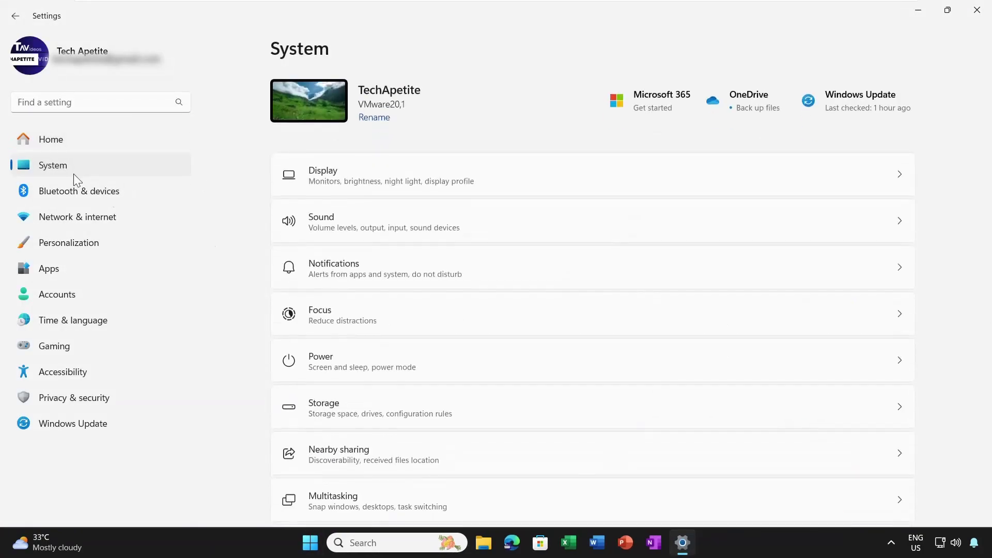
{"action": "scroll", "coordinate": [429, 333], "scroll_direction": "down", "scroll_amount": 5}
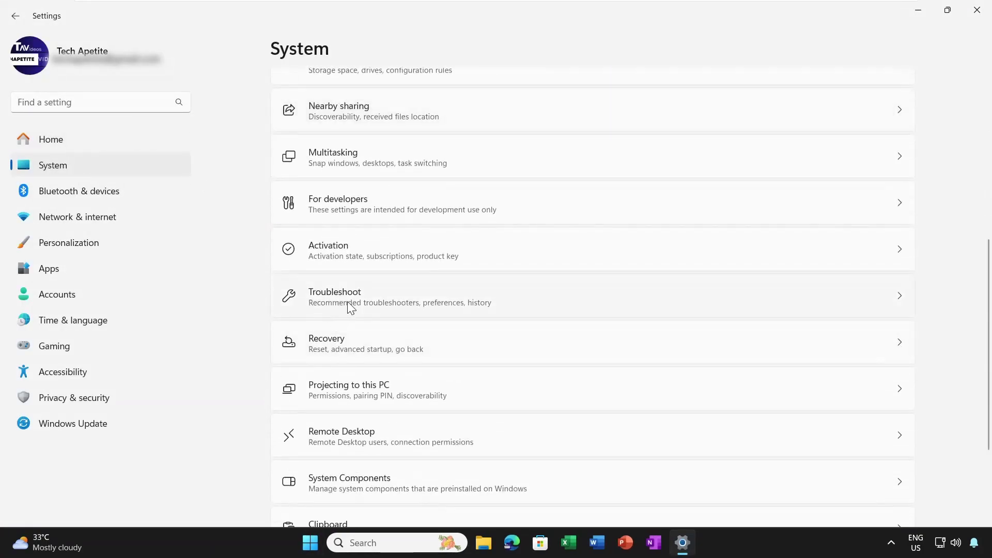
{"action": "left_click", "coordinate": [348, 302]}
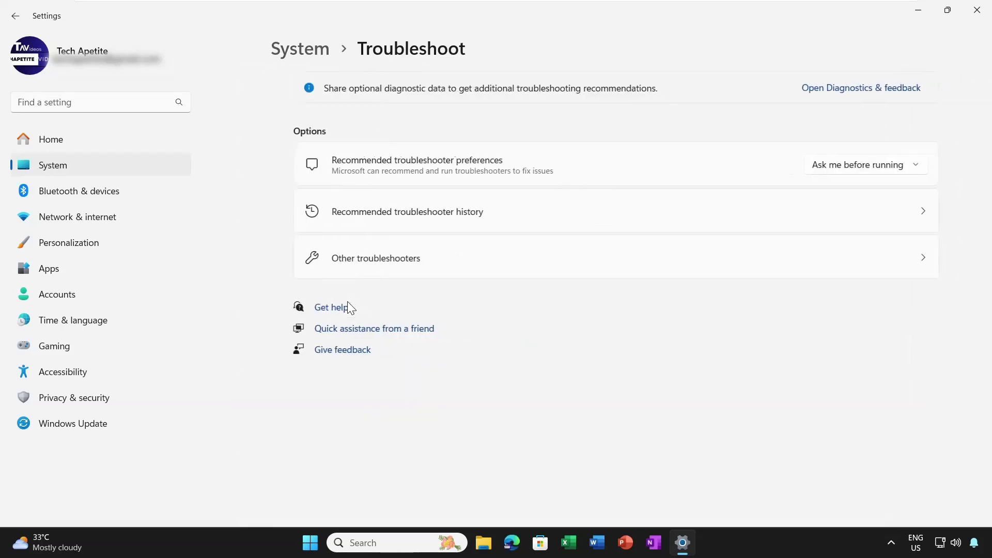
{"action": "left_click", "coordinate": [893, 264]}
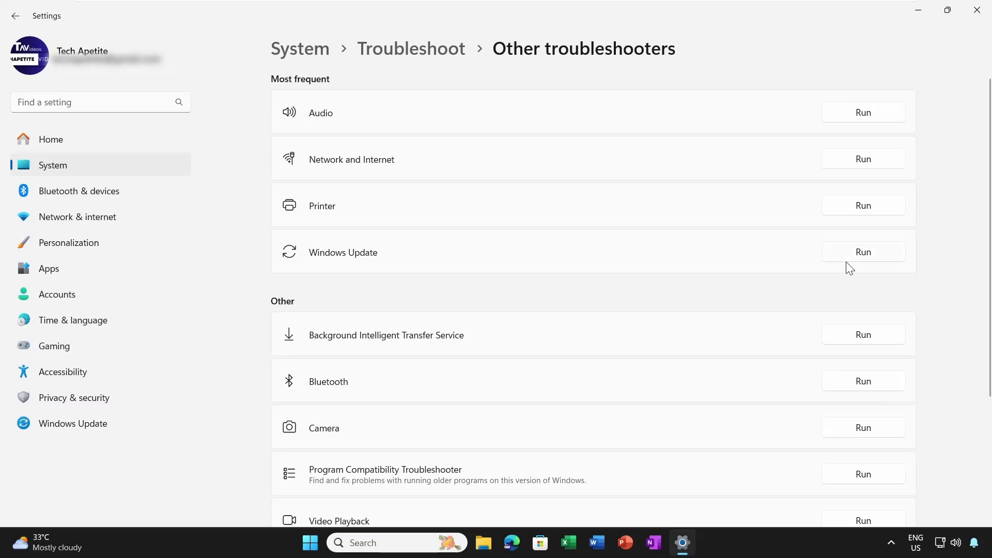
- Run the Windows Update troubleshooter, answer Yes to whether the problem was fixed, and close it
{"action": "left_click", "coordinate": [863, 253]}
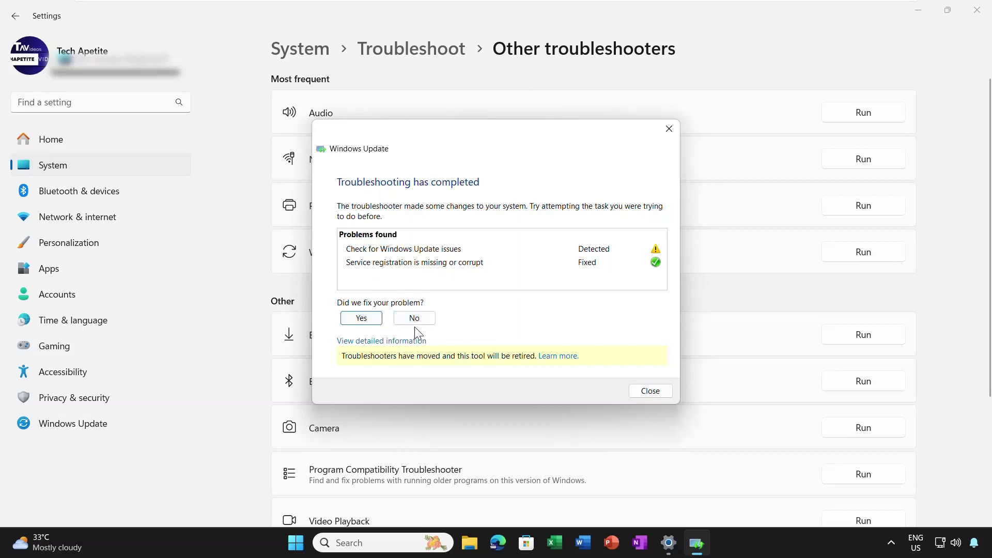
{"action": "left_click", "coordinate": [361, 319]}
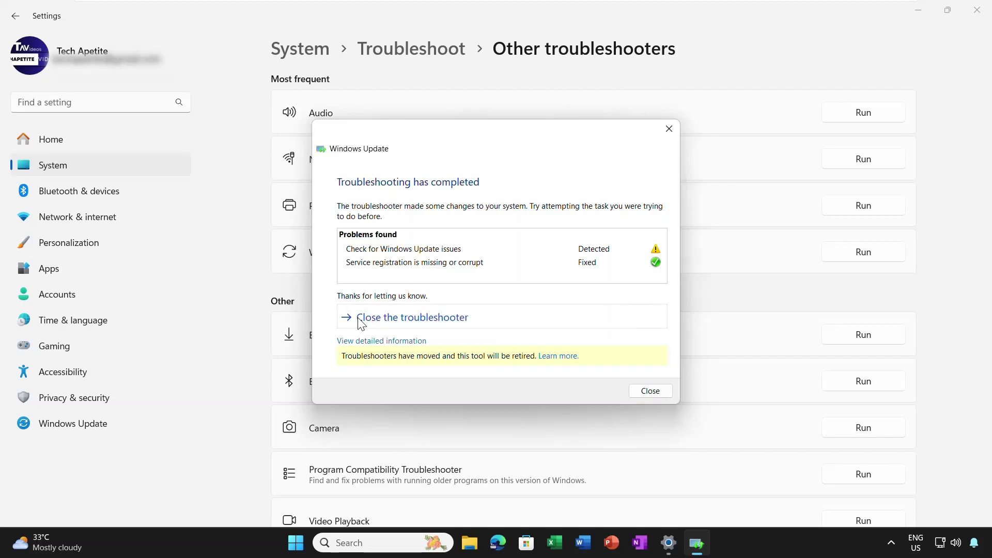
{"action": "left_click", "coordinate": [406, 323]}
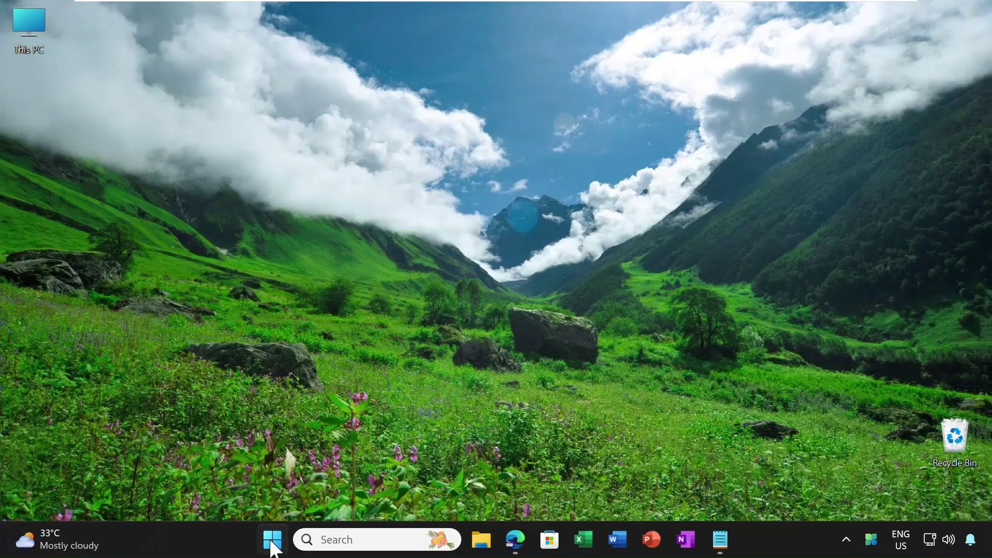
- In the Windows Update settings, turn on getting the latest updates as soon as they're available and check for updates
{"action": "left_click", "coordinate": [272, 542]}
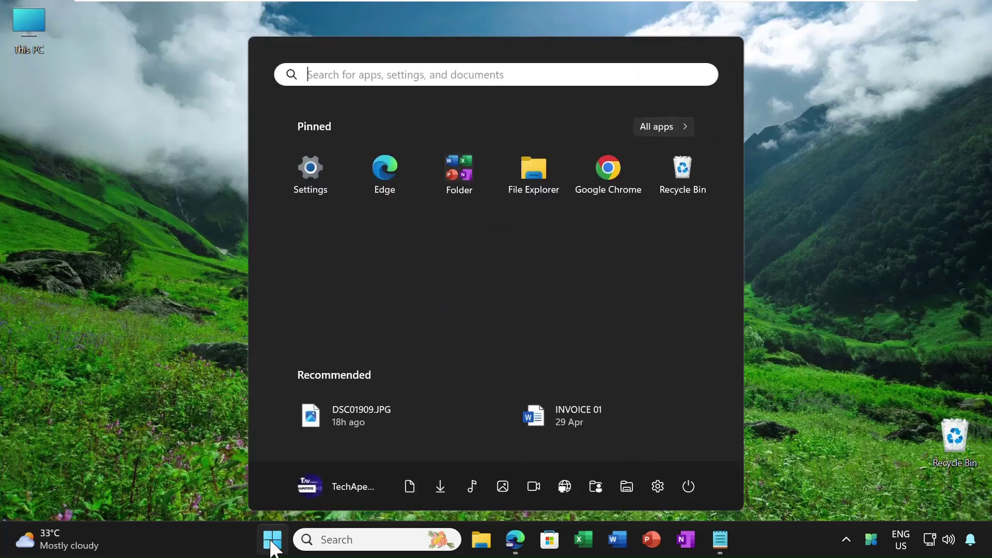
{"action": "left_click", "coordinate": [315, 190]}
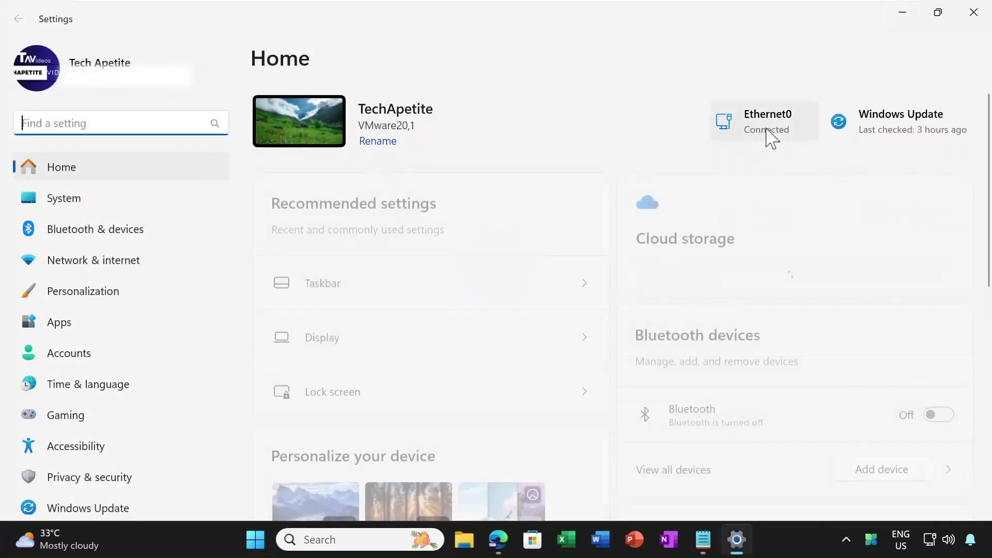
{"action": "left_click", "coordinate": [866, 130]}
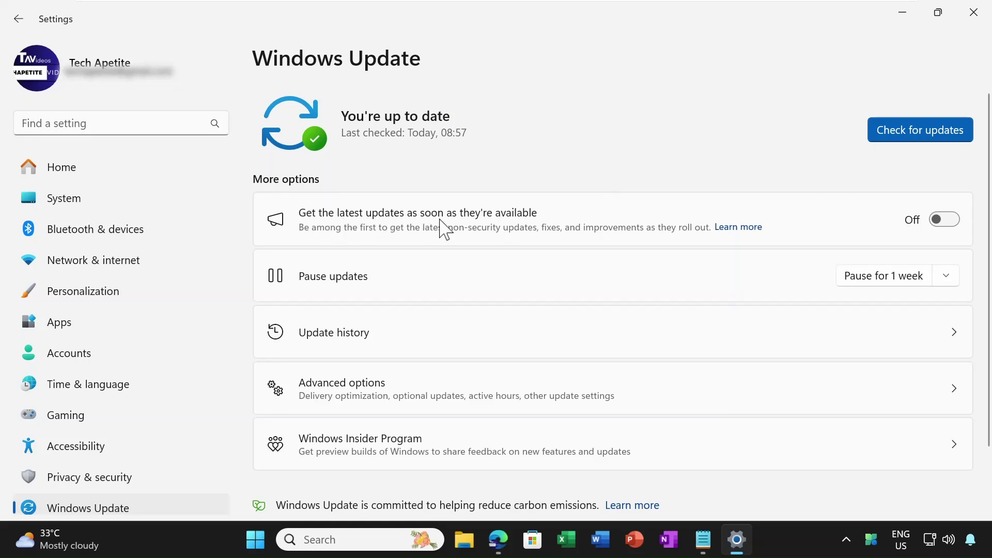
{"action": "left_click", "coordinate": [948, 223]}
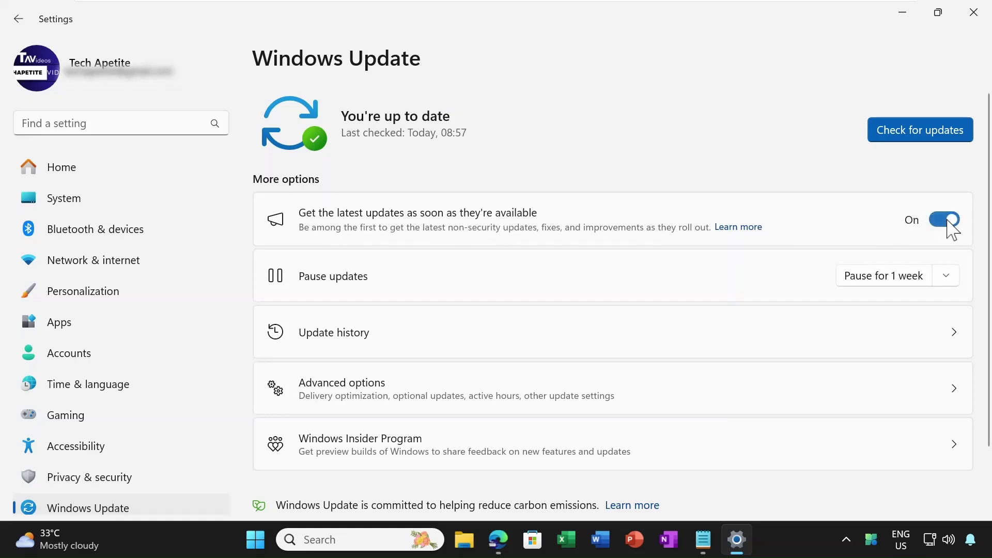
{"action": "left_click", "coordinate": [911, 135]}
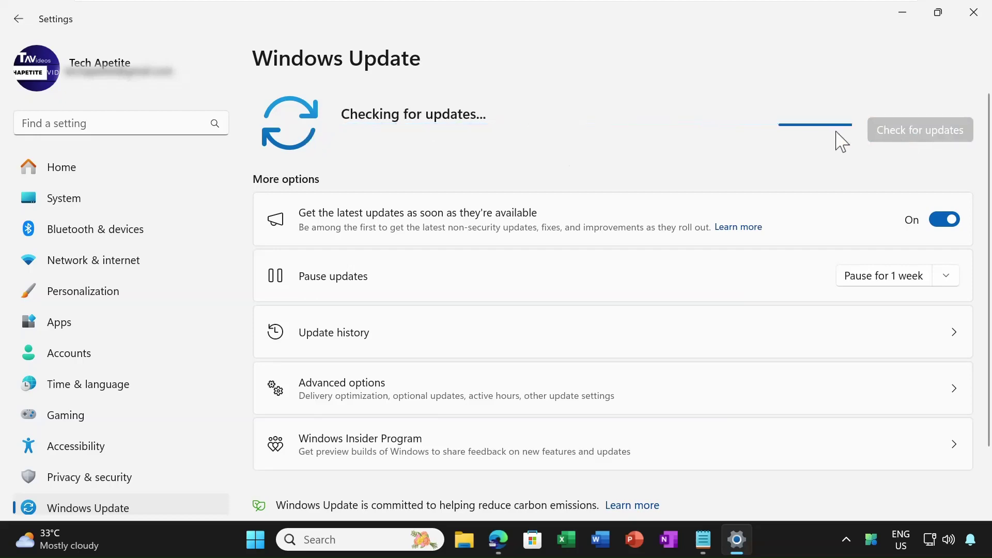
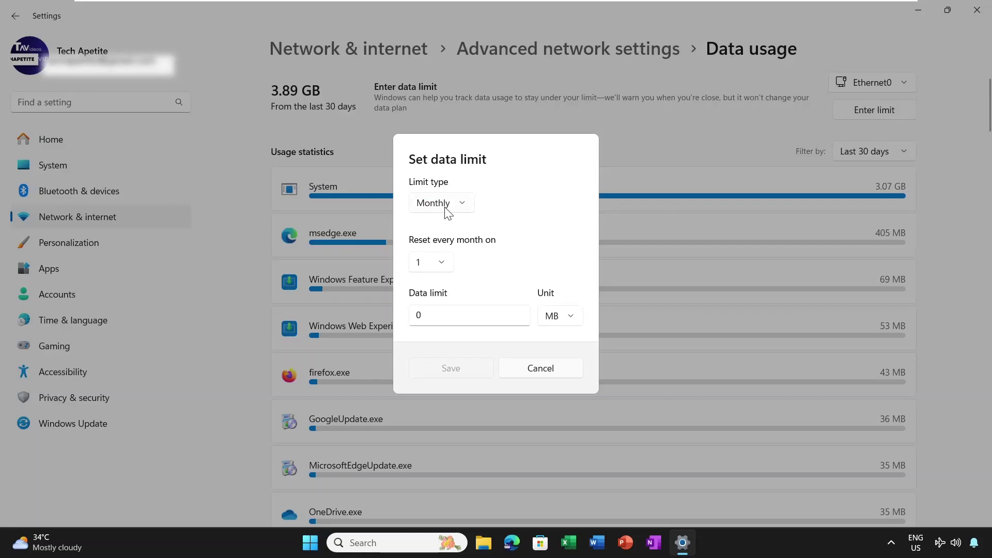
- View the available limit types for the Ethernet0 data limit without changing the selection
{"action": "left_click", "coordinate": [459, 207]}
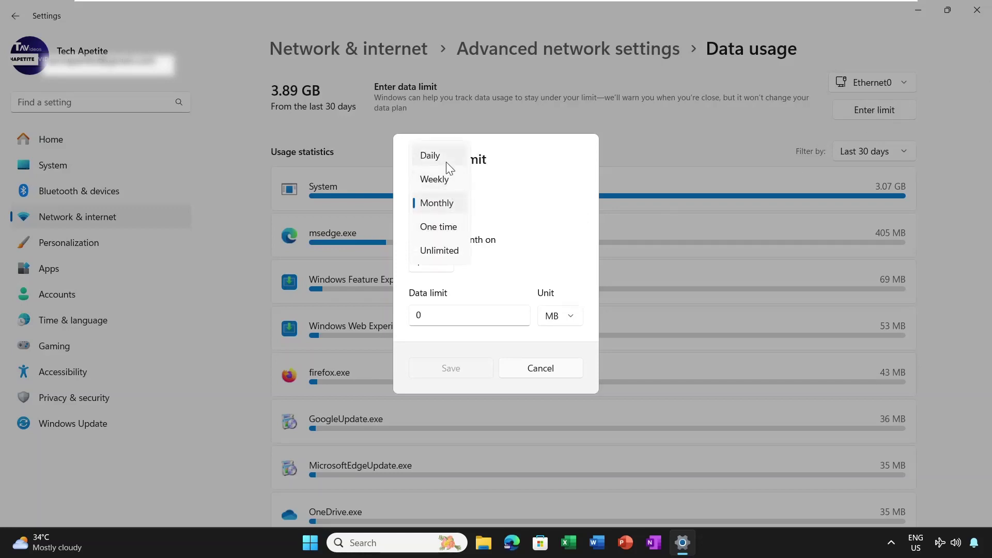
{"action": "left_click", "coordinate": [645, 131]}
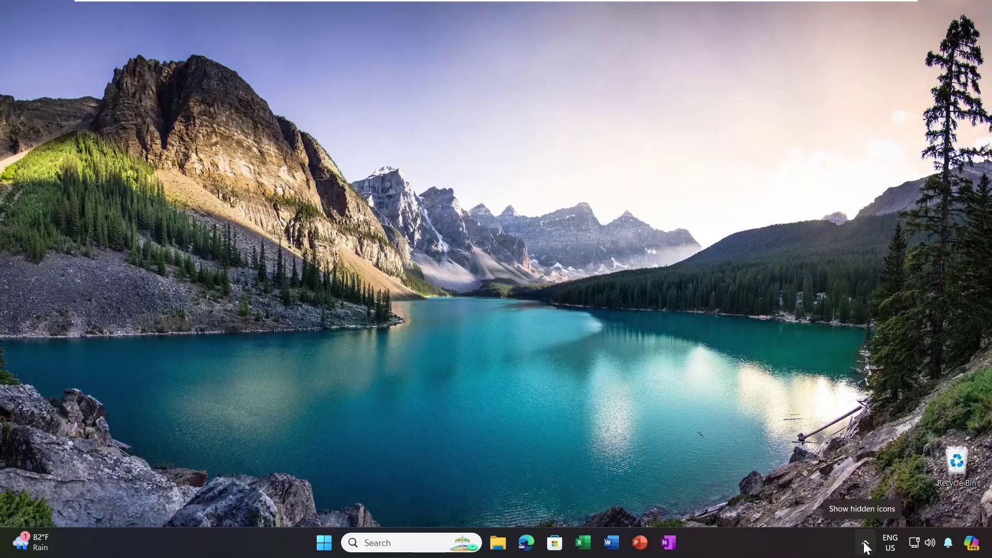
- Move the green-blue hidden tray icon onto the taskbar and put the OneDrive cloud icon back among the hidden icons
{"action": "left_click", "coordinate": [866, 544]}
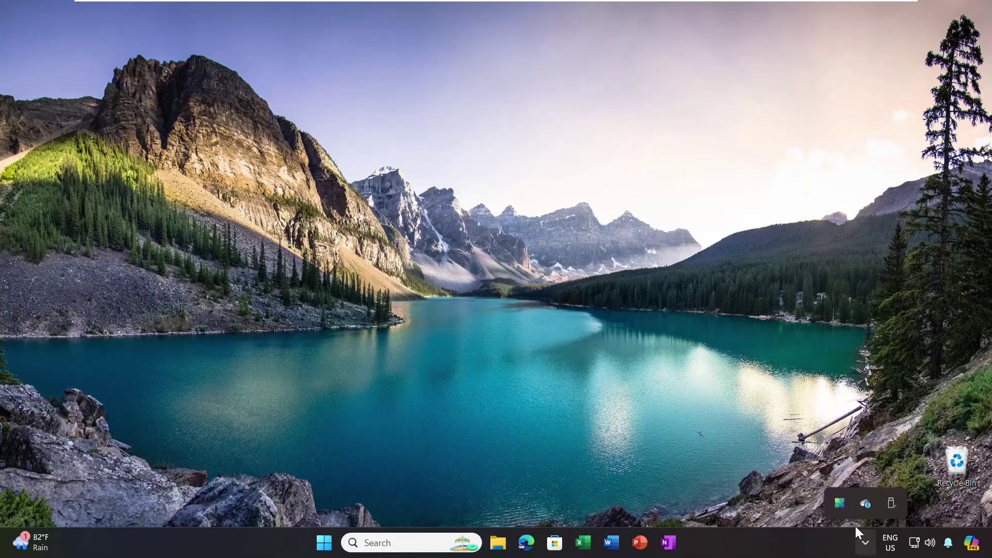
{"action": "left_click_drag", "start_coordinate": [839, 503], "coordinate": [863, 533]}
{"action": "left_click_drag", "start_coordinate": [864, 530], "coordinate": [864, 534]}
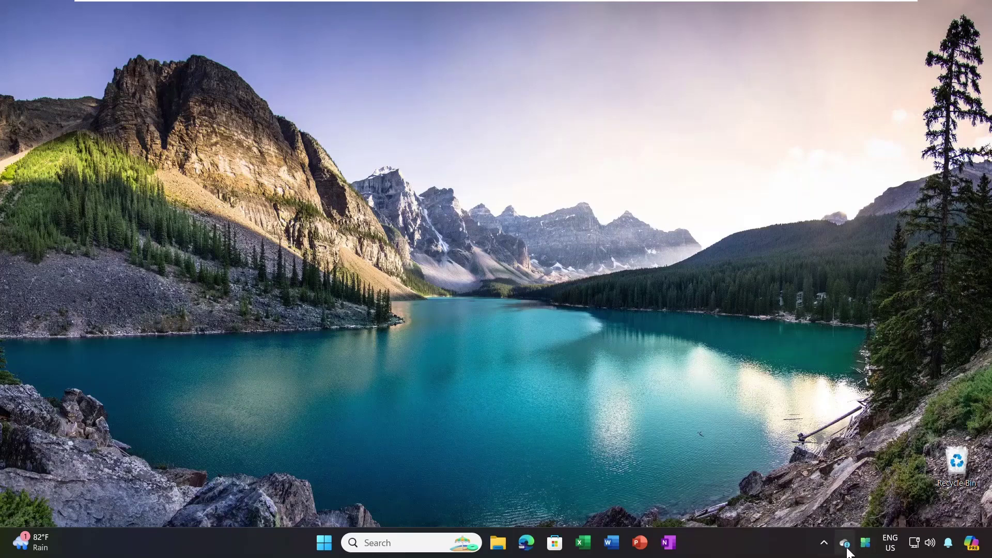
{"action": "left_click_drag", "start_coordinate": [847, 549], "coordinate": [831, 533]}
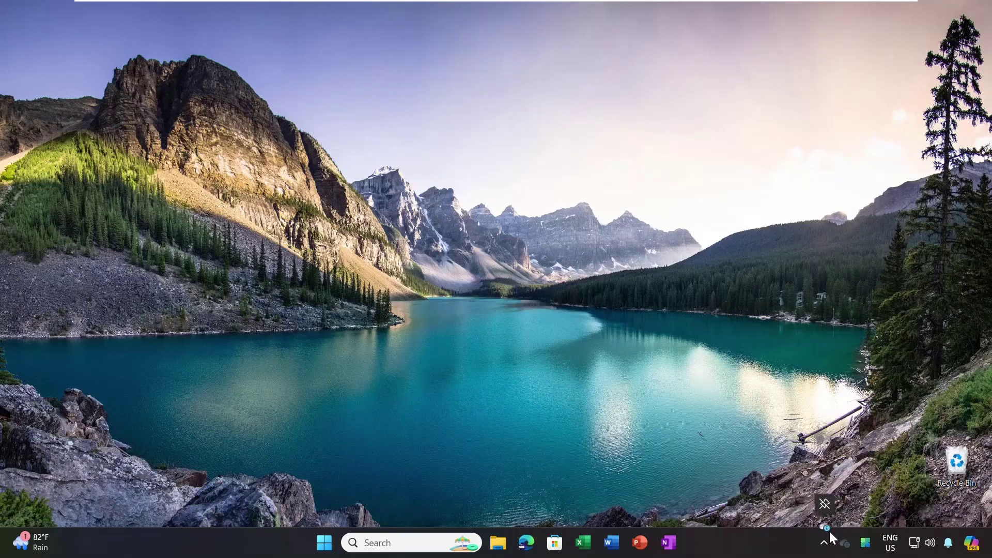
{"action": "left_click_drag", "start_coordinate": [830, 533], "coordinate": [830, 533]}
{"action": "left_click", "coordinate": [844, 542]}
- In the taskbar settings, turn off Copilot in Windows and Widgets, and set Search to Hide
{"action": "right_click", "coordinate": [729, 546]}
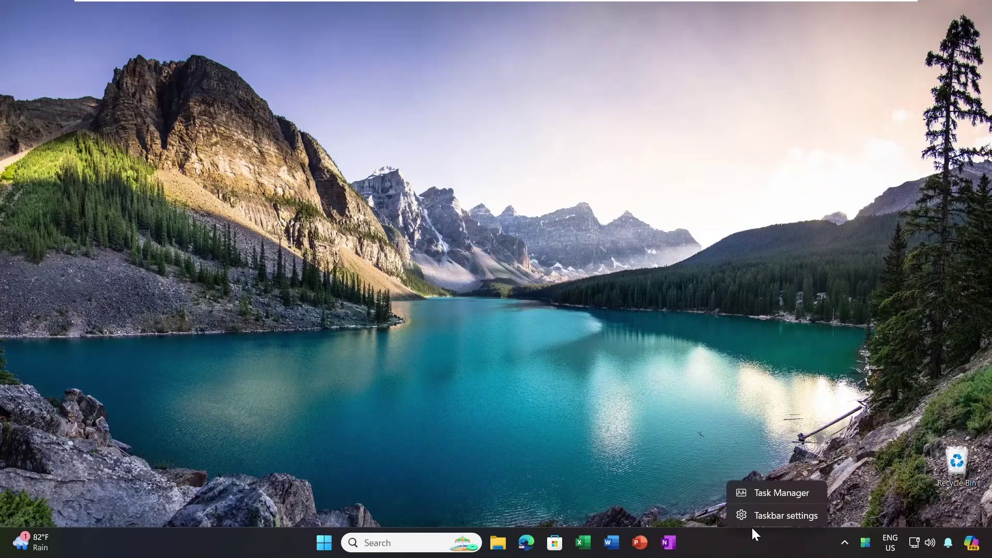
{"action": "left_click", "coordinate": [772, 517]}
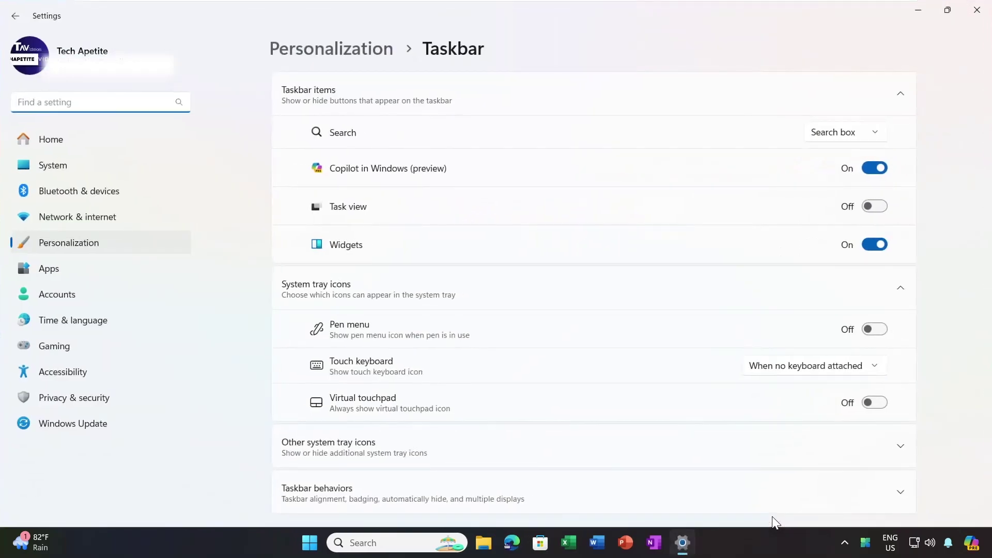
{"action": "left_click", "coordinate": [873, 170]}
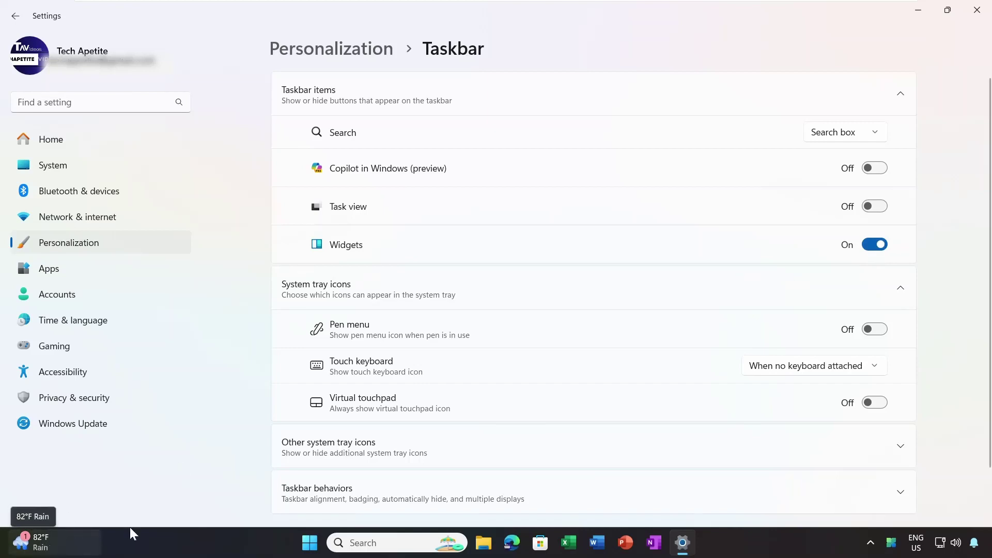
{"action": "left_click", "coordinate": [873, 245]}
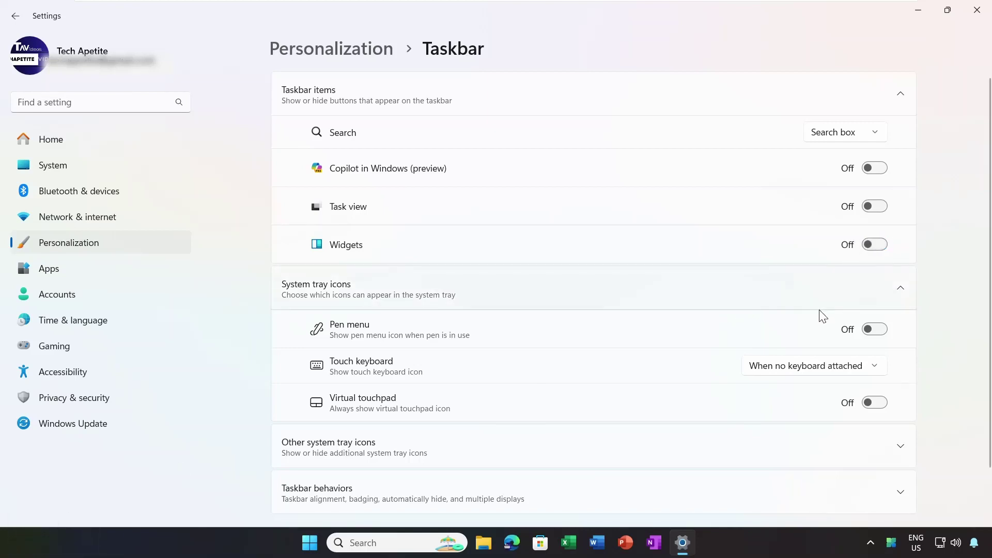
{"action": "left_click", "coordinate": [875, 134]}
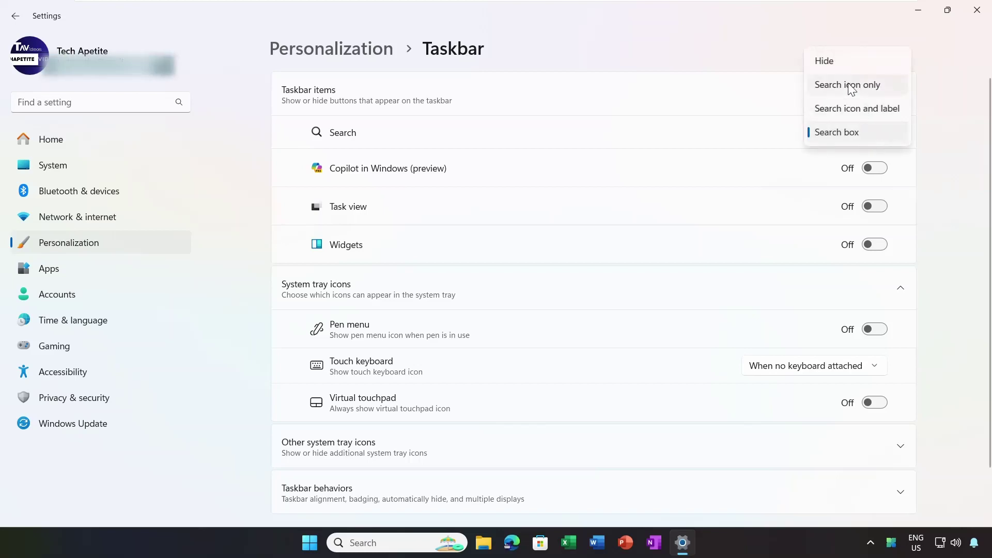
{"action": "left_click", "coordinate": [838, 60]}
- In the taskbar behaviors, set the taskbar alignment to Left and turn on automatically hiding the taskbar
{"action": "scroll", "coordinate": [501, 366], "scroll_direction": "down", "scroll_amount": 1}
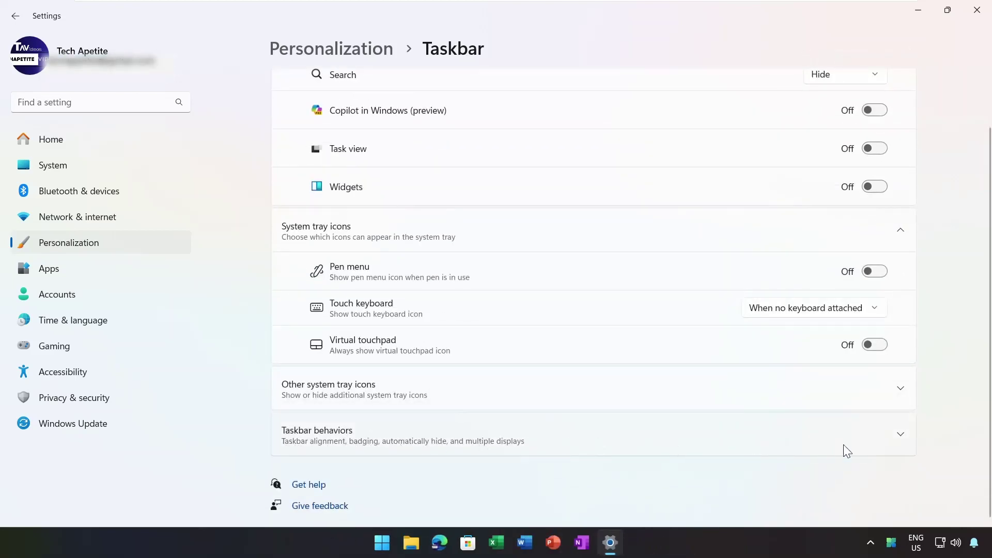
{"action": "left_click", "coordinate": [902, 435]}
{"action": "scroll", "coordinate": [791, 414], "scroll_direction": "down", "scroll_amount": 2}
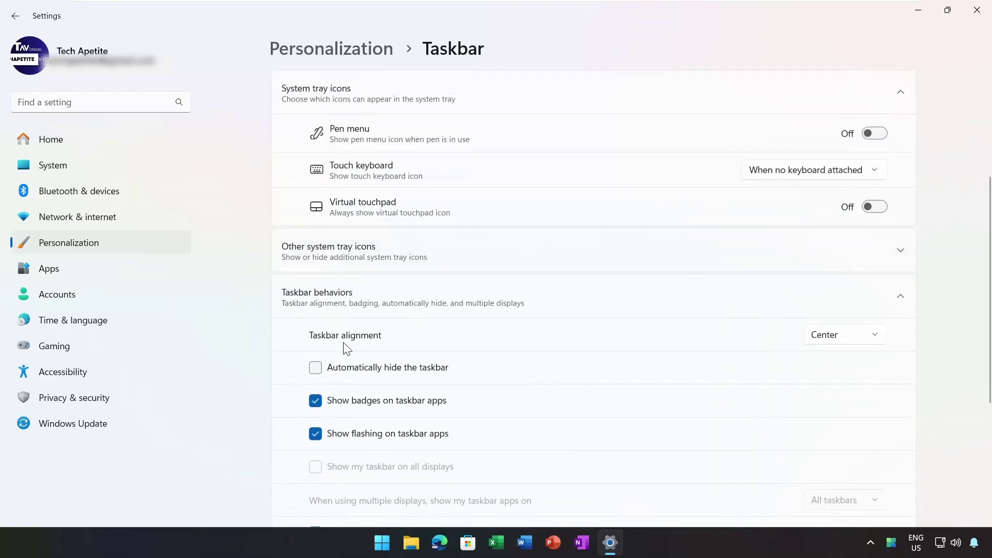
{"action": "left_click", "coordinate": [874, 339]}
{"action": "left_click", "coordinate": [841, 312]}
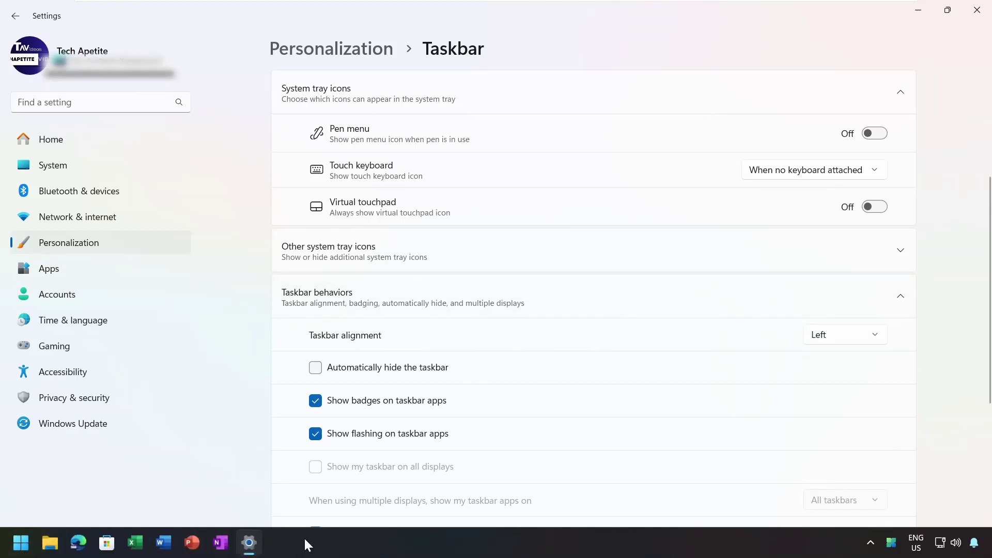
{"action": "left_click", "coordinate": [315, 368]}
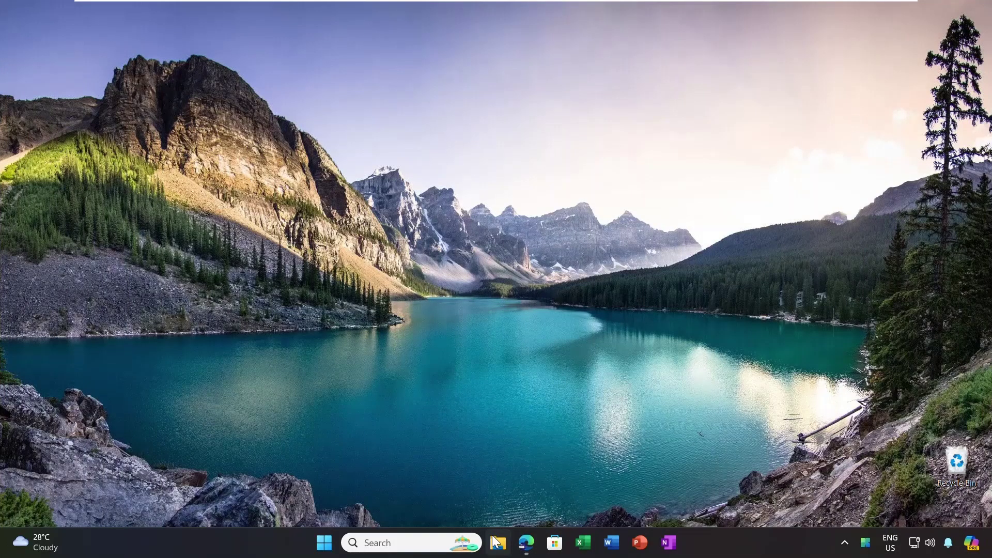
- Open the Advanced Sharing options in the properties of Local Disk (C:)
{"action": "left_click", "coordinate": [496, 541]}
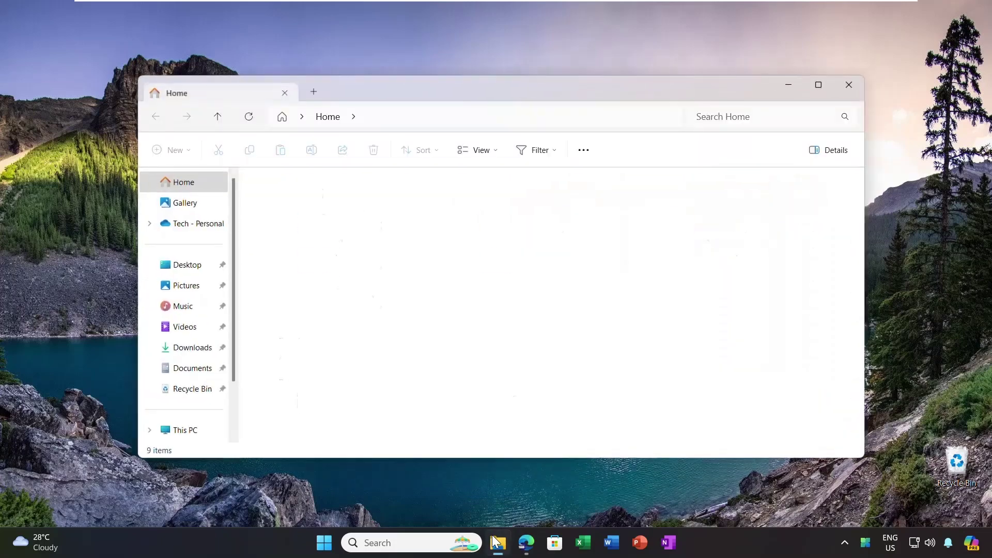
{"action": "left_click", "coordinate": [185, 430]}
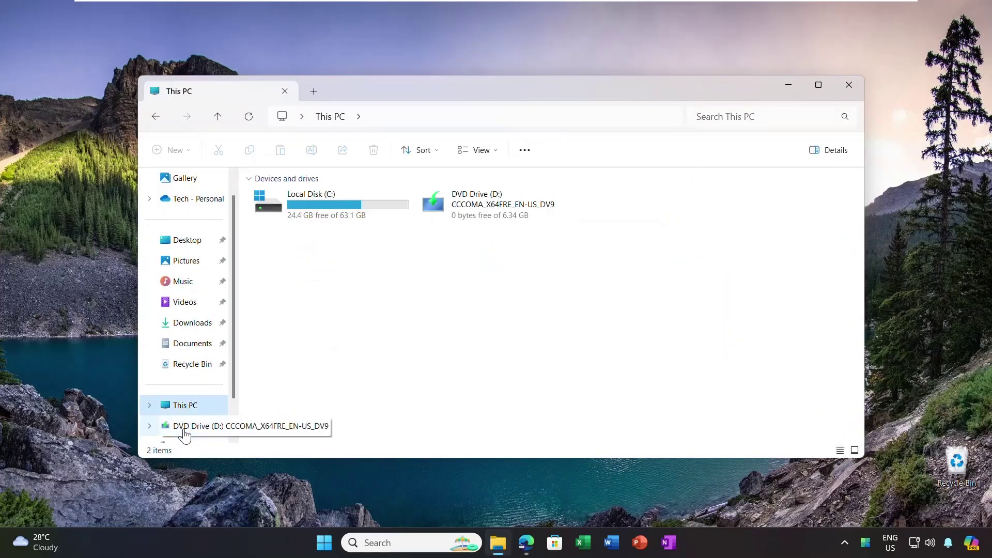
{"action": "left_click", "coordinate": [323, 205]}
{"action": "right_click", "coordinate": [323, 205]}
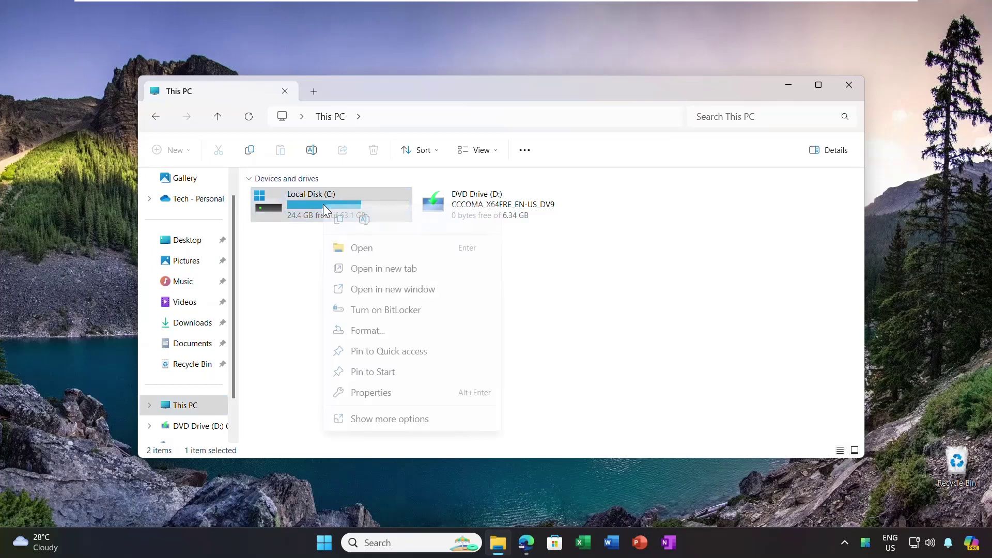
{"action": "left_click", "coordinate": [370, 394]}
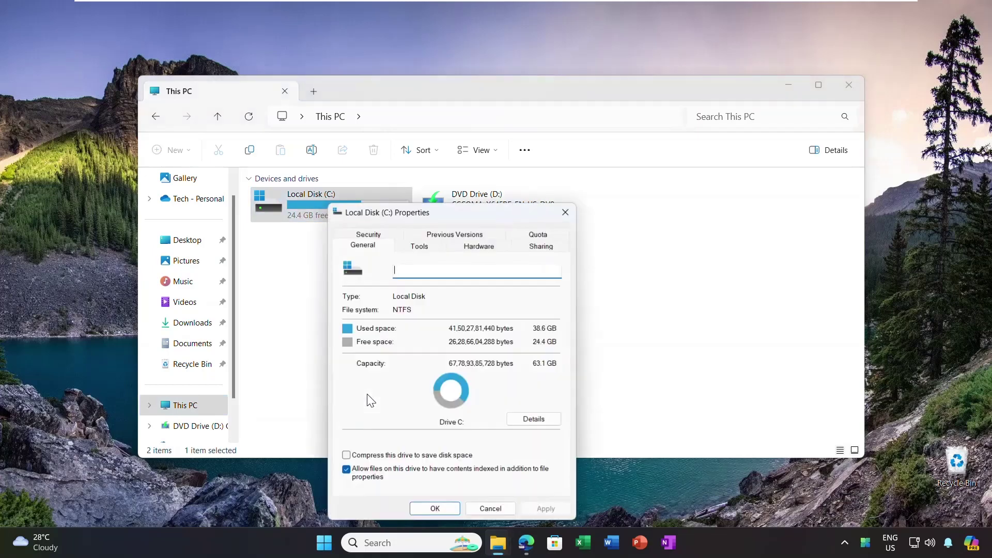
{"action": "left_click", "coordinate": [546, 248]}
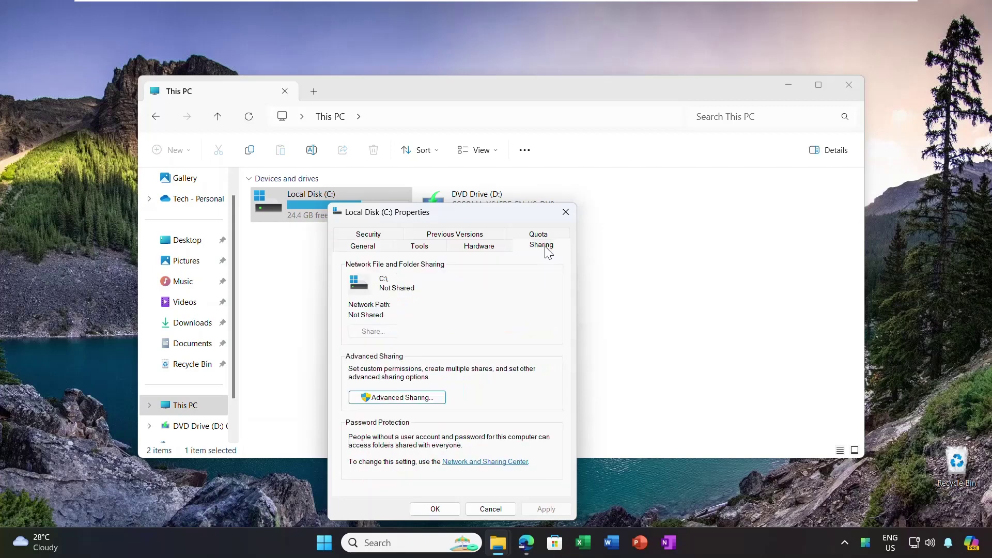
{"action": "left_click", "coordinate": [383, 398]}
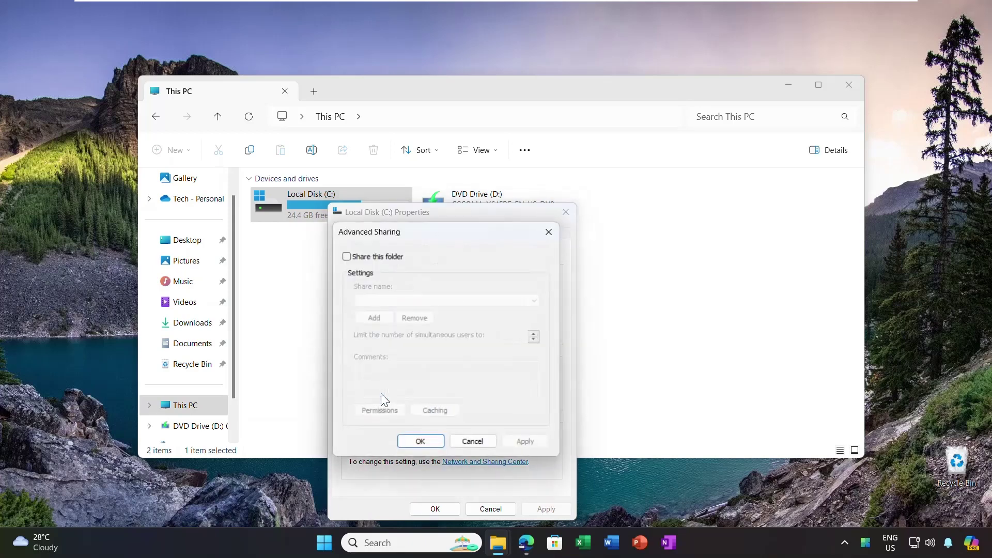
- Share Local Disk (C:) under the share name C, allow Everyone Full Control in its permissions, and close the drive properties
{"action": "left_click", "coordinate": [347, 257]}
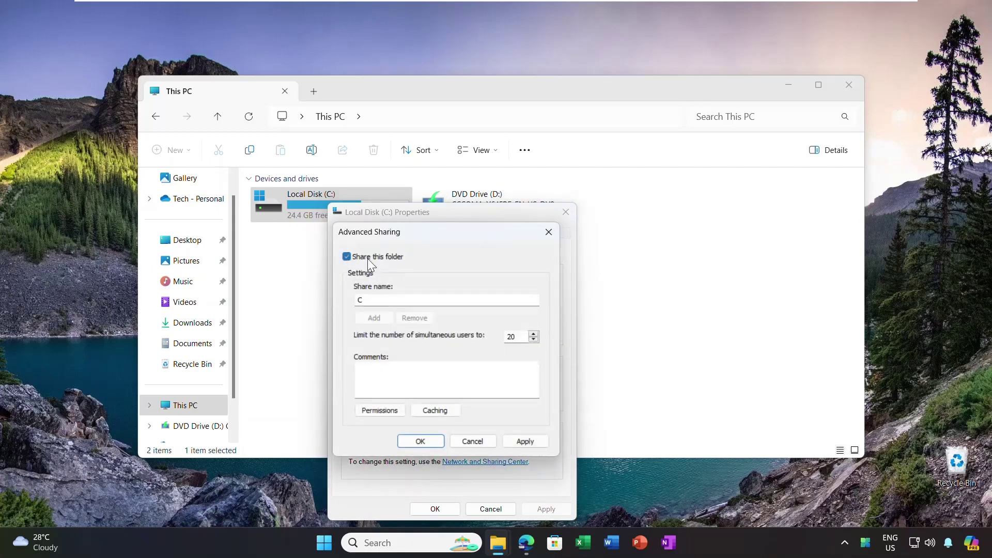
{"action": "left_click", "coordinate": [374, 411]}
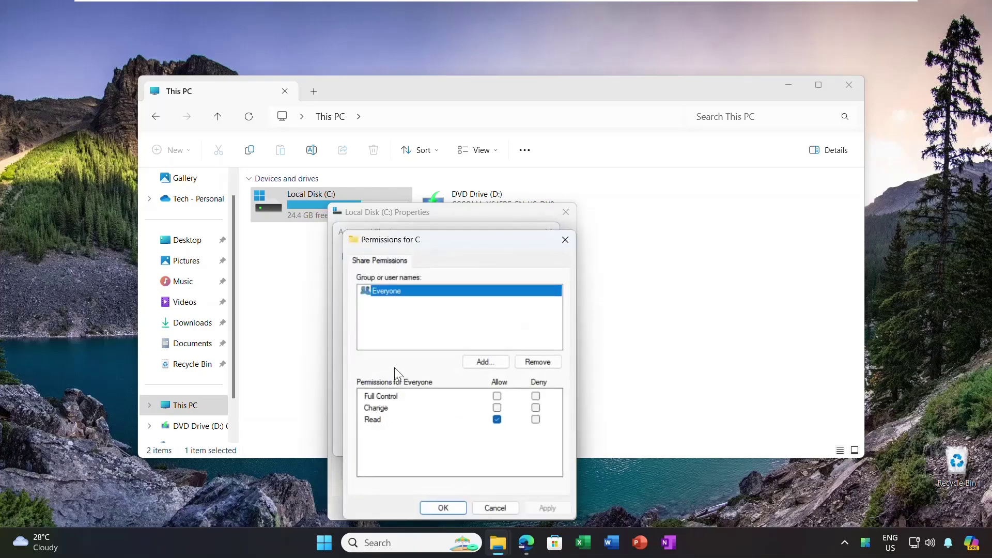
{"action": "left_click", "coordinate": [496, 397]}
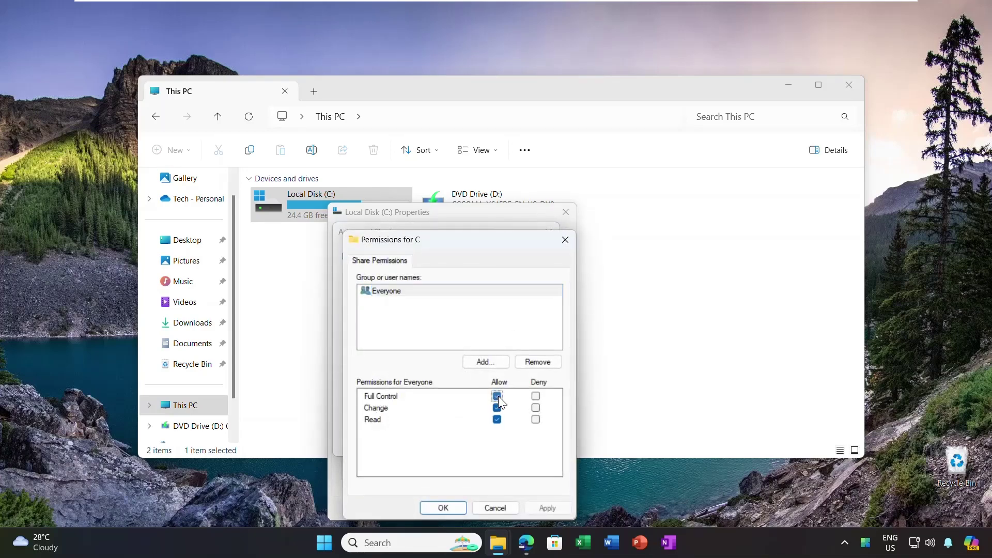
{"action": "left_click", "coordinate": [484, 359]}
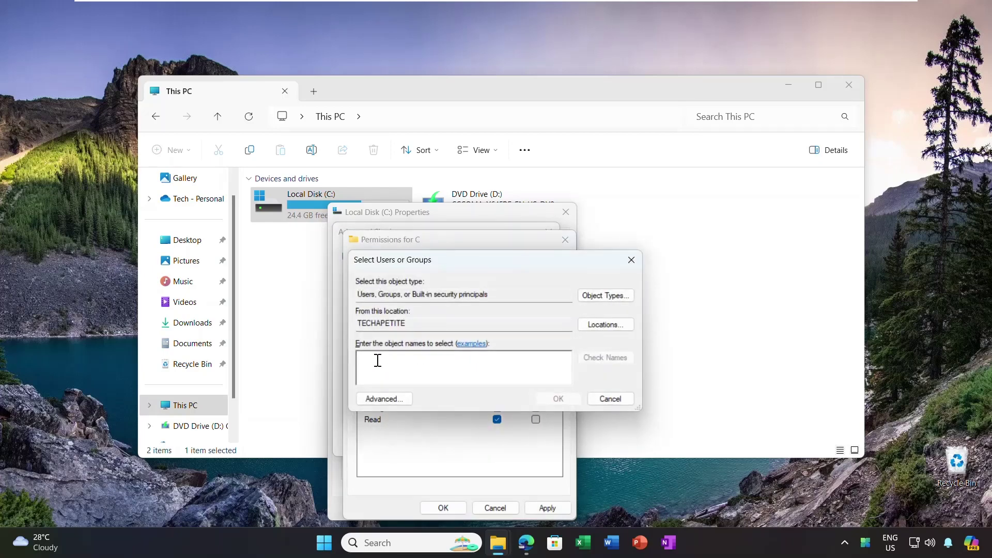
{"action": "key", "text": "Escape"}
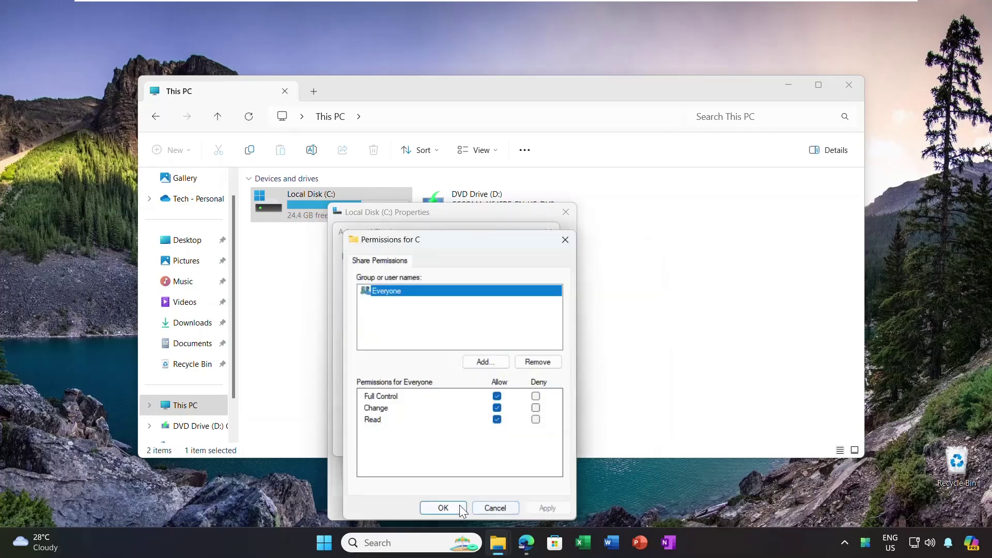
{"action": "left_click", "coordinate": [457, 506]}
{"action": "left_click", "coordinate": [542, 440]}
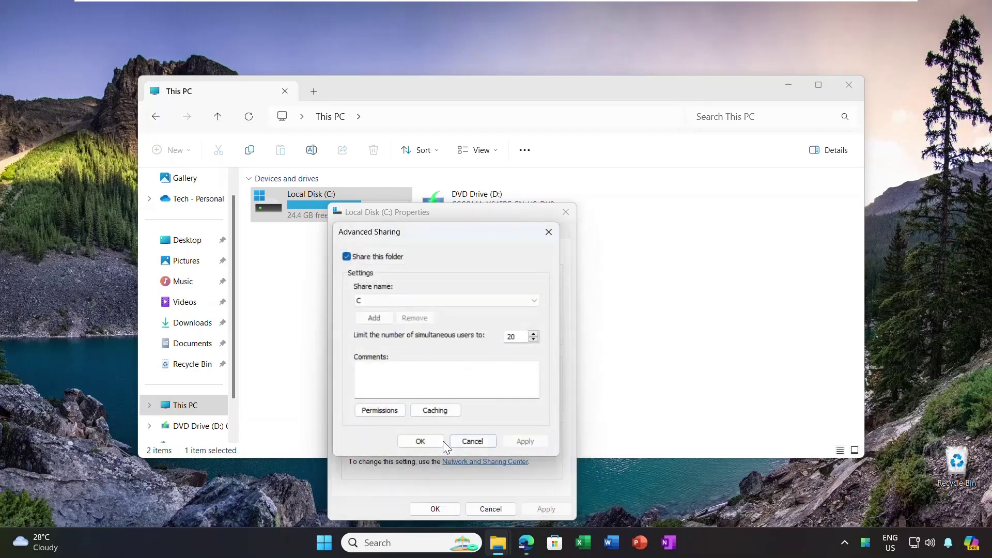
{"action": "left_click", "coordinate": [429, 441]}
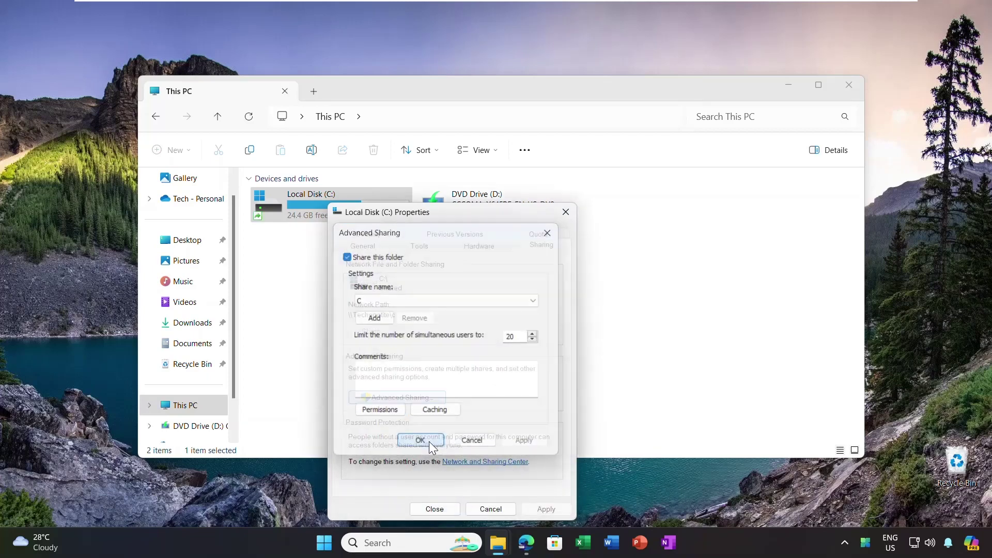
{"action": "left_click", "coordinate": [434, 509]}
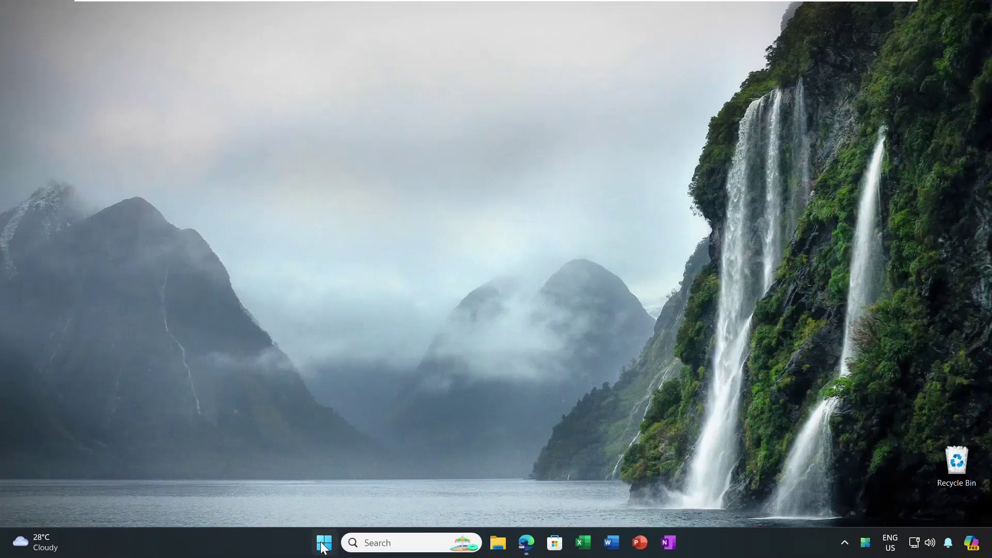
- Open the Display page in the System section of Settings
{"action": "left_click", "coordinate": [324, 543]}
{"action": "left_click", "coordinate": [465, 170]}
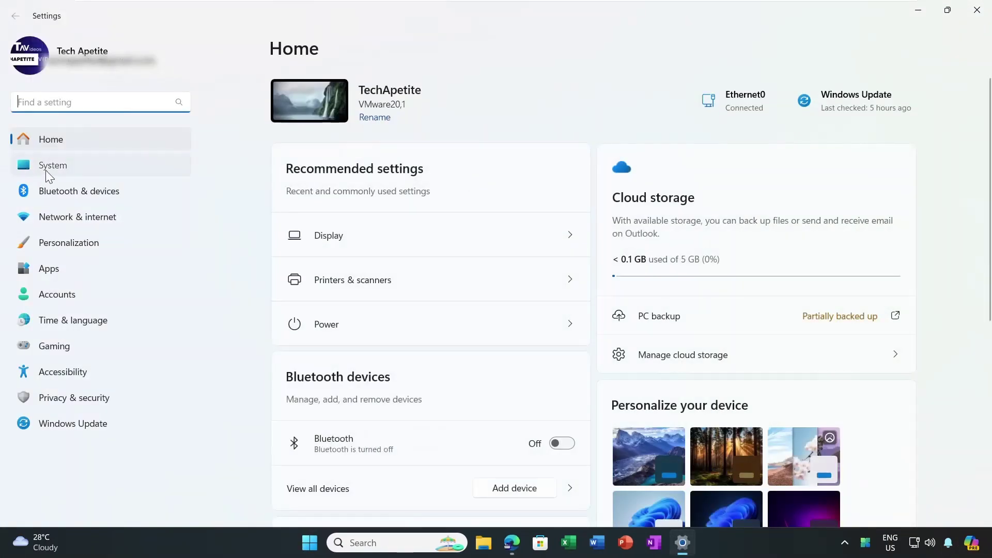
{"action": "left_click", "coordinate": [46, 170]}
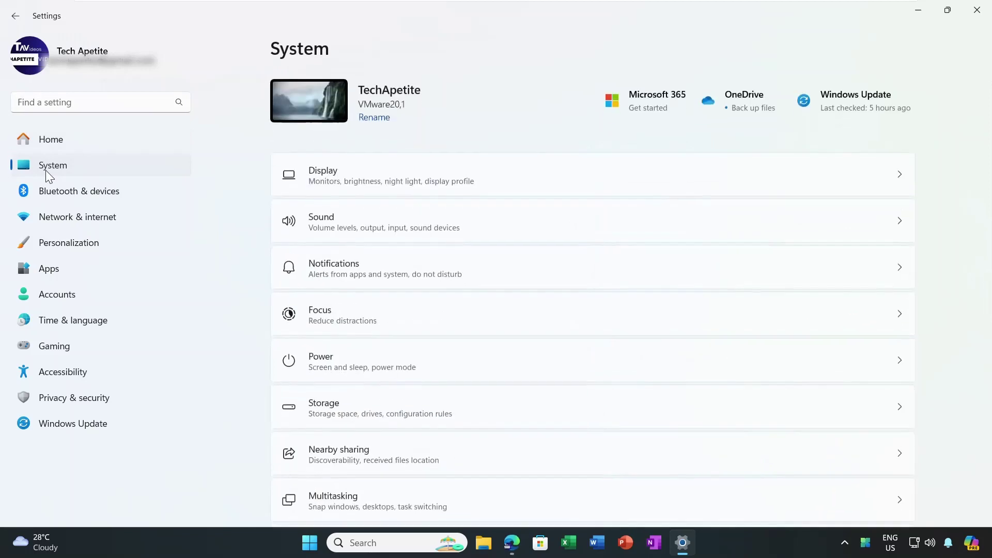
{"action": "left_click", "coordinate": [318, 187]}
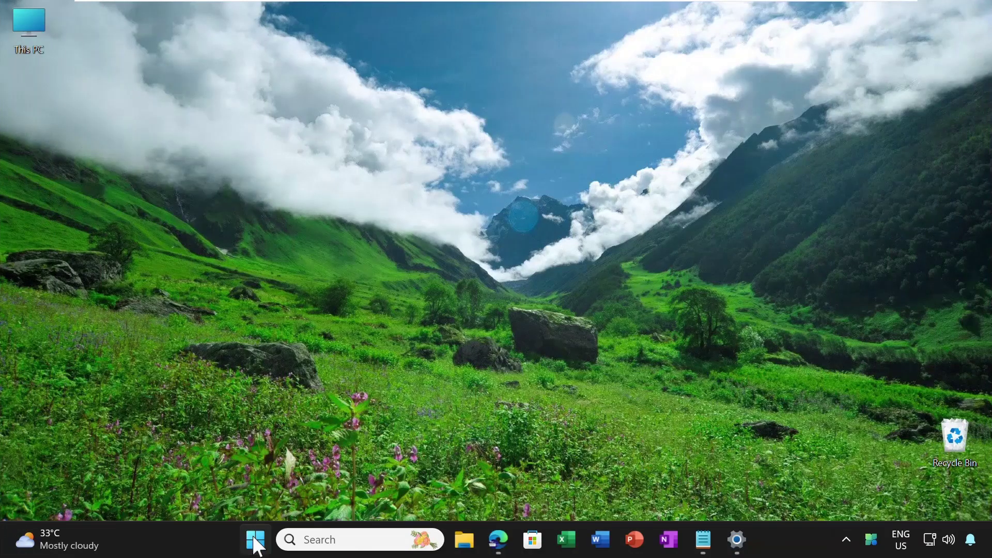
- In the Windows Update settings, look through the pause durations and pause updates for 1 week
{"action": "left_click", "coordinate": [256, 540]}
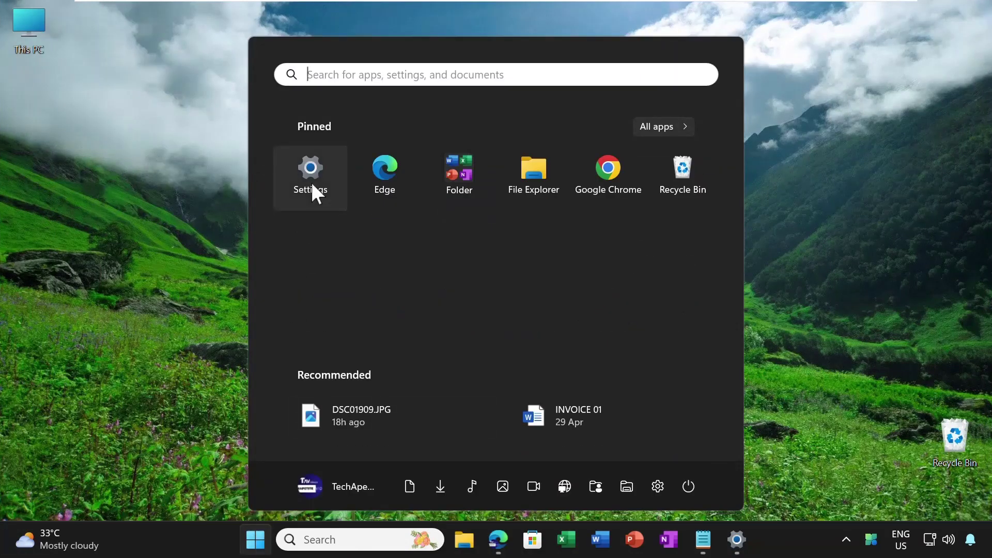
{"action": "left_click", "coordinate": [312, 185]}
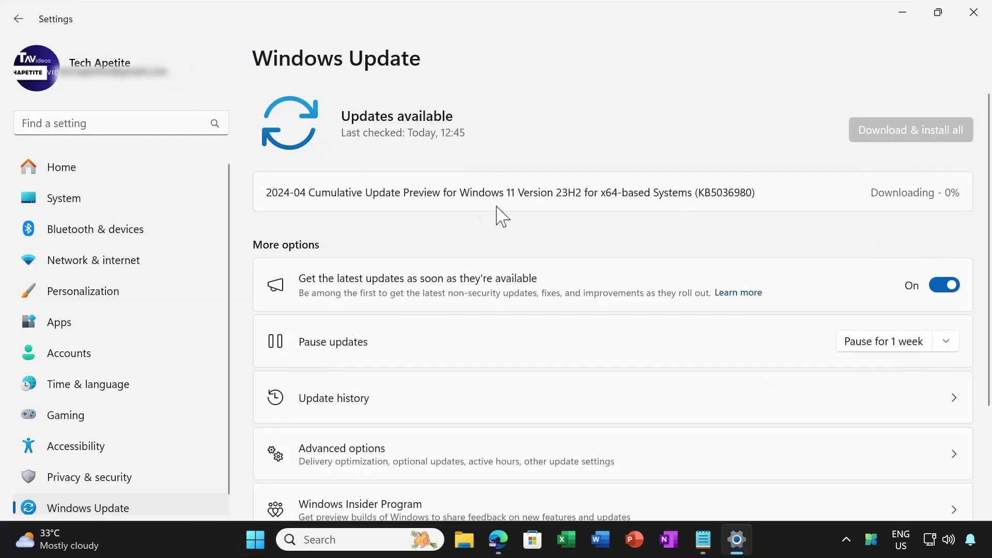
{"action": "left_click", "coordinate": [946, 342]}
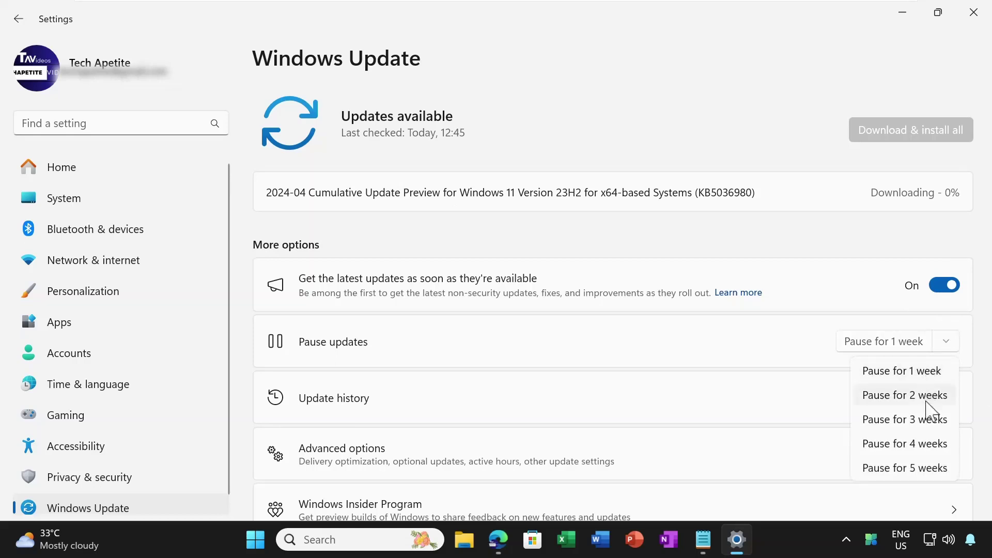
{"action": "left_click", "coordinate": [756, 341]}
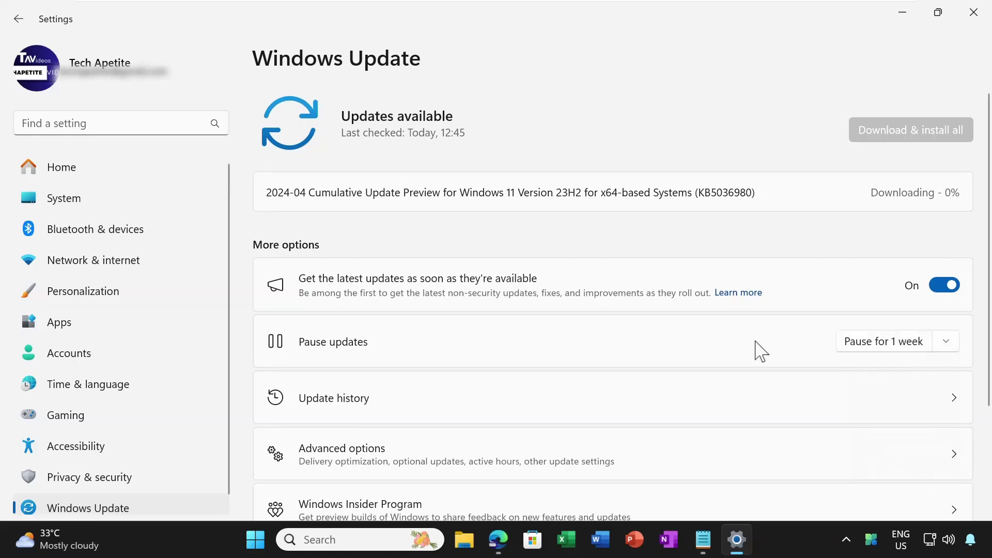
{"action": "left_click", "coordinate": [869, 344]}
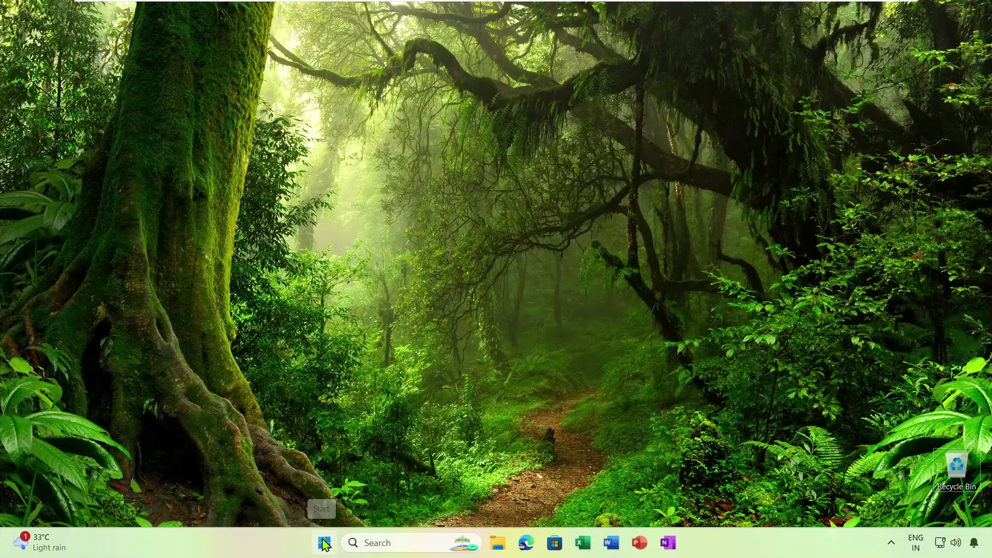
- Open Command Prompt as administrator and run the system file check with sfc /scannow
{"action": "left_click", "coordinate": [324, 543]}
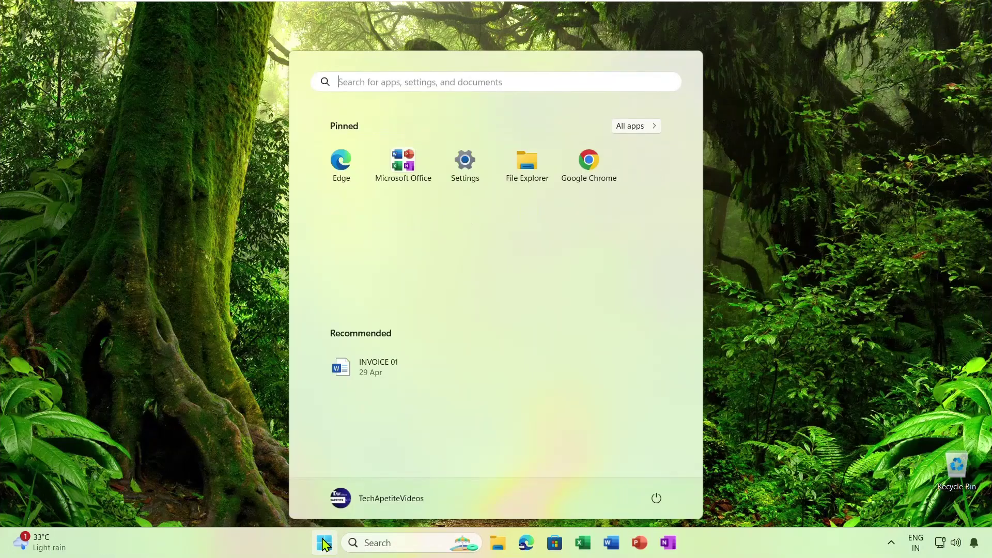
{"action": "type", "text": "comm"}
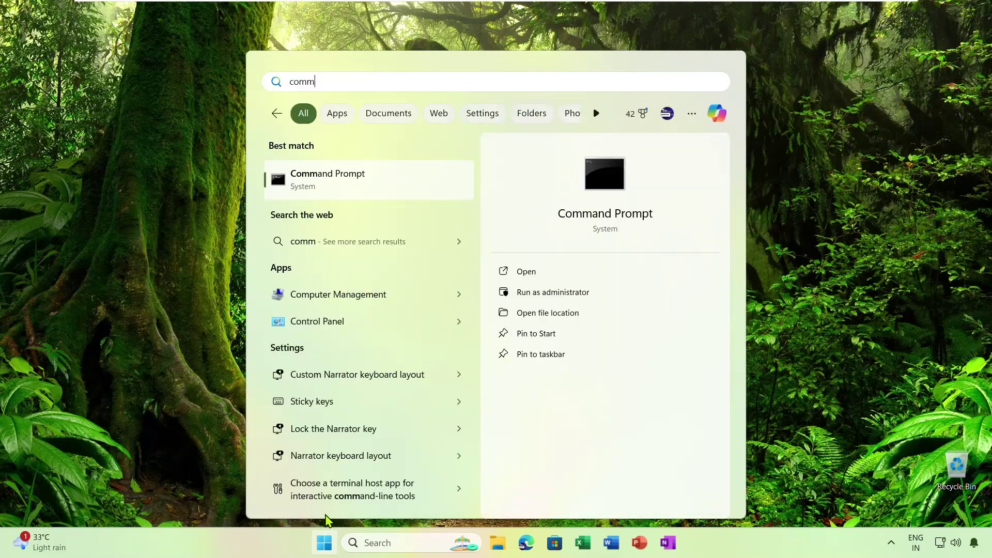
{"action": "left_click", "coordinate": [549, 300]}
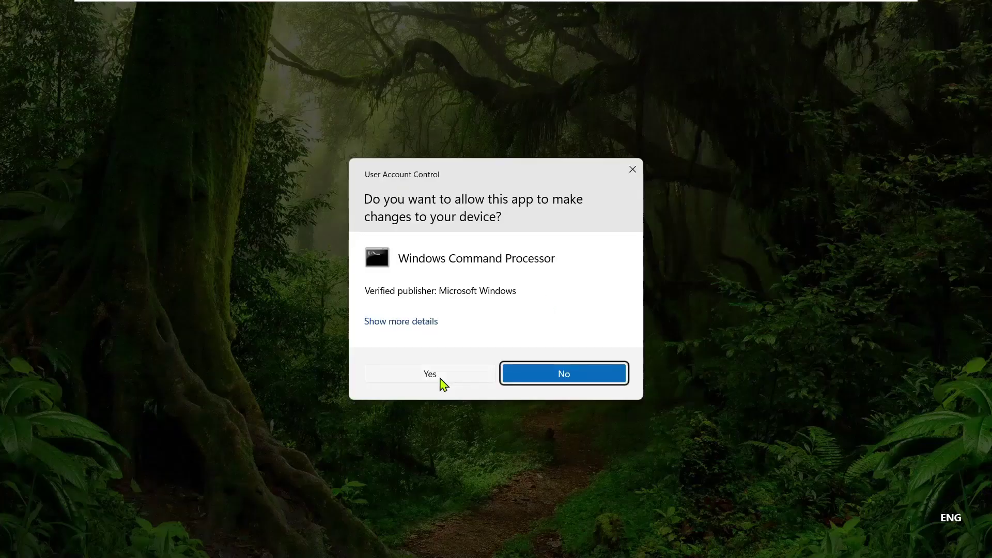
{"action": "left_click", "coordinate": [442, 383]}
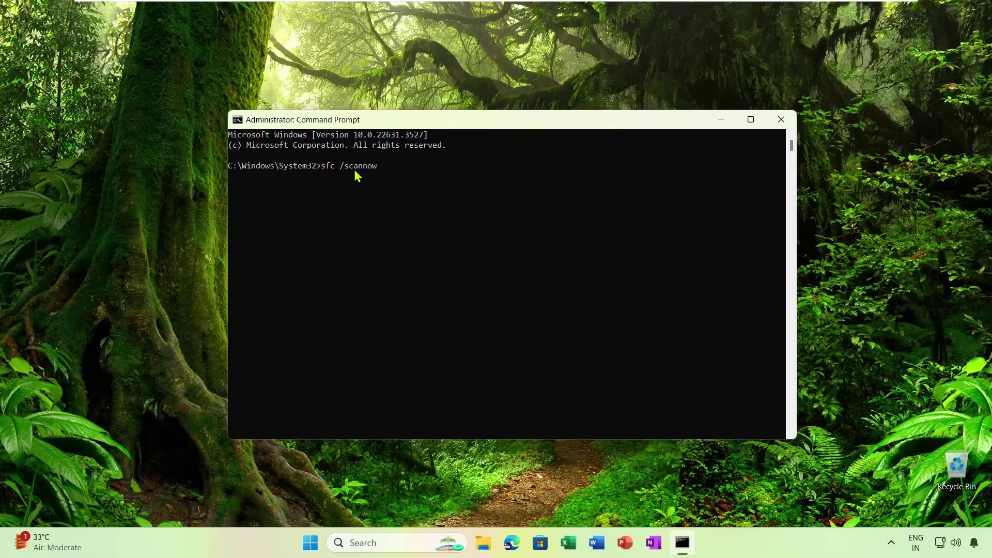
{"action": "key", "text": "Return"}
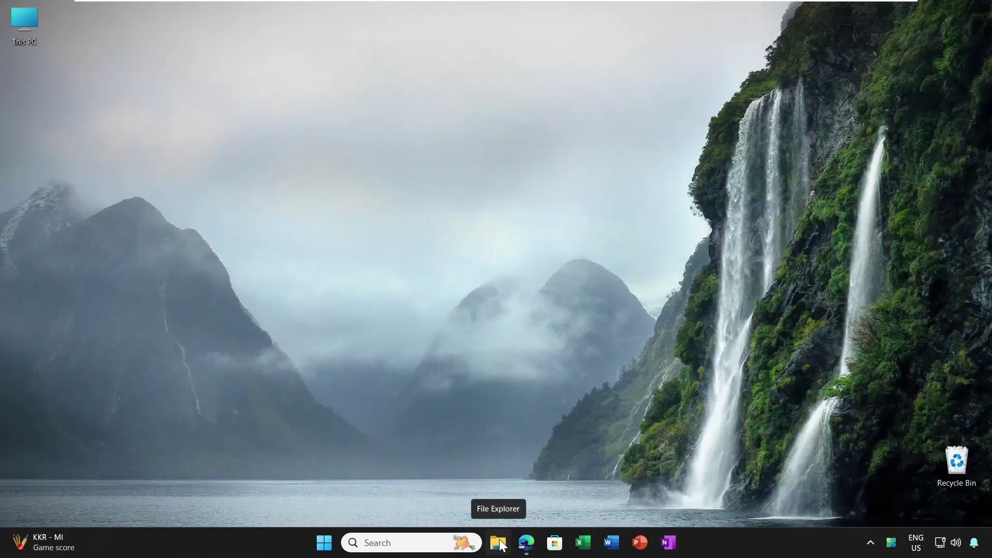
- Pin the frequent folders System32 and Programs to the File Explorer jump list
{"action": "right_click", "coordinate": [499, 544]}
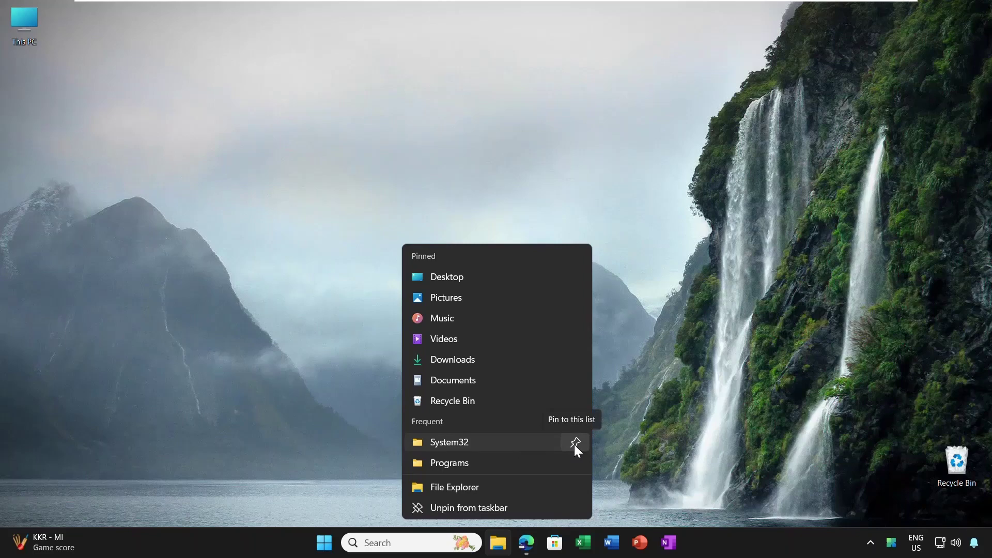
{"action": "left_click", "coordinate": [574, 443]}
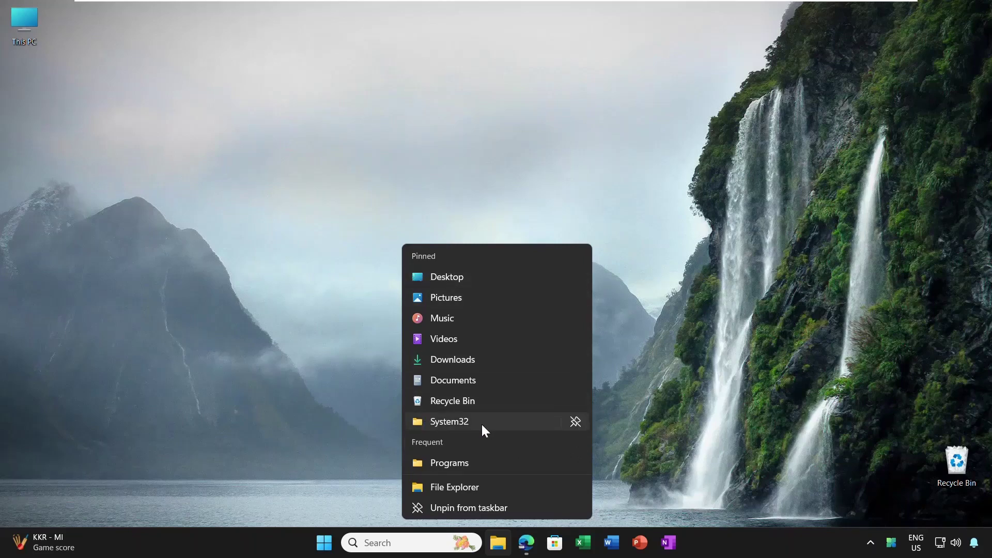
{"action": "left_click", "coordinate": [575, 462]}
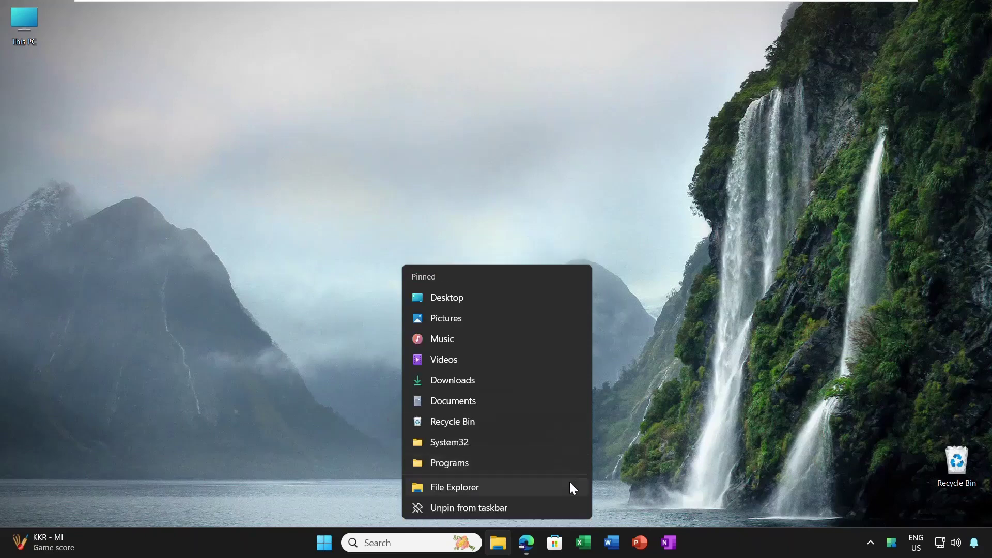
- Unpin Recycle Bin, System32 and Programs from the File Explorer jump list
{"action": "left_click", "coordinate": [577, 420]}
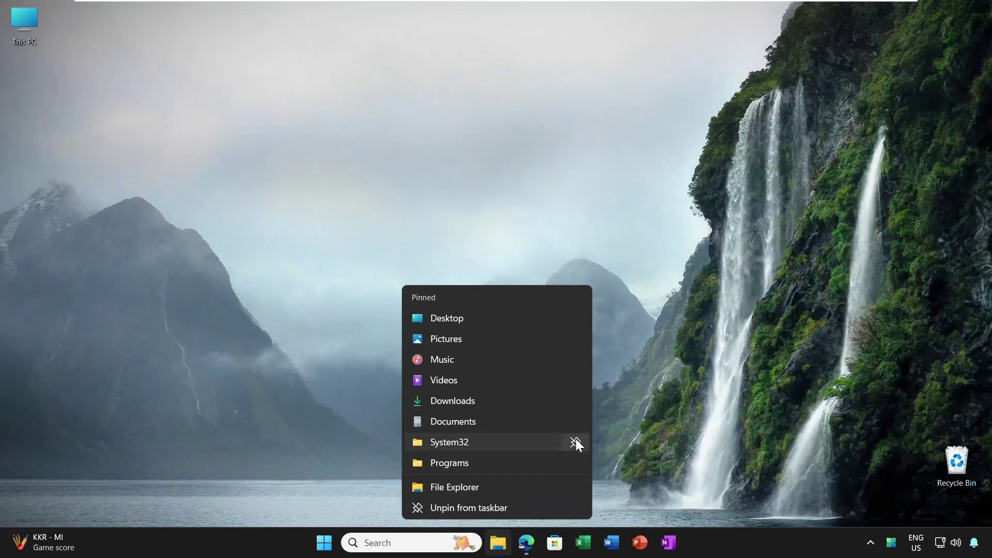
{"action": "left_click", "coordinate": [576, 440]}
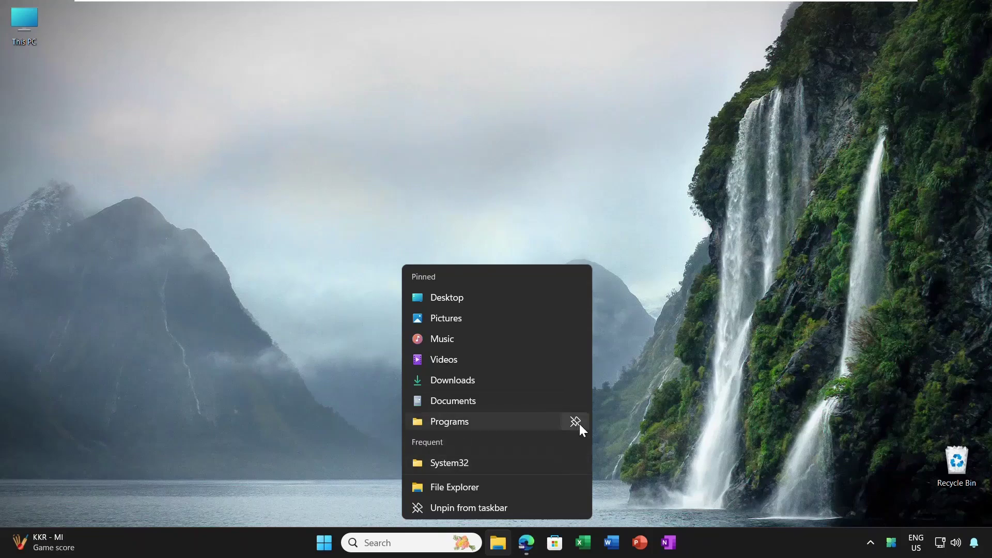
{"action": "left_click", "coordinate": [576, 421]}
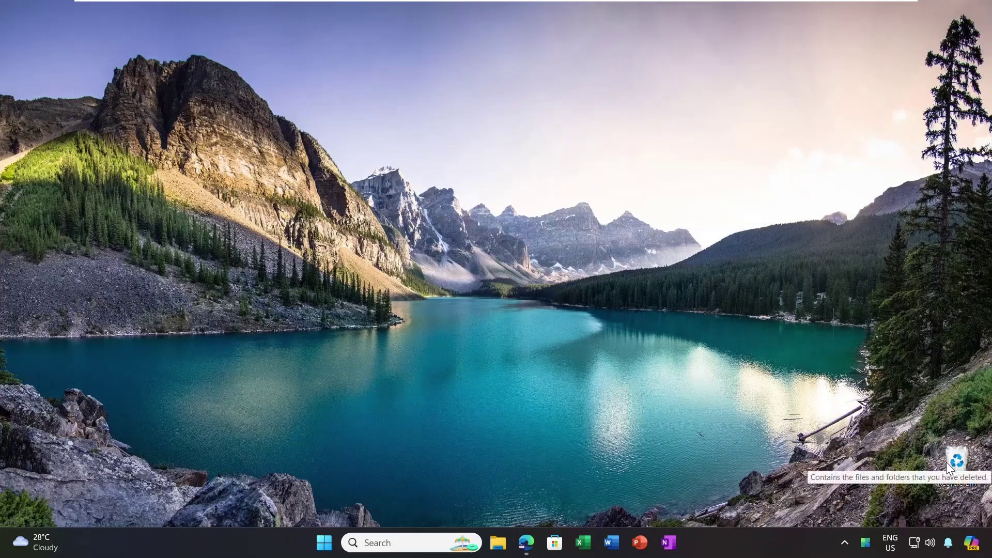
- Pin the desktop Recycle Bin to Quick access and open File Explorer
{"action": "right_click", "coordinate": [948, 463]}
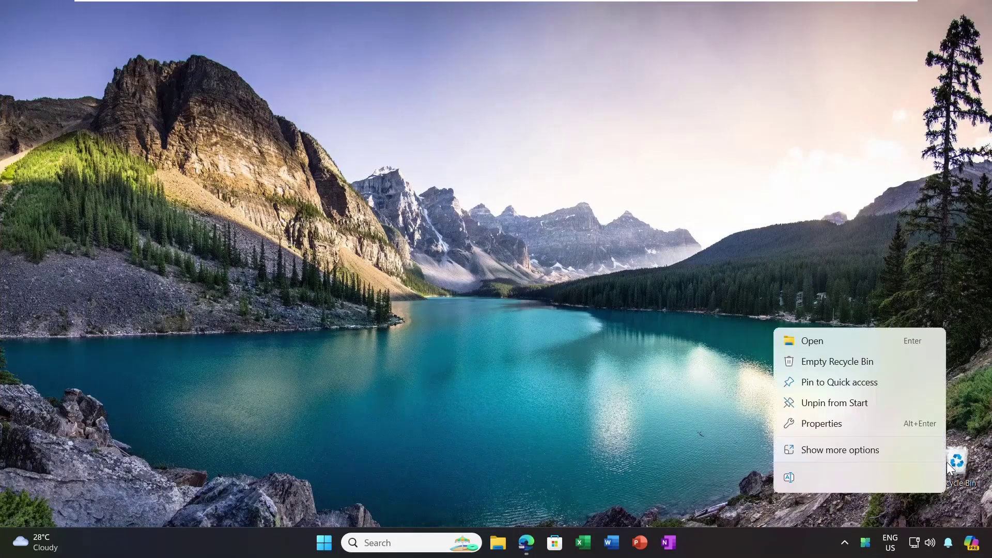
{"action": "left_click", "coordinate": [820, 386]}
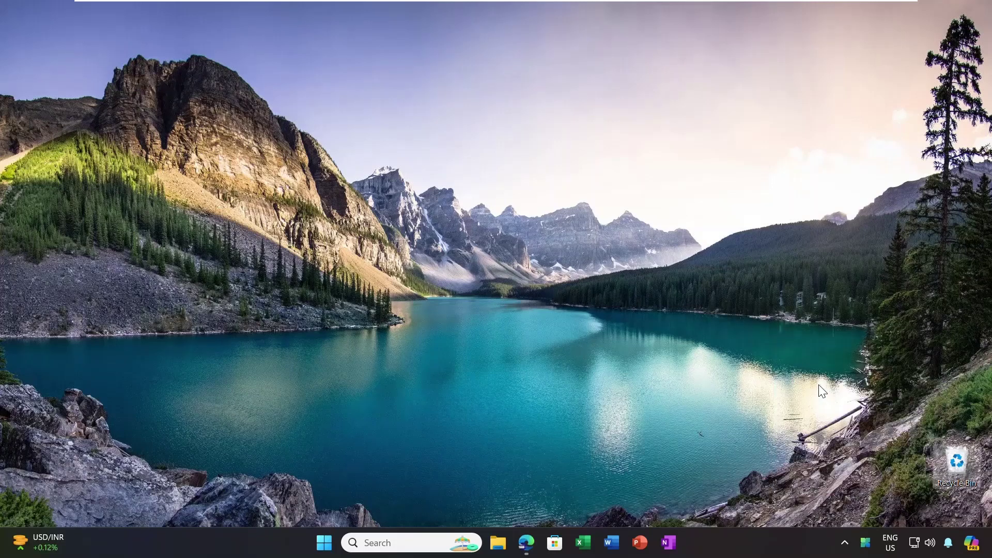
{"action": "left_click", "coordinate": [498, 543]}
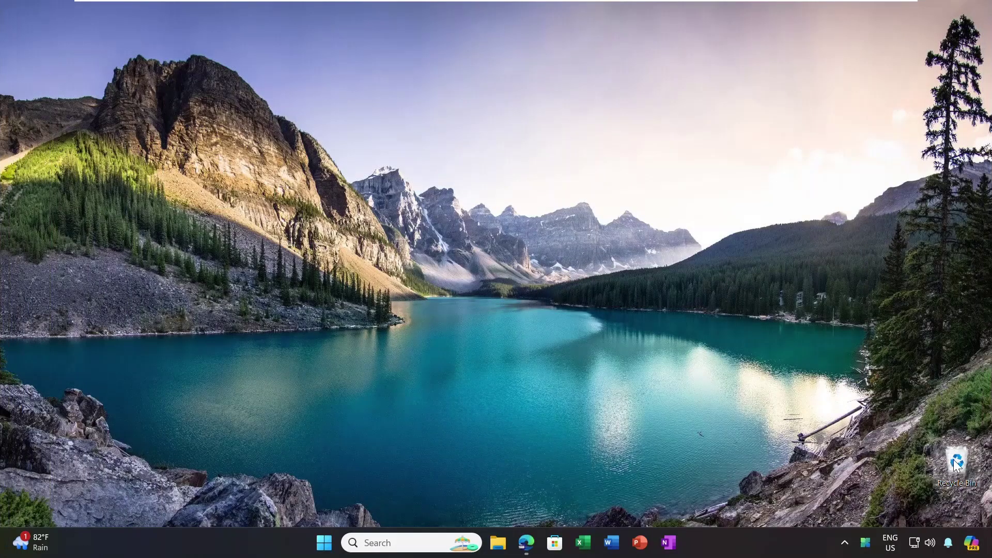
- Pin the desktop Recycle Bin to Start and open the Start menu
{"action": "right_click", "coordinate": [958, 464]}
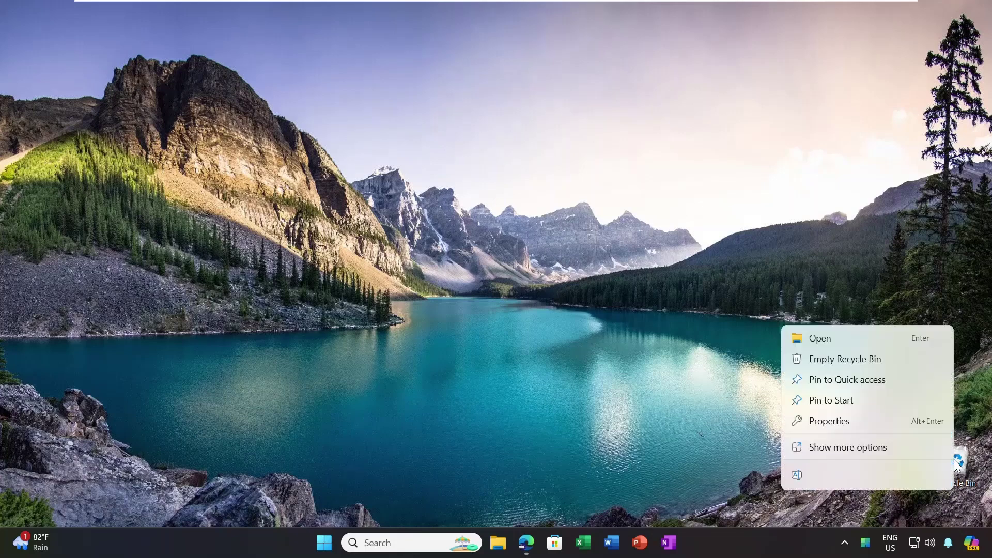
{"action": "left_click", "coordinate": [830, 406]}
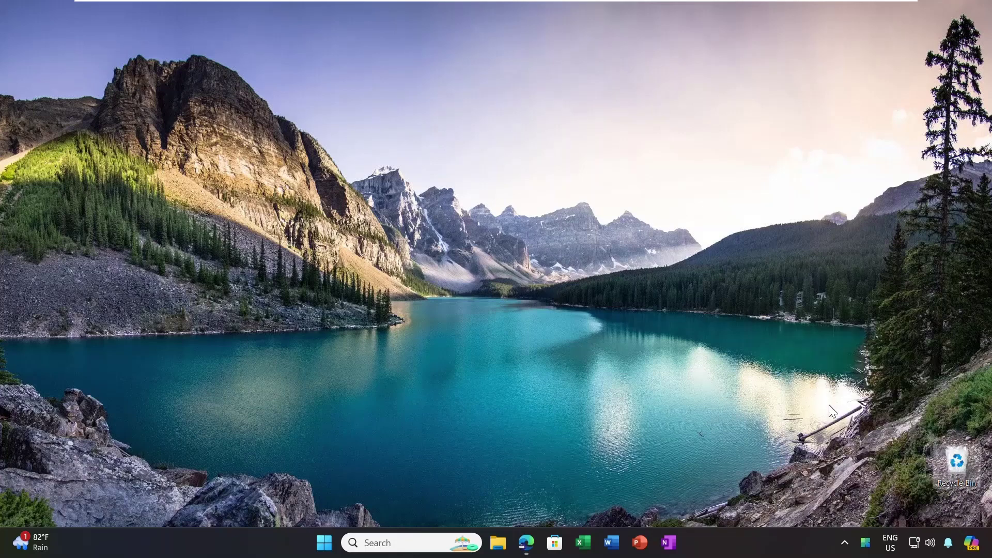
{"action": "left_click", "coordinate": [324, 543]}
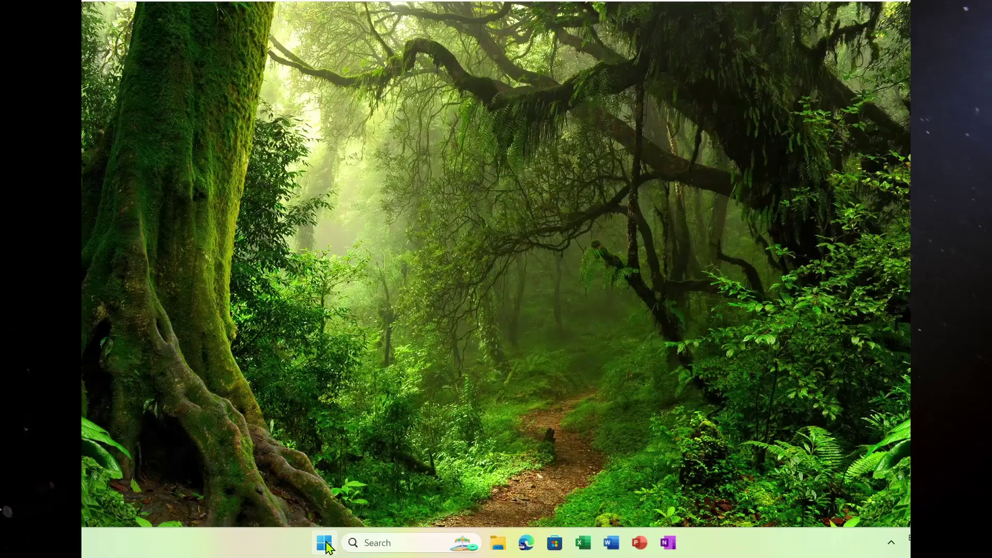
- Search for gpedit and open the Local Group Policy Editor
{"action": "left_click", "coordinate": [325, 545]}
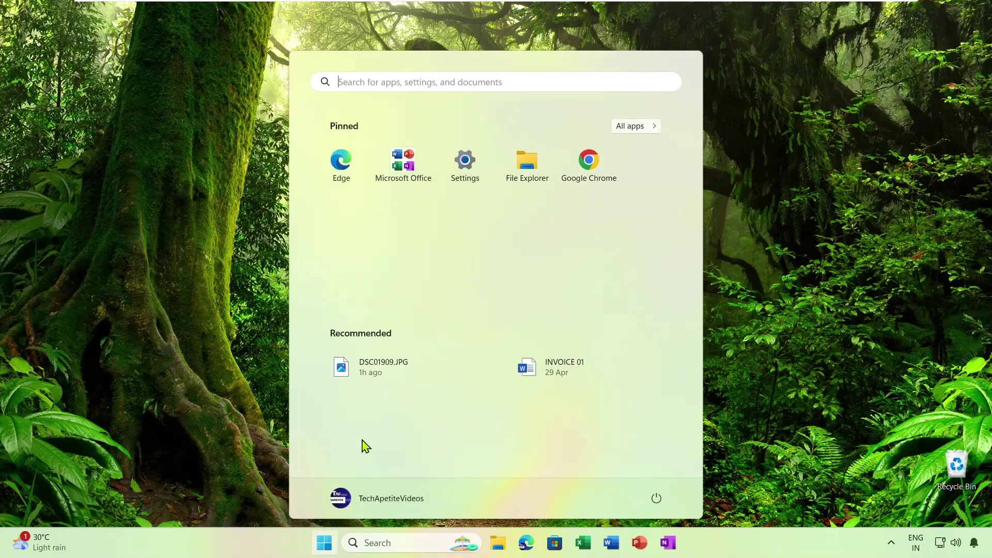
{"action": "type", "text": "gpedit"}
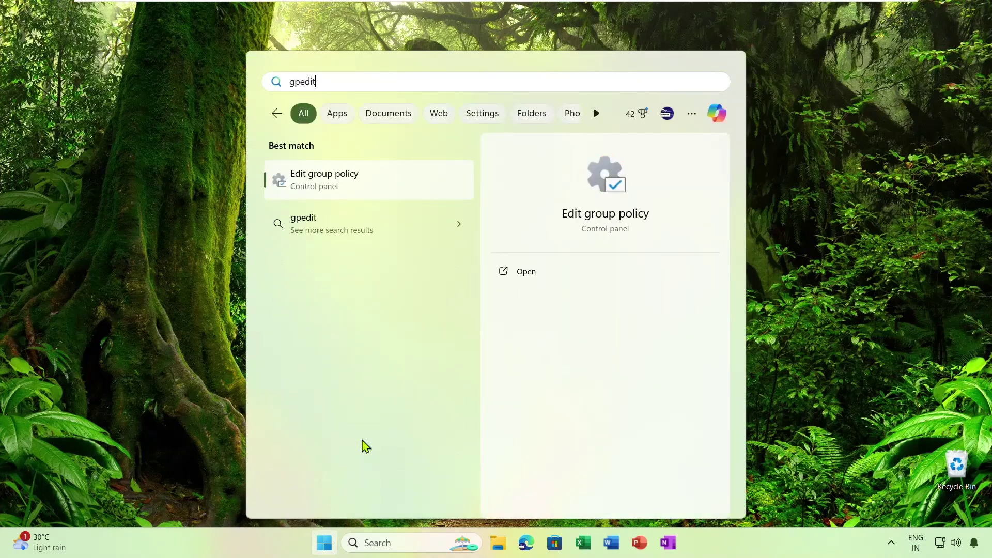
{"action": "left_click", "coordinate": [355, 191]}
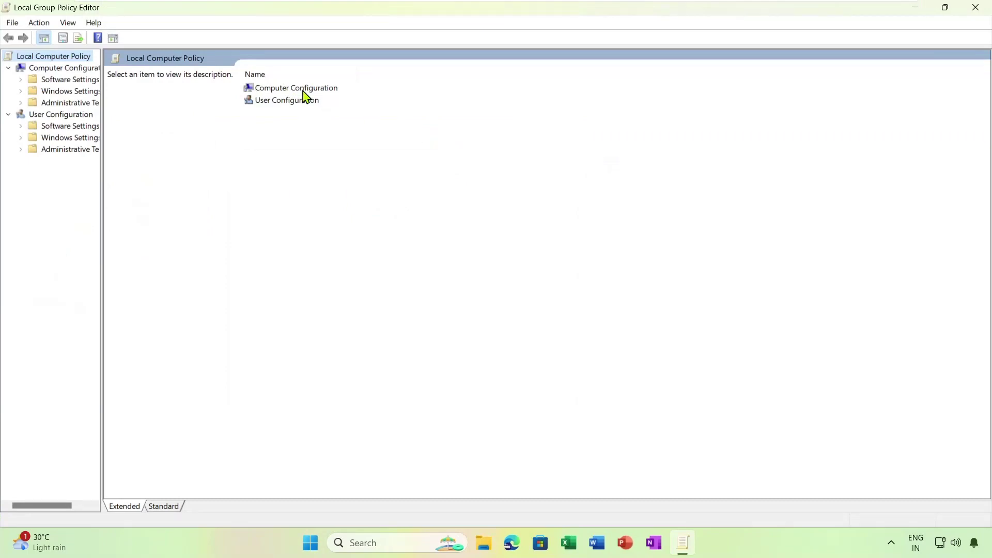
- Under Computer Configuration, Administrative Templates, Windows Components, Windows Installer, set the Turn off Windows Installer policy to Enabled
{"action": "double_click", "coordinate": [304, 91]}
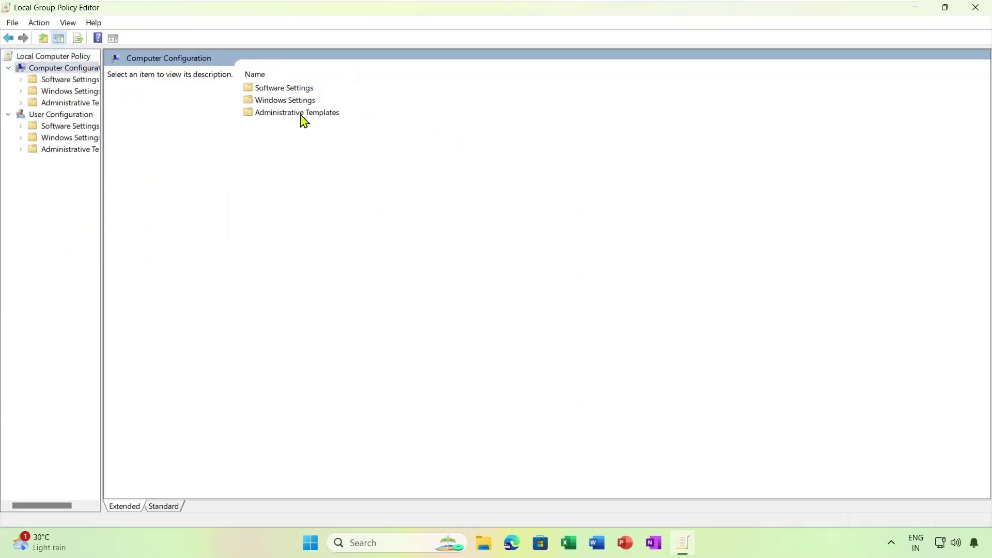
{"action": "double_click", "coordinate": [304, 113]}
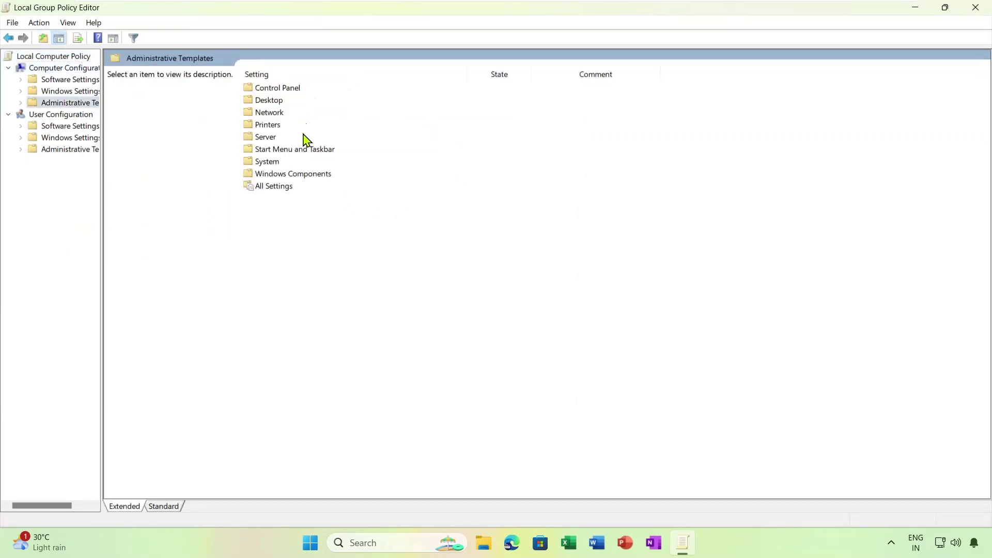
{"action": "double_click", "coordinate": [291, 175]}
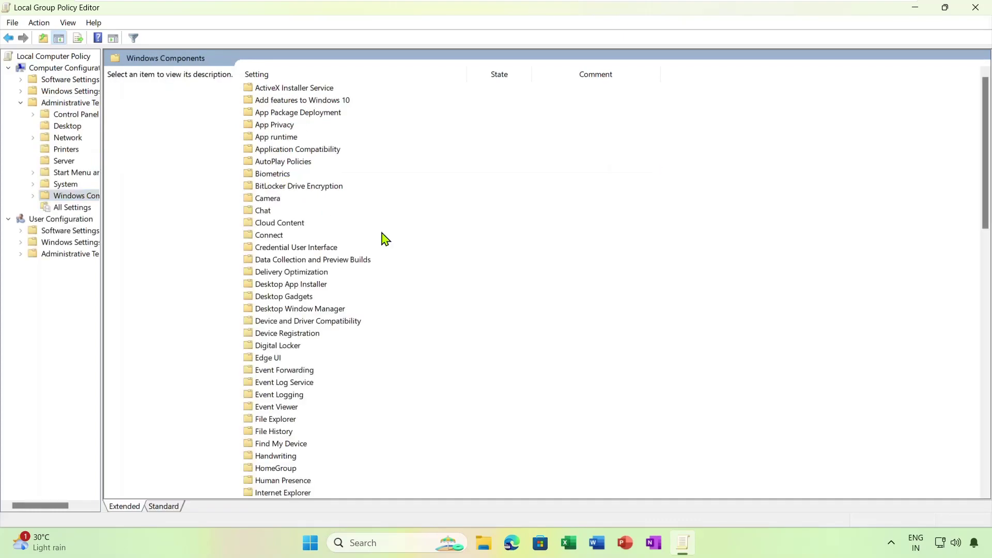
{"action": "scroll", "coordinate": [385, 239], "scroll_direction": "down", "scroll_amount": 19}
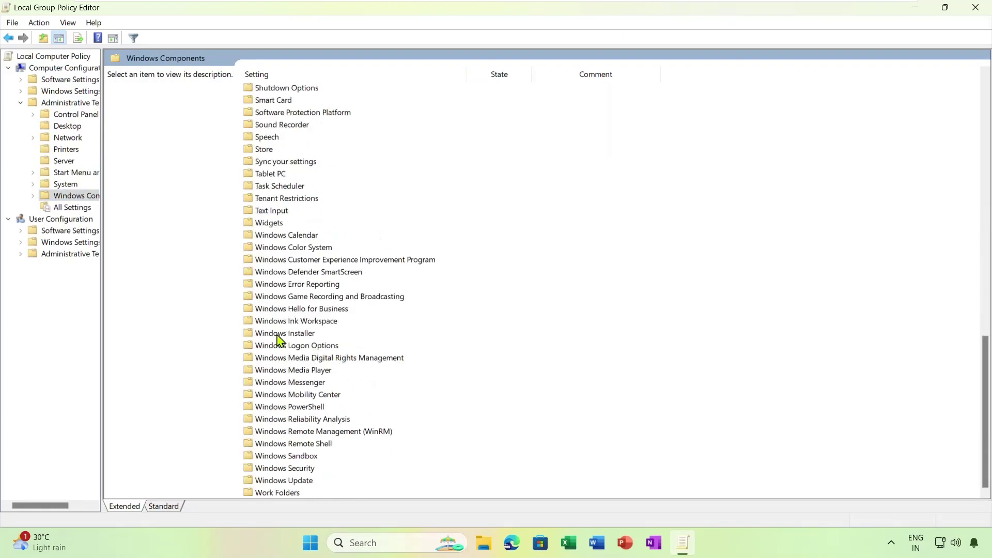
{"action": "double_click", "coordinate": [285, 334]}
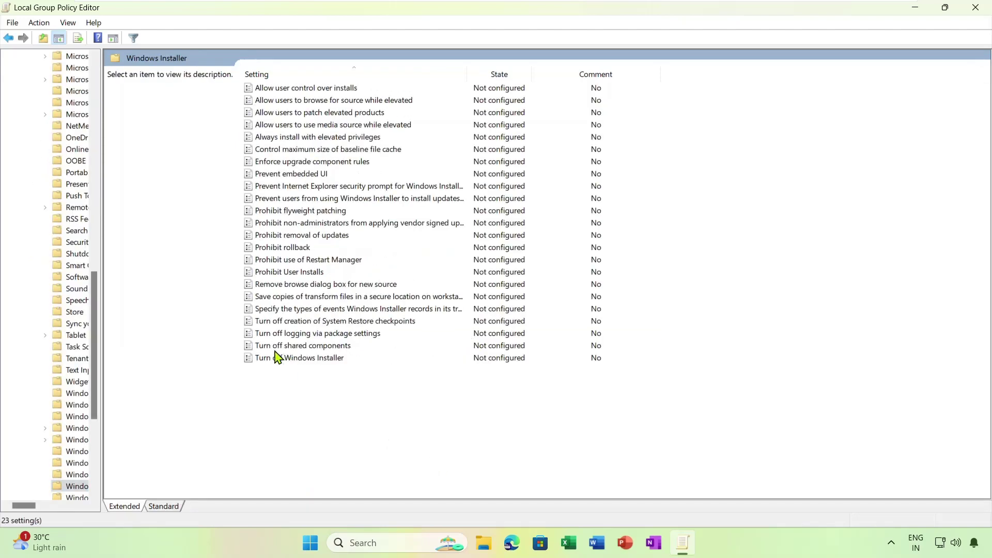
{"action": "double_click", "coordinate": [313, 359]}
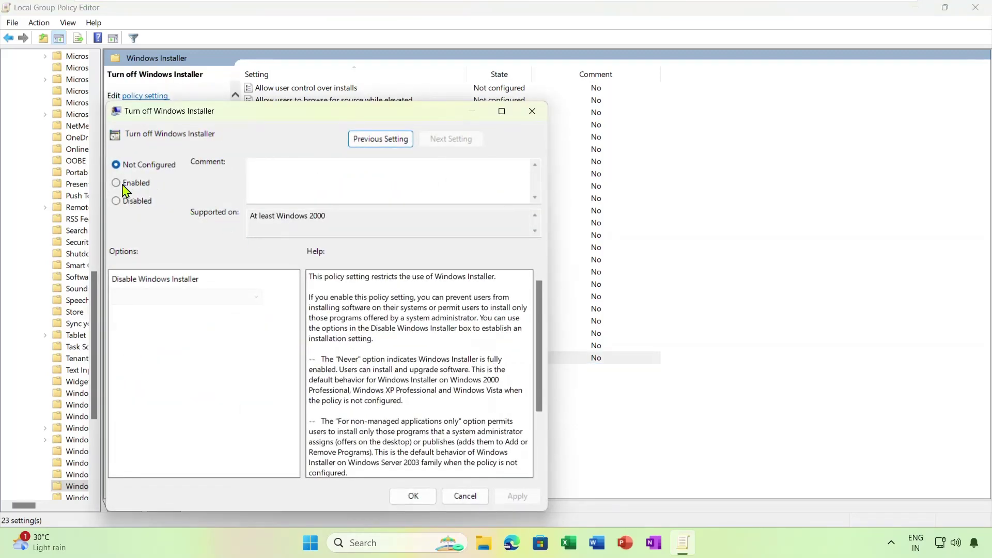
{"action": "left_click", "coordinate": [117, 184]}
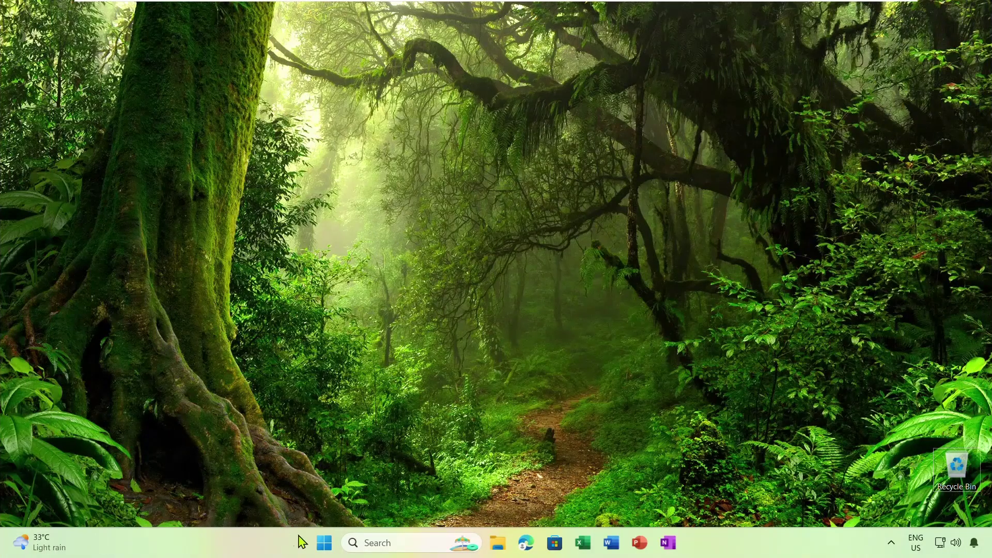
- Open the System Power page in Settings and expand the Screen and sleep options
{"action": "left_click", "coordinate": [324, 543]}
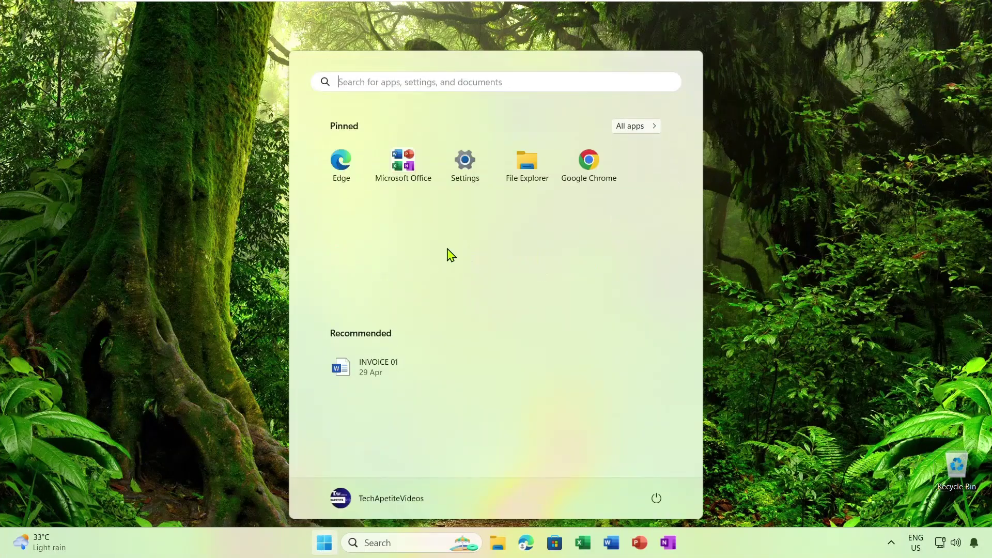
{"action": "left_click", "coordinate": [467, 170]}
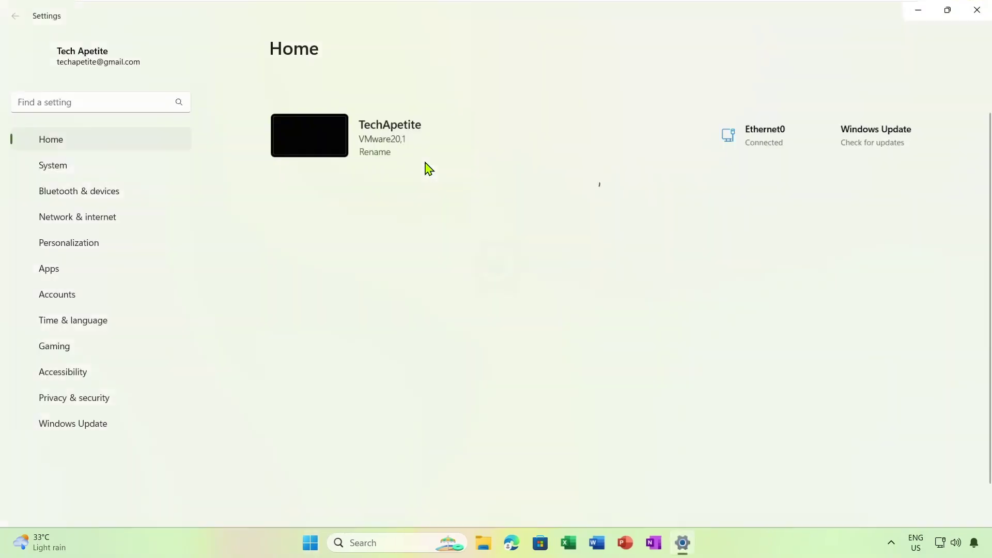
{"action": "left_click", "coordinate": [73, 176]}
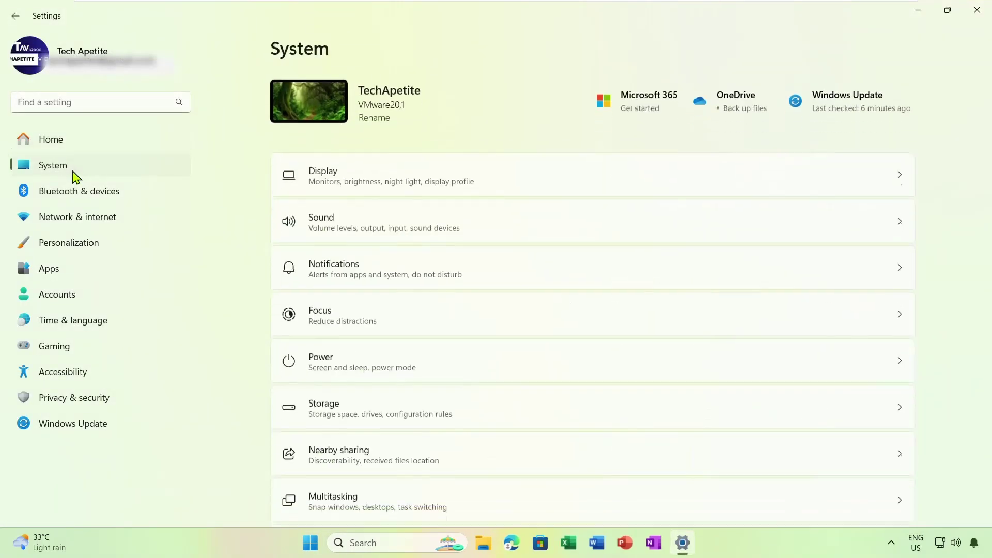
{"action": "left_click", "coordinate": [399, 365]}
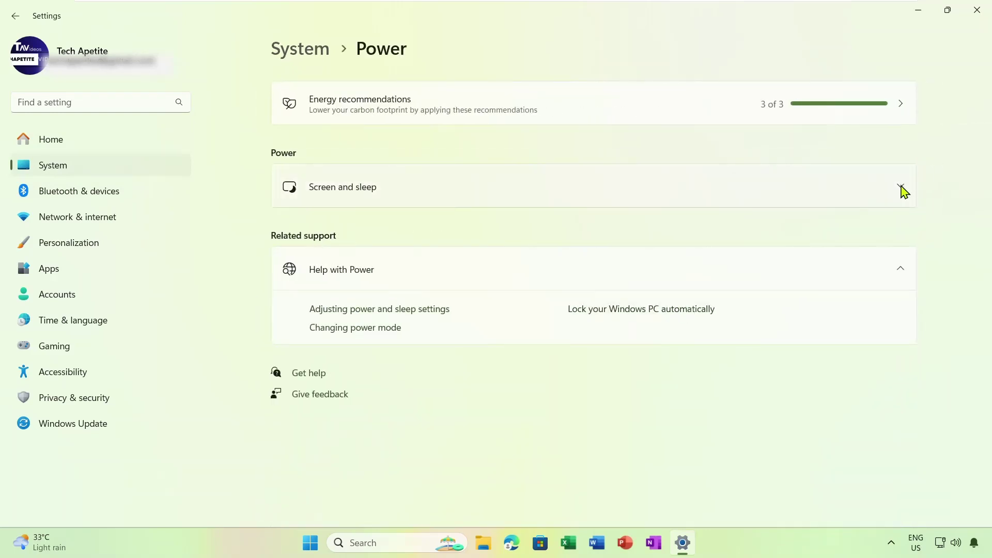
{"action": "left_click", "coordinate": [901, 191]}
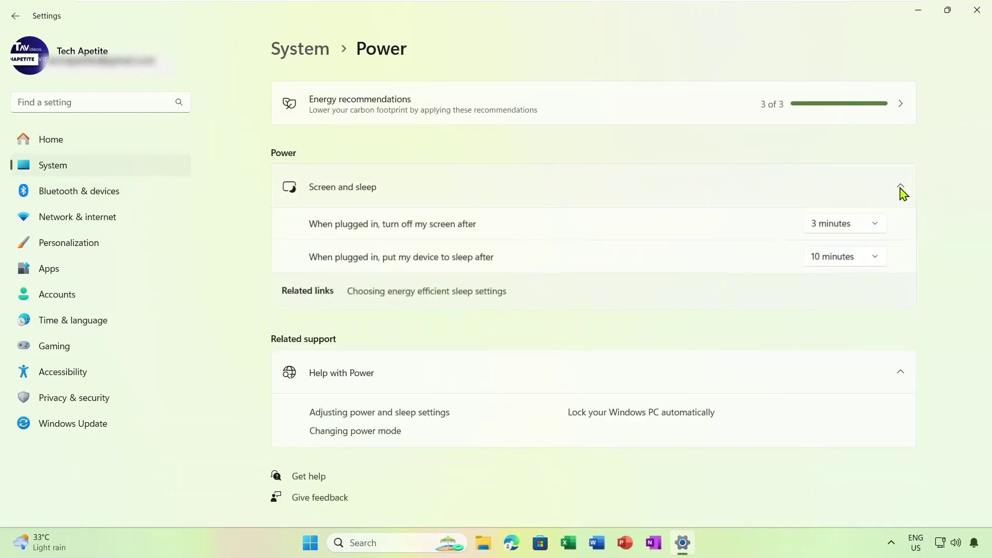
- Change the time after which the screen turns off when the device is plugged in
{"action": "left_click", "coordinate": [873, 232]}
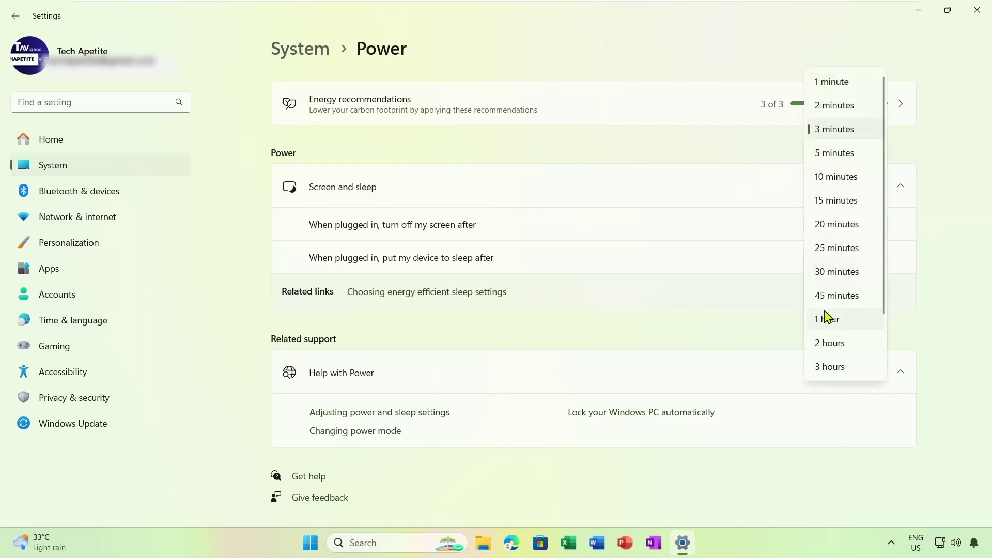
{"action": "scroll", "coordinate": [830, 331], "scroll_direction": "down", "scroll_amount": 2}
{"action": "left_click", "coordinate": [830, 366]}
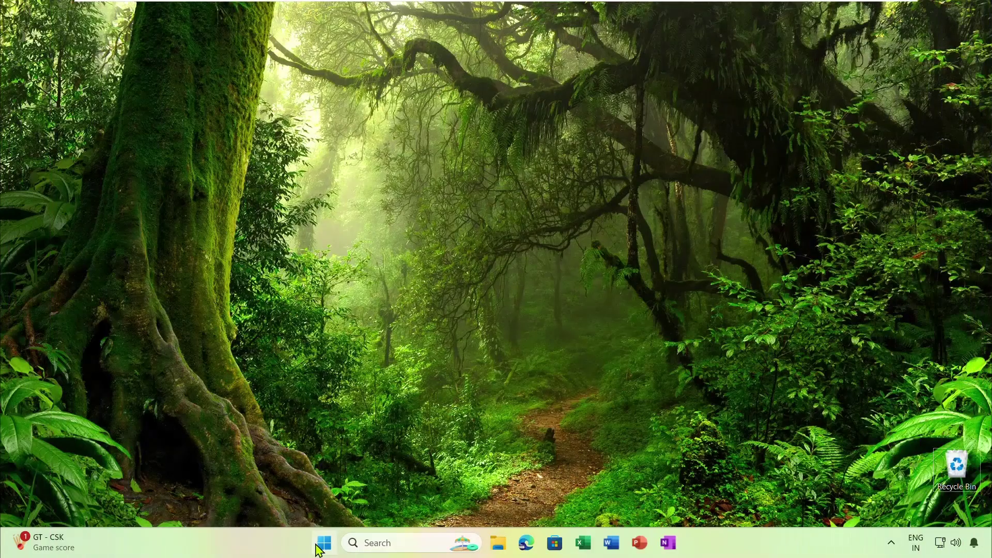
- Open the General page of the Privacy & security settings
{"action": "left_click", "coordinate": [318, 549]}
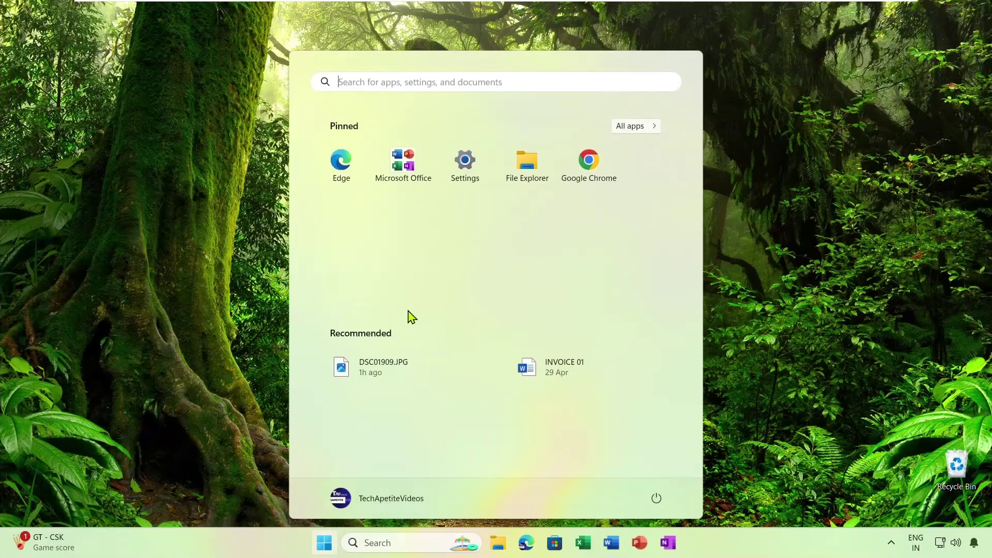
{"action": "left_click", "coordinate": [466, 166]}
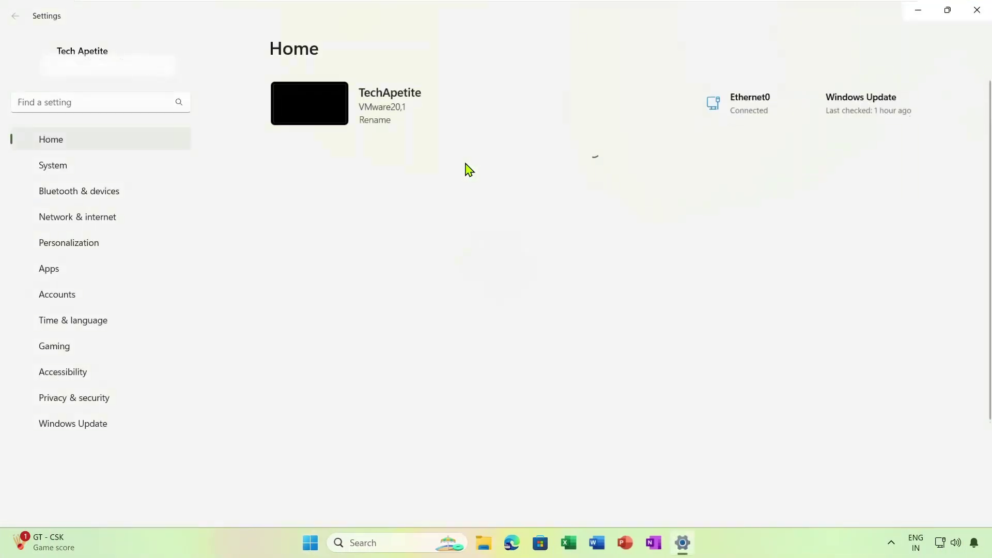
{"action": "left_click", "coordinate": [54, 401]}
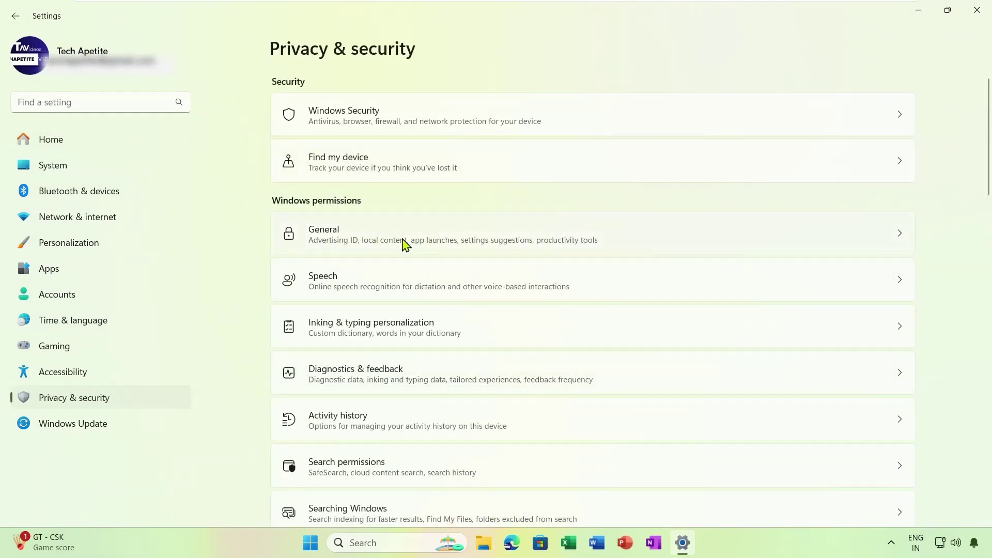
{"action": "left_click", "coordinate": [465, 239]}
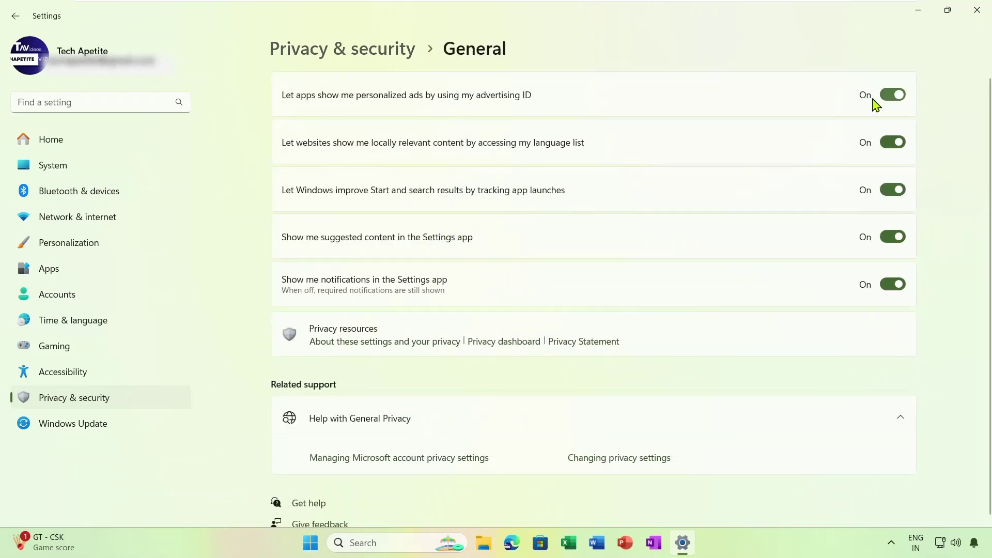
- Turn off advertising ID personalized ads, language-list content, app launch tracking and suggested content in the Settings app
{"action": "left_click", "coordinate": [892, 95]}
{"action": "left_click", "coordinate": [893, 143]}
{"action": "left_click", "coordinate": [892, 190]}
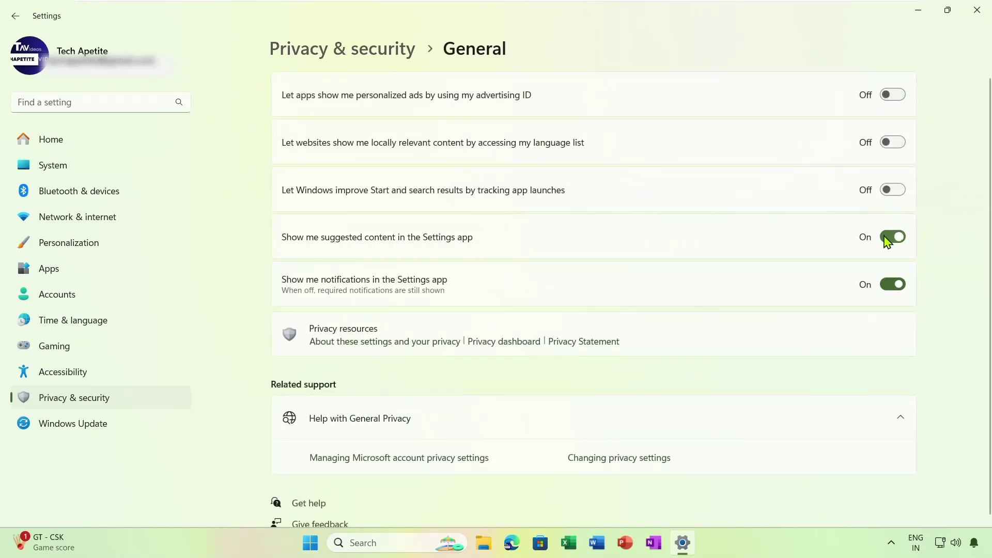
{"action": "left_click", "coordinate": [888, 239]}
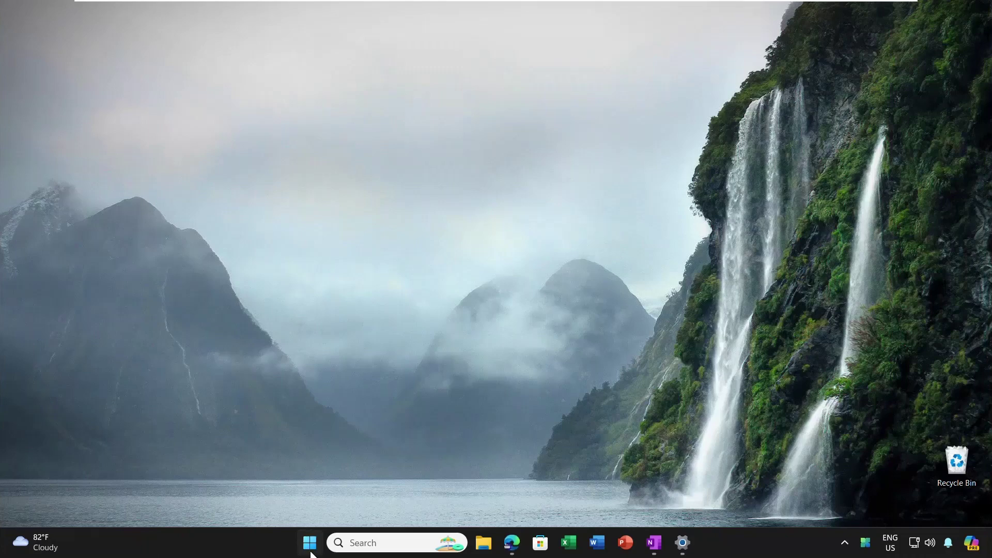
- Search for system properties and open the advanced system settings
{"action": "key", "text": "super"}
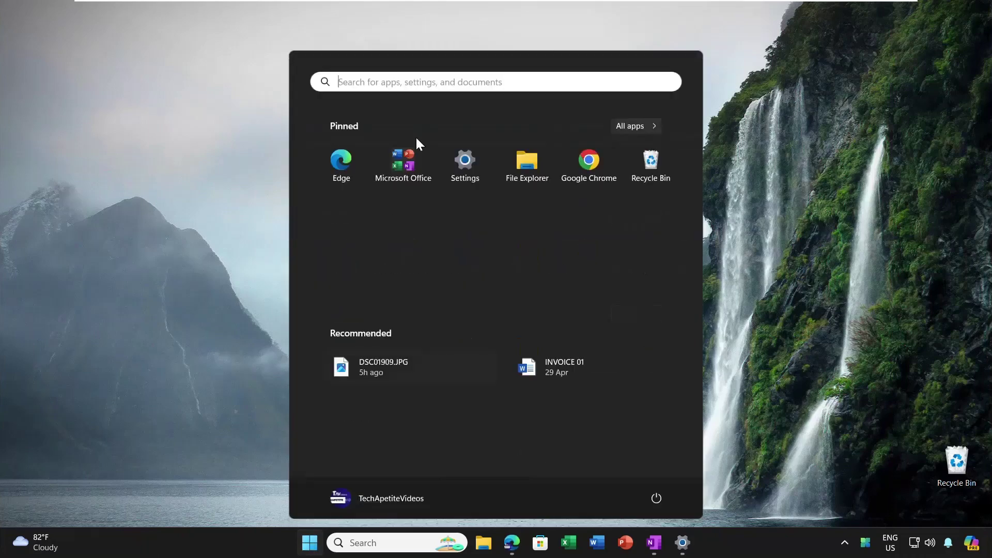
{"action": "left_click", "coordinate": [382, 82]}
{"action": "type", "text": "sys"}
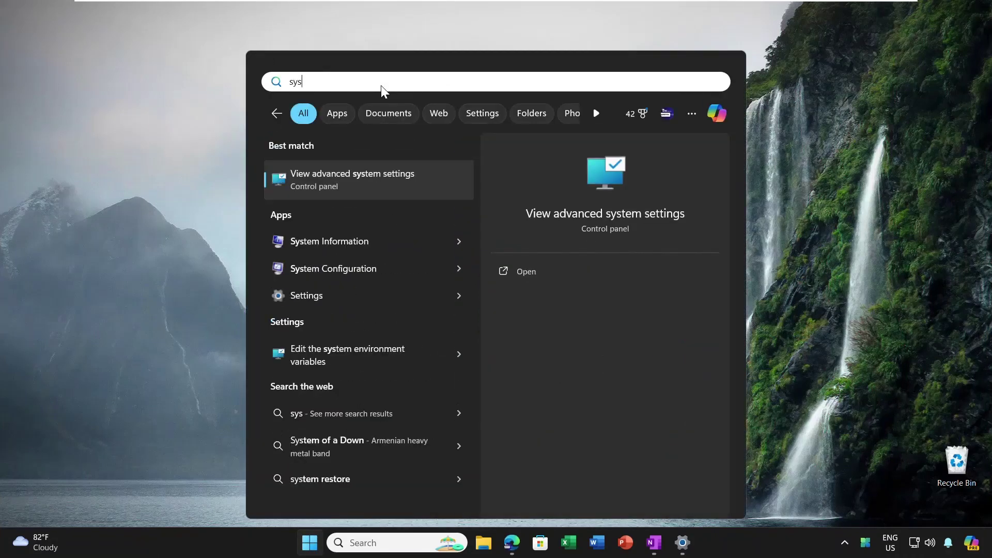
{"action": "type", "text": "tem prope"}
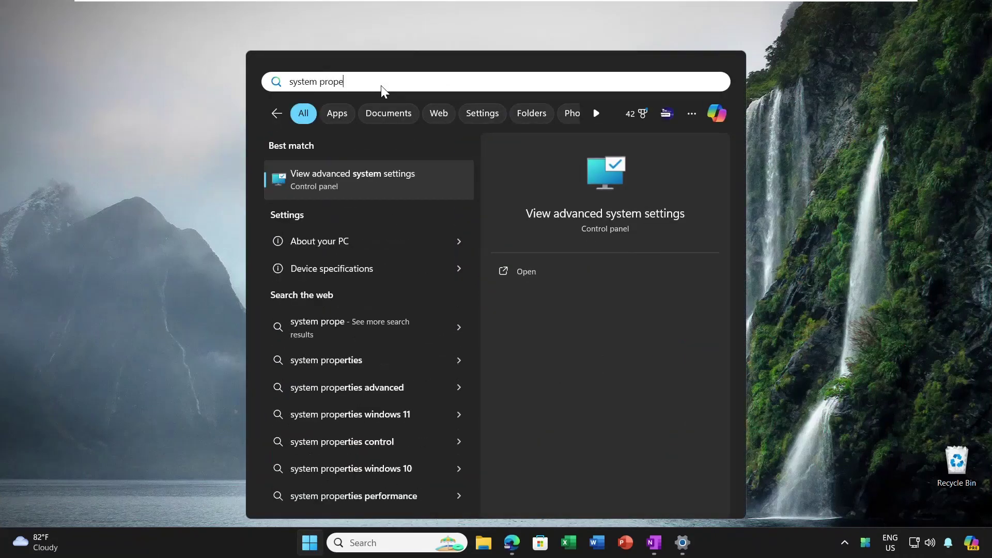
{"action": "type", "text": "rties"}
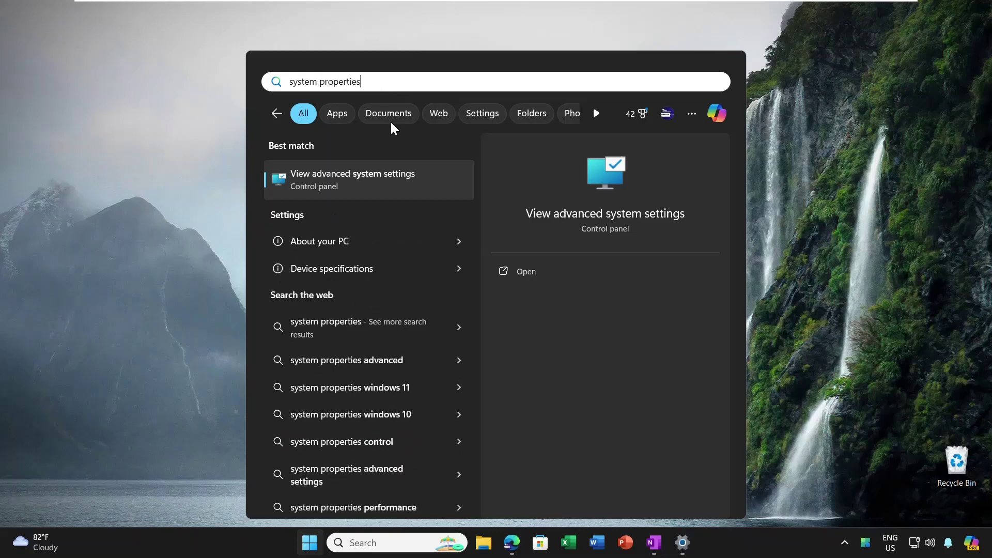
{"action": "left_click", "coordinate": [332, 179]}
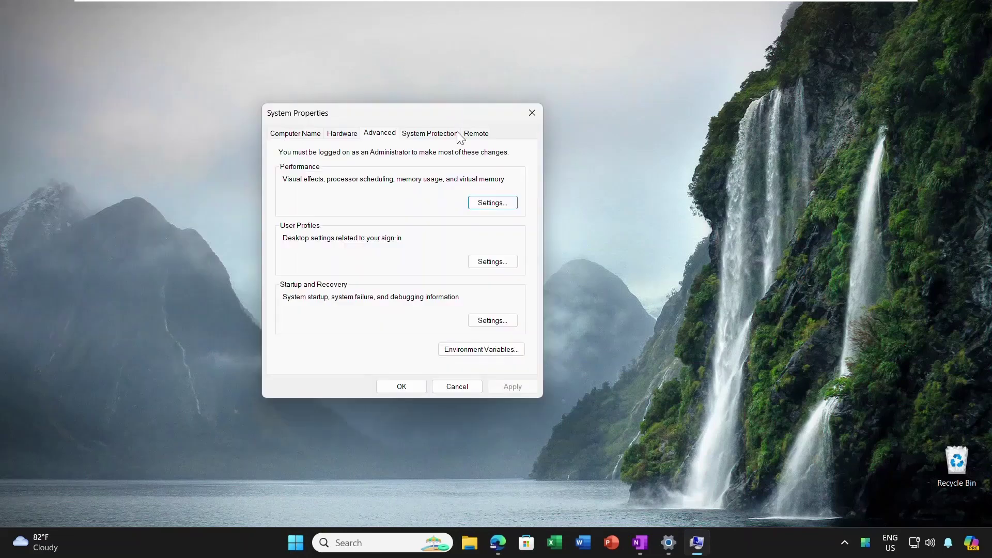
- Allow Remote Desktop connections to this computer, apply the change and close System Properties
{"action": "left_click", "coordinate": [475, 135]}
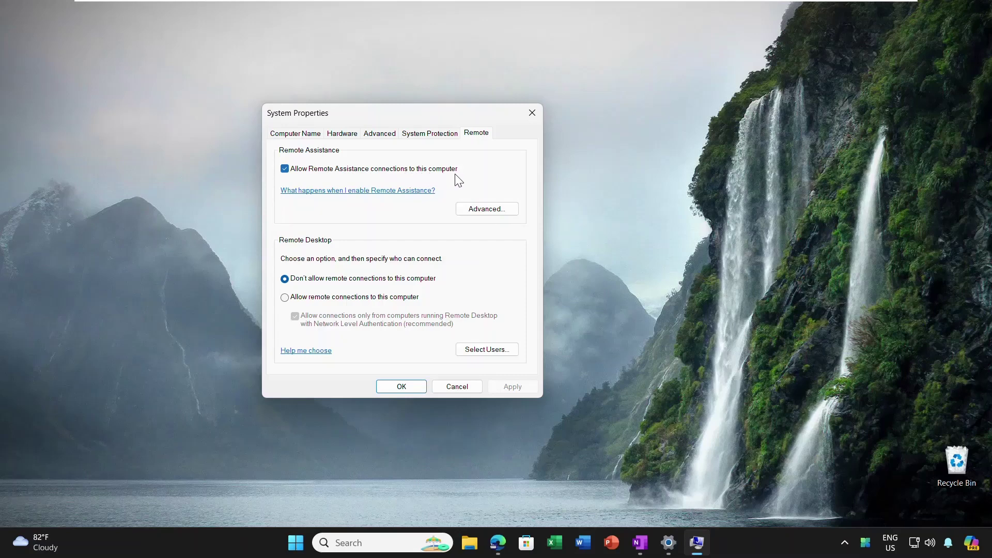
{"action": "left_click", "coordinate": [285, 298]}
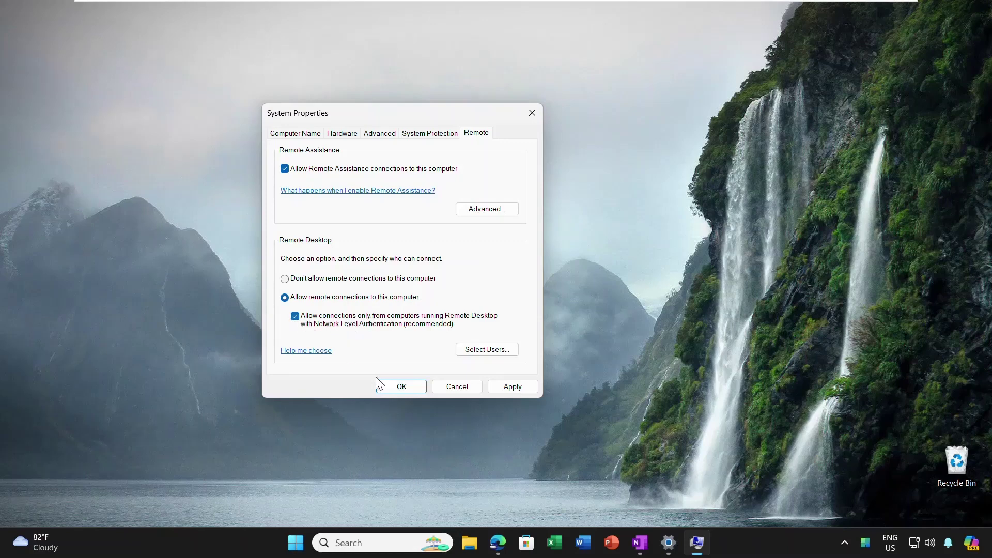
{"action": "left_click", "coordinate": [509, 389]}
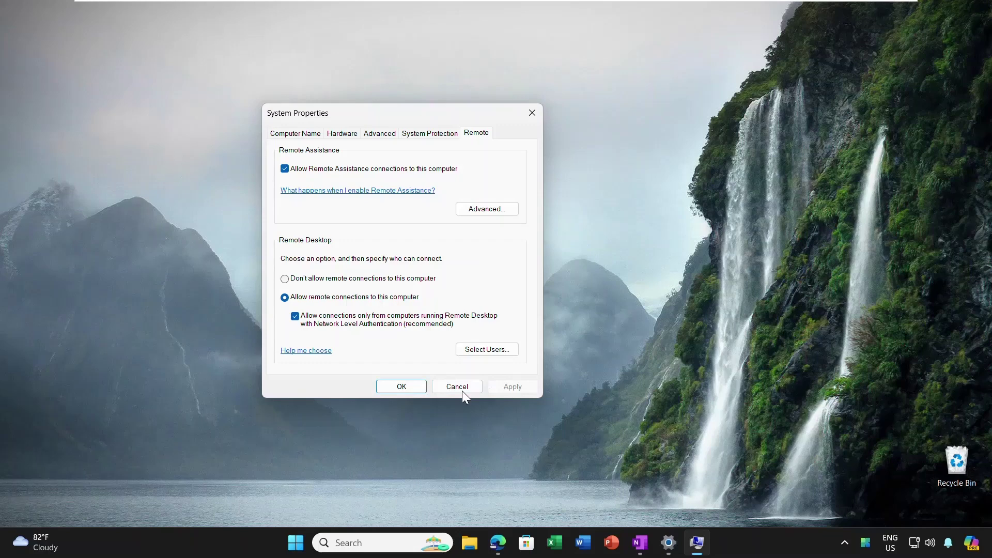
{"action": "left_click", "coordinate": [412, 390]}
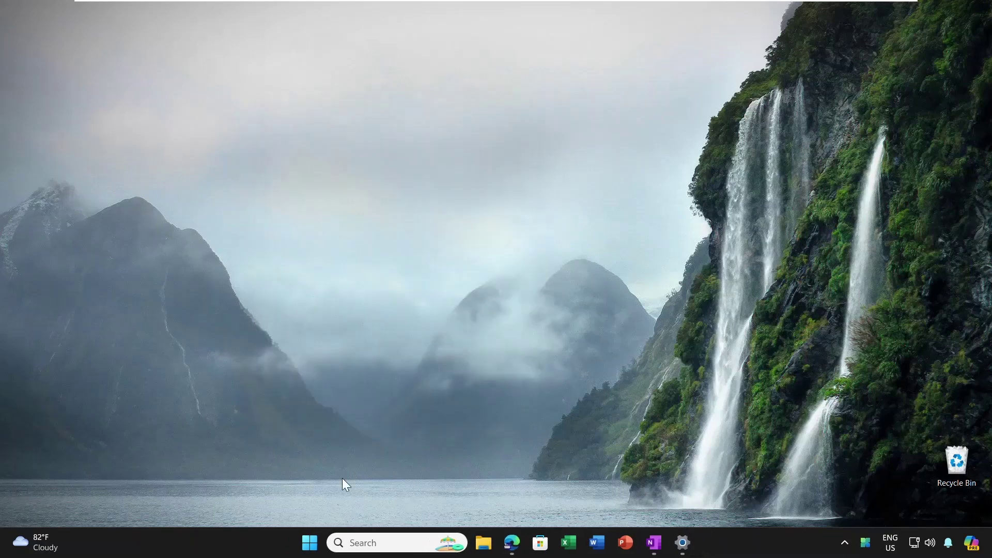
- Search for network and open the Network Connections window
{"action": "key", "text": "super"}
{"action": "type", "text": "n"}
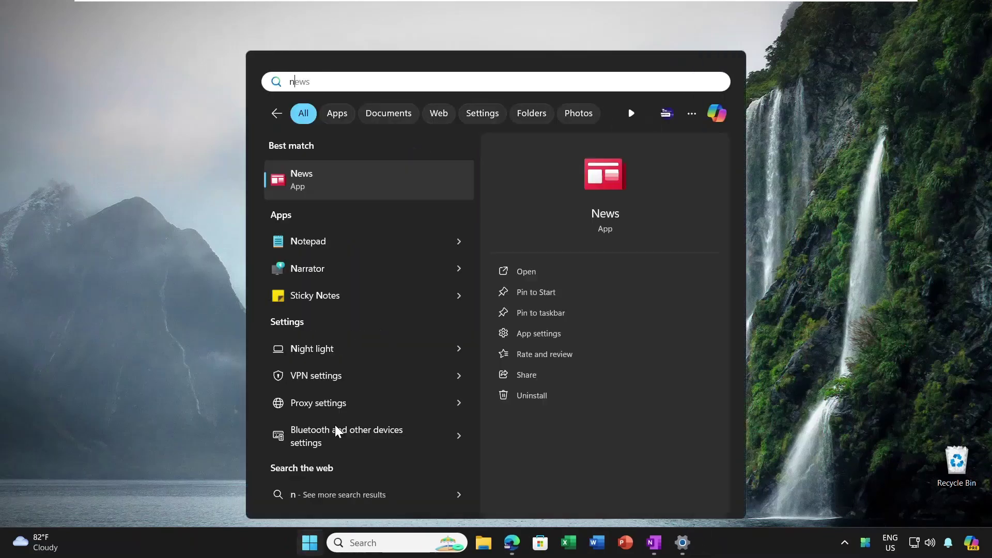
{"action": "type", "text": "etwork"}
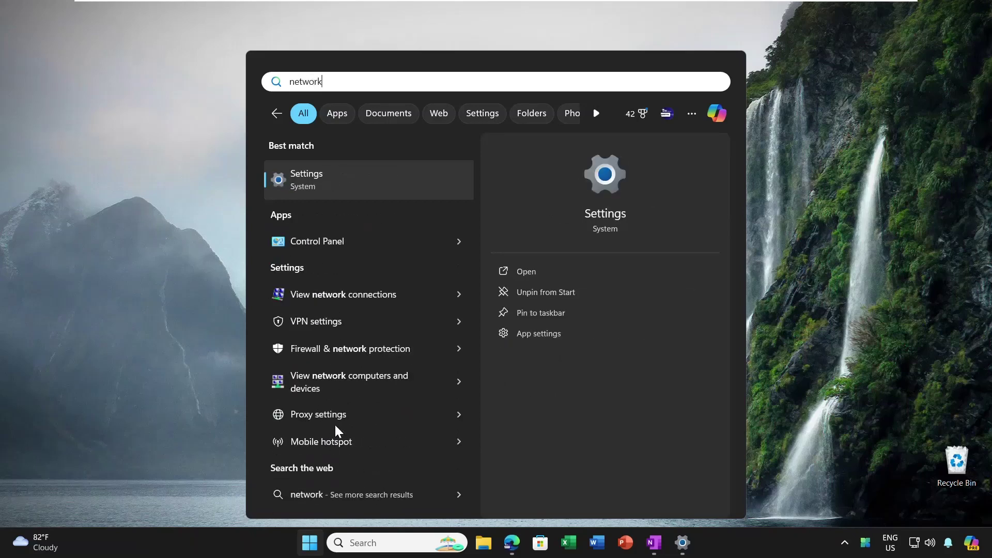
{"action": "left_click", "coordinate": [352, 230]}
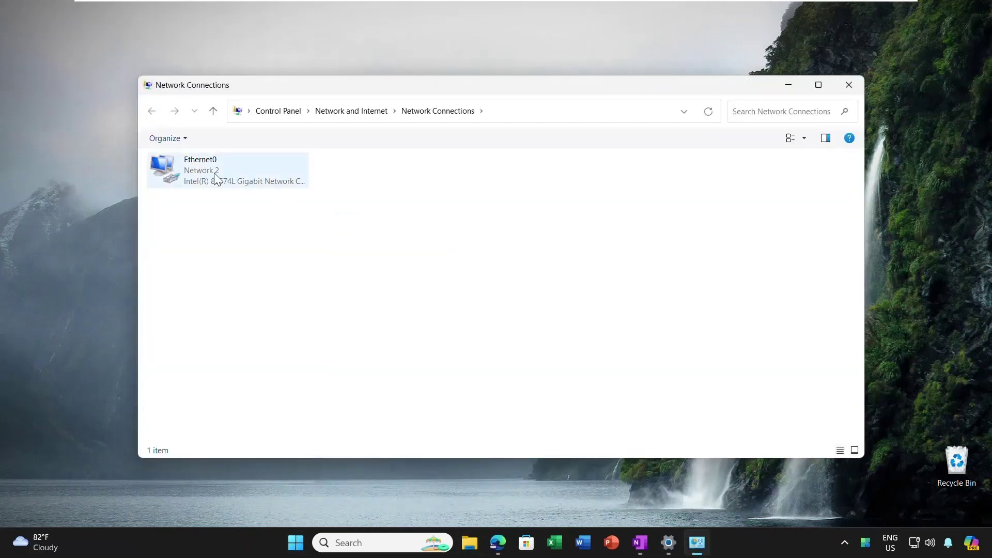
- Disable Internet Protocol Version 6 (TCP/IPv6) in the Ethernet0 adapter's properties, save the change and close Network Connections
{"action": "left_click", "coordinate": [216, 179]}
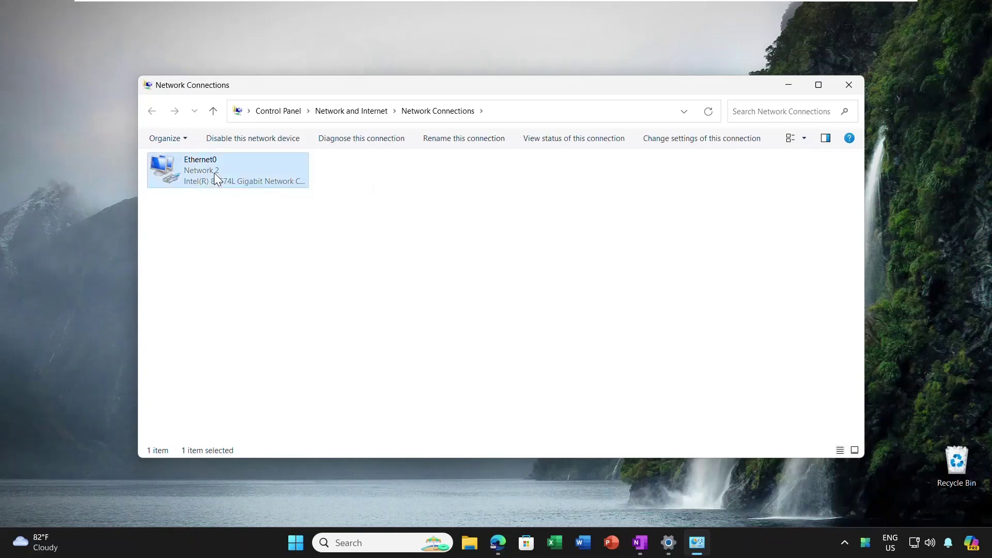
{"action": "right_click", "coordinate": [215, 174]}
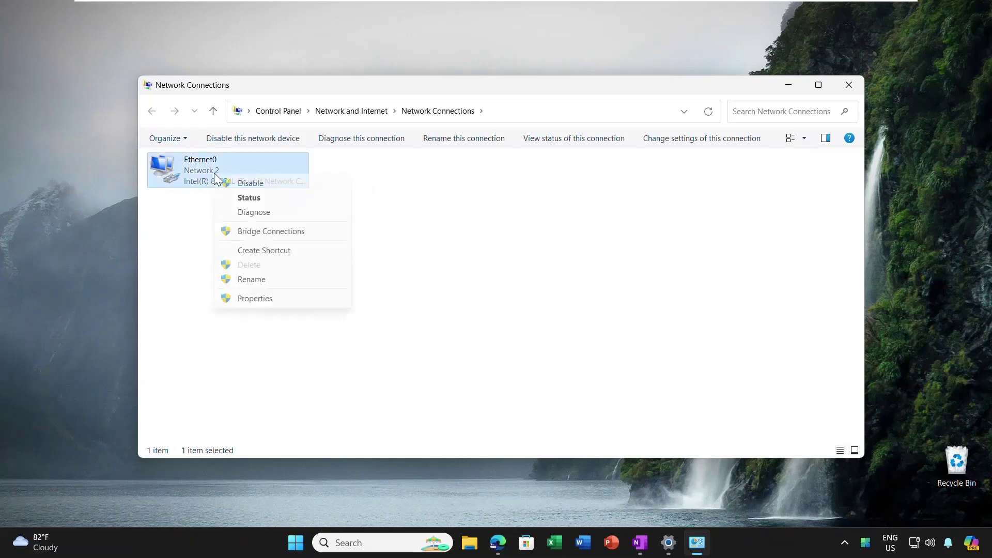
{"action": "left_click", "coordinate": [255, 300]}
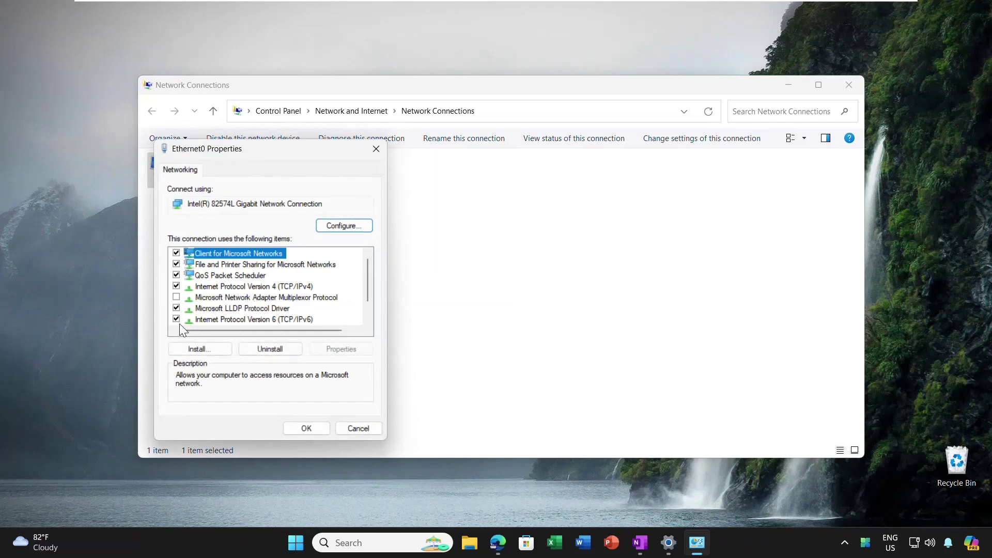
{"action": "left_click", "coordinate": [176, 319]}
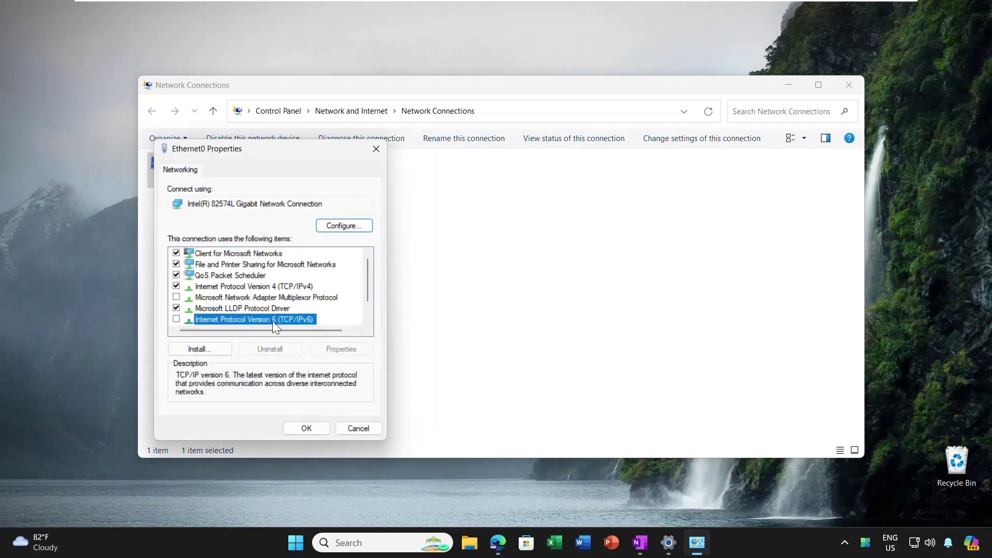
{"action": "left_click", "coordinate": [299, 429]}
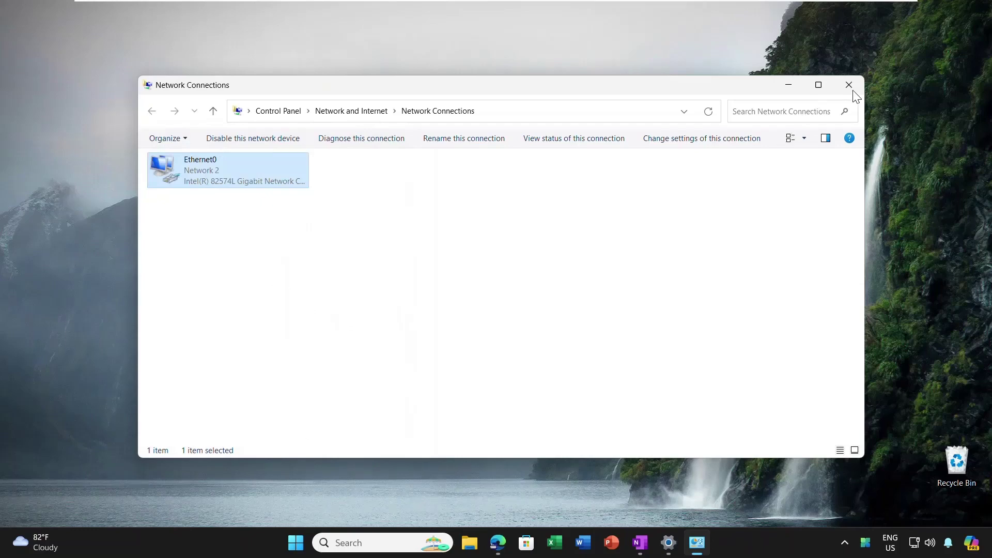
{"action": "left_click", "coordinate": [853, 91]}
- Search for Services and open the Services console
{"action": "left_click", "coordinate": [309, 543]}
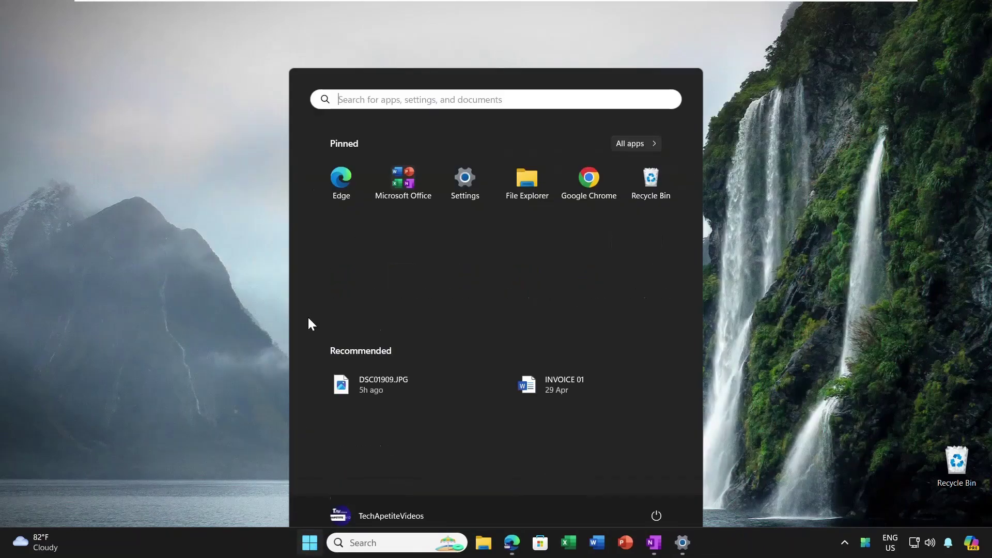
{"action": "type", "text": "ser"}
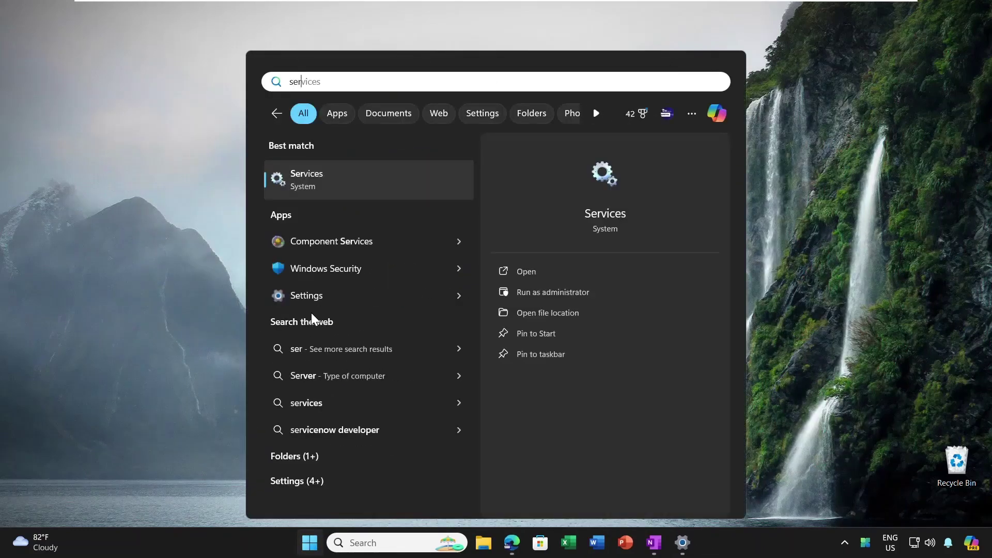
{"action": "left_click", "coordinate": [315, 171]}
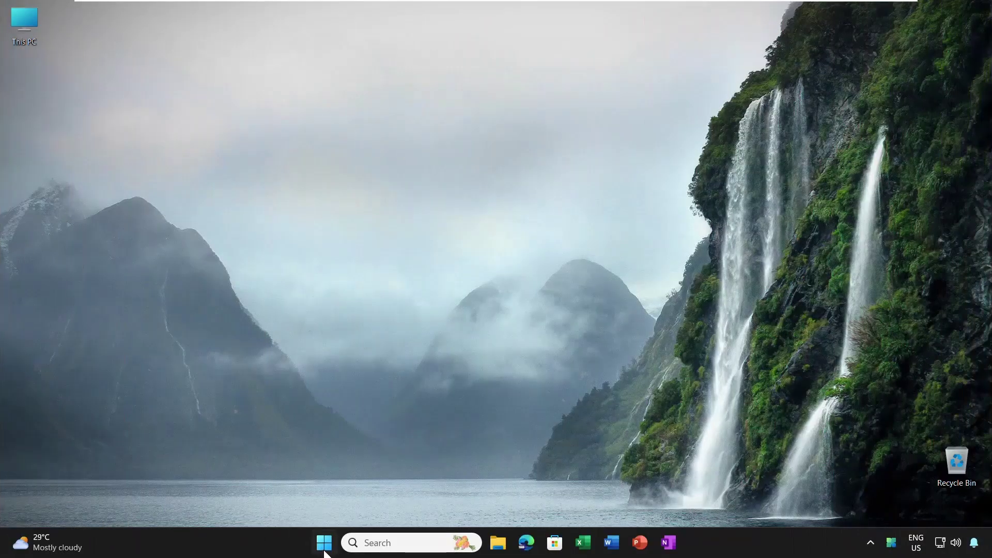
- Open Control Panel, switch its view to large icons and open Windows Tools
{"action": "left_click", "coordinate": [325, 543]}
{"action": "type", "text": "cont"}
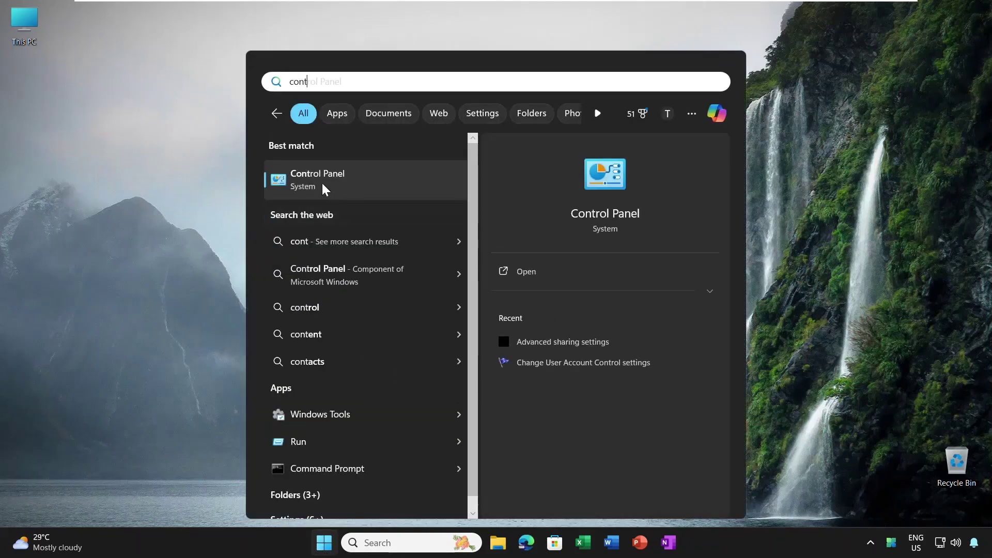
{"action": "left_click", "coordinate": [324, 188]}
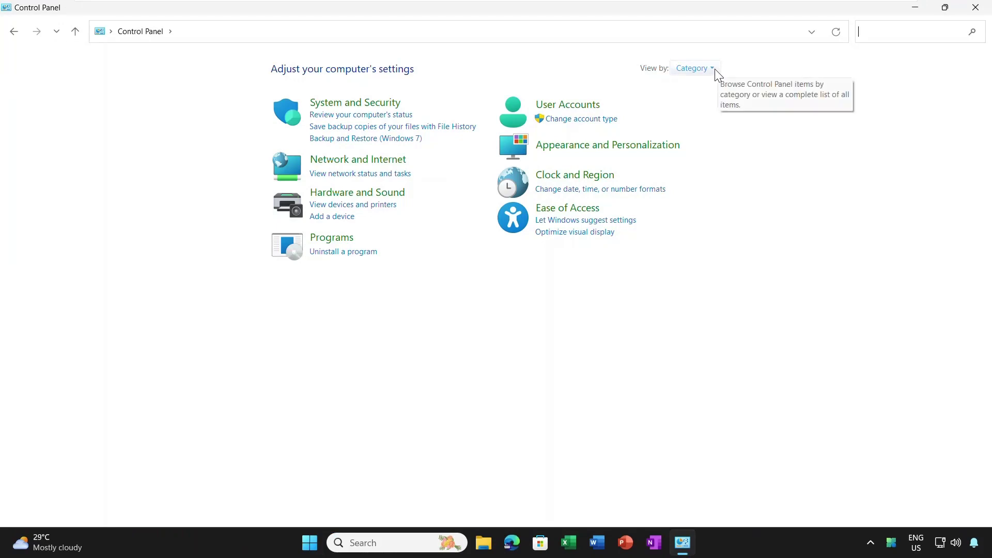
{"action": "left_click", "coordinate": [714, 69]}
{"action": "left_click", "coordinate": [722, 104]}
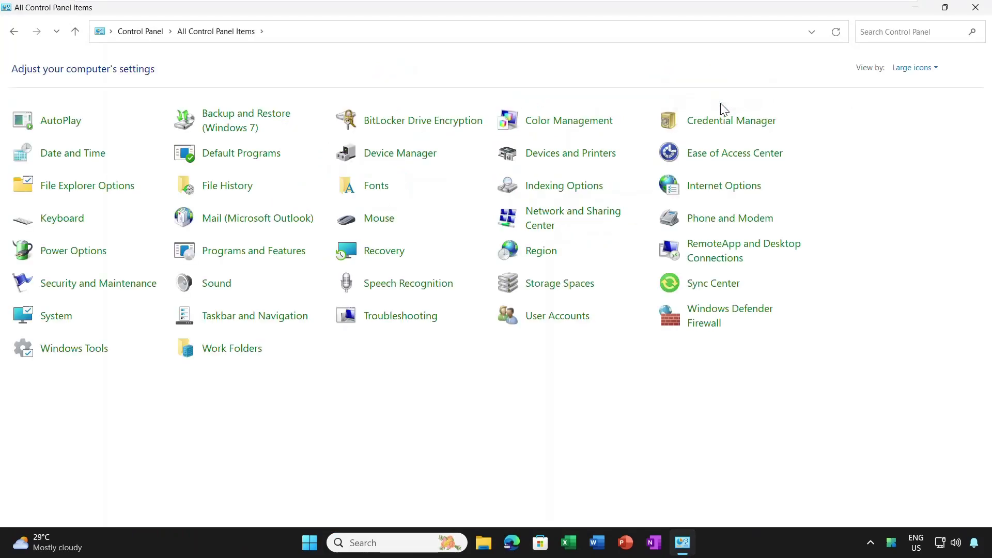
{"action": "left_click", "coordinate": [53, 353]}
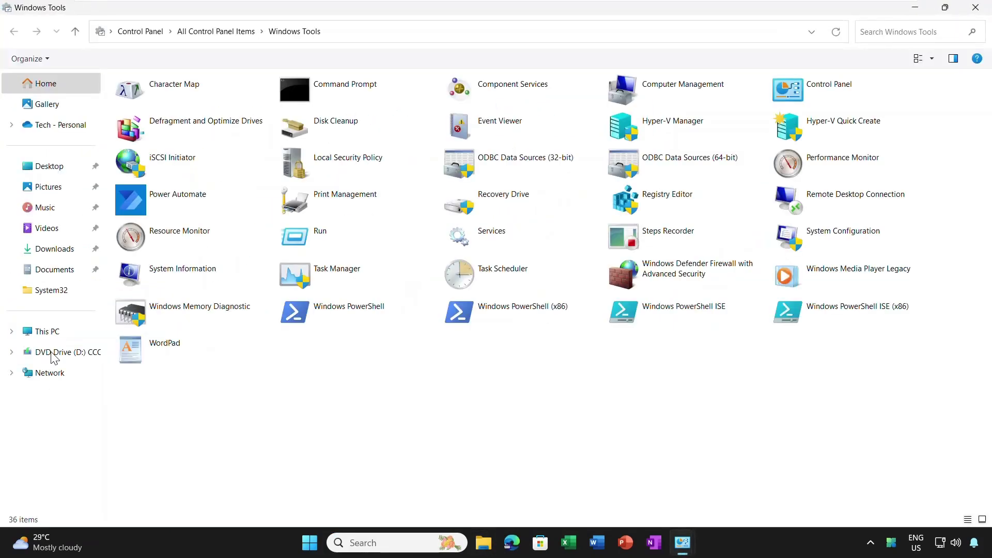
- Run Disk Cleanup on drive C: with system files included and confirm deleting the selected files
{"action": "double_click", "coordinate": [330, 131]}
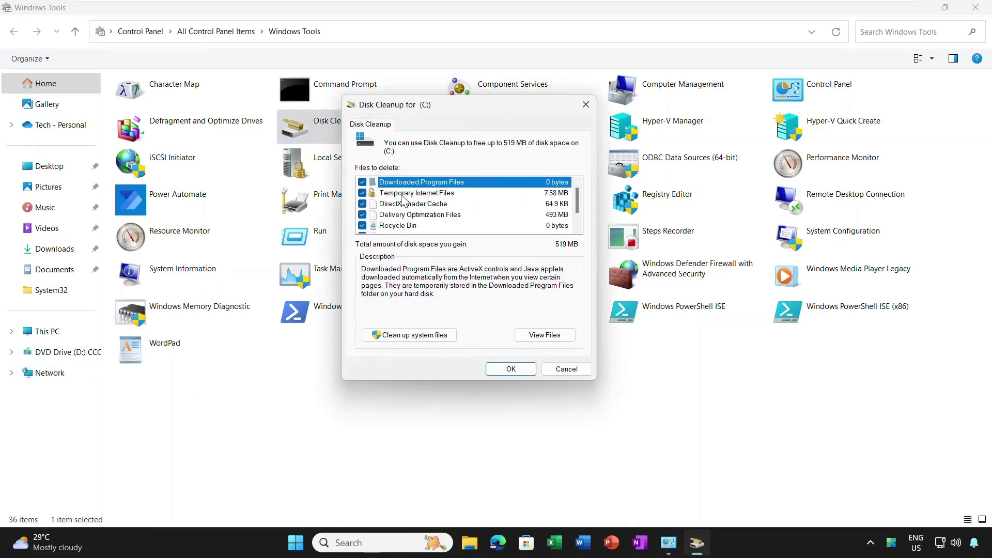
{"action": "scroll", "coordinate": [402, 197], "scroll_direction": "down", "scroll_amount": 1}
{"action": "scroll", "coordinate": [402, 197], "scroll_direction": "up", "scroll_amount": 1}
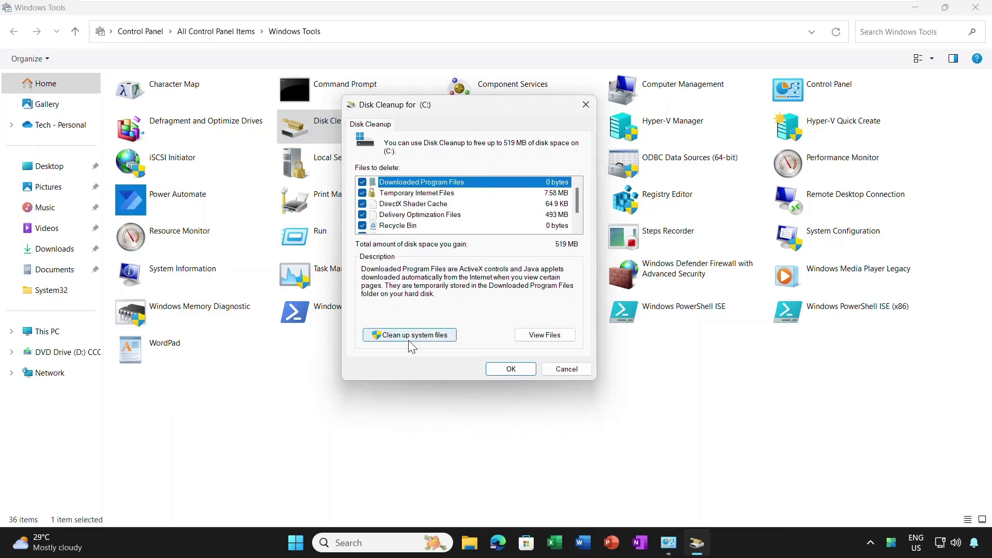
{"action": "left_click", "coordinate": [423, 337]}
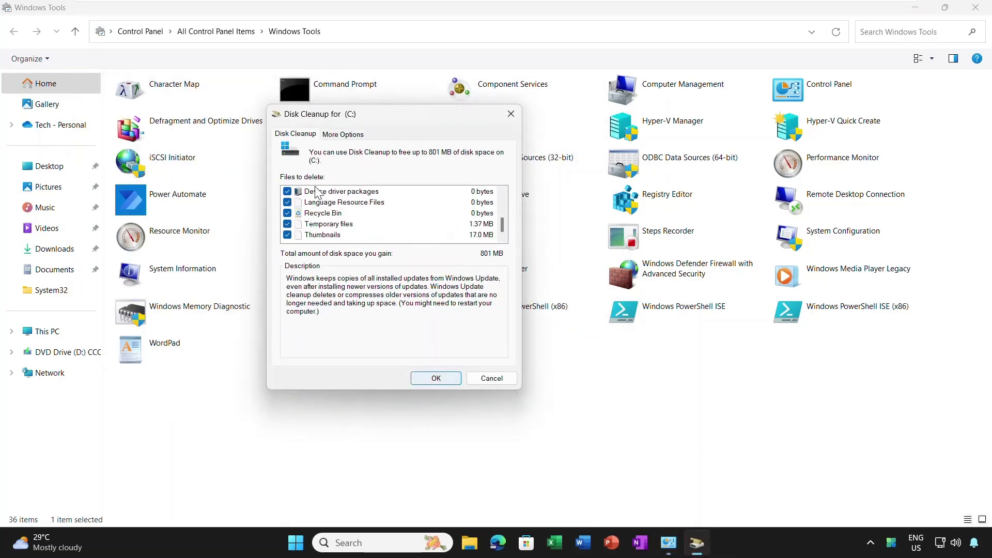
{"action": "left_click", "coordinate": [435, 378]}
{"action": "left_click", "coordinate": [518, 279]}
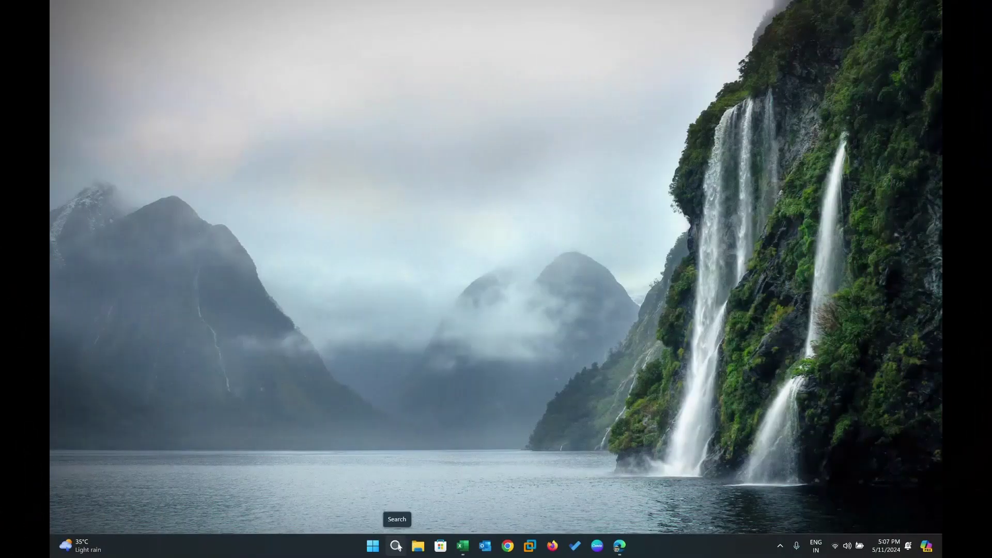
- Open the Local Group Policy Editor and go to Computer Configuration, Administrative Templates, System, Device Guard
{"action": "left_click", "coordinate": [396, 546]}
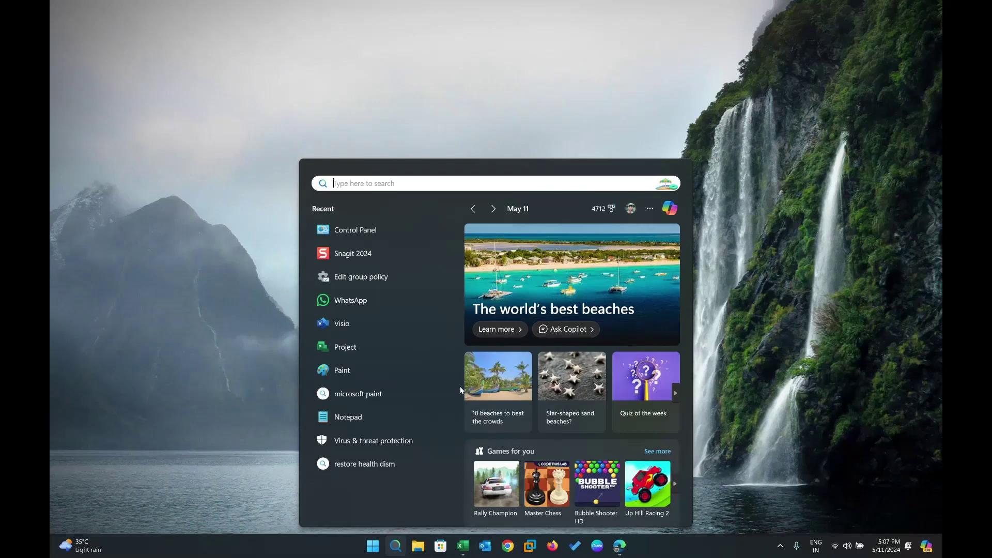
{"action": "type", "text": "gpedit"}
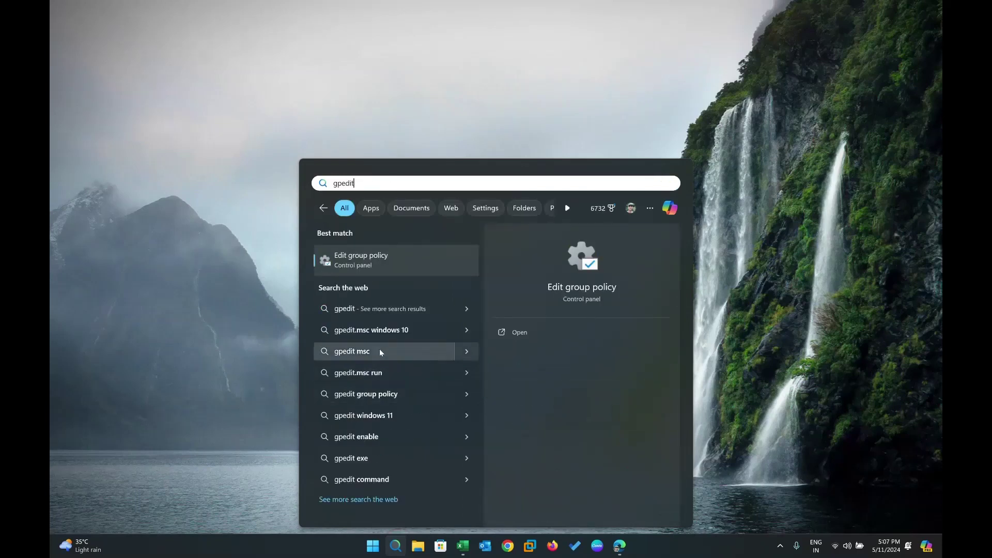
{"action": "left_click", "coordinate": [379, 262]}
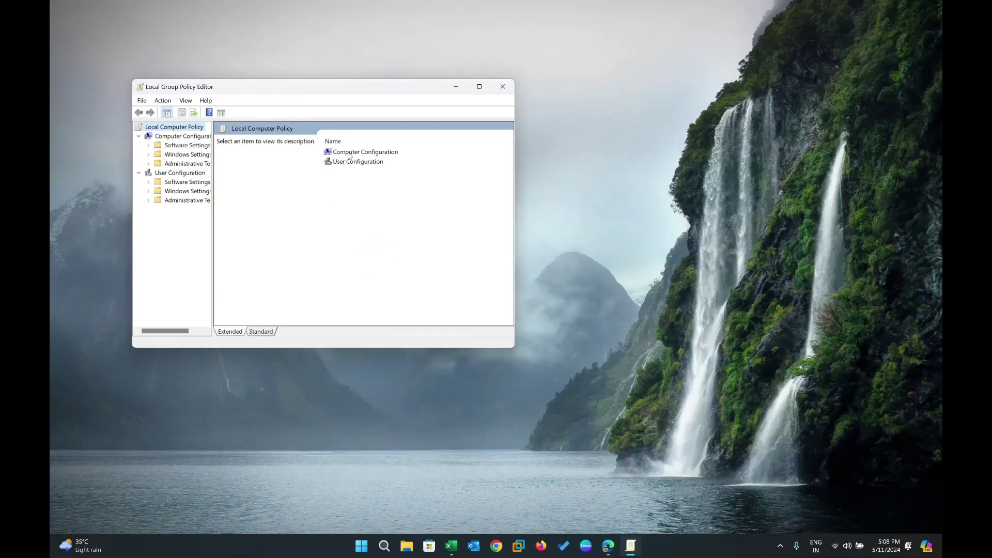
{"action": "double_click", "coordinate": [349, 153]}
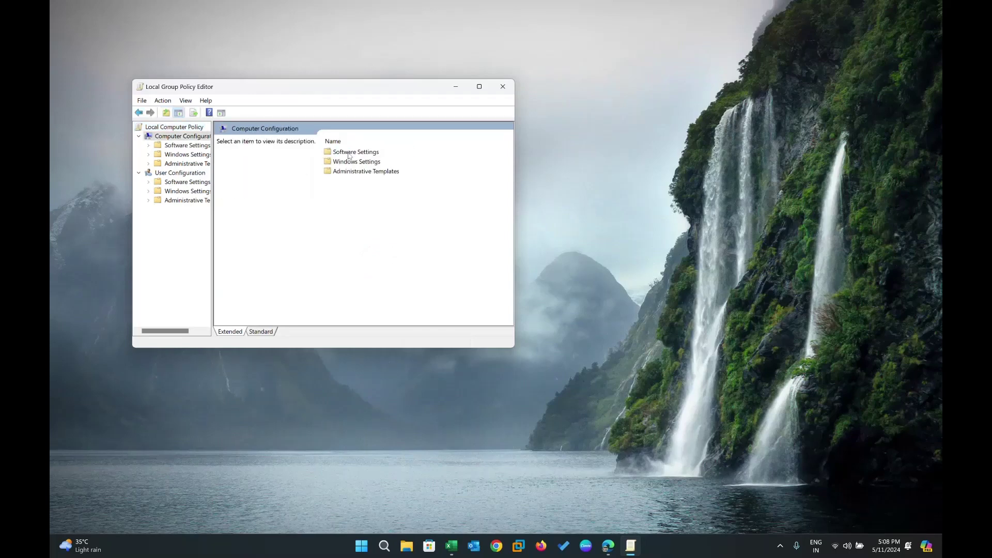
{"action": "double_click", "coordinate": [371, 173]}
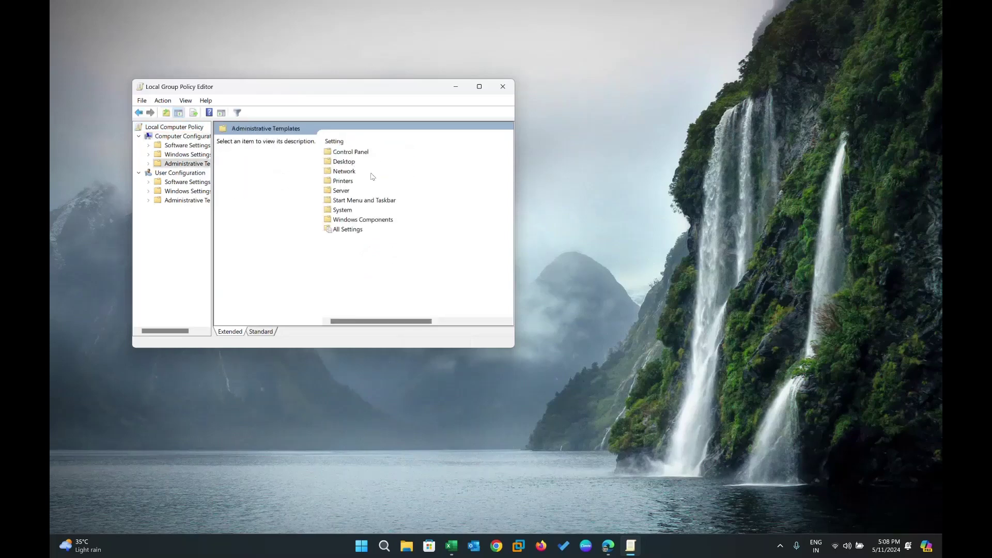
{"action": "double_click", "coordinate": [346, 210]}
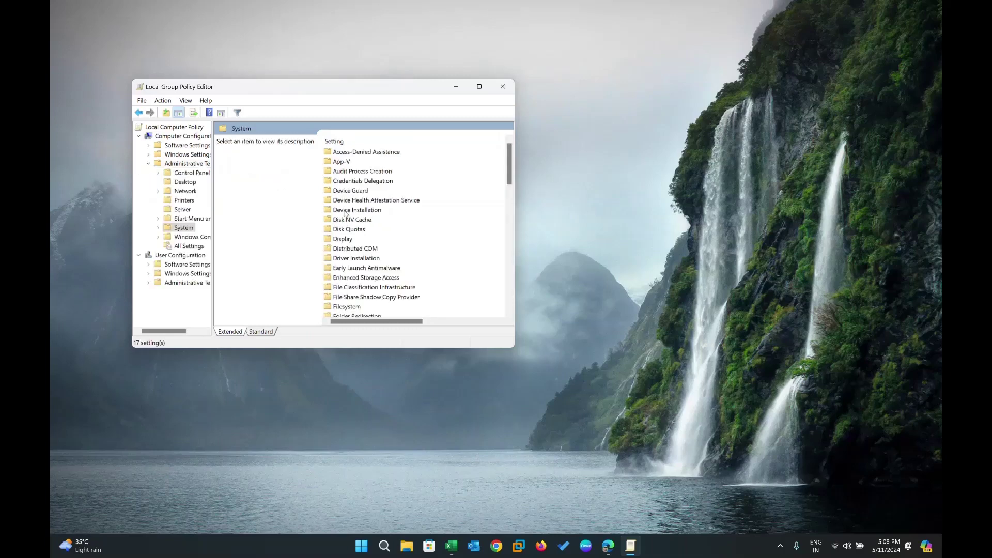
{"action": "double_click", "coordinate": [351, 191]}
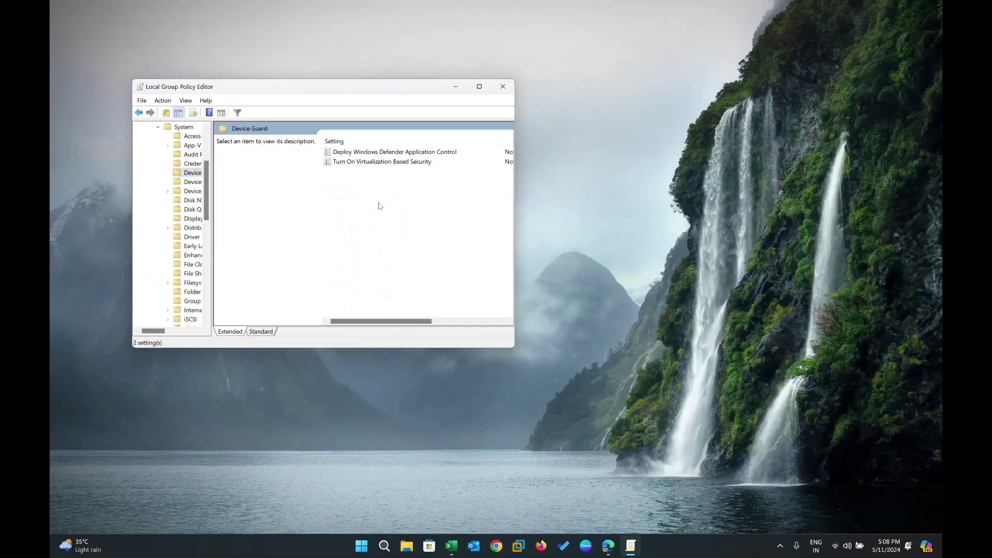
- Set the Turn On Virtualization Based Security policy to Disabled, apply it and close the policy window
{"action": "double_click", "coordinate": [370, 161]}
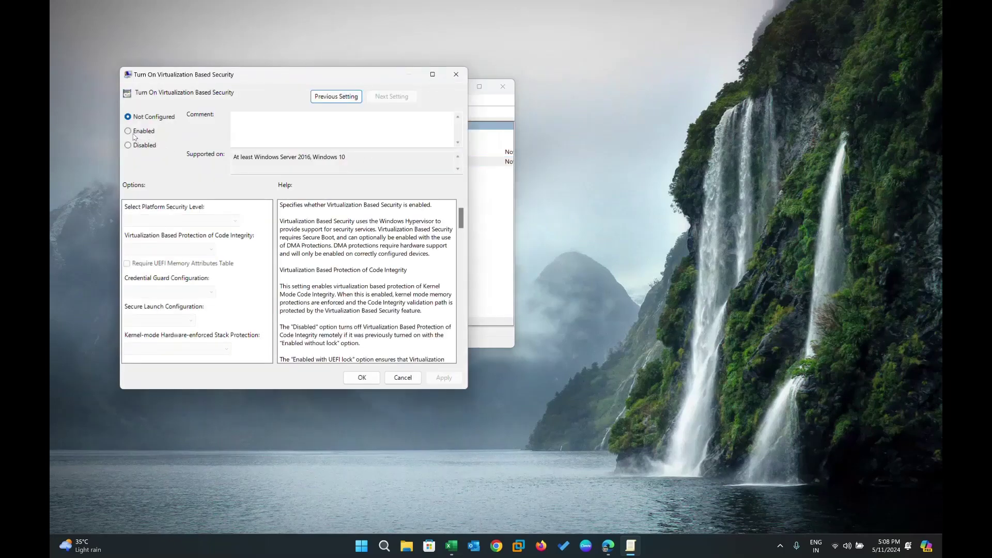
{"action": "left_click", "coordinate": [128, 146]}
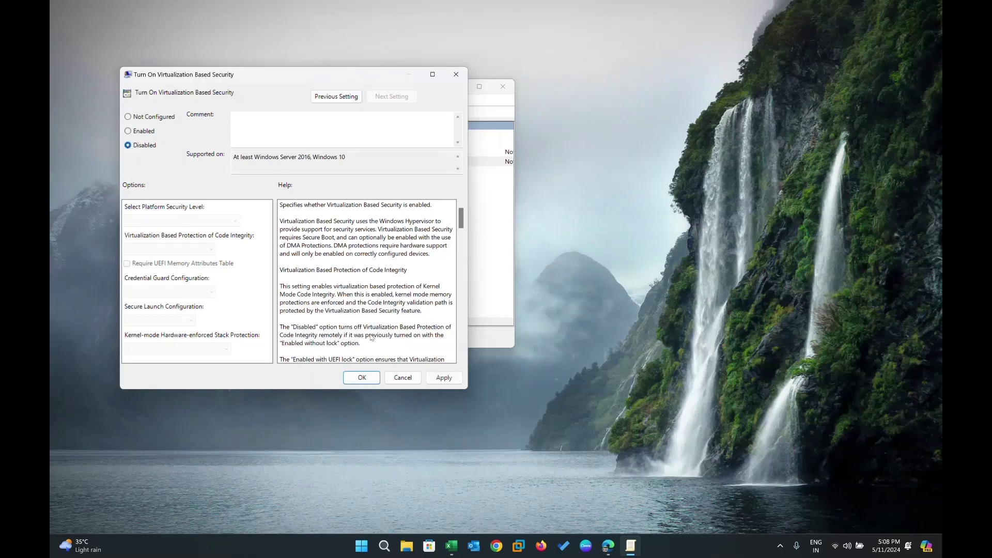
{"action": "left_click", "coordinate": [443, 378]}
{"action": "left_click", "coordinate": [398, 378]}
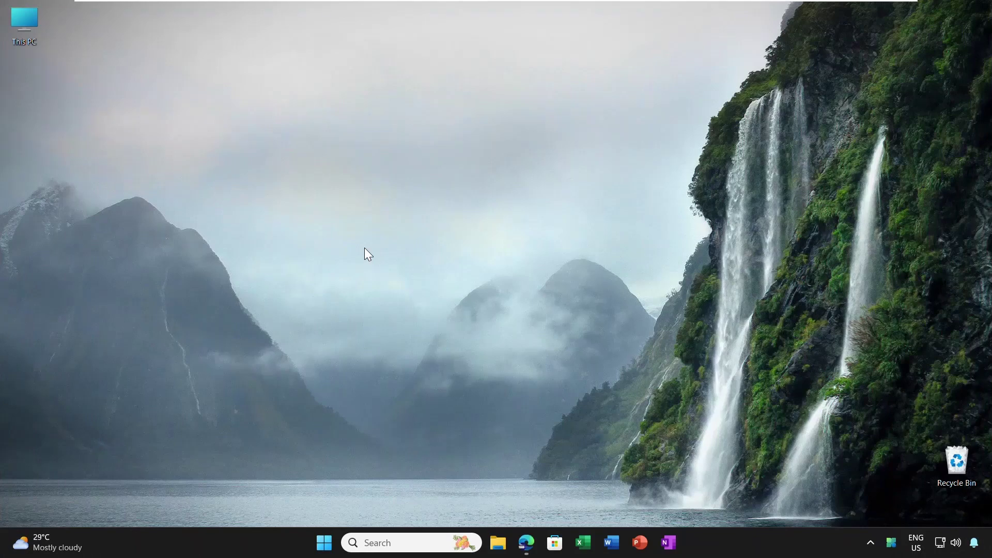
- Open the user's temporary files folder by running %temp%
{"action": "key", "text": "super+r"}
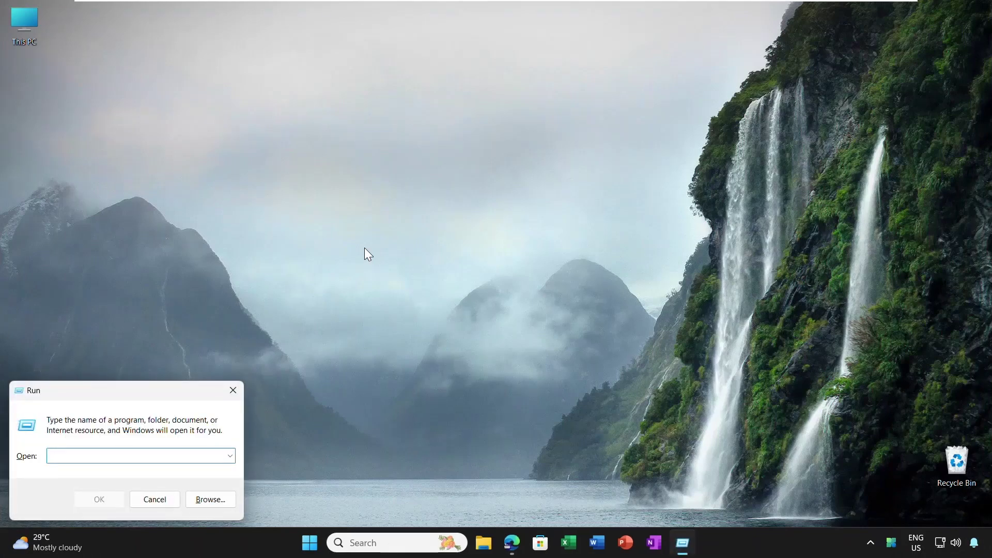
{"action": "type", "text": "%temp%"}
{"action": "left_click", "coordinate": [101, 497]}
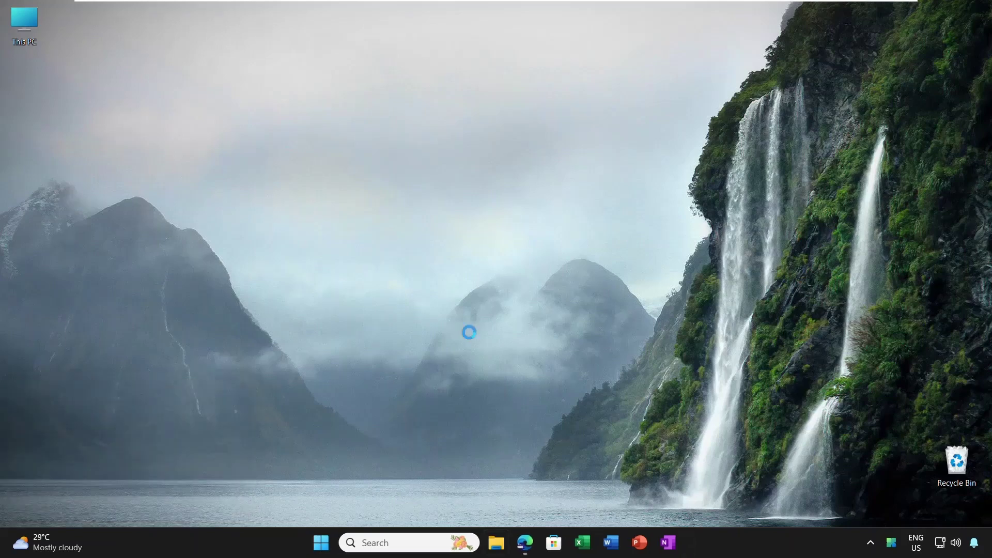
- Delete all items in the Temp folder, granting administrator permission and skipping all files that are in use
{"action": "left_click", "coordinate": [364, 200]}
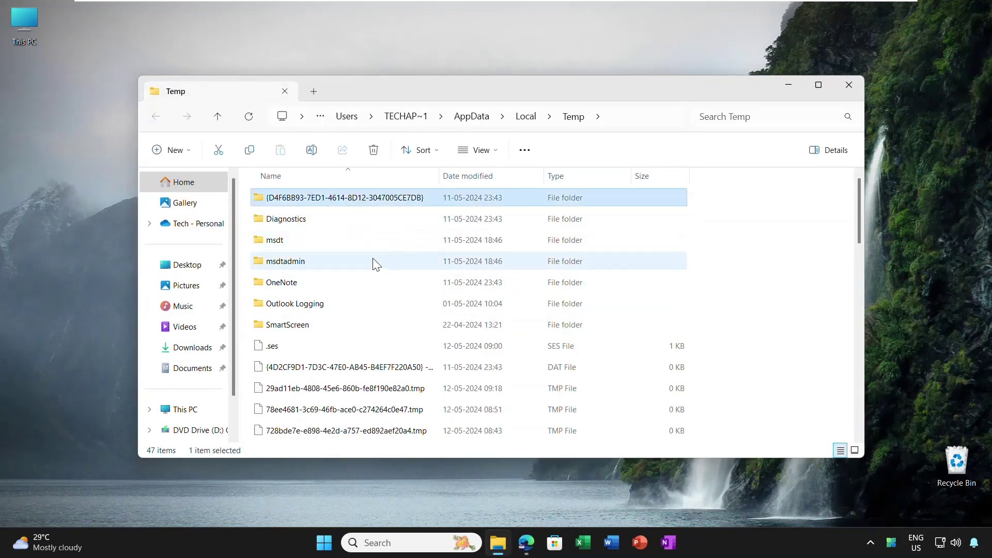
{"action": "key", "text": "ctrl+a"}
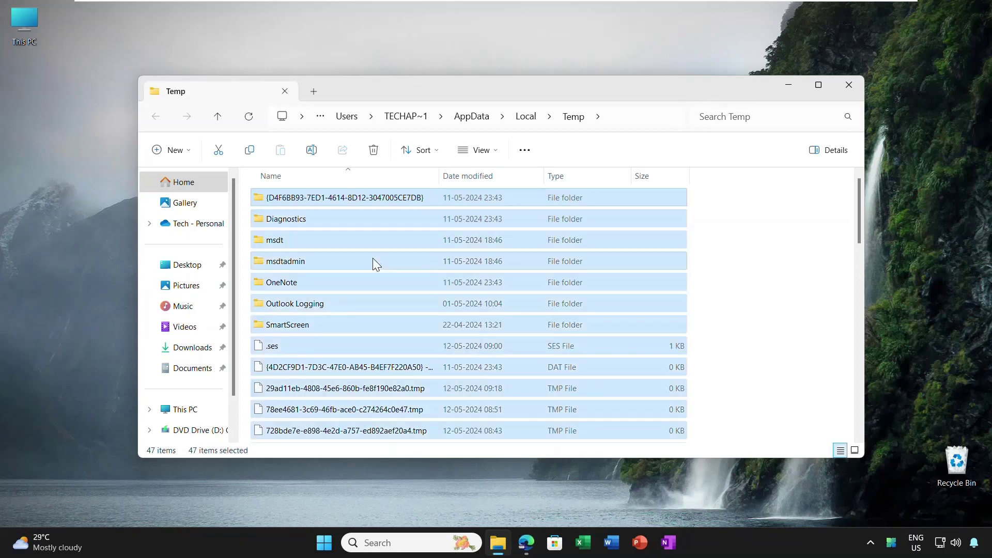
{"action": "left_click", "coordinate": [373, 151]}
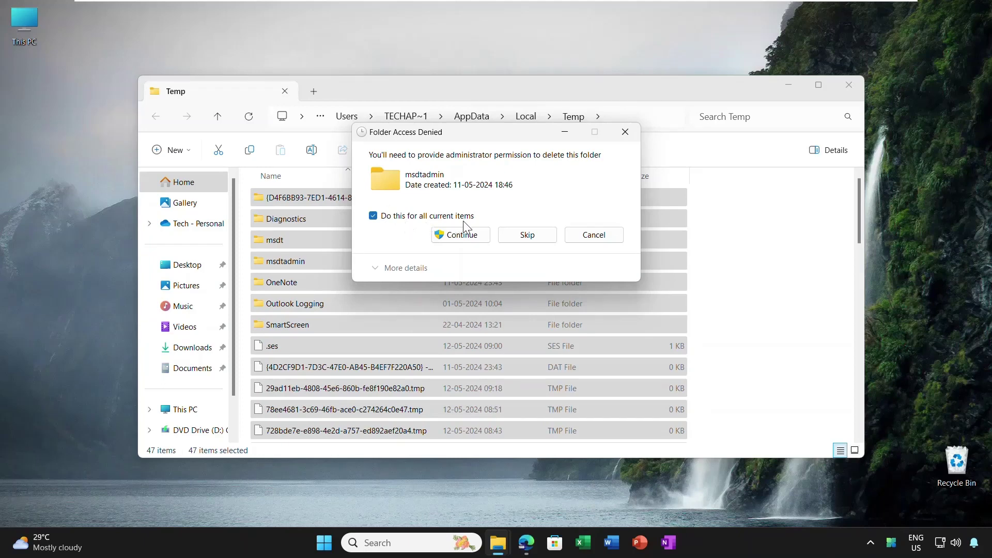
{"action": "left_click", "coordinate": [463, 235]}
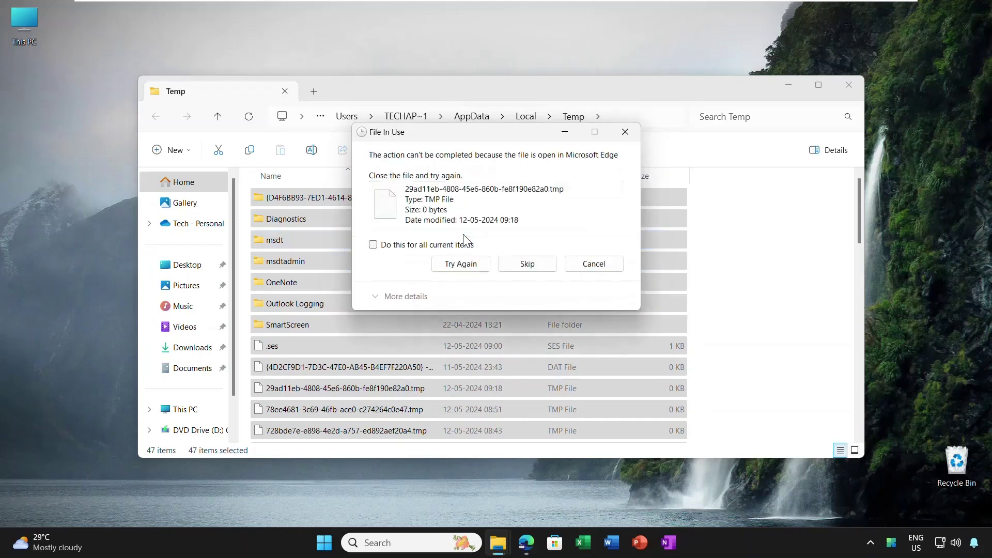
{"action": "left_click", "coordinate": [373, 245]}
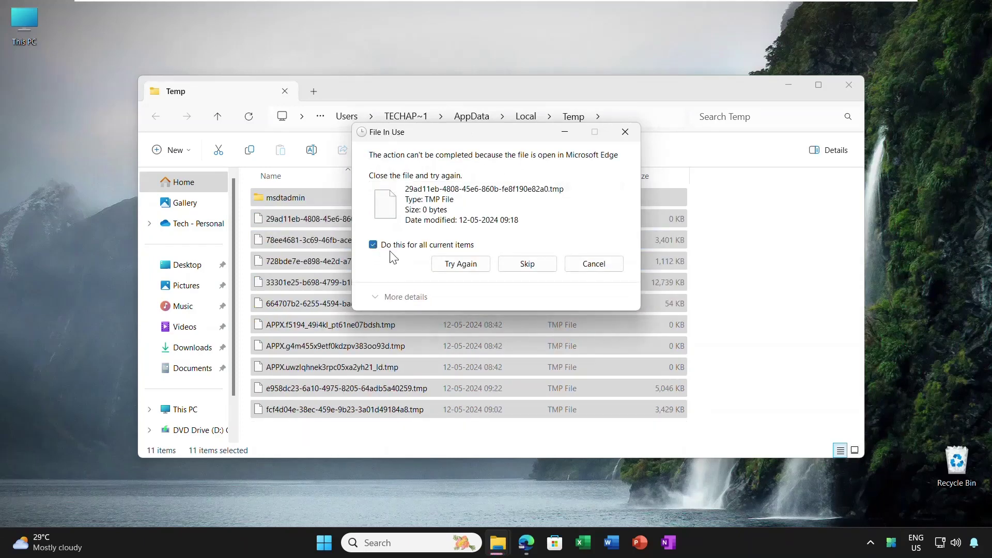
{"action": "left_click", "coordinate": [539, 266]}
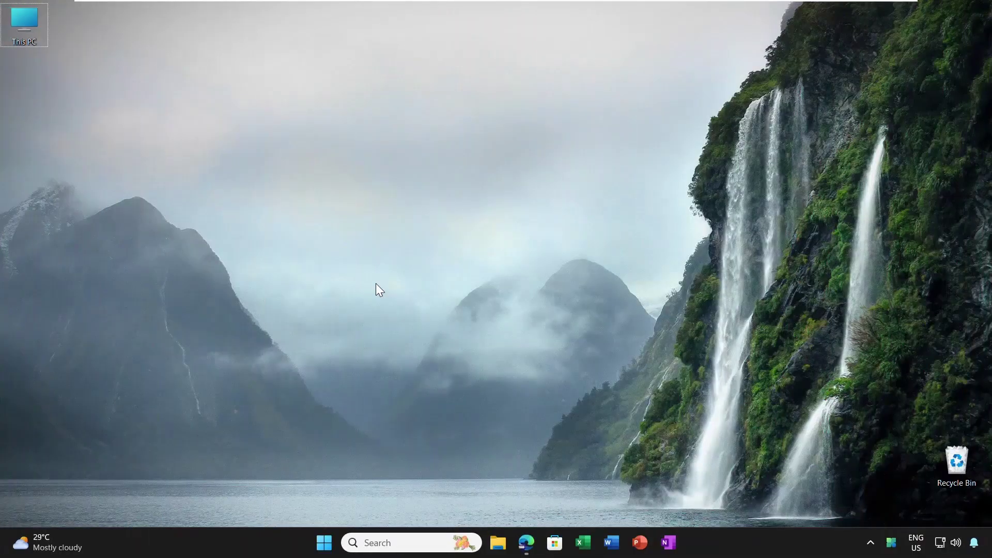
- Open the Windows Prefetch folder by running prefetch with permanent folder access granted, and select the first file
{"action": "key", "text": "super+r"}
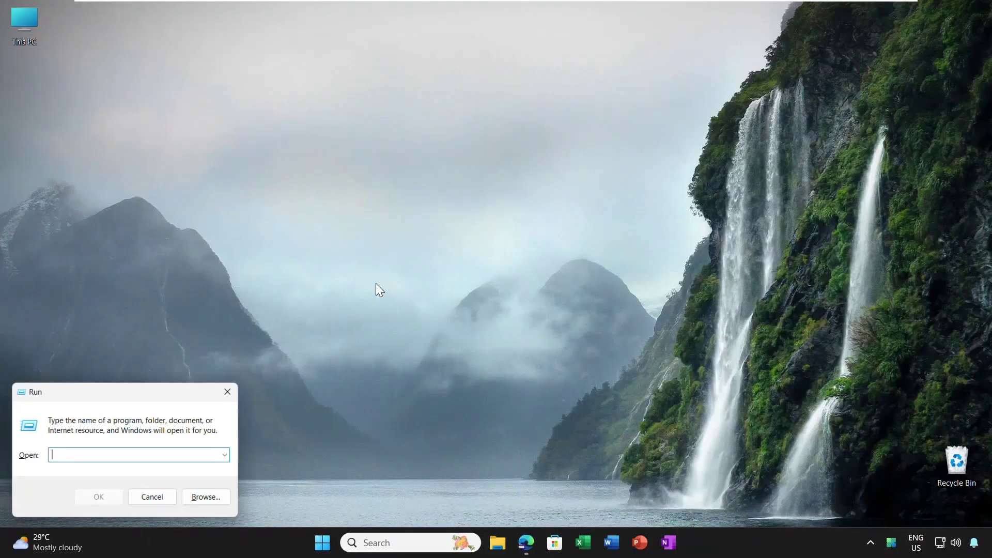
{"action": "type", "text": "prefetch"}
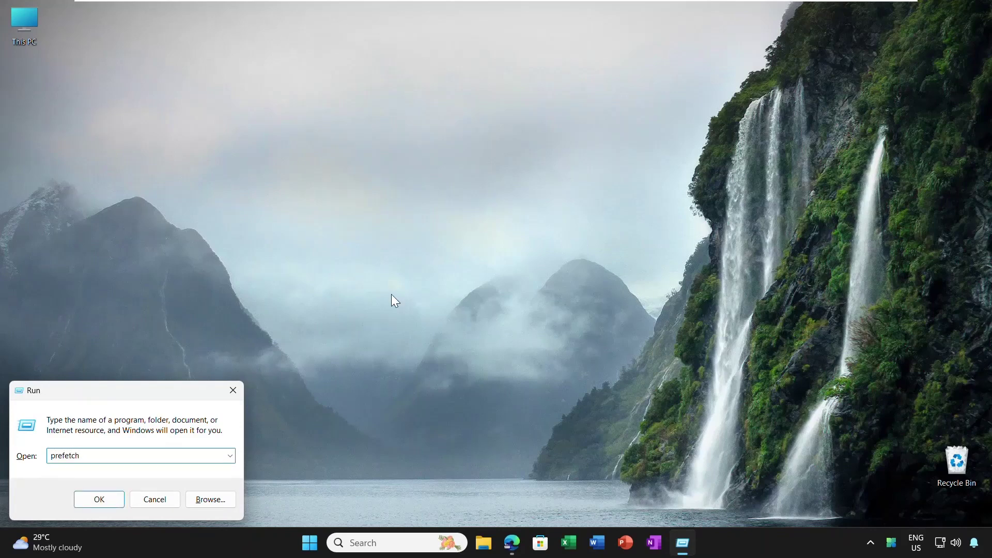
{"action": "left_click", "coordinate": [98, 501]}
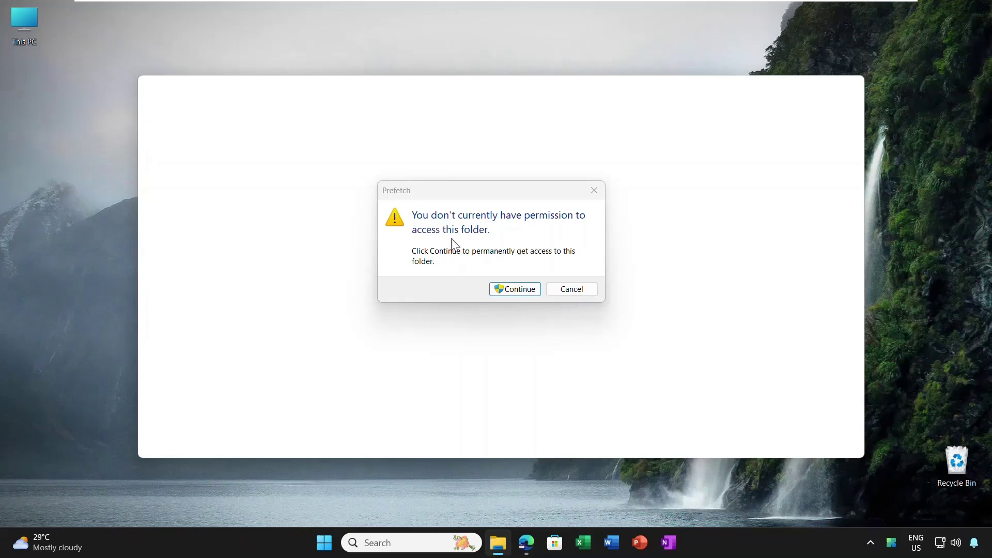
{"action": "left_click", "coordinate": [520, 290]}
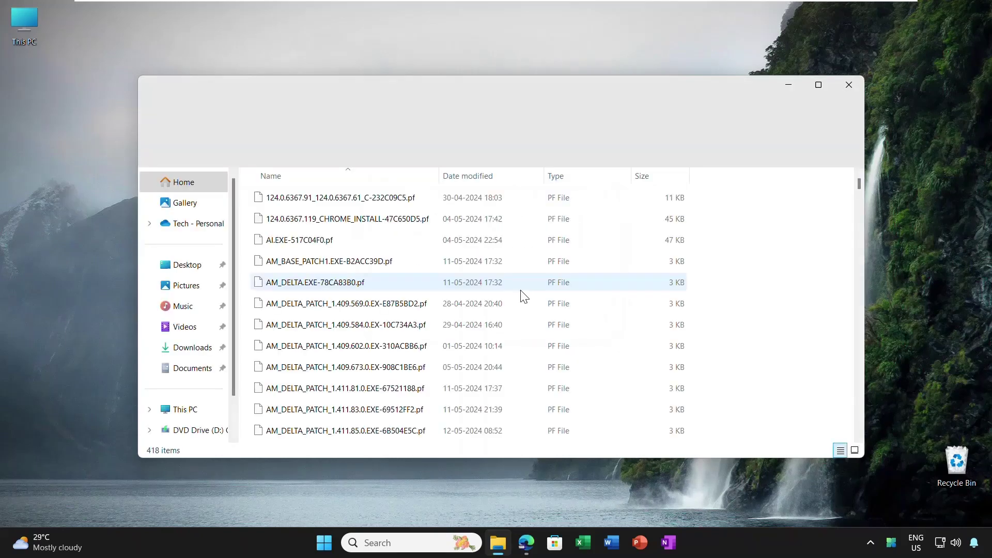
{"action": "left_click", "coordinate": [396, 203]}
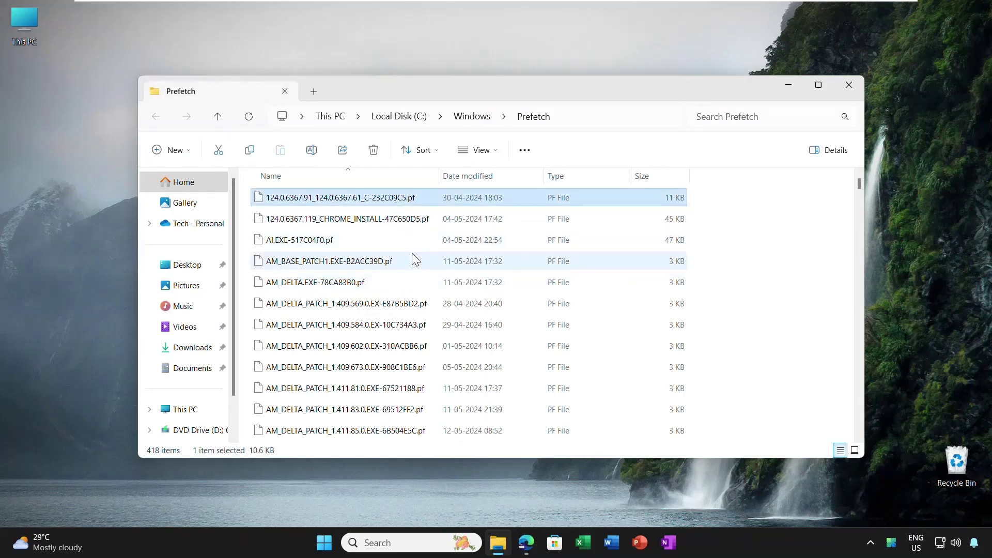
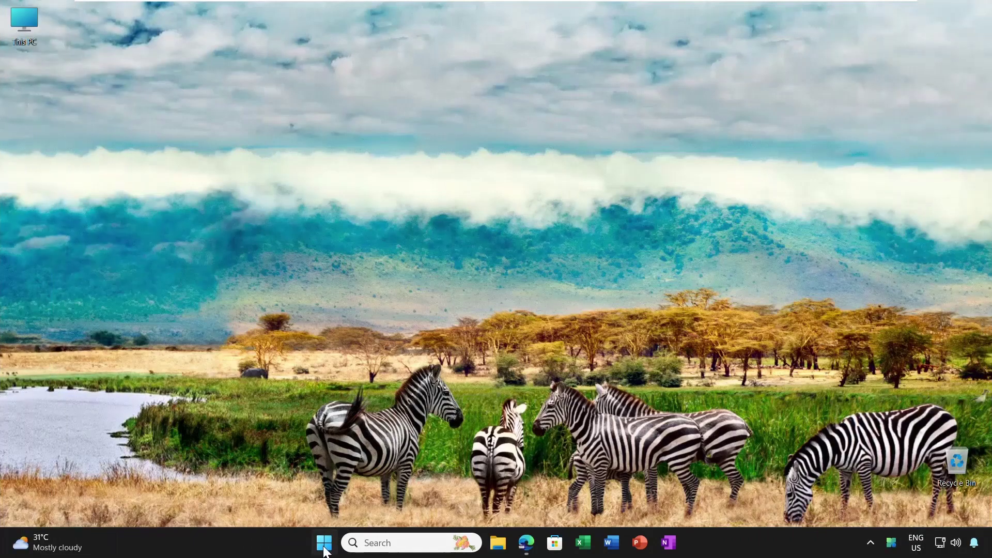
- Open the advanced options of the Calculator app from the installed apps in Settings
{"action": "key", "text": "super"}
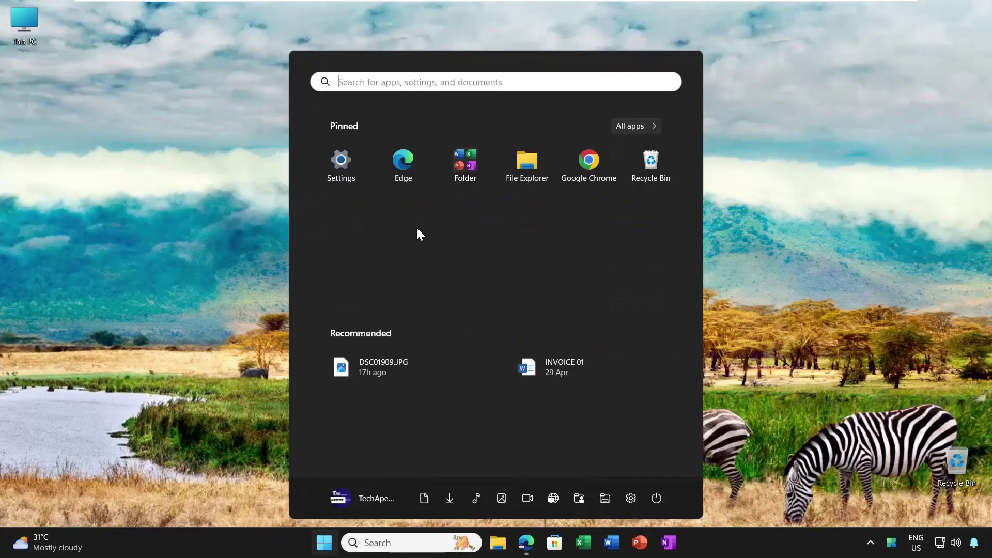
{"action": "left_click", "coordinate": [355, 166]}
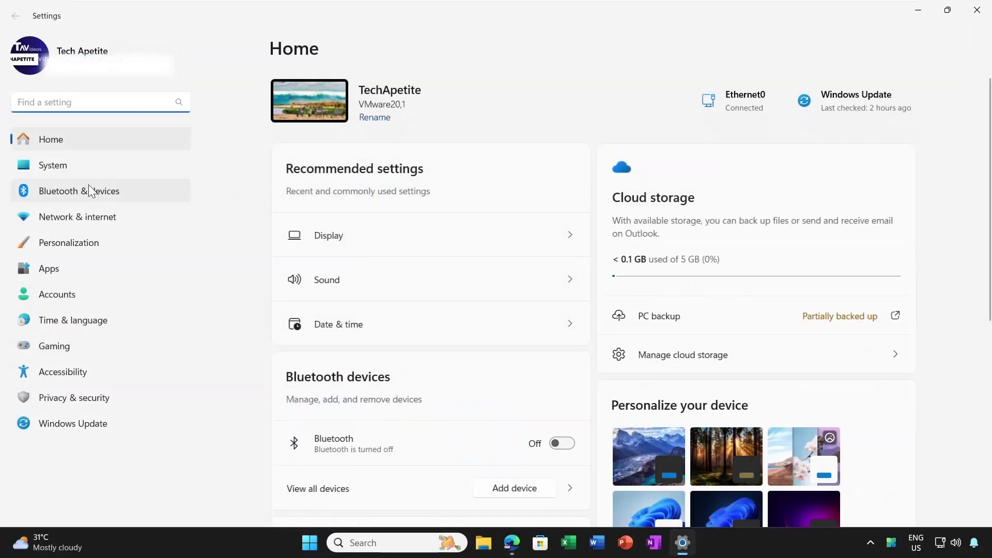
{"action": "left_click", "coordinate": [50, 269]}
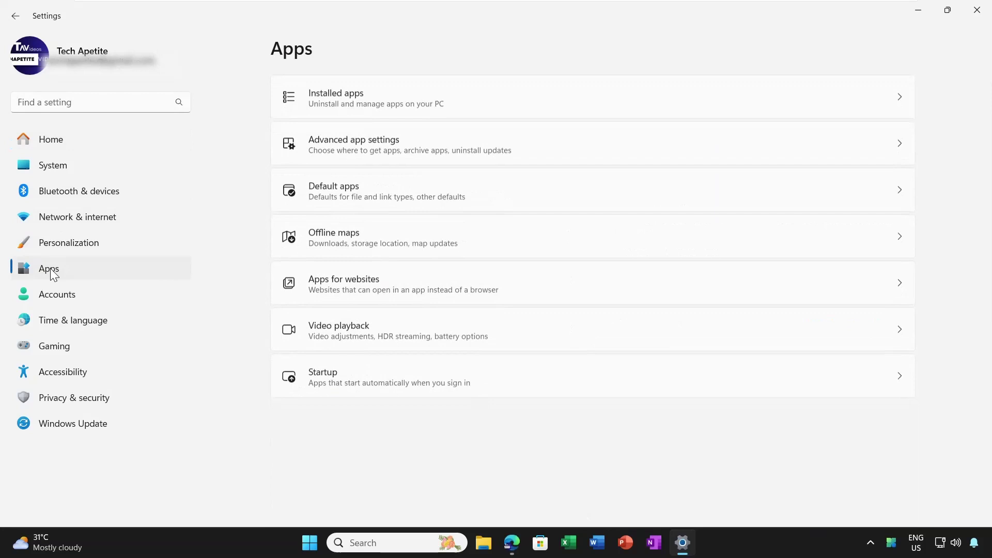
{"action": "left_click", "coordinate": [445, 101]}
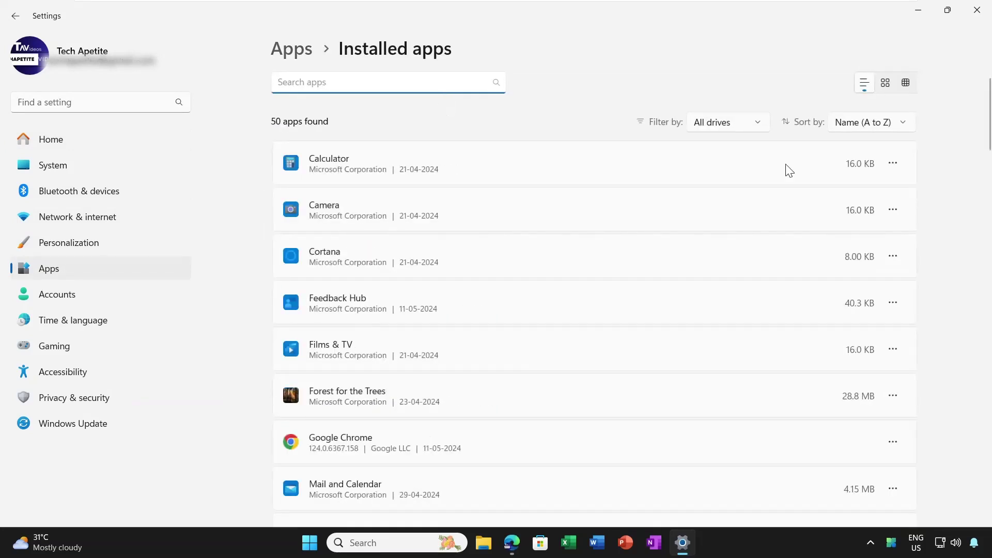
{"action": "left_click", "coordinate": [894, 165]}
{"action": "left_click", "coordinate": [804, 195]}
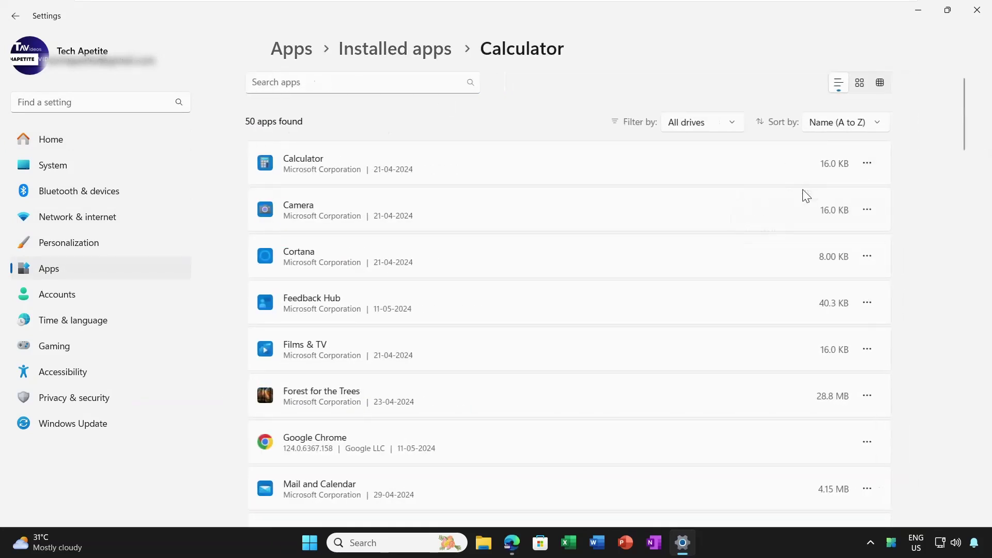
- Repair the Calculator app, reset it including its data, and close Settings
{"action": "scroll", "coordinate": [478, 320], "scroll_direction": "down", "scroll_amount": 6}
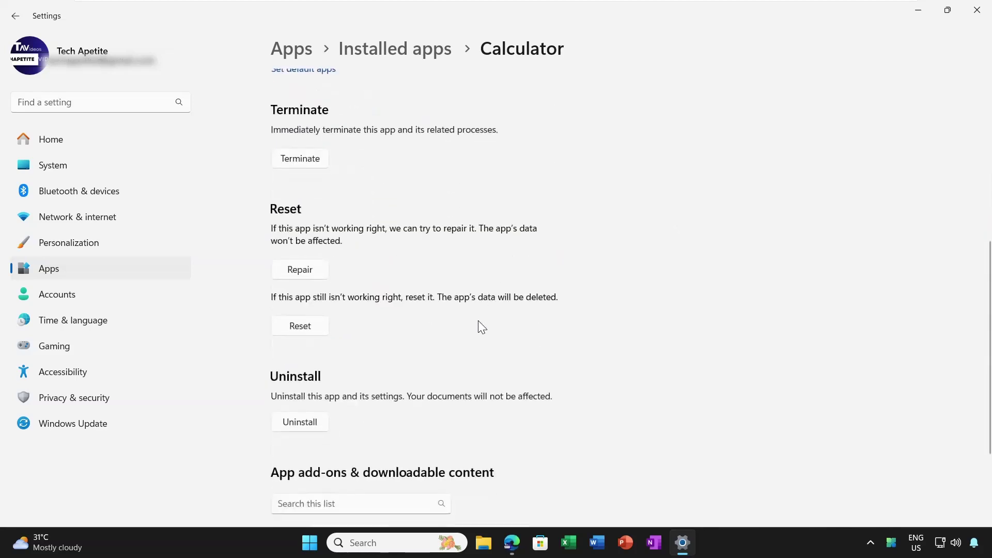
{"action": "left_click", "coordinate": [301, 272]}
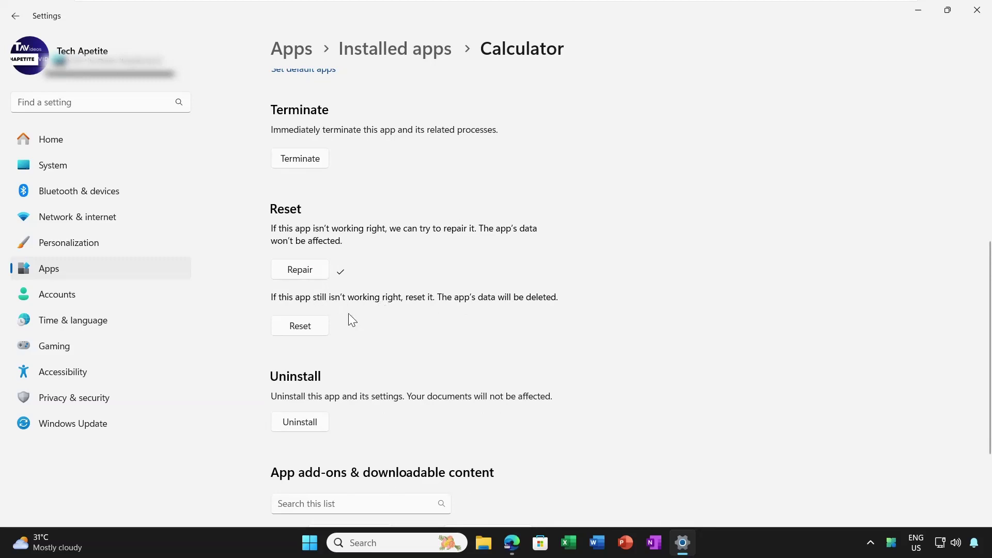
{"action": "left_click", "coordinate": [311, 329]}
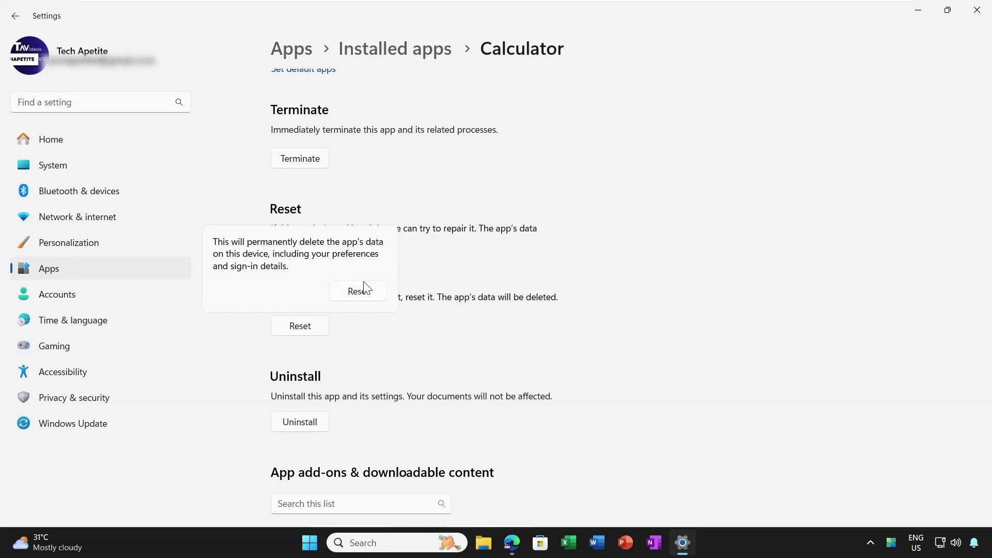
{"action": "left_click", "coordinate": [365, 295]}
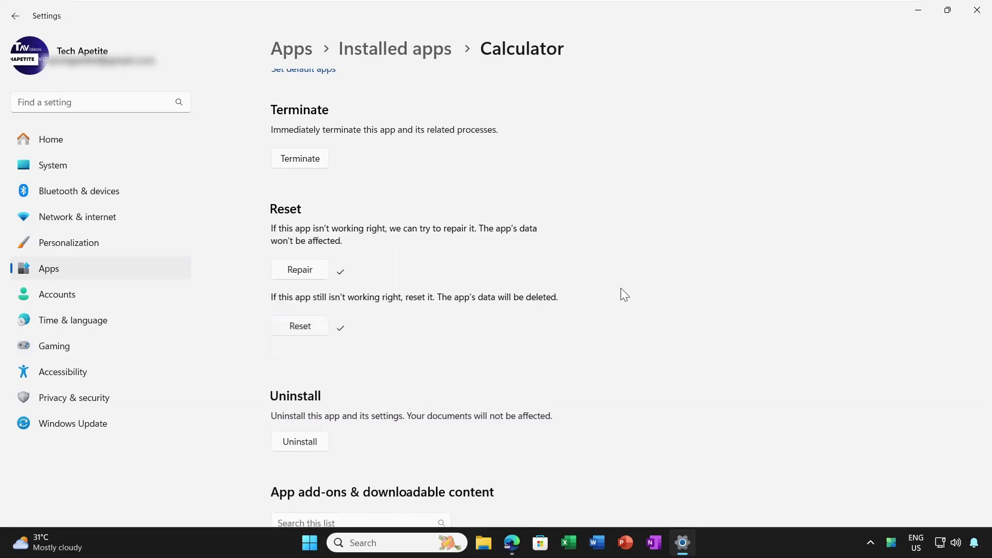
{"action": "left_click", "coordinate": [976, 10]}
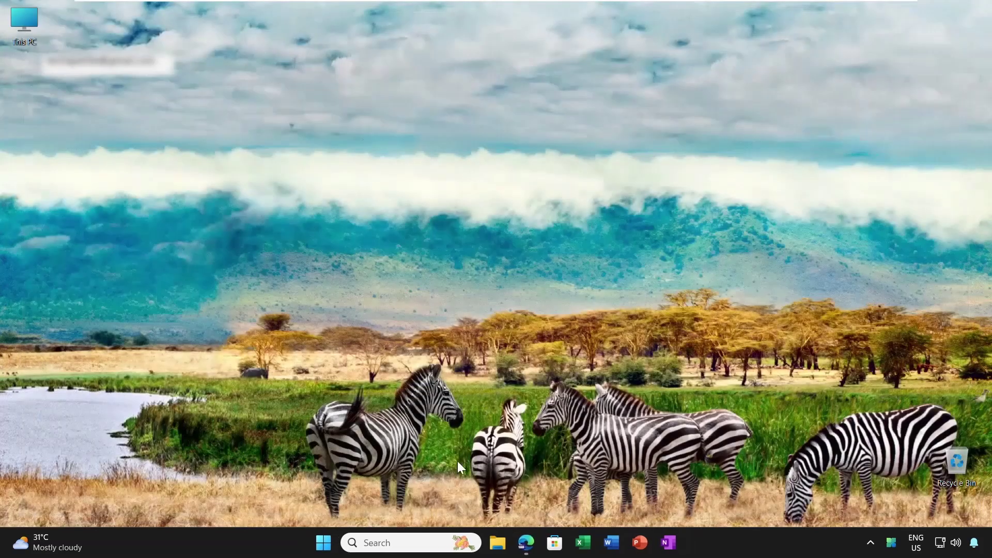
- Find Command Prompt and run it as administrator, allowing it to make changes to the device
{"action": "left_click", "coordinate": [330, 552]}
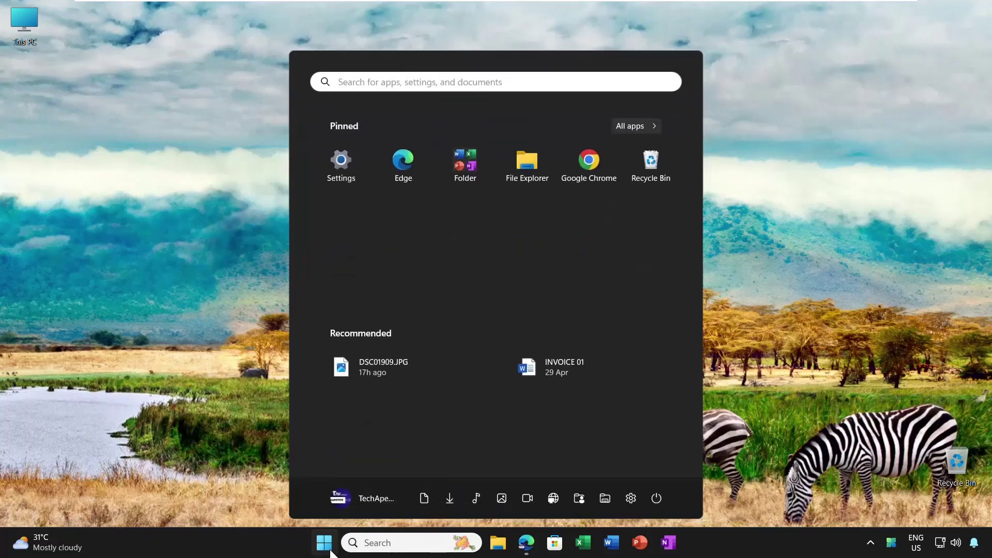
{"action": "type", "text": "comm"}
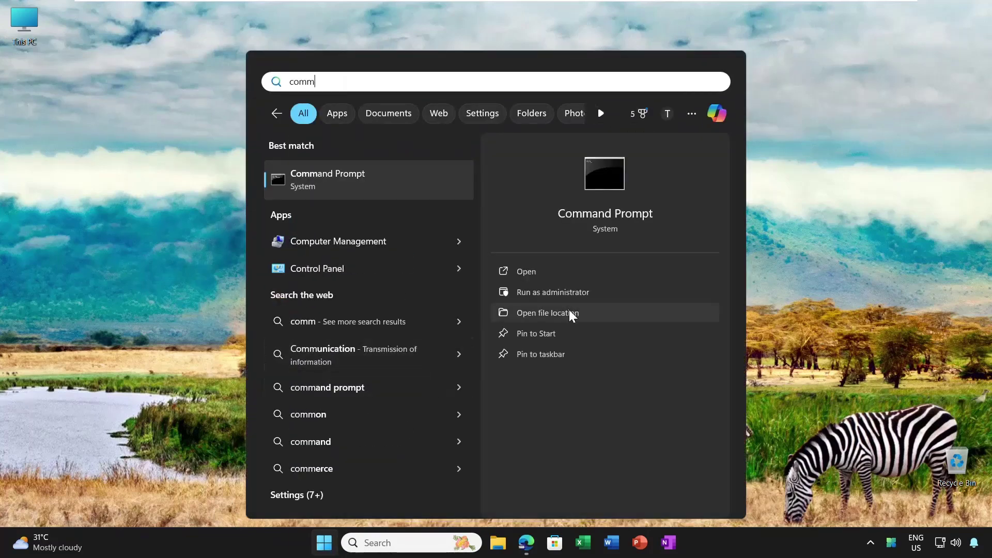
{"action": "left_click", "coordinate": [575, 291]}
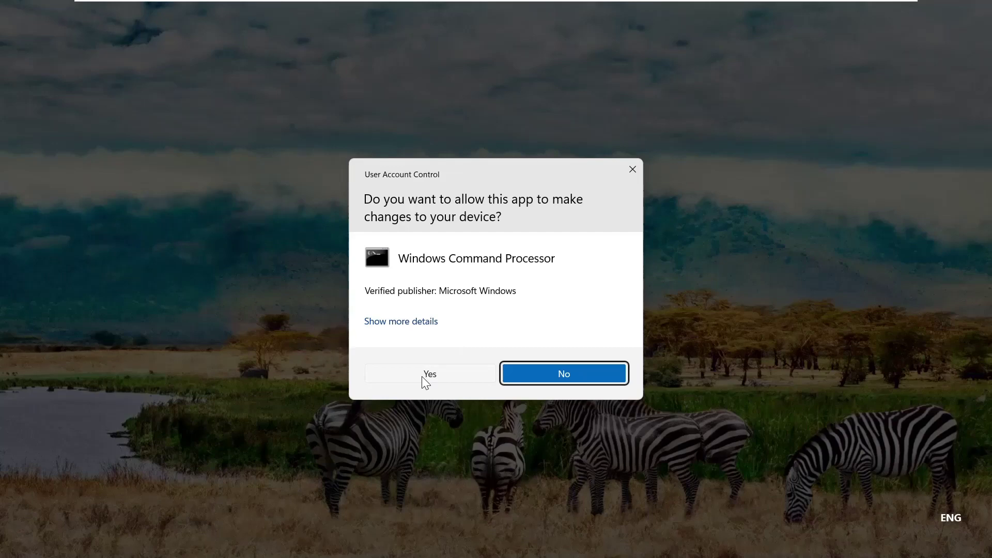
{"action": "left_click", "coordinate": [423, 376]}
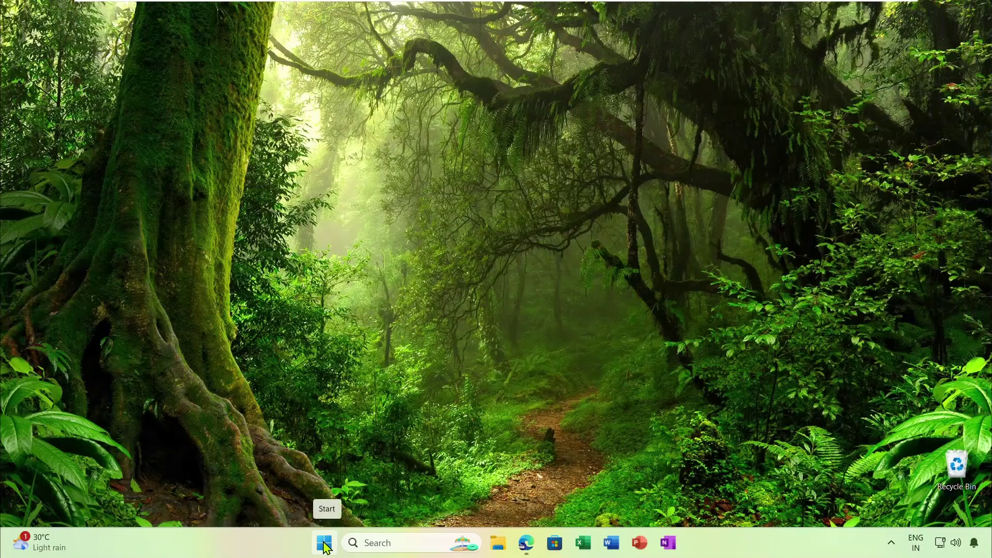
- Open an elevated Command Prompt and run DISM /Online /Cleanup-Image /RestoreHealth
{"action": "left_click", "coordinate": [325, 544]}
{"action": "type", "text": "com"}
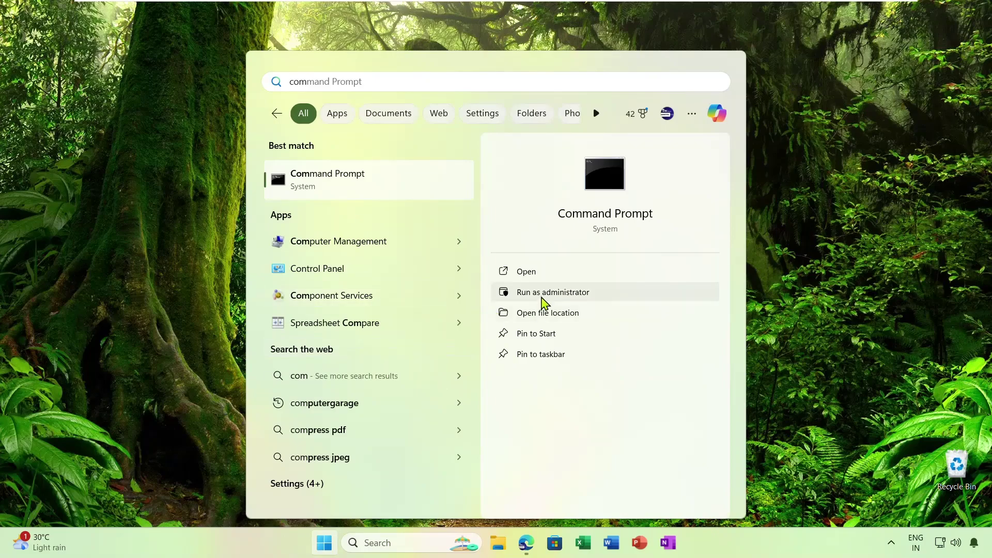
{"action": "left_click", "coordinate": [544, 295]}
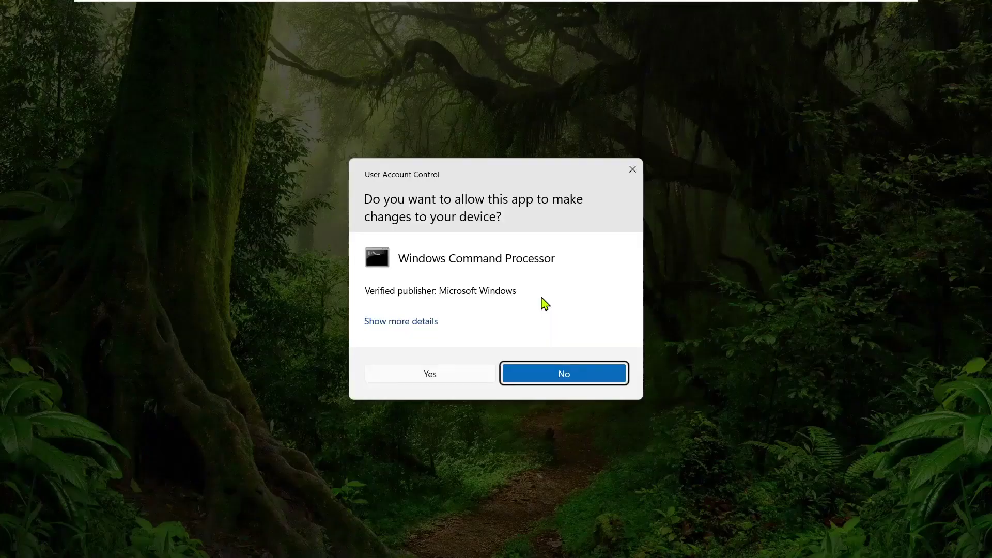
{"action": "left_click", "coordinate": [408, 379]}
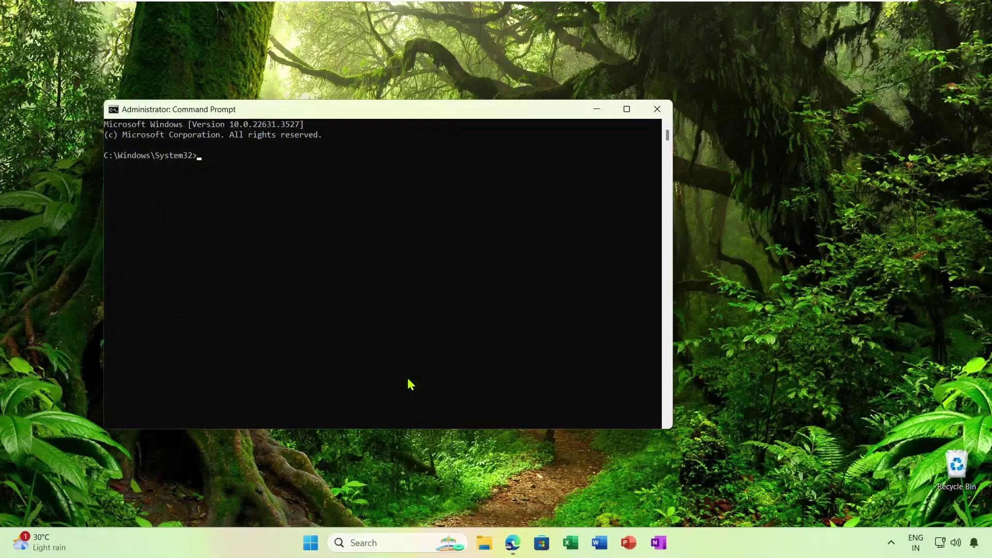
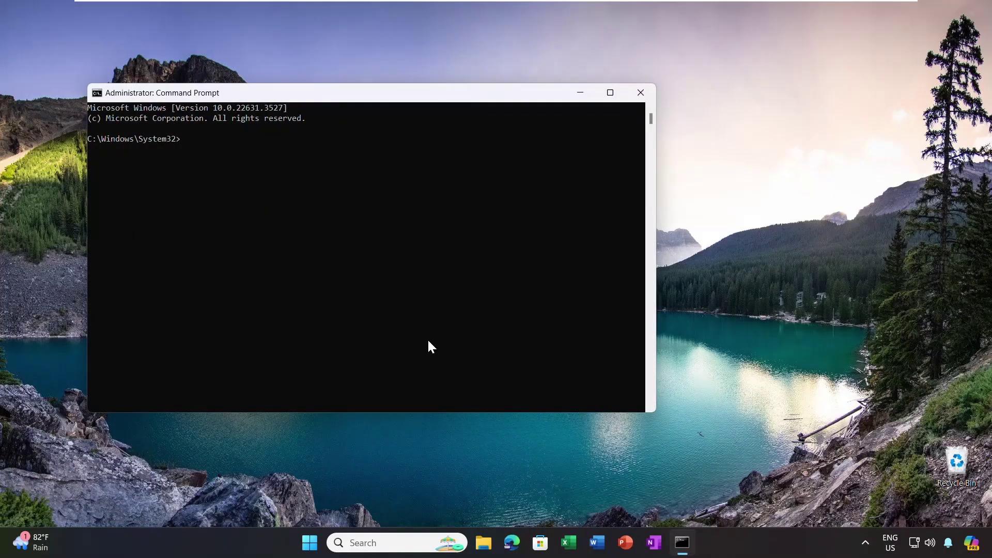
{"action": "type", "text": "DISM /Online /Cleanup-Image /RestoreHealth"}
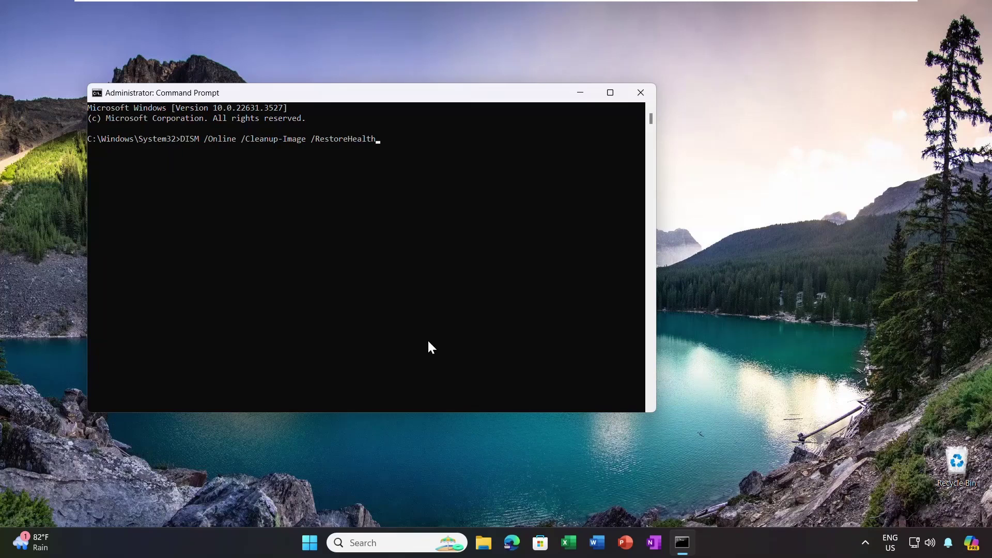
{"action": "key", "text": "Return"}
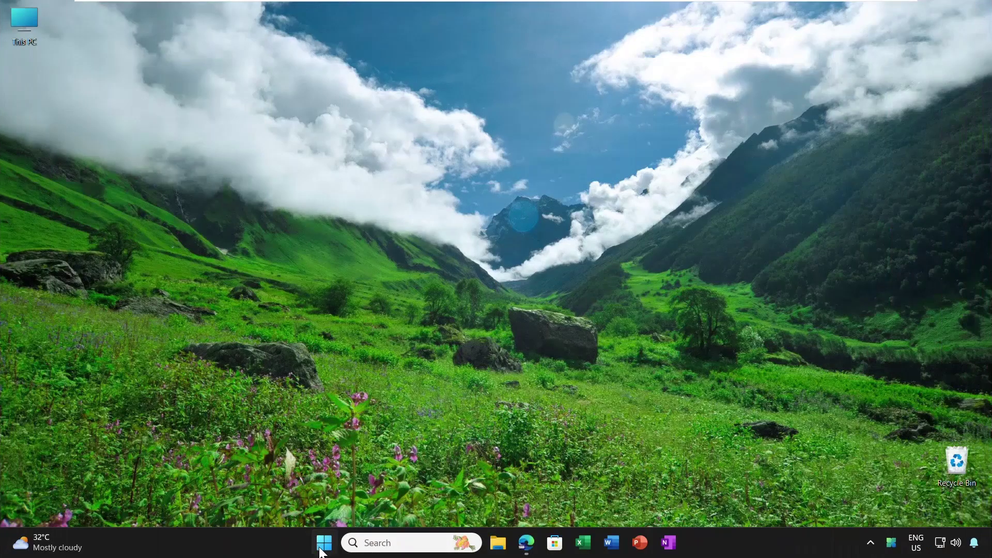
- Open the Storage Sense settings under System, Storage and show the schedule choices for Run Storage Sense
{"action": "left_click", "coordinate": [322, 548]}
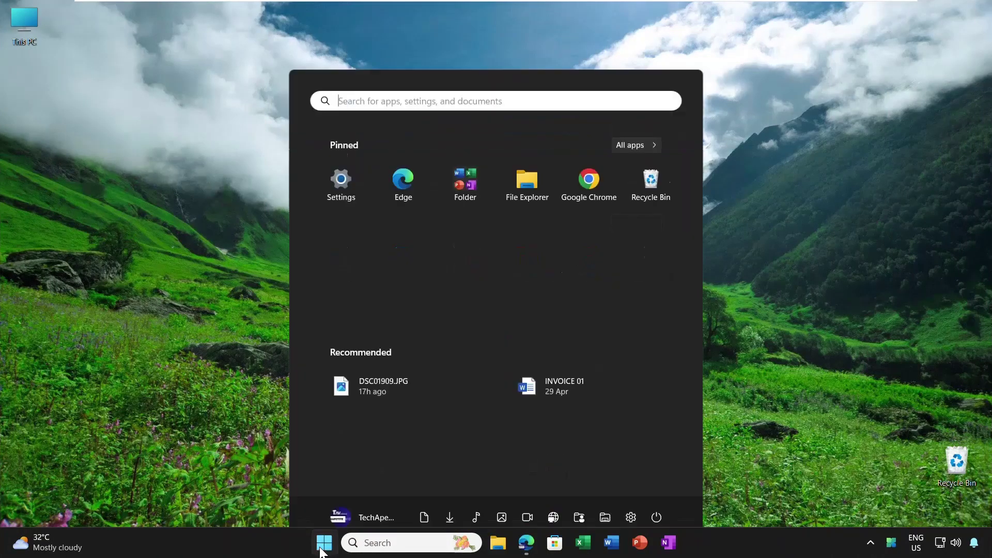
{"action": "left_click", "coordinate": [349, 175]}
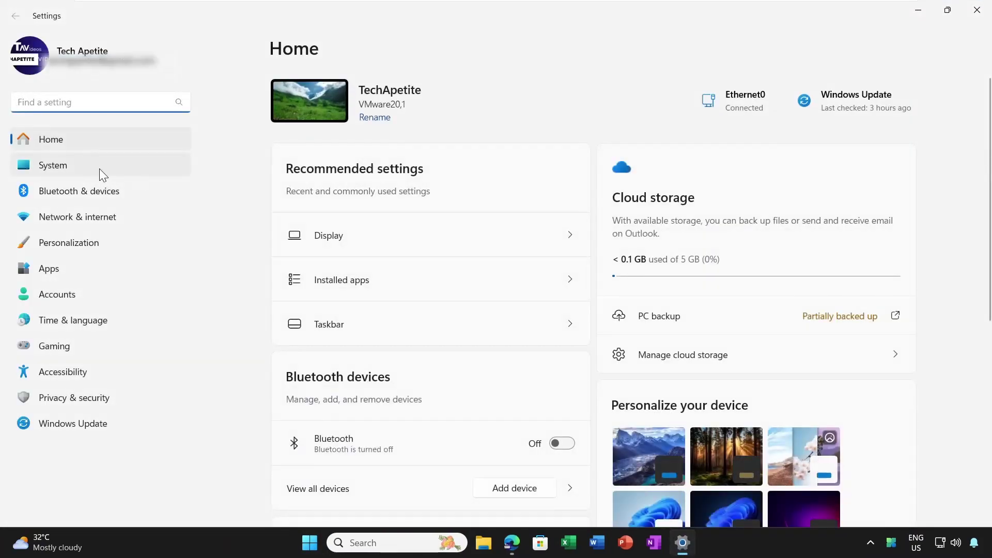
{"action": "left_click", "coordinate": [99, 169]}
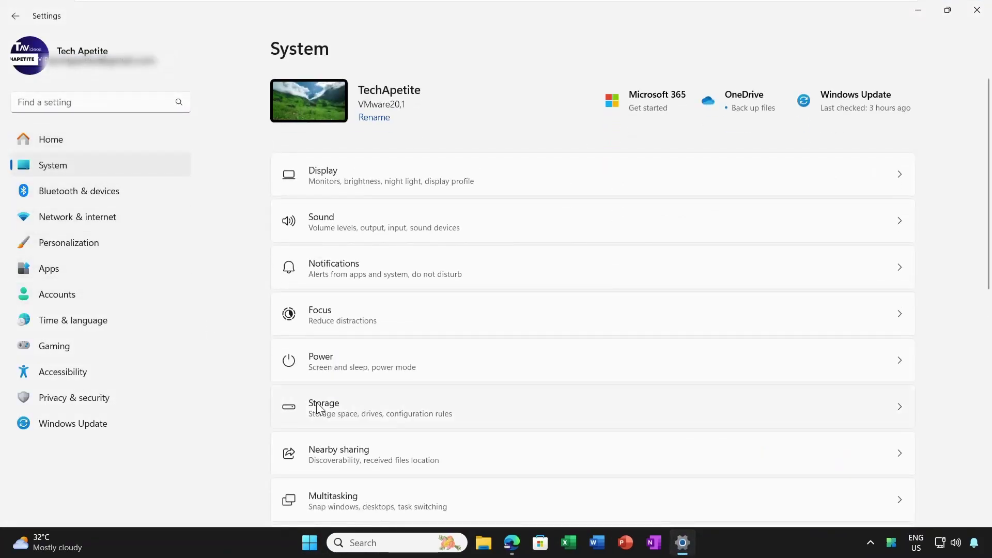
{"action": "left_click", "coordinate": [317, 407]}
{"action": "left_click", "coordinate": [352, 356]}
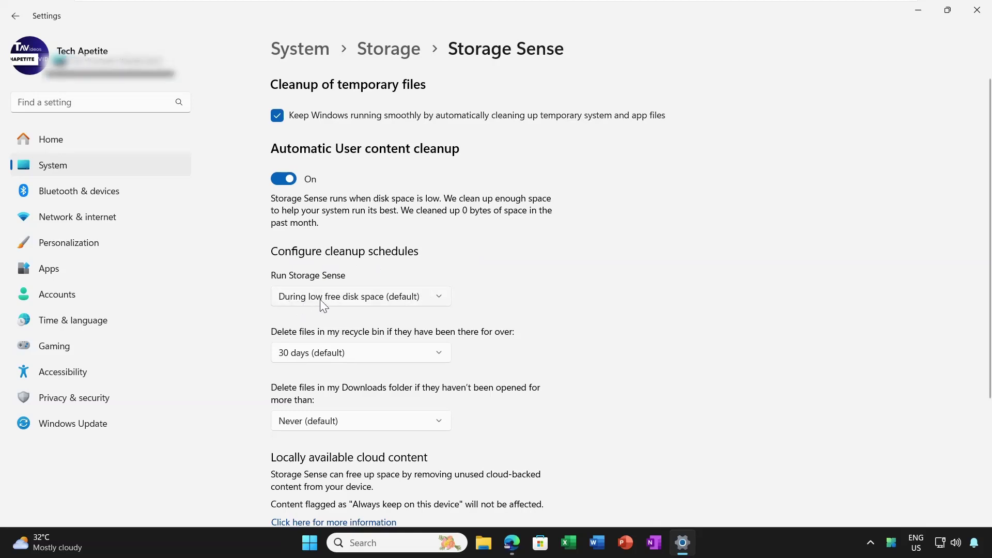
{"action": "left_click", "coordinate": [433, 296]}
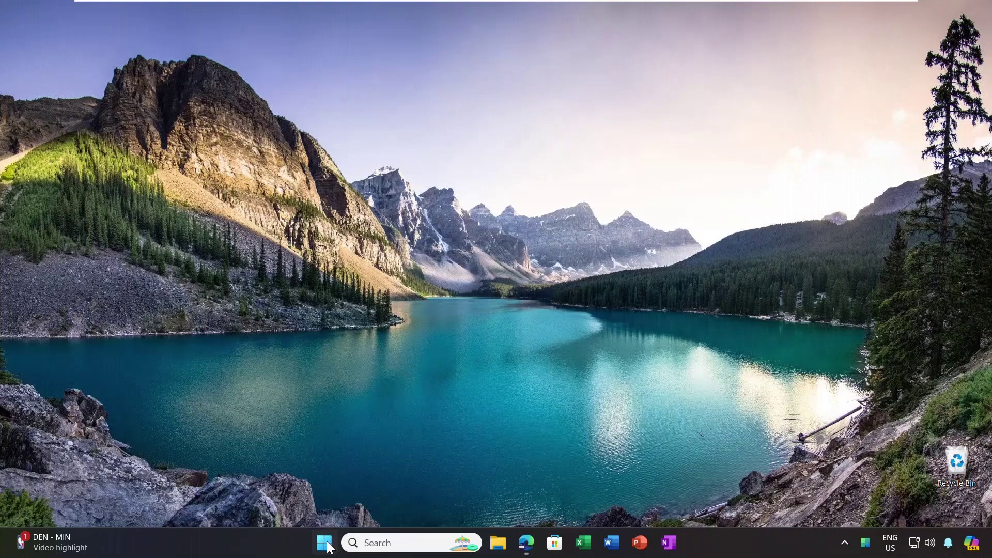
- Open the Mouse settings under Bluetooth & devices and turn on Scroll inactive windows when hovering over them
{"action": "left_click", "coordinate": [325, 543]}
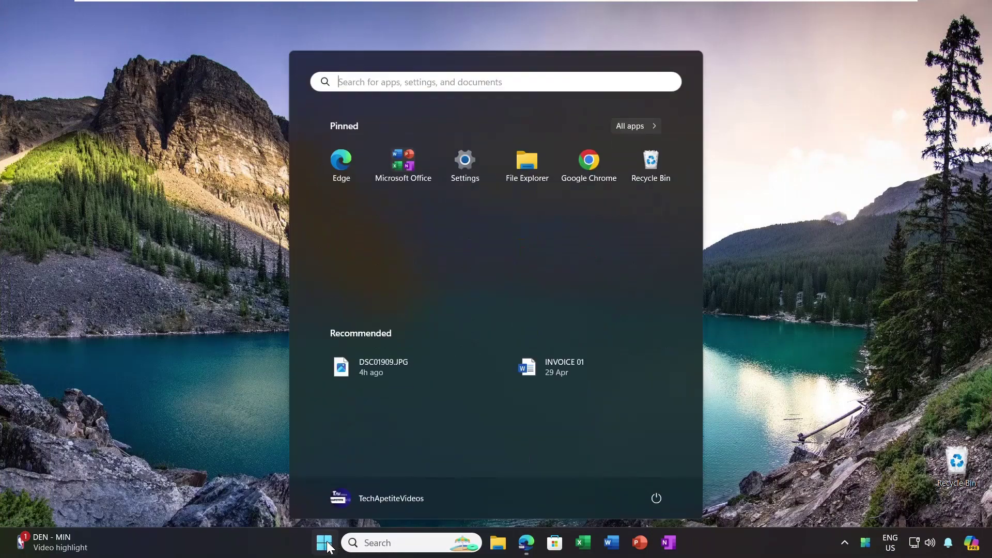
{"action": "left_click", "coordinate": [465, 164]}
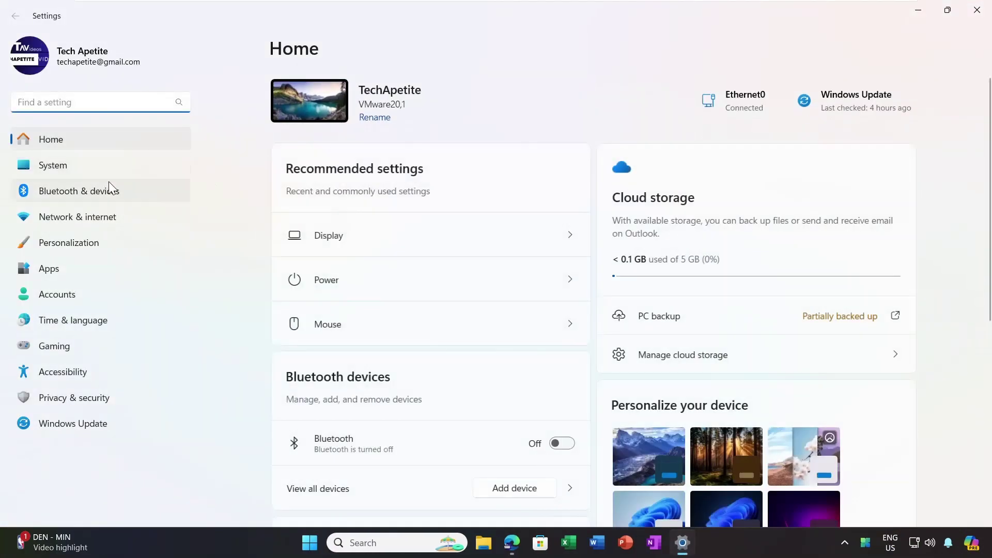
{"action": "left_click", "coordinate": [102, 192]}
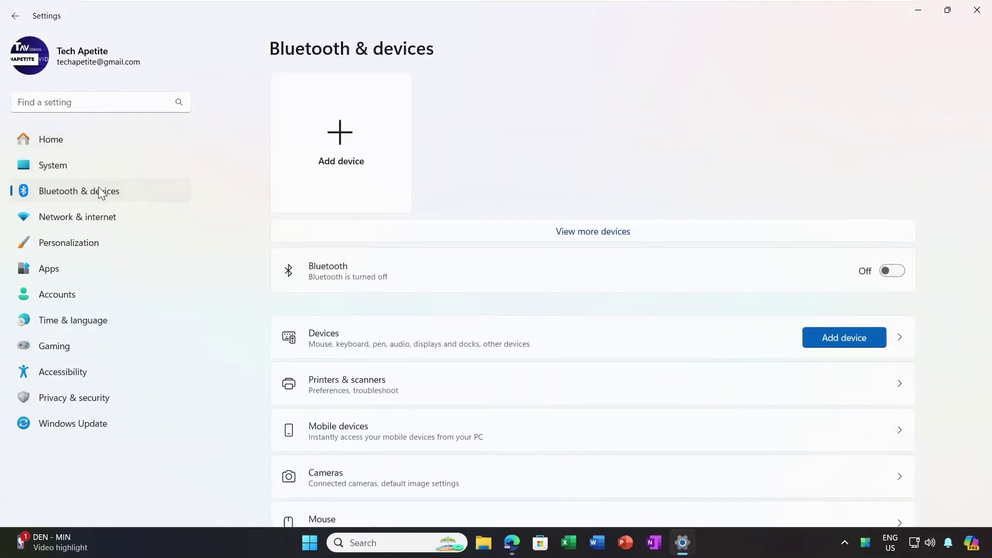
{"action": "scroll", "coordinate": [359, 335], "scroll_direction": "down", "scroll_amount": 3}
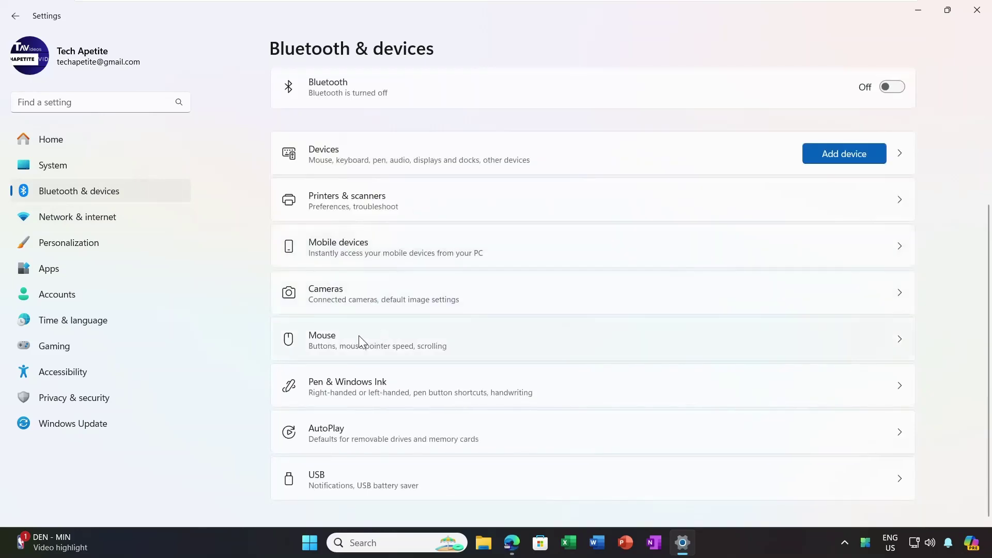
{"action": "left_click", "coordinate": [397, 339]}
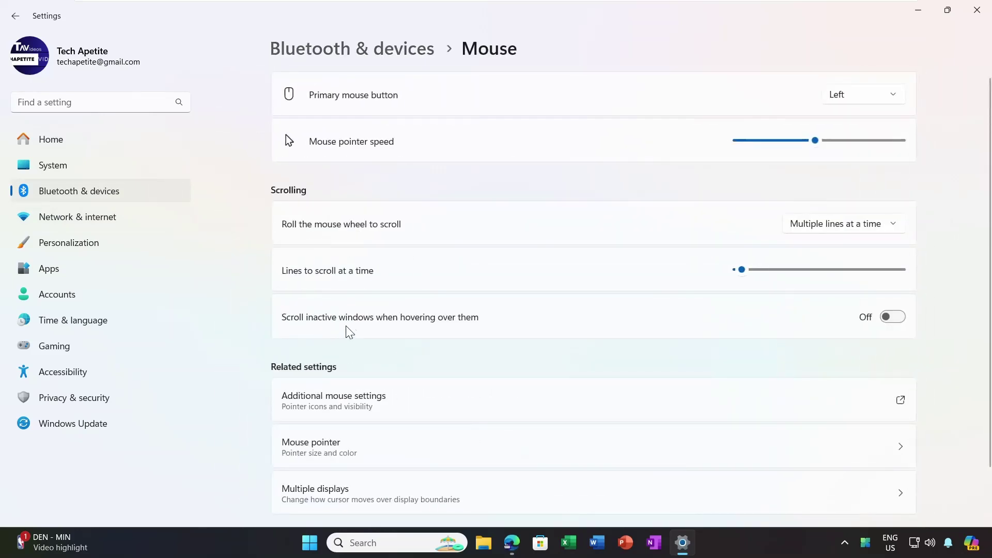
{"action": "left_click", "coordinate": [898, 318]}
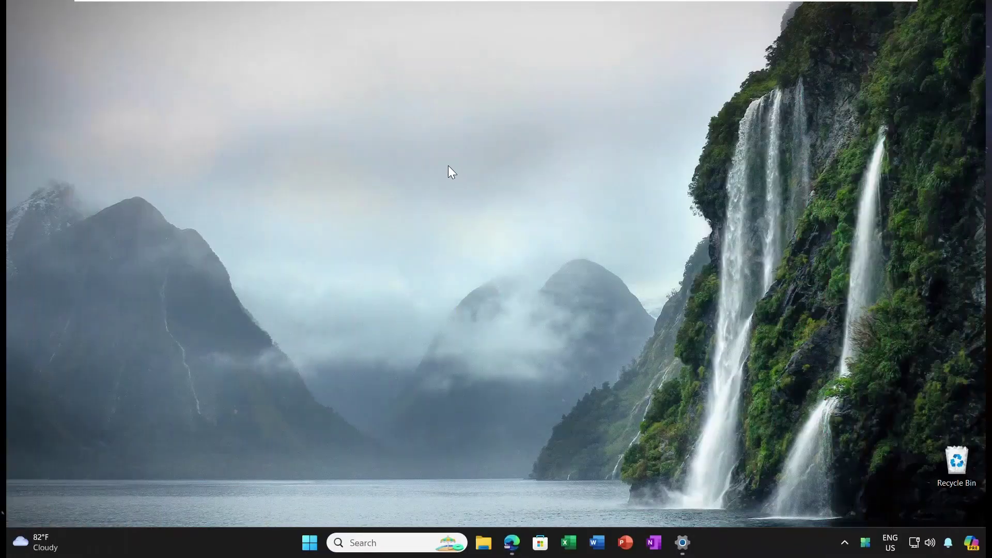
- Check the desktop's choices for new items for the Compressed (zipped) Folder entry, without creating anything
{"action": "right_click", "coordinate": [448, 165]}
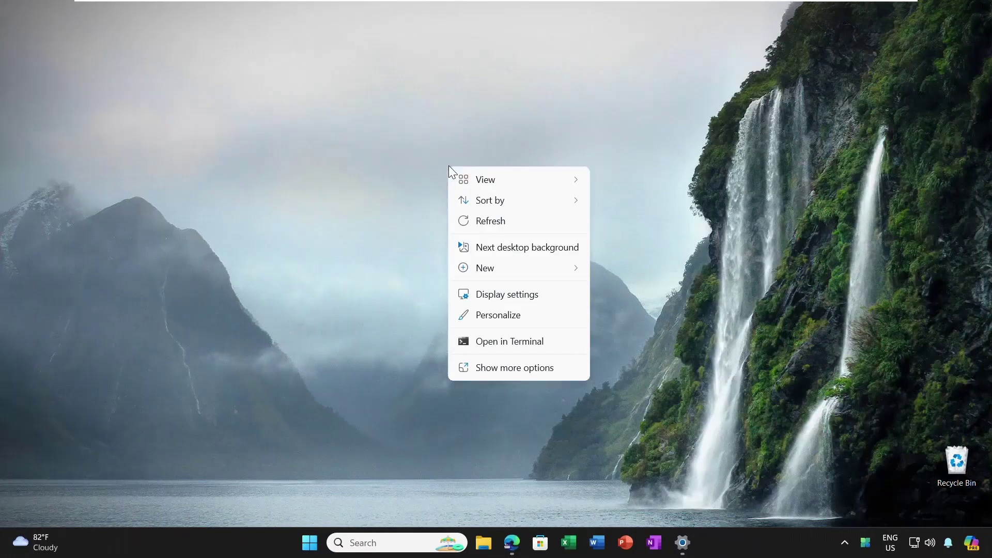
{"action": "mouse_move", "coordinate": [493, 268]}
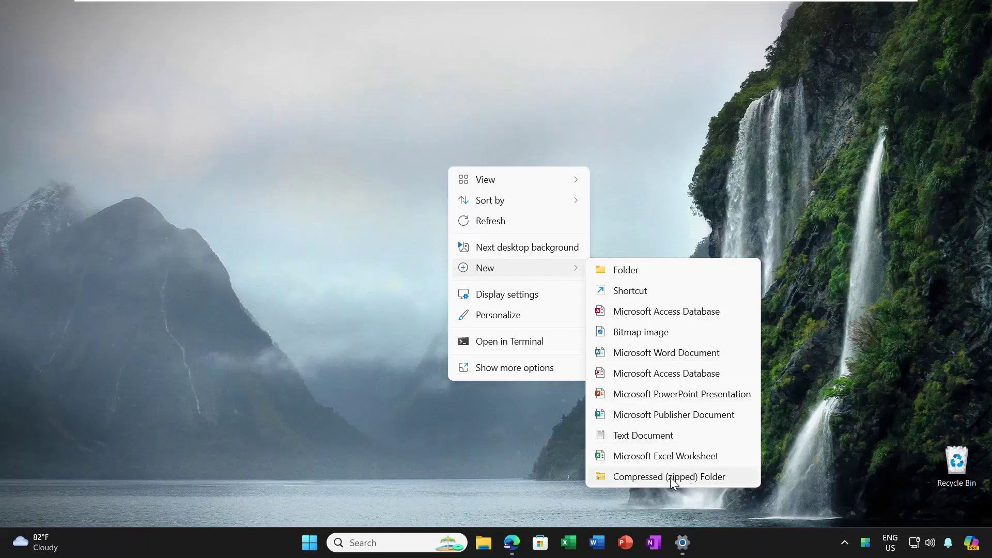
{"action": "left_click", "coordinate": [342, 362]}
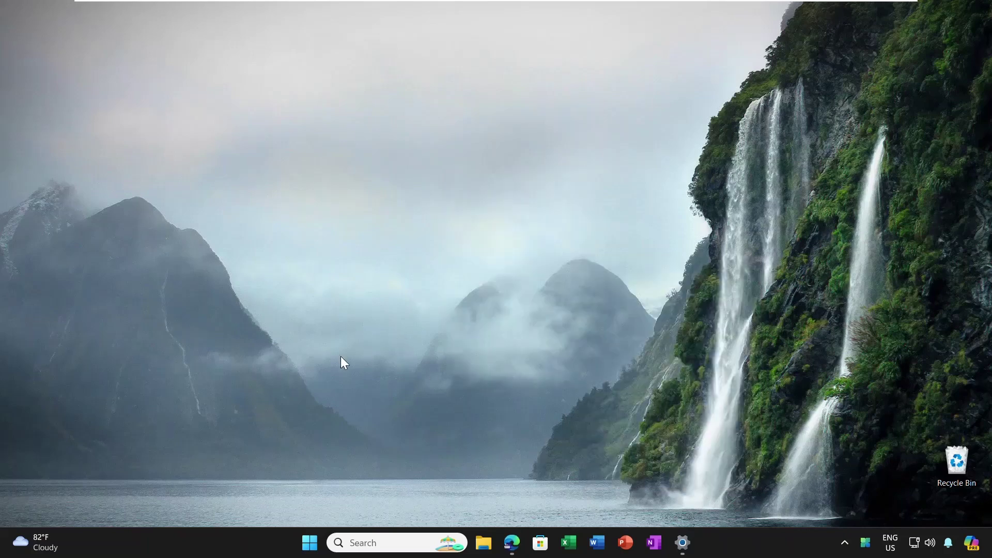
- Open Command Prompt as administrator and run assoc.zfsendtotarget=CLSID\{888DCA60-FC0A-11CF-8F0F-00C04FD7D062}
{"action": "left_click", "coordinate": [311, 545]}
{"action": "type", "text": "comm"}
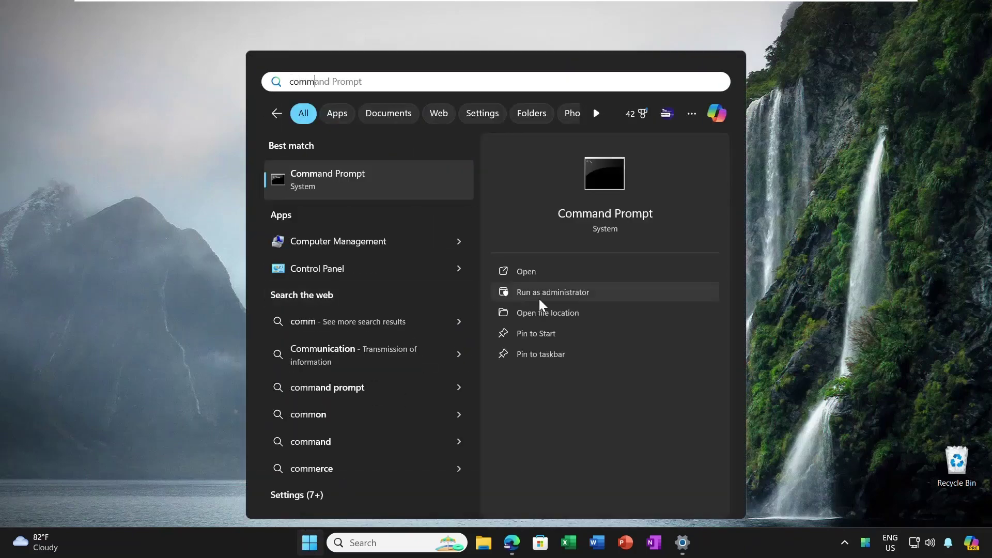
{"action": "left_click", "coordinate": [539, 297]}
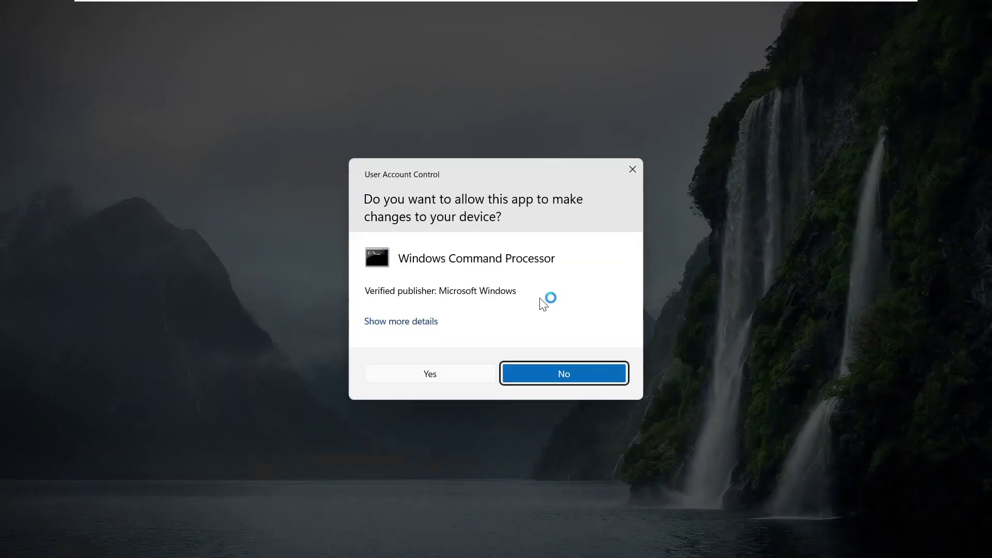
{"action": "left_click", "coordinate": [430, 374]}
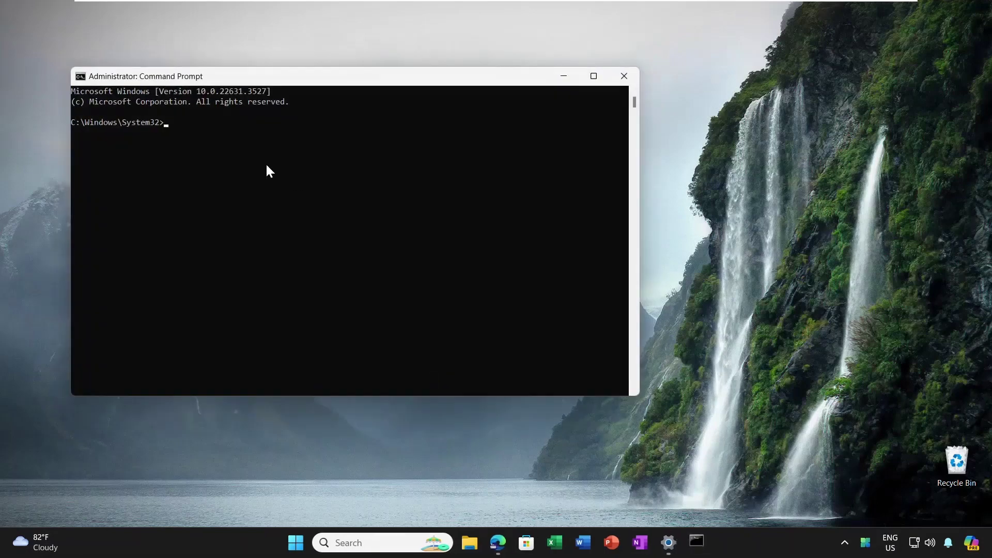
{"action": "type", "text": "assoc.zfsendtotarget=CLSID\\{888DCA60-FC0A-11CF-8F0F-00C04FD7D062}"}
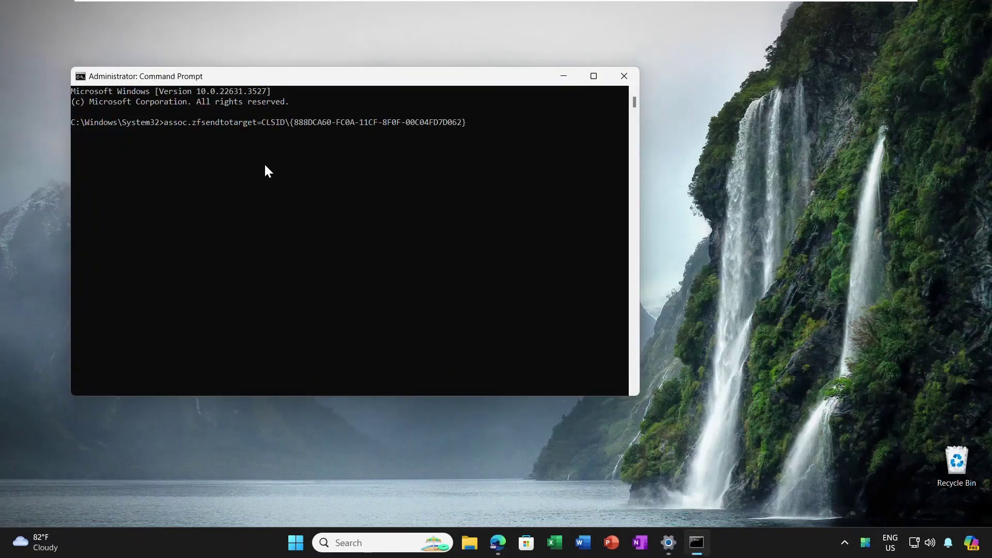
{"action": "key", "text": "Return"}
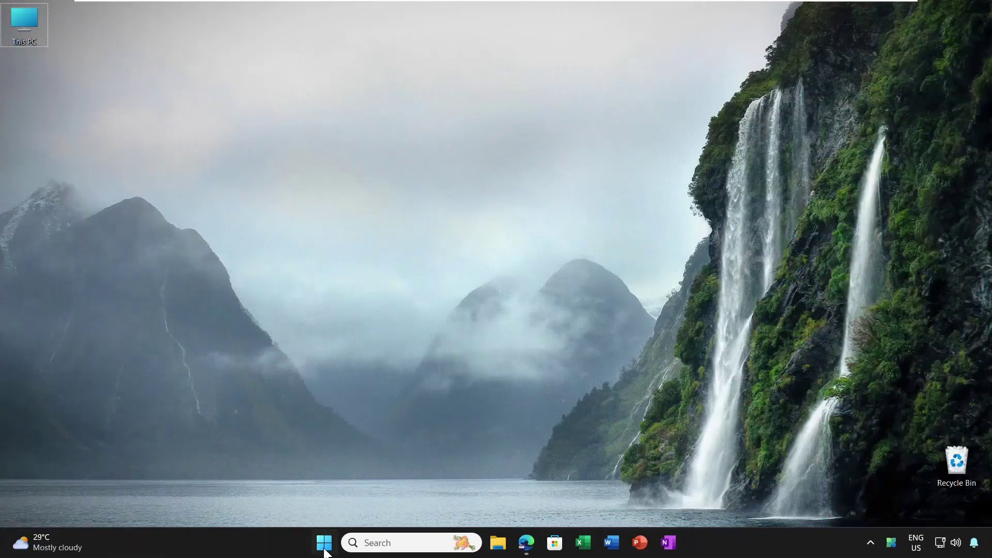
- Find and open lusrmgr.msc and show the Users folder in Local Users and Groups
{"action": "left_click", "coordinate": [325, 543]}
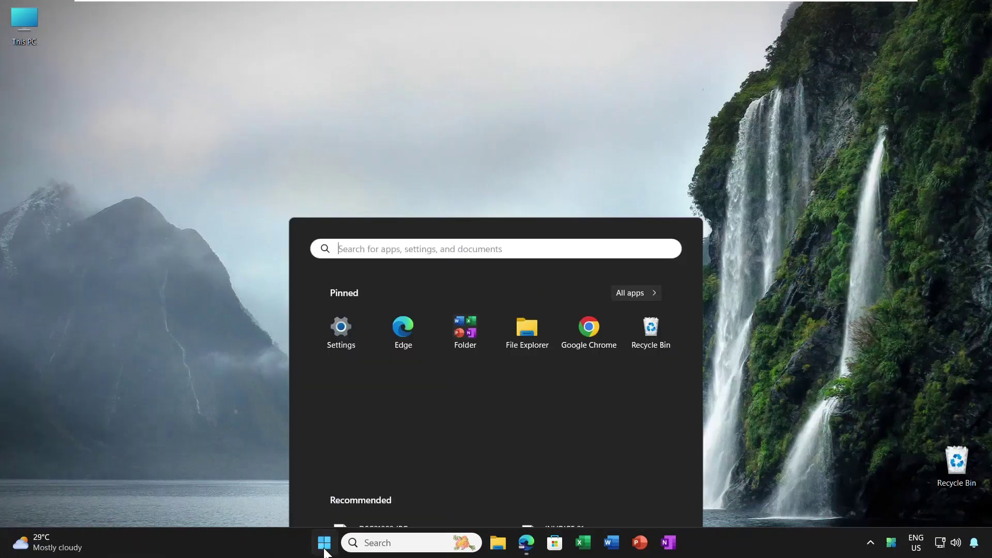
{"action": "left_click", "coordinate": [349, 85]}
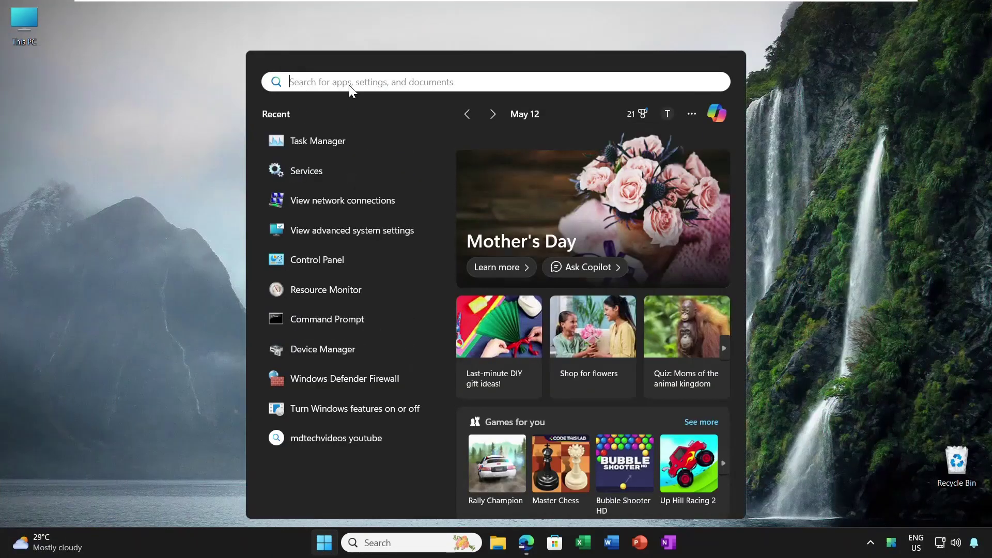
{"action": "type", "text": "lusrmgr.msc"}
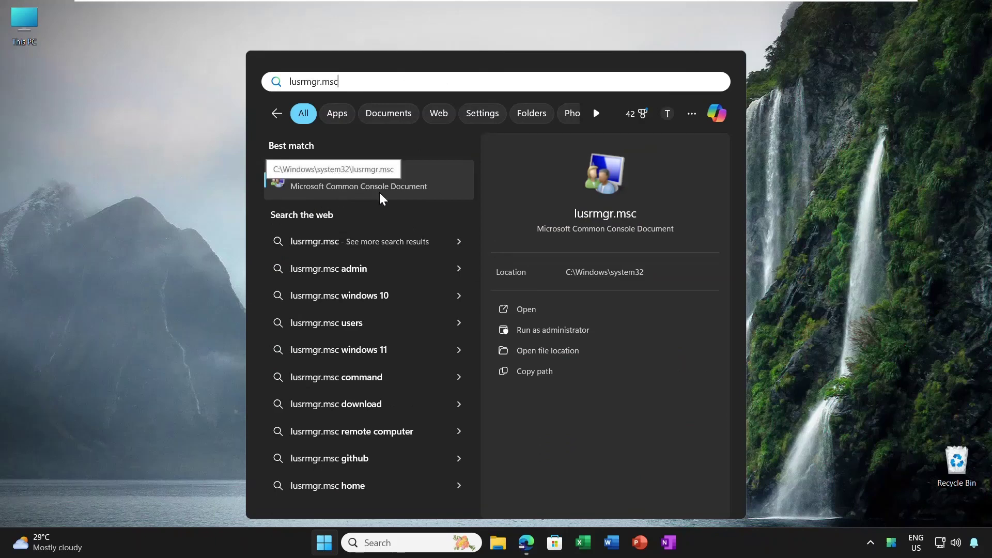
{"action": "left_click", "coordinate": [402, 192]}
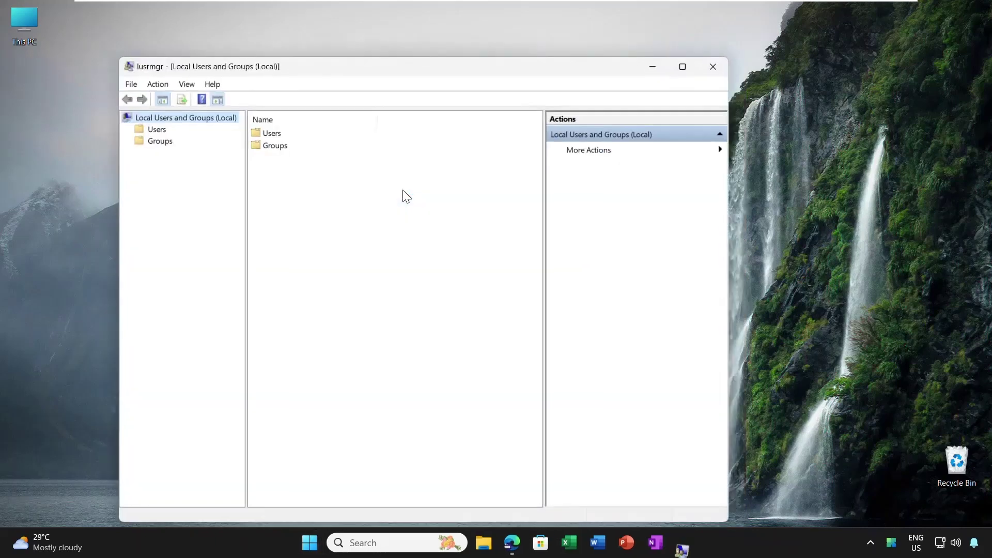
{"action": "double_click", "coordinate": [273, 133]}
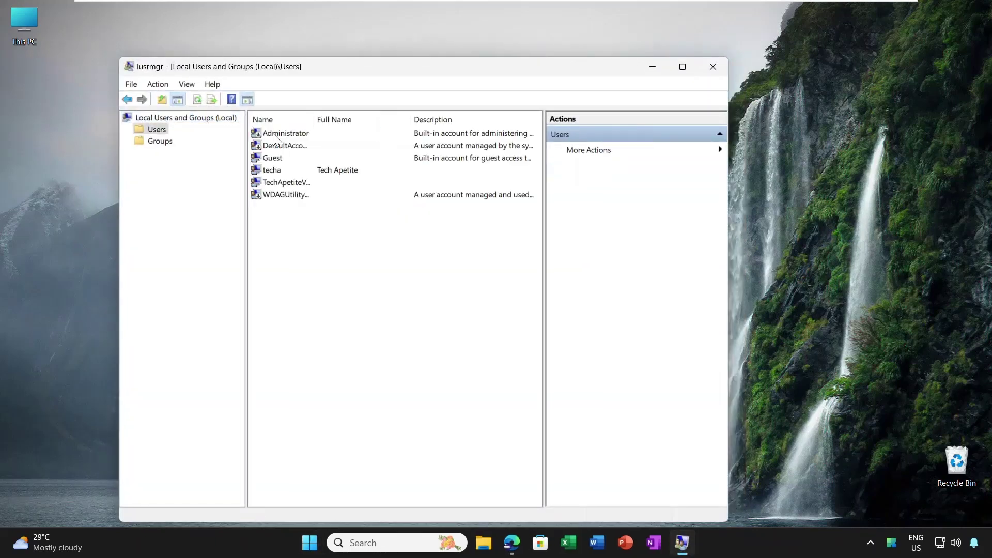
- Set a new password for the built-in Administrator account, entering it in the New password and Confirm password fields
{"action": "left_click", "coordinate": [288, 135]}
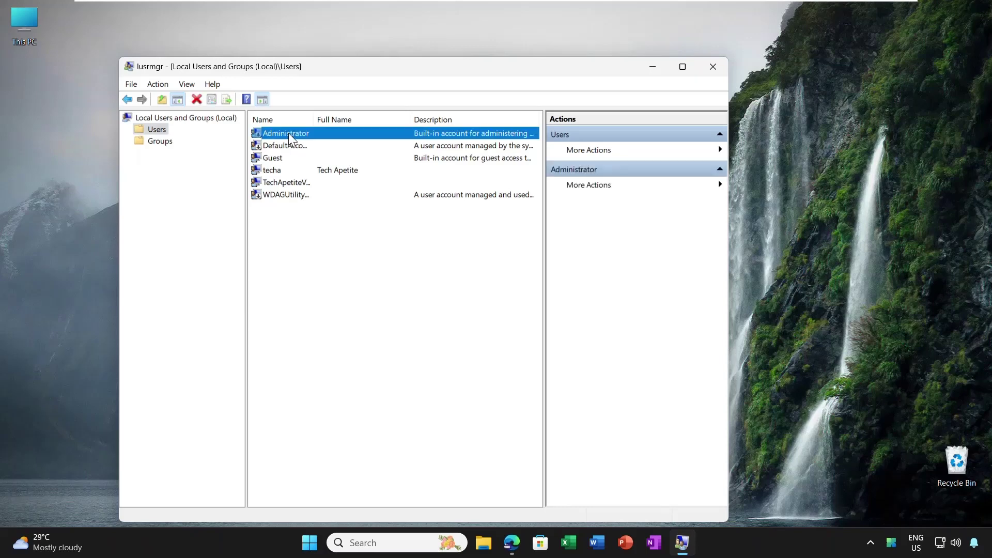
{"action": "right_click", "coordinate": [289, 132]}
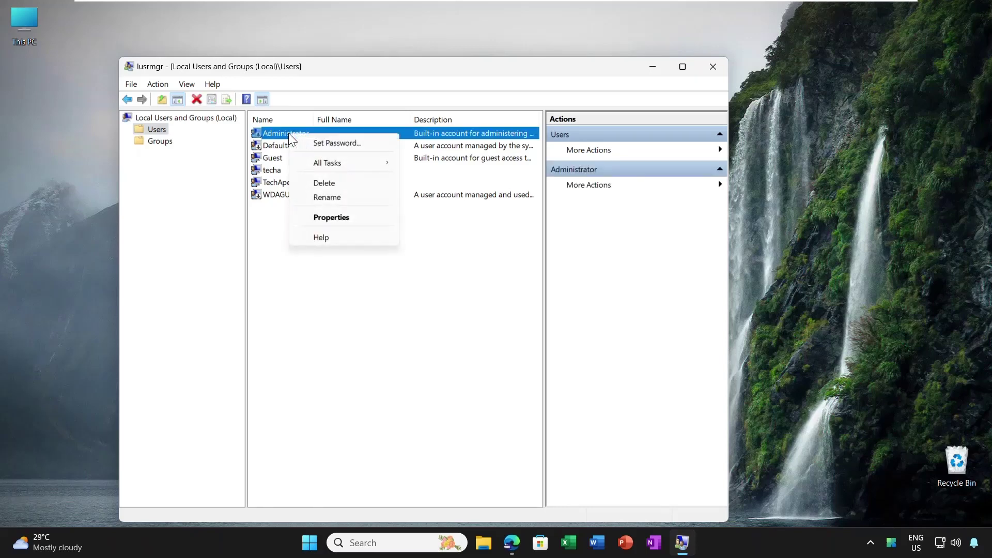
{"action": "left_click", "coordinate": [326, 144]}
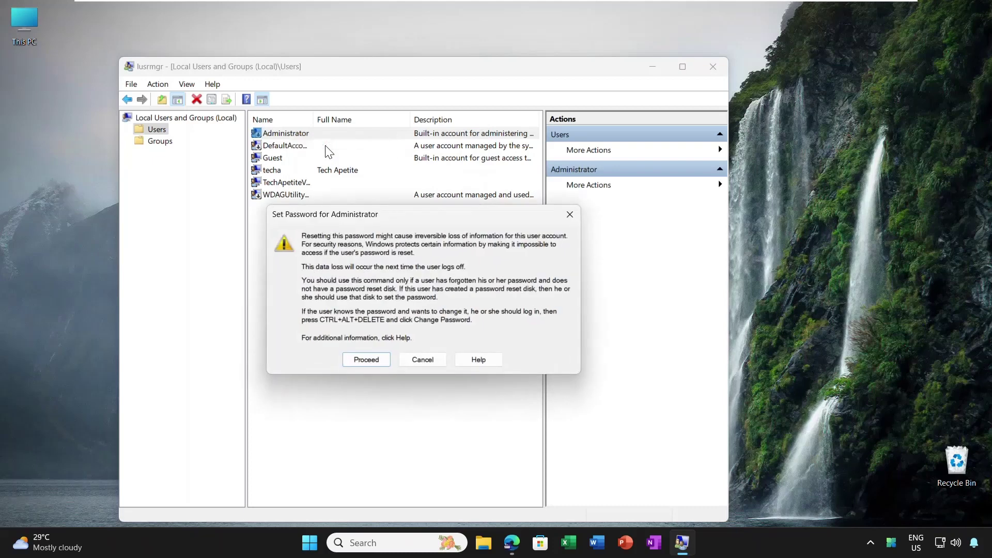
{"action": "left_click", "coordinate": [362, 360]}
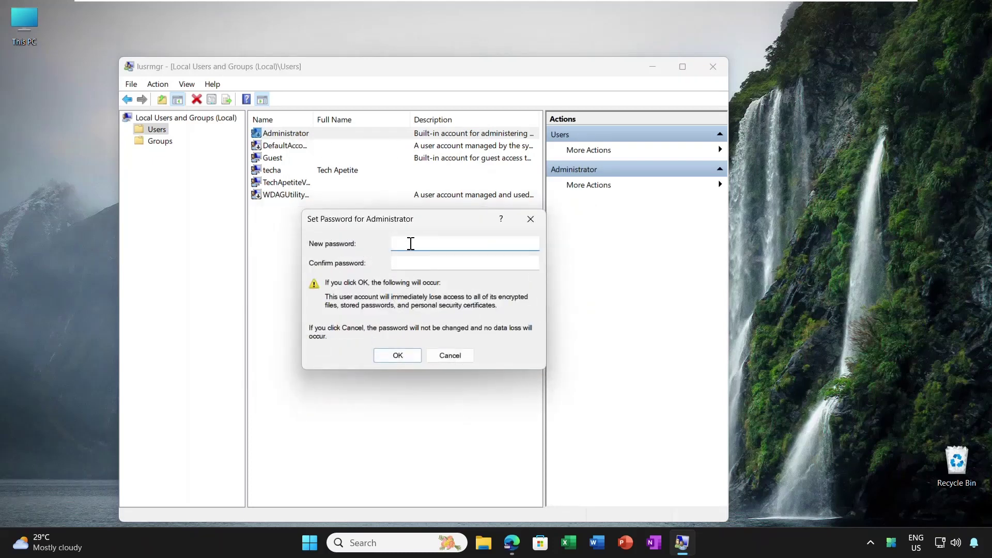
{"action": "type", "text": "•••"}
{"action": "type", "text": "•"}
{"action": "key", "text": "Tab"}
{"action": "type", "text": "••••"}
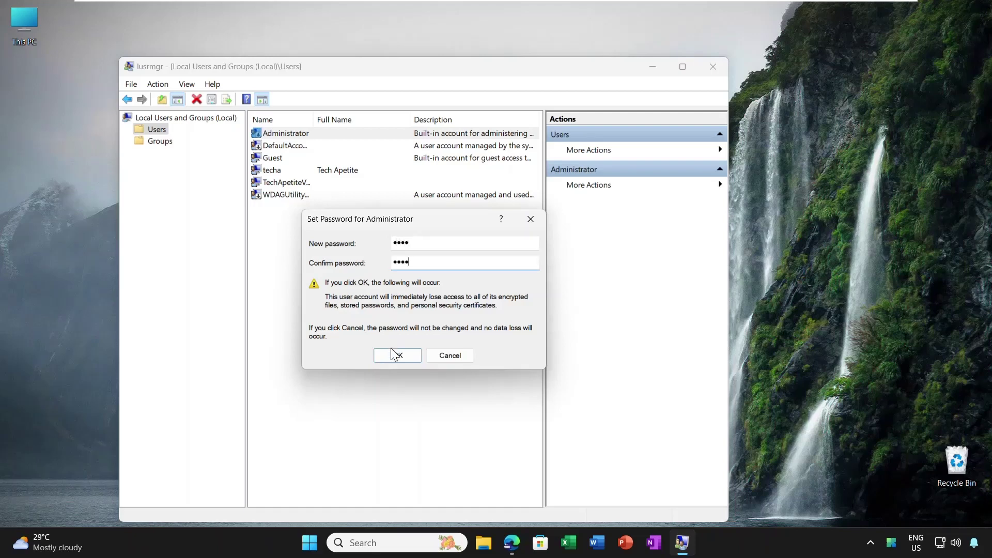
{"action": "left_click", "coordinate": [394, 357]}
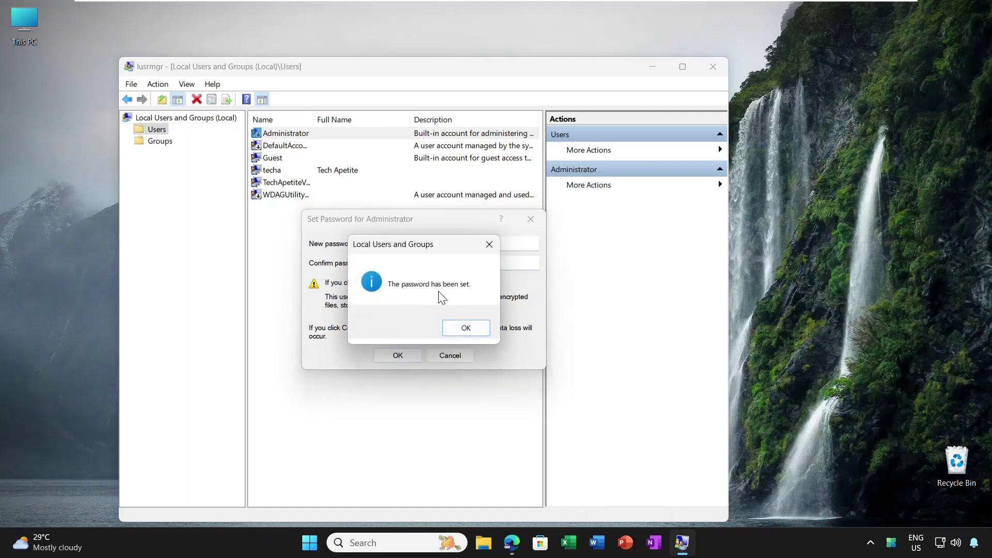
{"action": "left_click", "coordinate": [457, 328]}
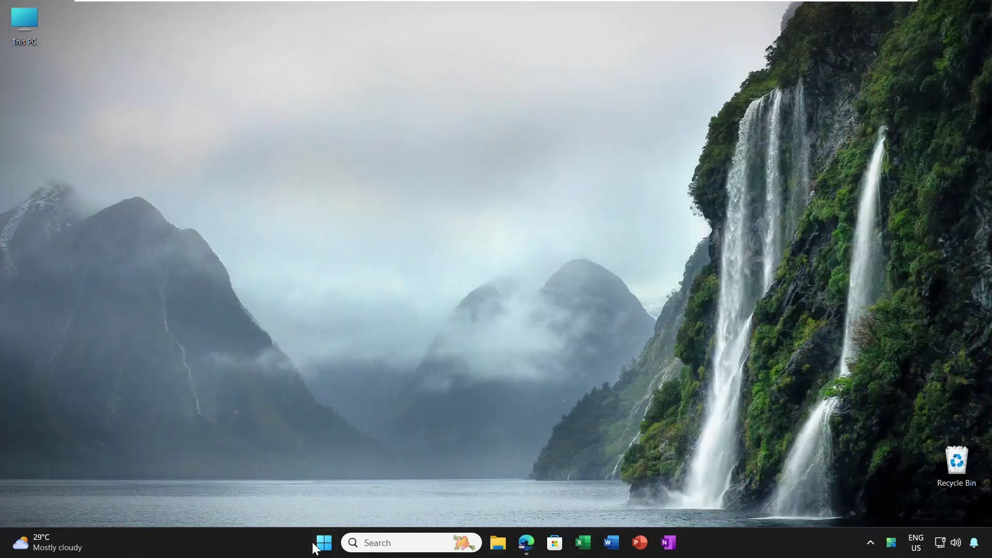
- Open Terminal as administrator, allow it to make changes to the device, and open its Startup settings
{"action": "right_click", "coordinate": [323, 548]}
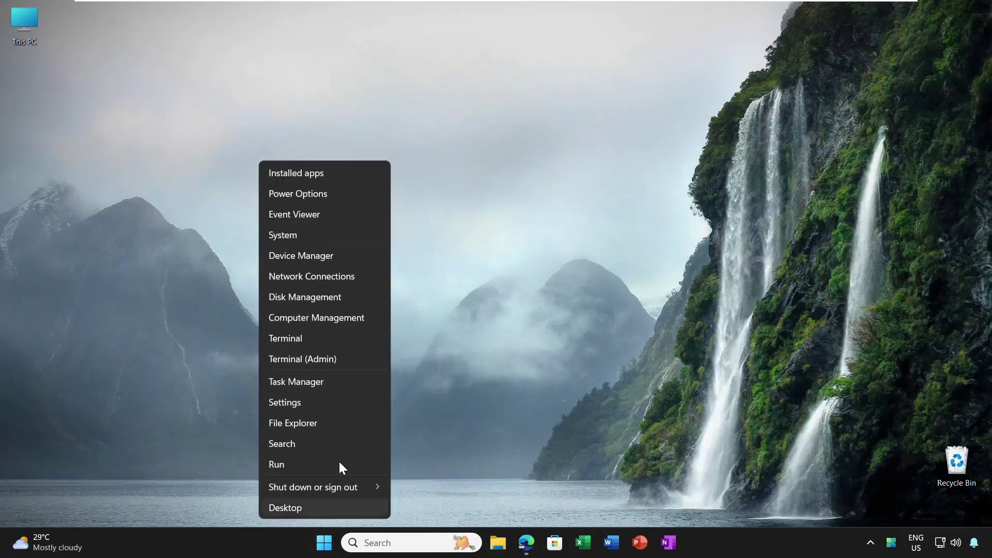
{"action": "left_click", "coordinate": [343, 358]}
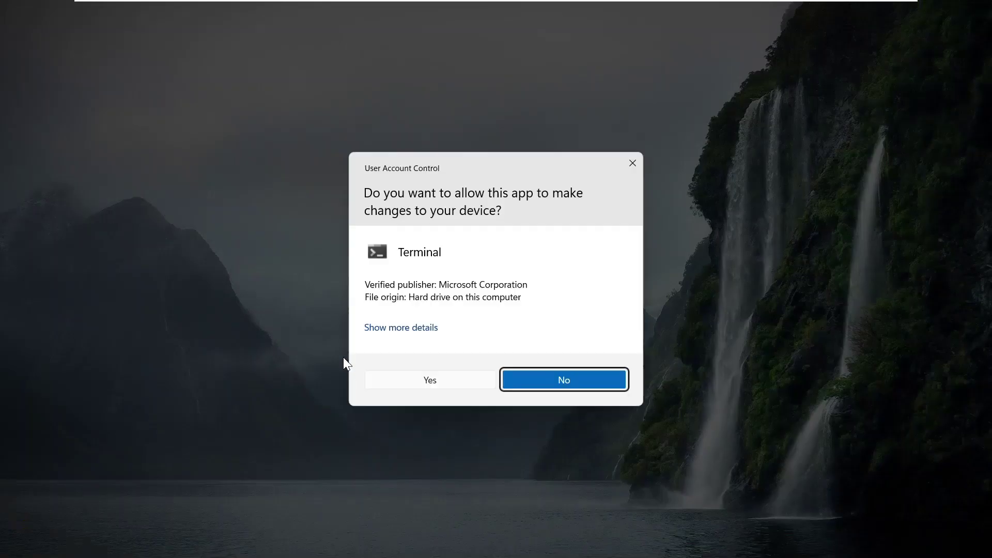
{"action": "left_click", "coordinate": [415, 383]}
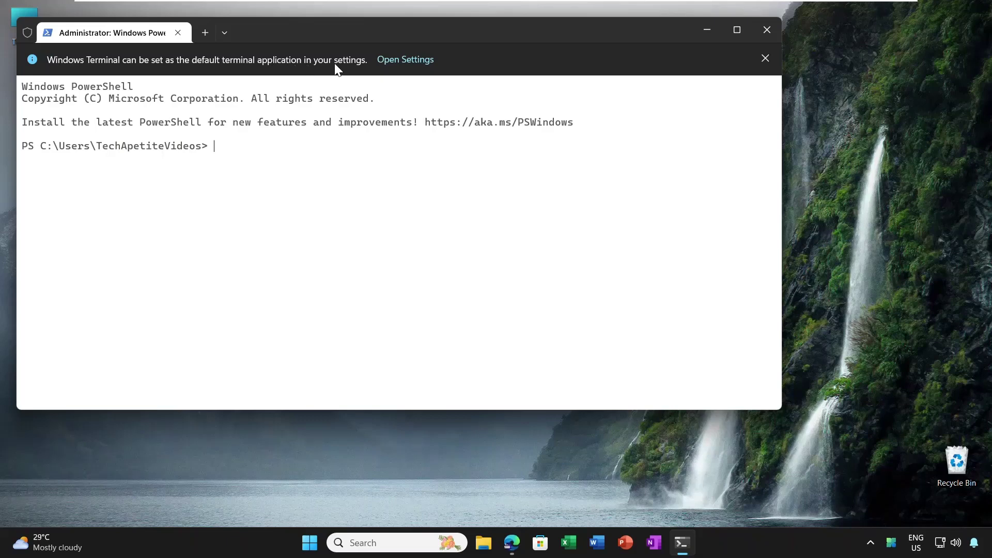
{"action": "left_click", "coordinate": [405, 64]}
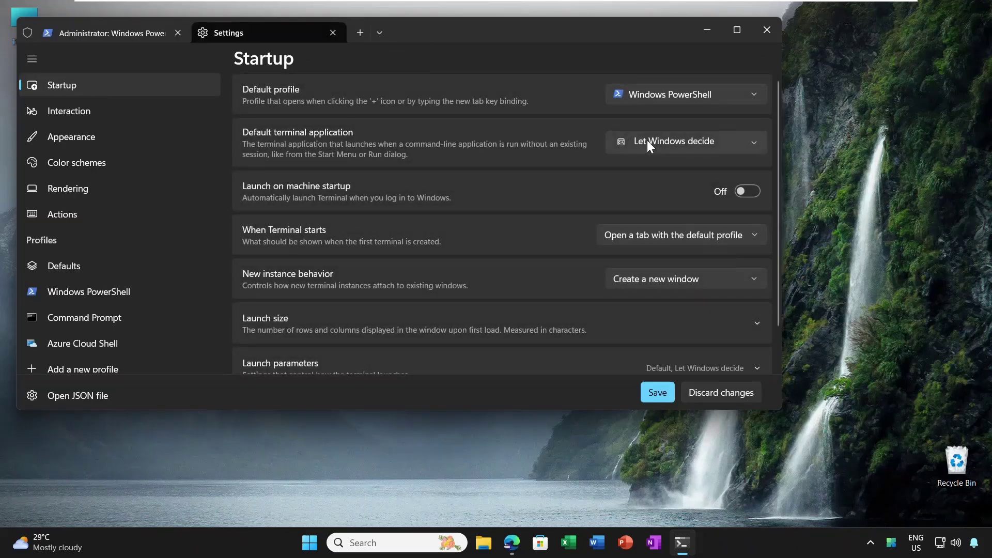
- Set the default terminal application to Windows Terminal, save the settings, and close all Terminal tabs
{"action": "left_click", "coordinate": [674, 141]}
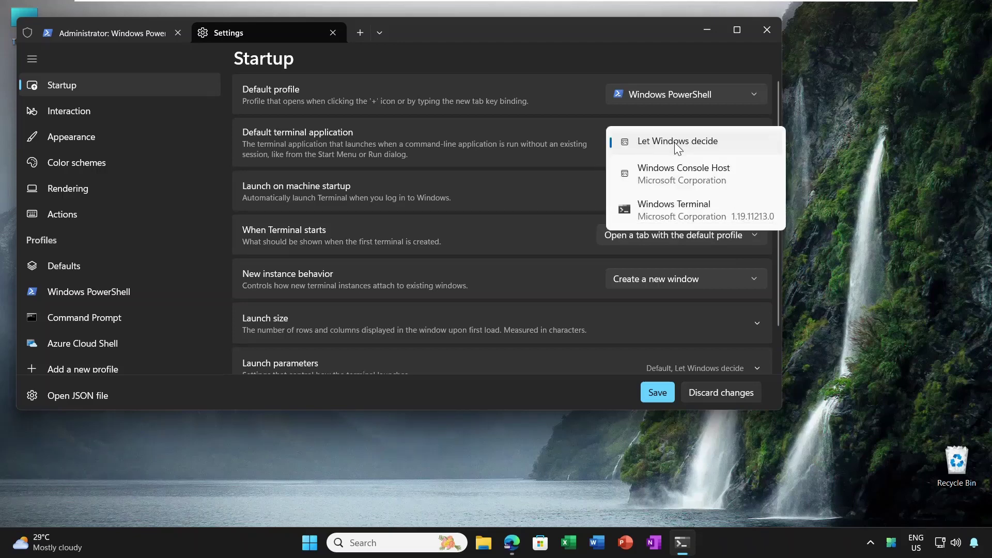
{"action": "left_click", "coordinate": [656, 211]}
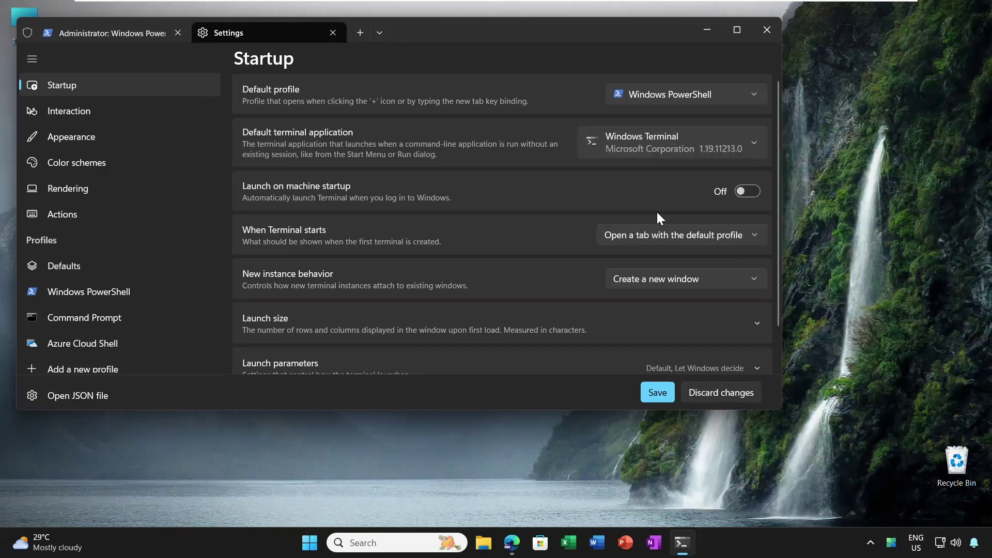
{"action": "left_click", "coordinate": [653, 393]}
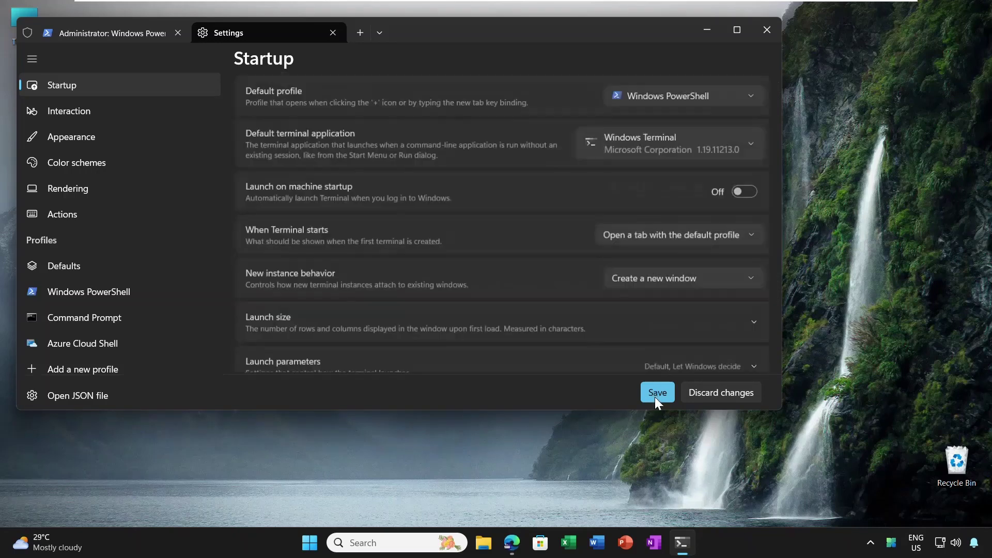
{"action": "left_click", "coordinate": [765, 32]}
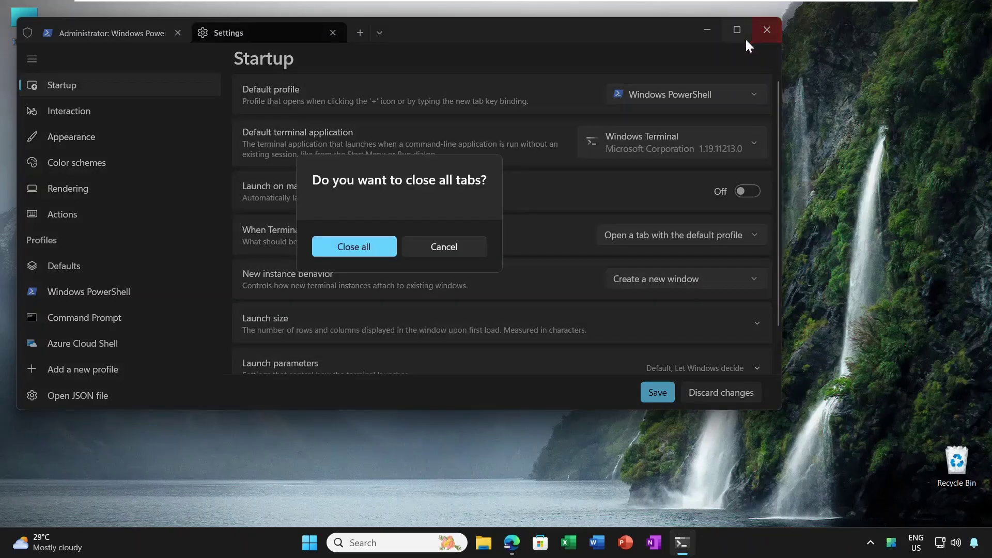
{"action": "left_click", "coordinate": [397, 245]}
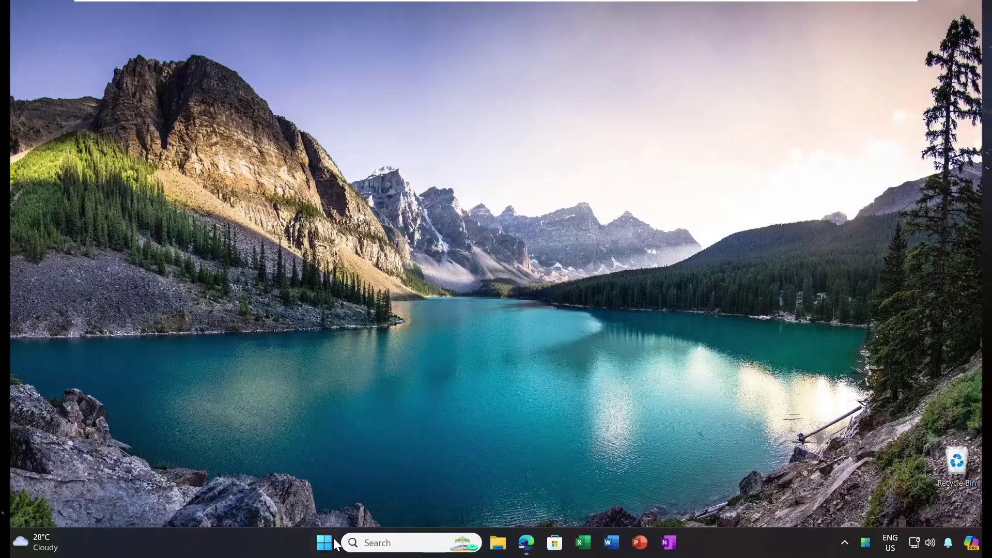
- Find and open Device Manager, expand the Keyboards category, and select Standard PS/2 Keyboard
{"action": "left_click", "coordinate": [324, 544]}
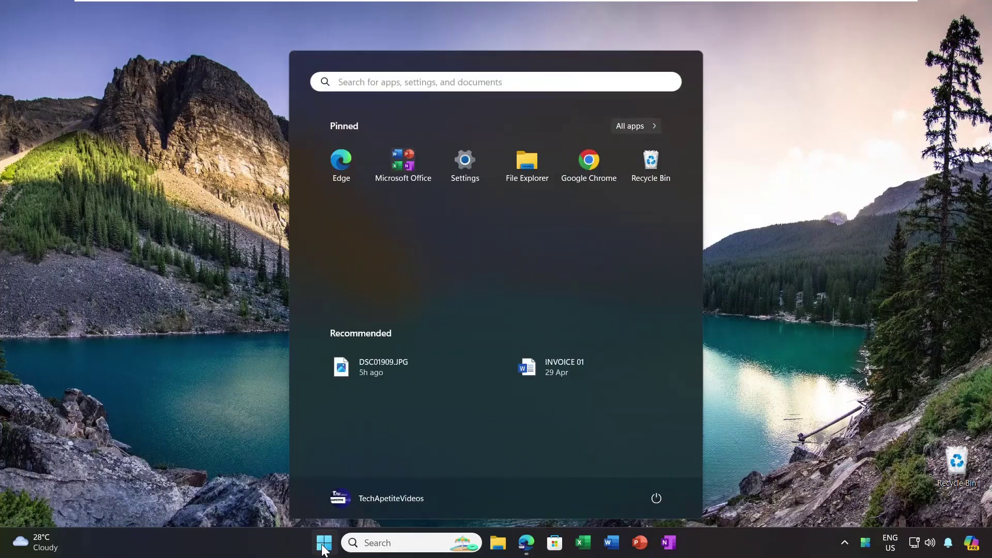
{"action": "type", "text": "devi"}
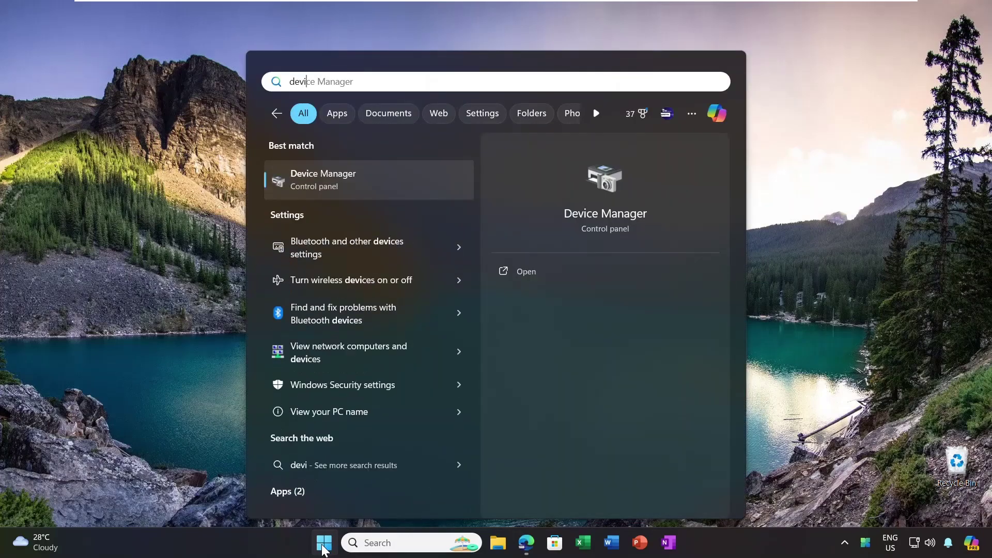
{"action": "left_click", "coordinate": [334, 175]}
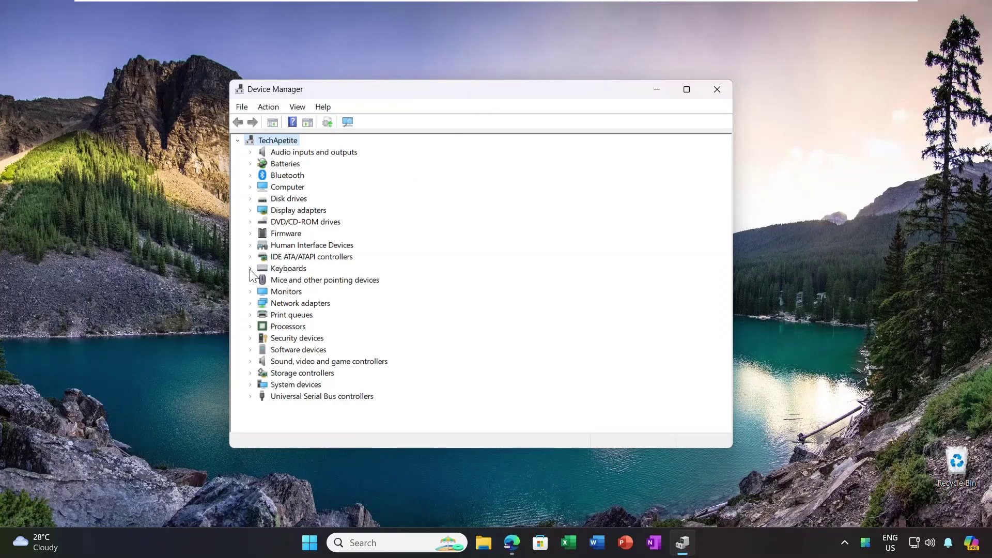
{"action": "left_click", "coordinate": [251, 268]}
{"action": "left_click", "coordinate": [302, 280]}
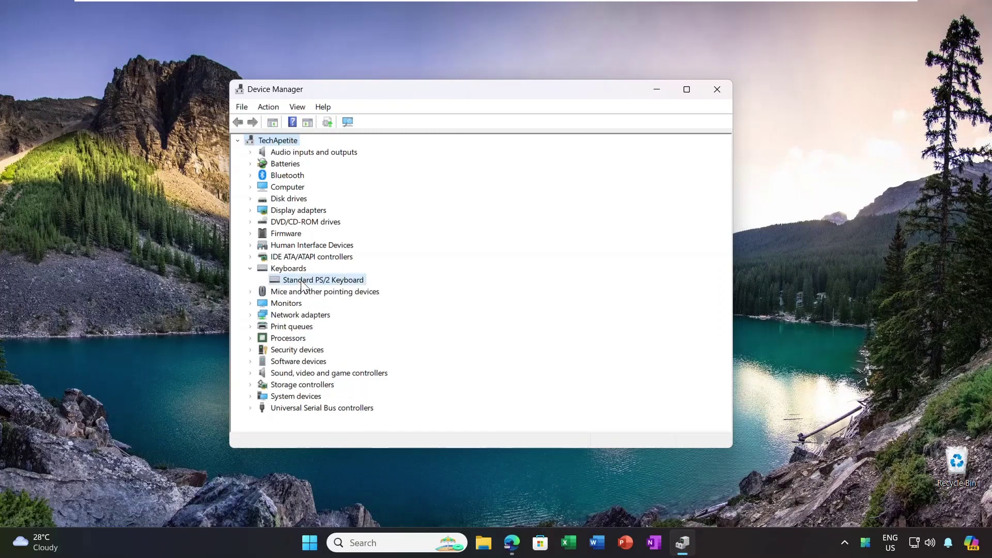
- Update the Standard PS/2 Keyboard driver by searching automatically for drivers, and close Device Manager
{"action": "right_click", "coordinate": [344, 280]}
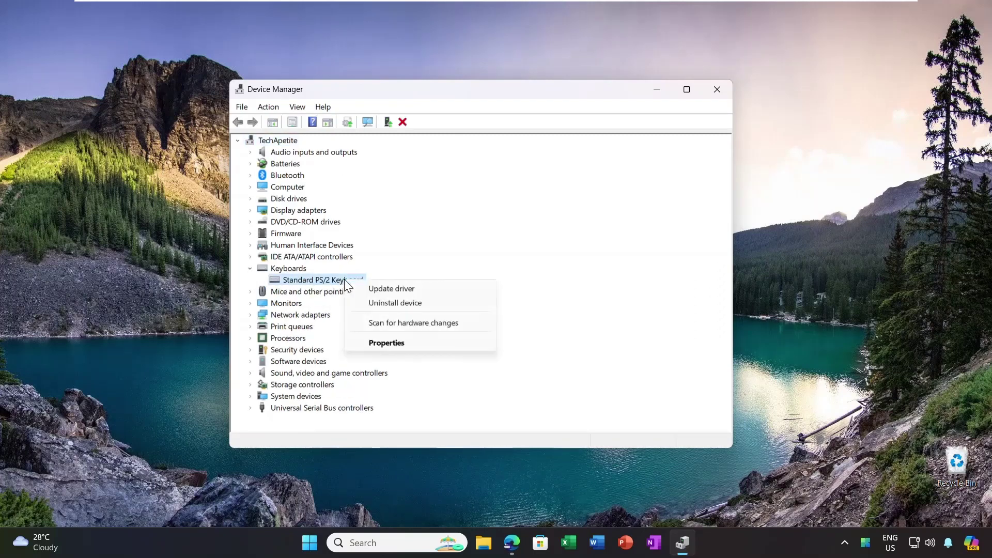
{"action": "left_click", "coordinate": [394, 289]}
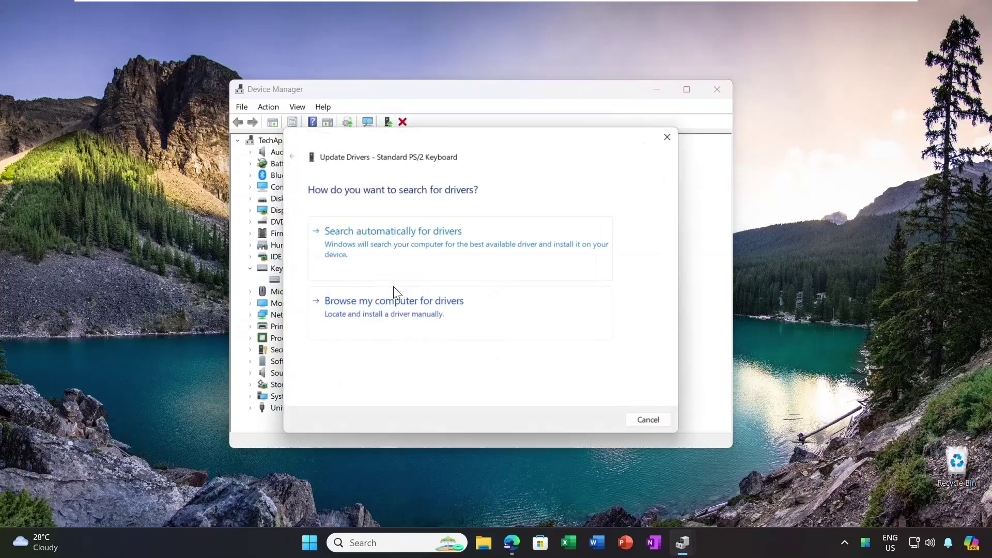
{"action": "left_click", "coordinate": [389, 243]}
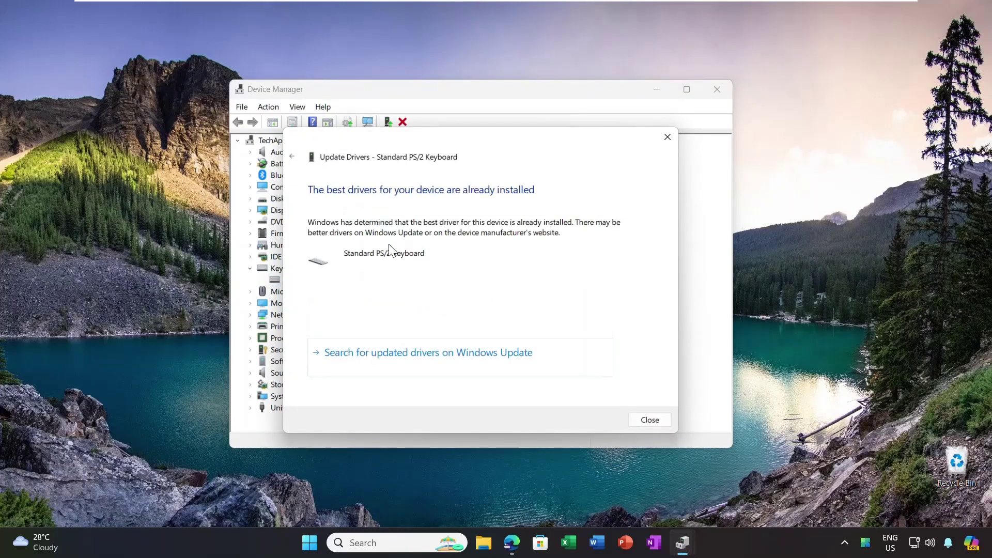
{"action": "left_click", "coordinate": [649, 419]}
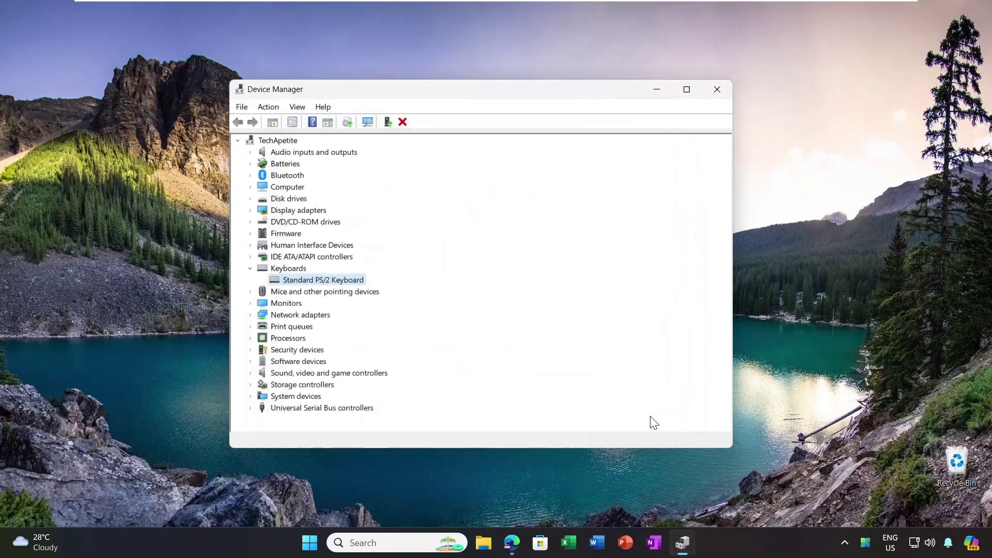
{"action": "left_click", "coordinate": [718, 90]}
- Find and open Services and show the properties of the Human Interface Device Service
{"action": "left_click", "coordinate": [324, 542]}
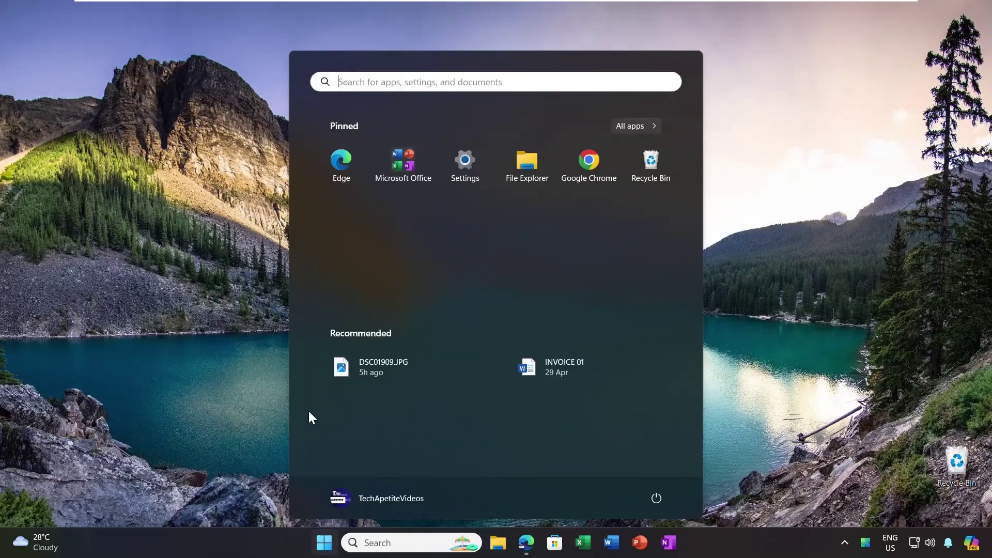
{"action": "type", "text": "ser"}
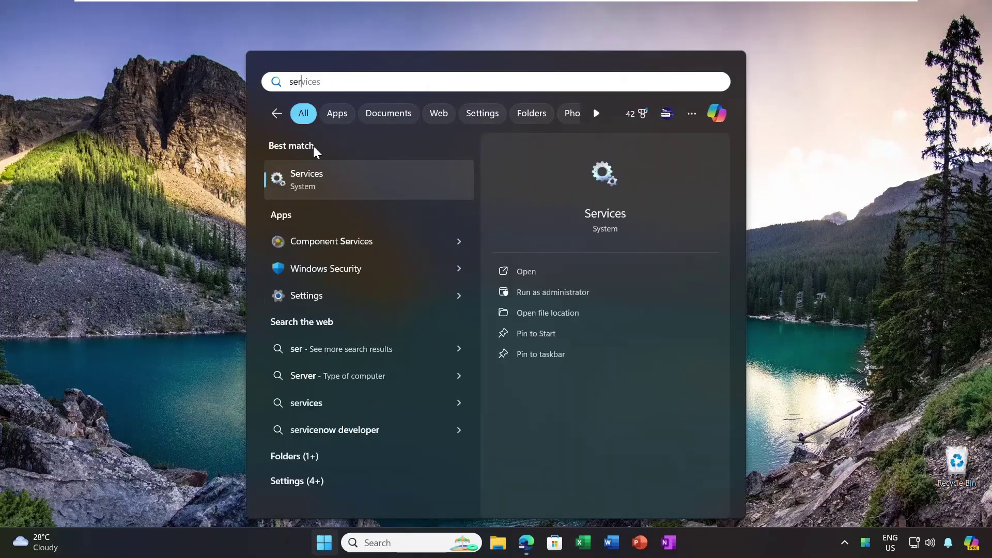
{"action": "left_click", "coordinate": [318, 172]}
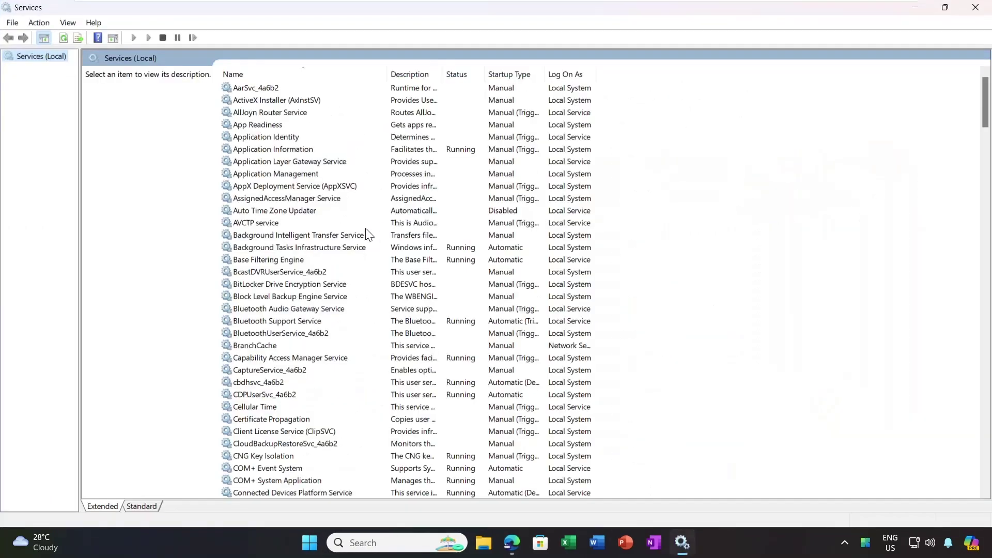
{"action": "scroll", "coordinate": [289, 279], "scroll_direction": "down", "scroll_amount": 20}
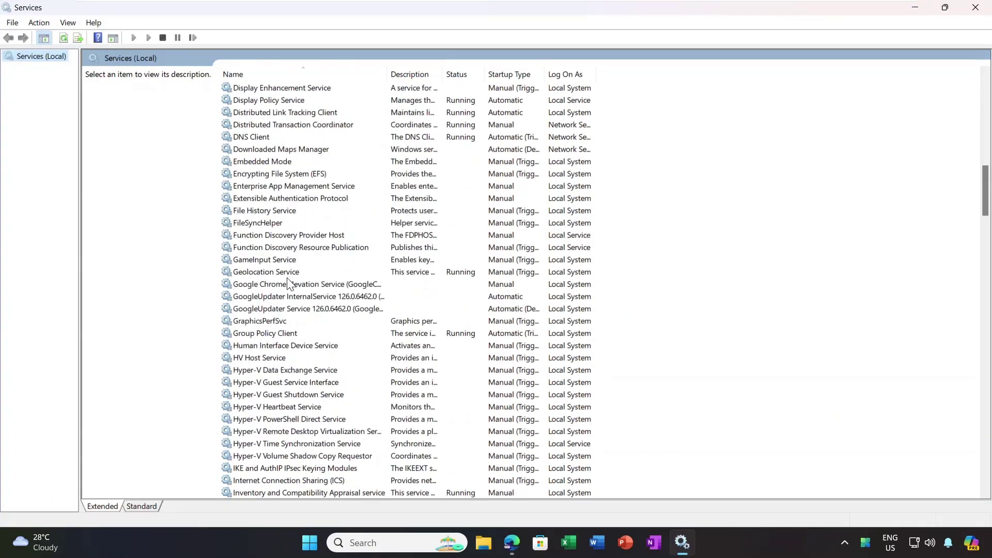
{"action": "double_click", "coordinate": [304, 348]}
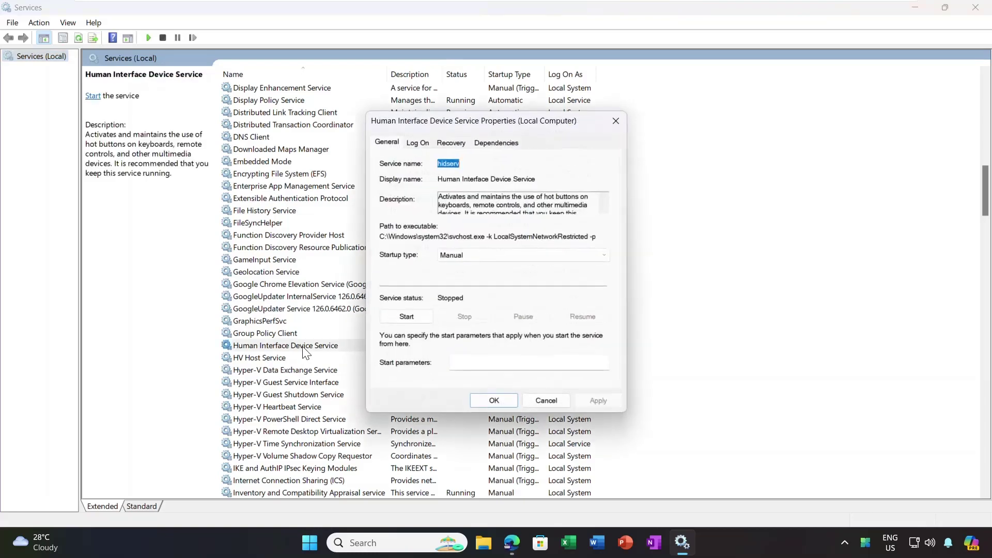
- Set the Human Interface Device Service's startup type to Automatic, start the service, and apply the changes
{"action": "left_click", "coordinate": [475, 254]}
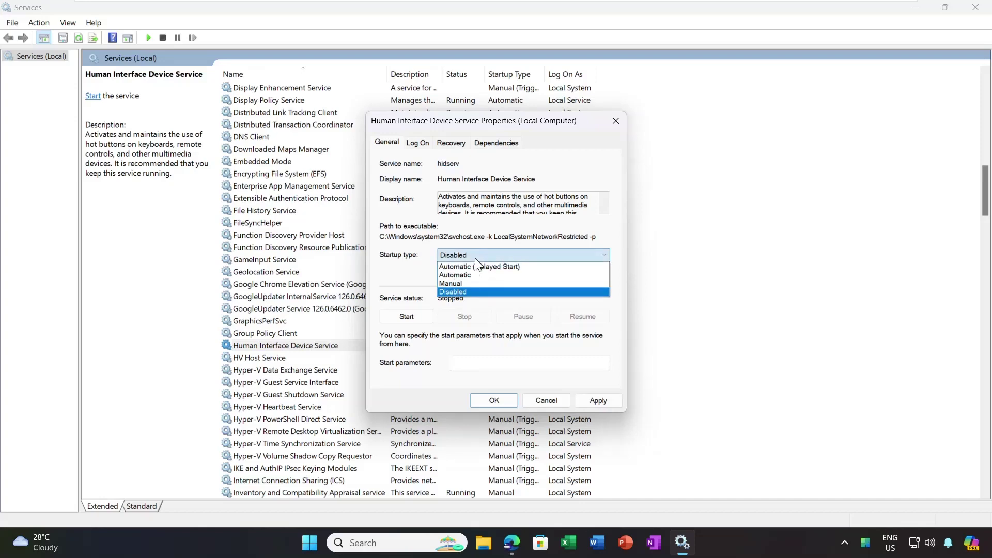
{"action": "left_click", "coordinate": [467, 275]}
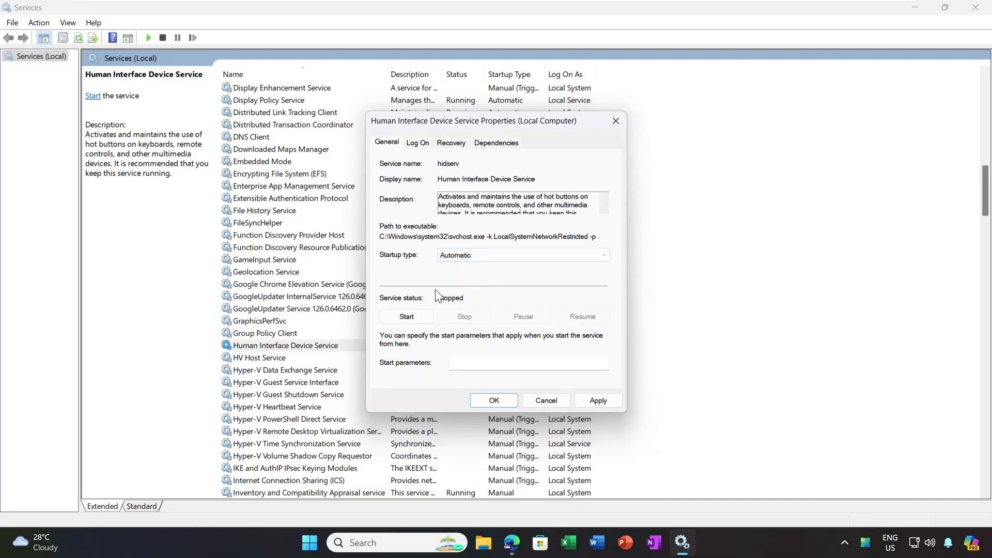
{"action": "left_click", "coordinate": [416, 316]}
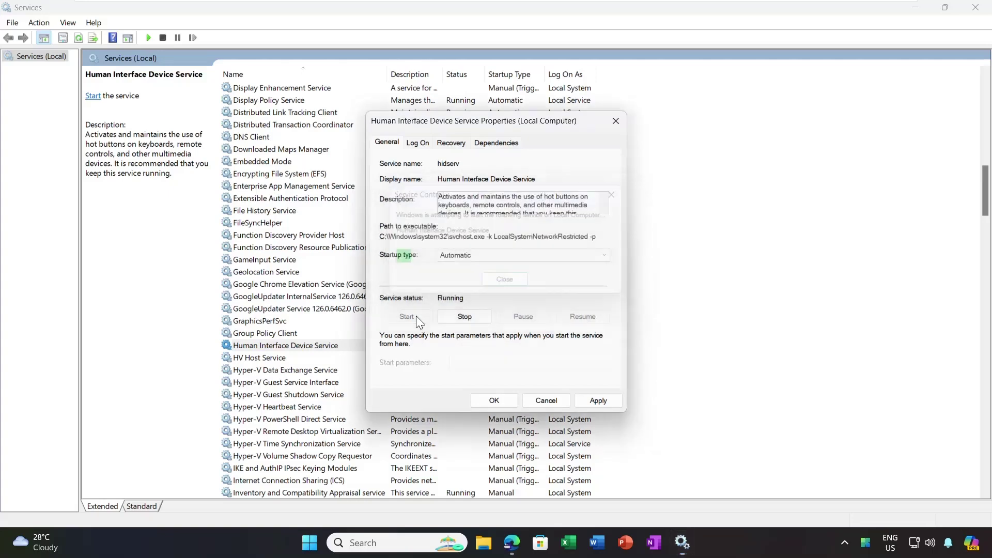
{"action": "left_click", "coordinate": [597, 398]}
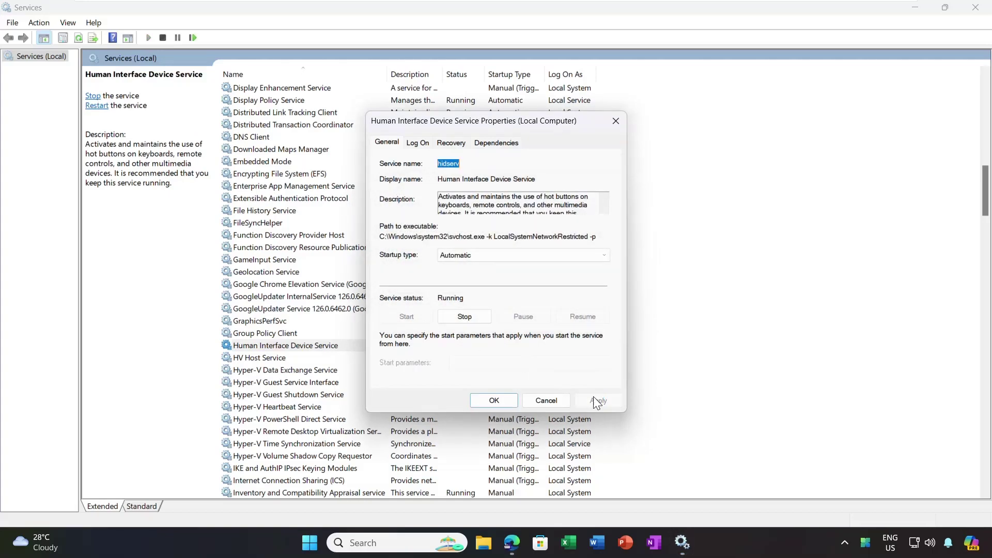
{"action": "left_click", "coordinate": [494, 401]}
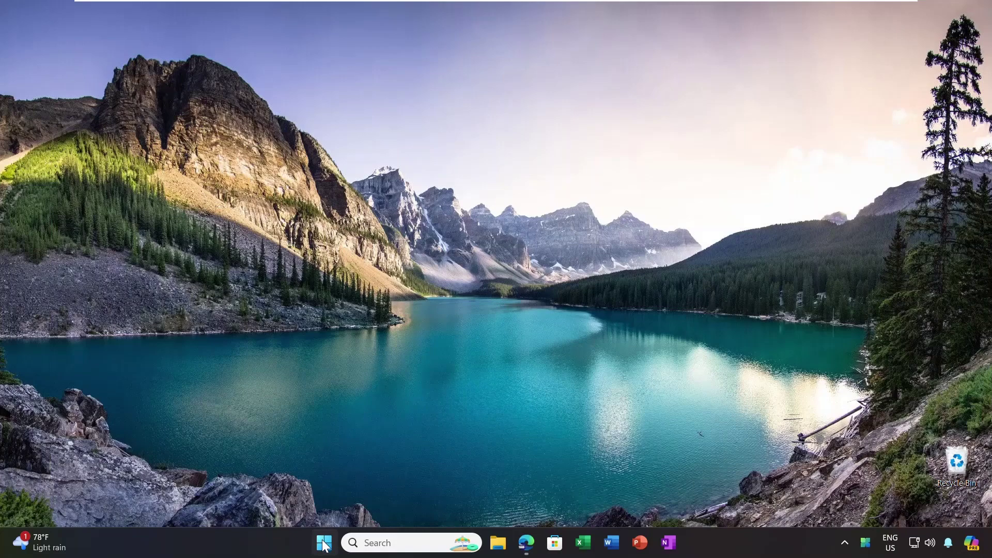
- Open Settings, go to the Devices page under Bluetooth & devices, and open More Bluetooth settings
{"action": "left_click", "coordinate": [324, 544]}
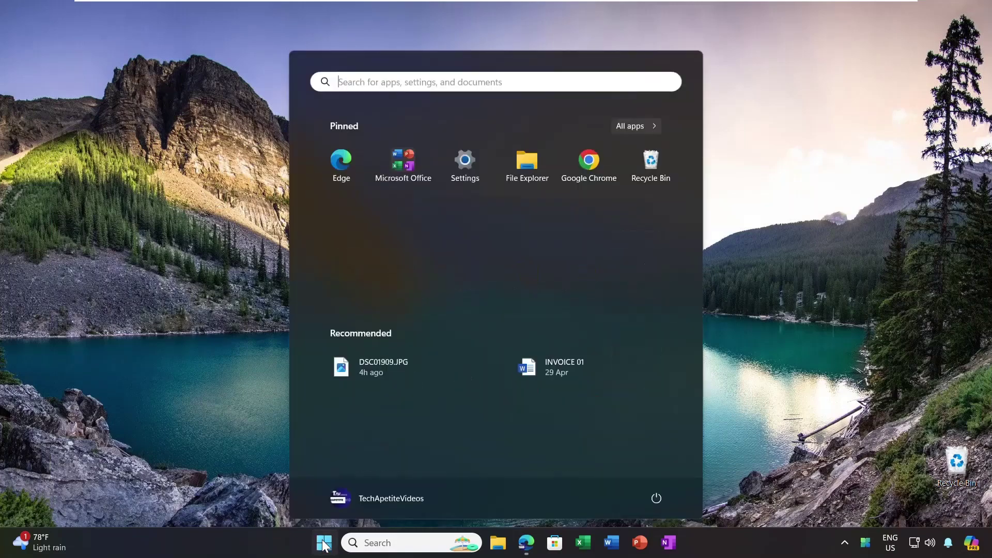
{"action": "left_click", "coordinate": [463, 160]}
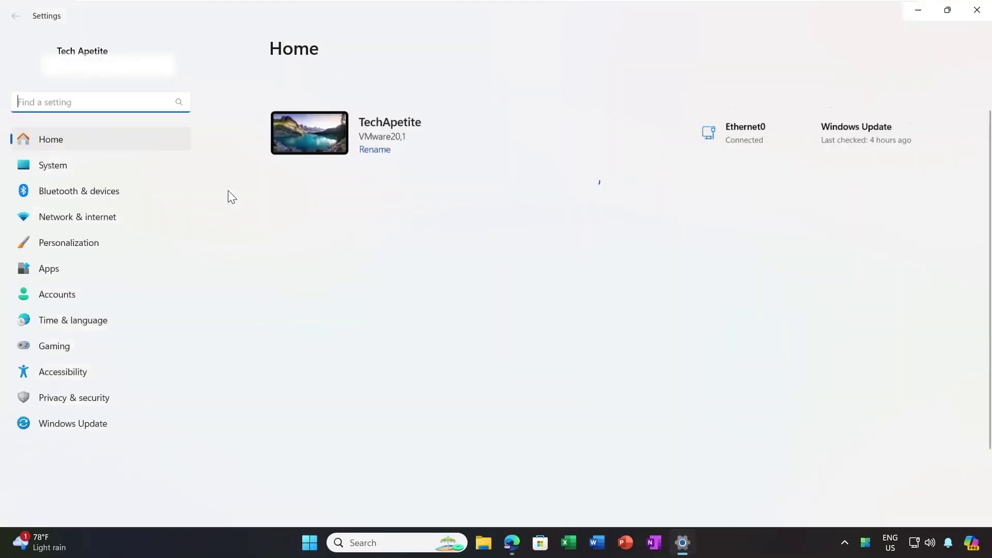
{"action": "left_click", "coordinate": [97, 197]}
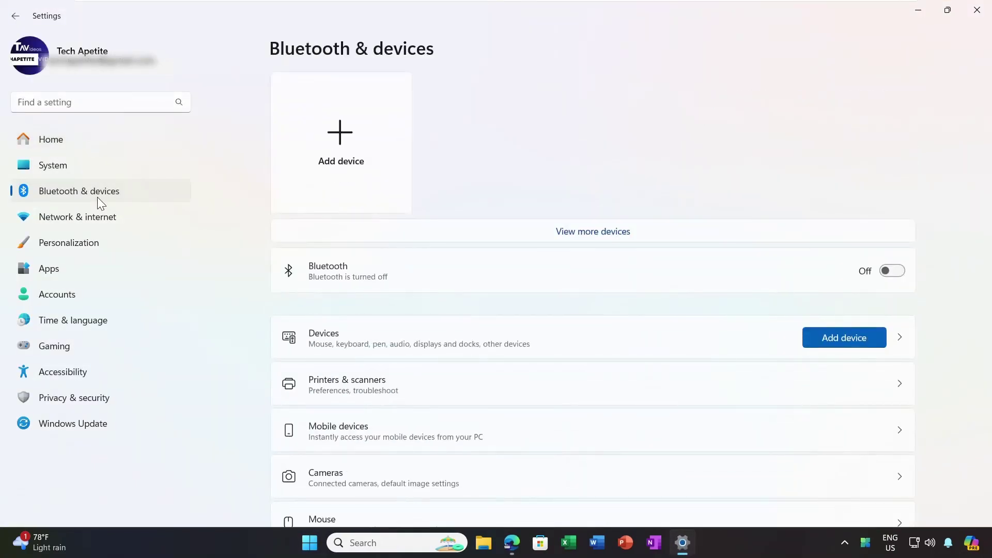
{"action": "left_click", "coordinate": [496, 335]}
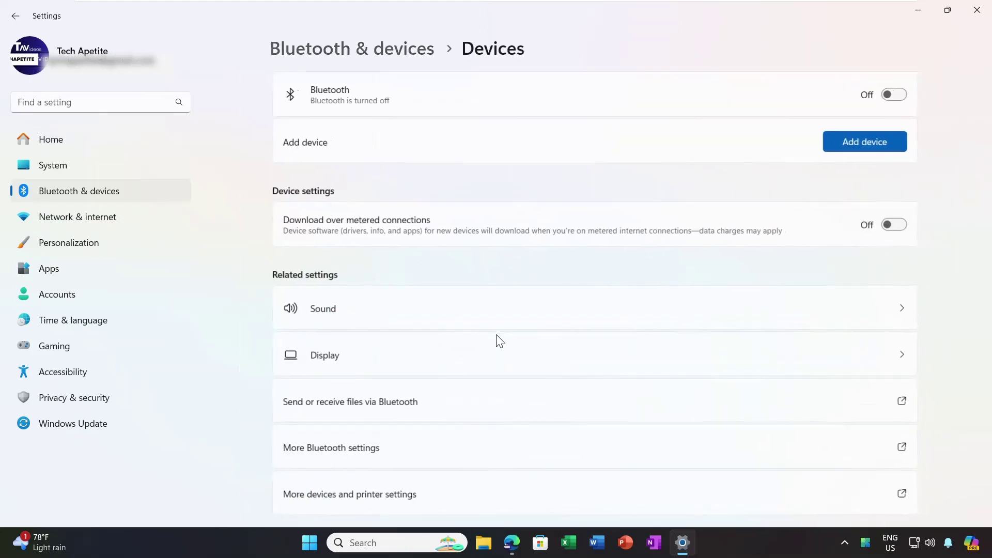
{"action": "scroll", "coordinate": [517, 330], "scroll_direction": "down", "scroll_amount": 10}
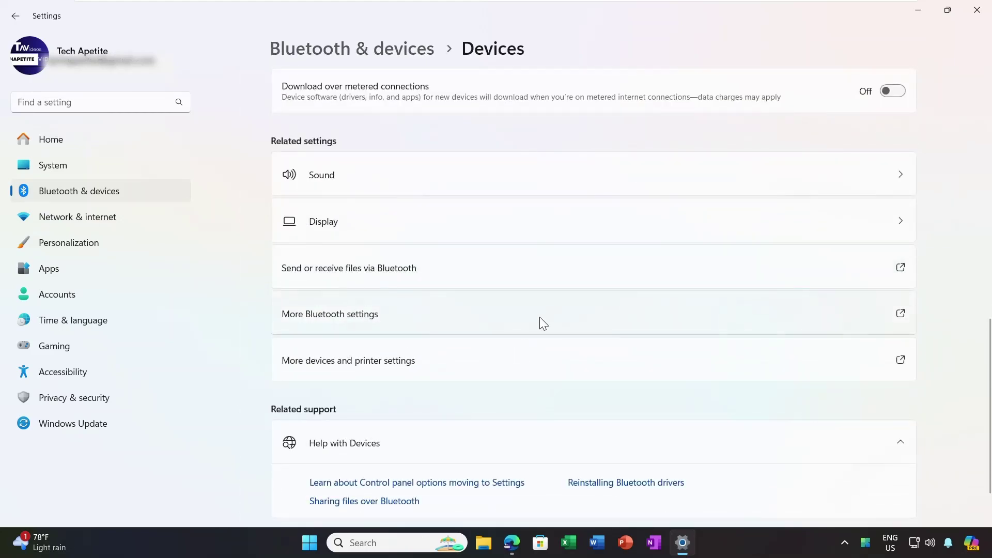
{"action": "left_click", "coordinate": [539, 317]}
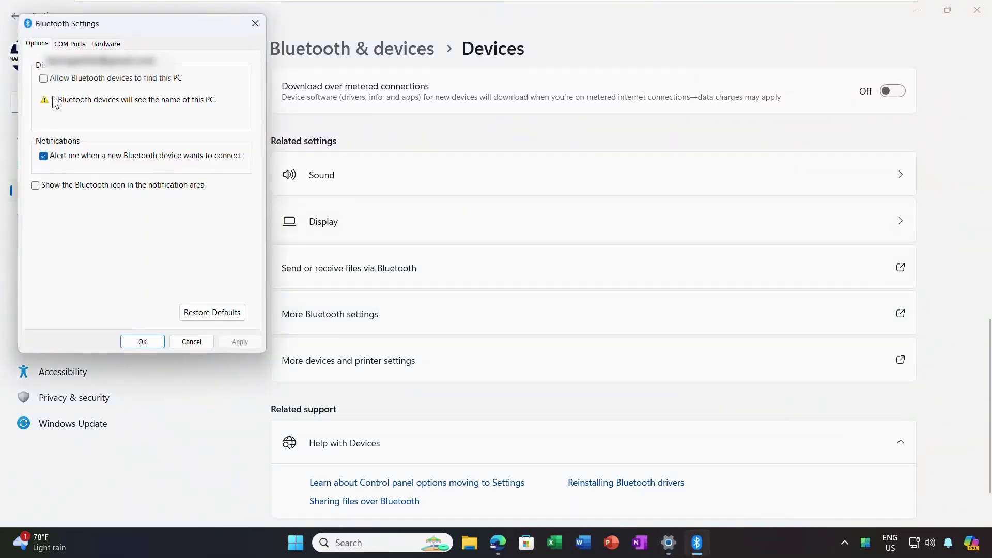
- Enable showing the Bluetooth icon in the notification area and apply the Bluetooth settings
{"action": "left_click", "coordinate": [35, 186]}
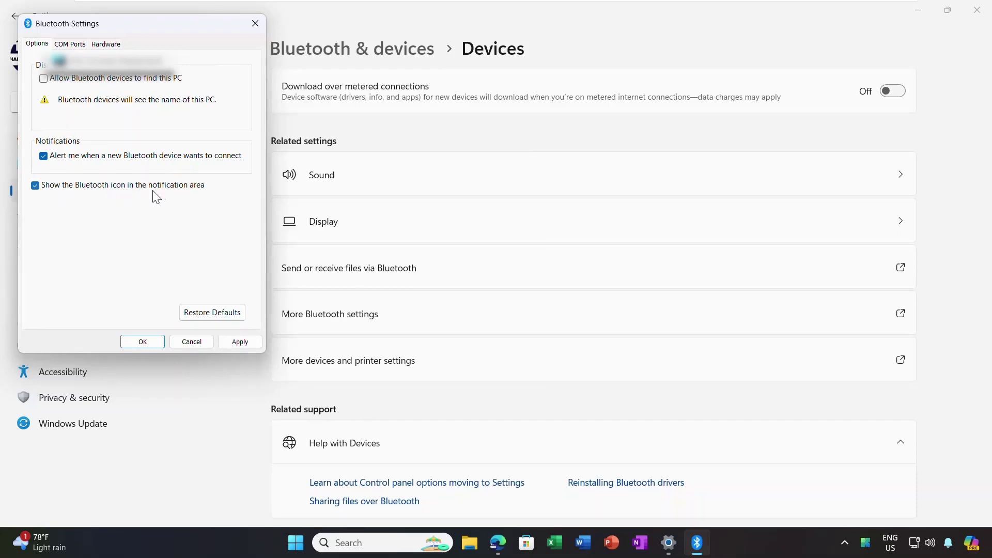
{"action": "left_click", "coordinate": [241, 342]}
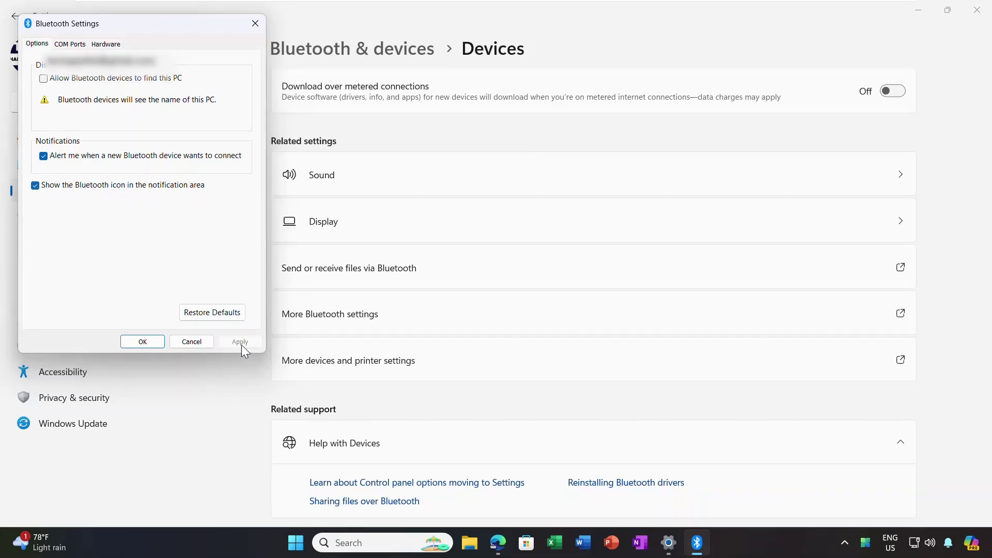
{"action": "left_click", "coordinate": [143, 343]}
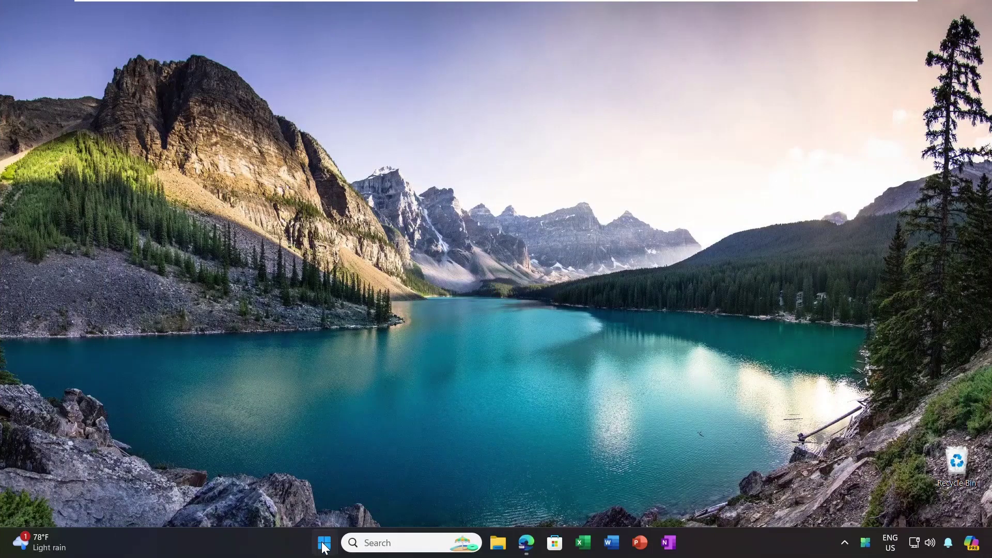
- Find and open Services and show the properties of the Background Intelligent Transfer Service
{"action": "left_click", "coordinate": [324, 546]}
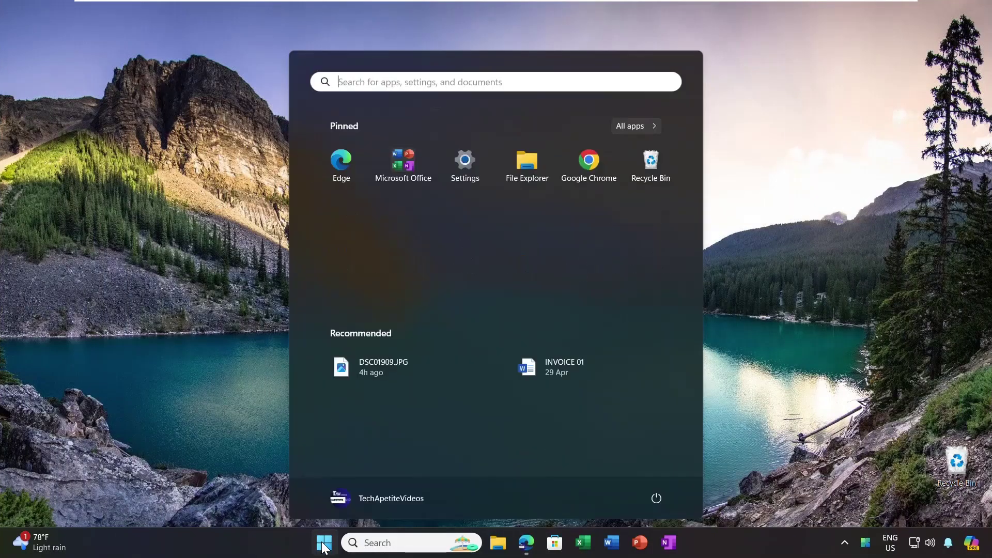
{"action": "type", "text": "services"}
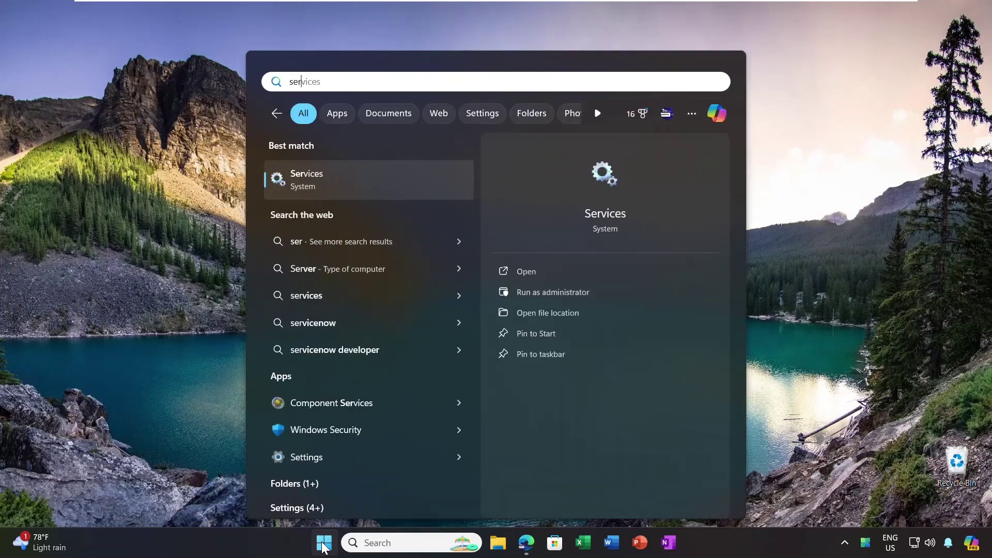
{"action": "left_click", "coordinate": [318, 190]}
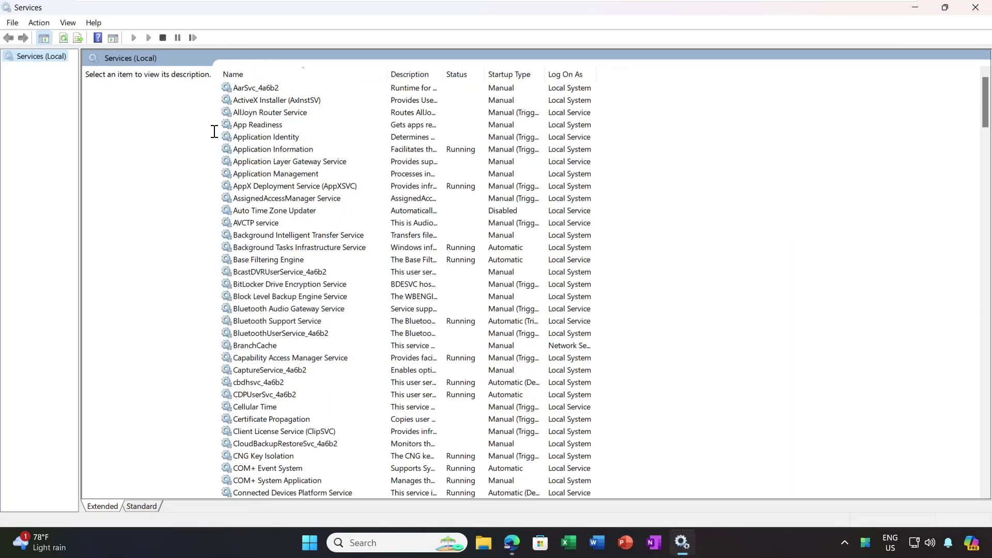
{"action": "double_click", "coordinate": [304, 237]}
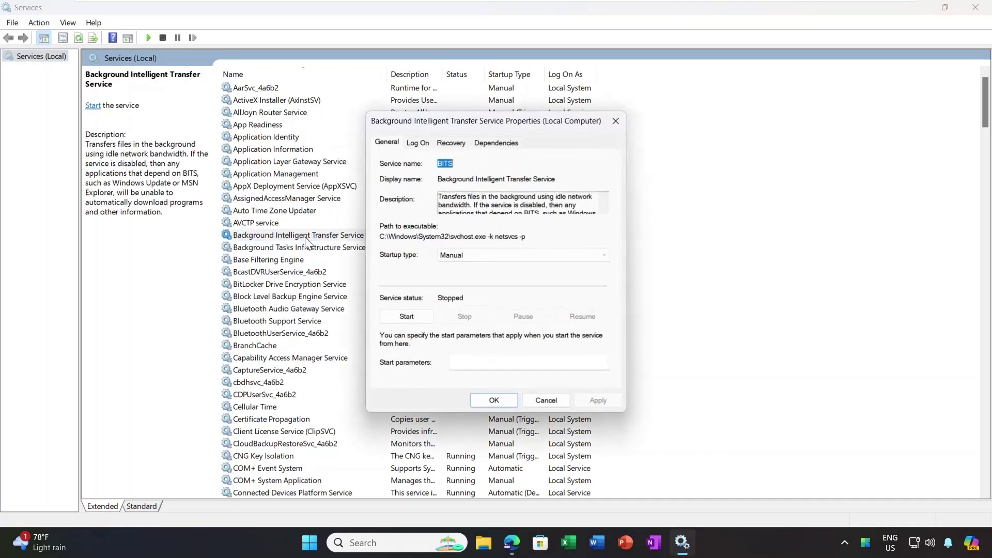
- Set the Background Intelligent Transfer Service's startup type to Automatic, start the service, and apply the changes
{"action": "left_click", "coordinate": [474, 258]}
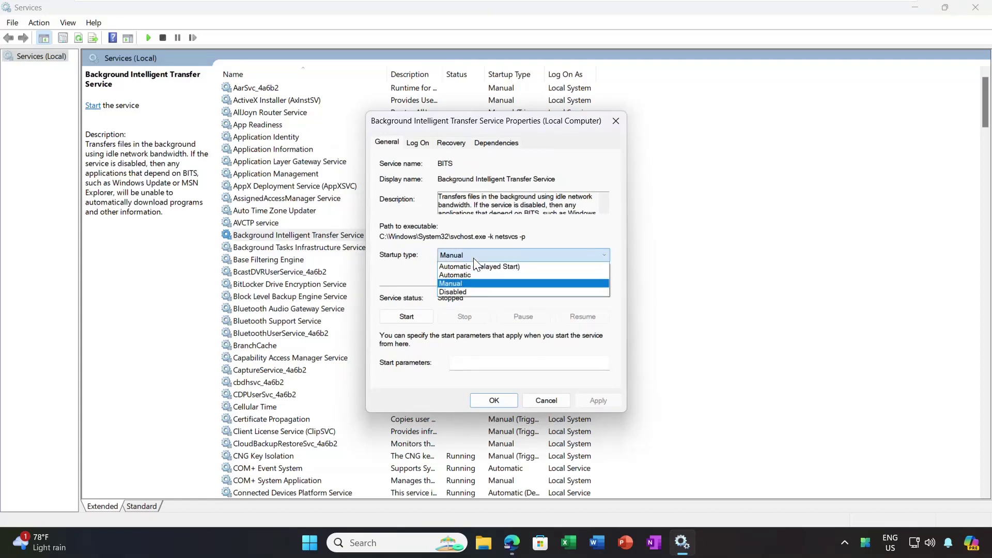
{"action": "left_click", "coordinate": [464, 272]}
{"action": "left_click", "coordinate": [406, 317]}
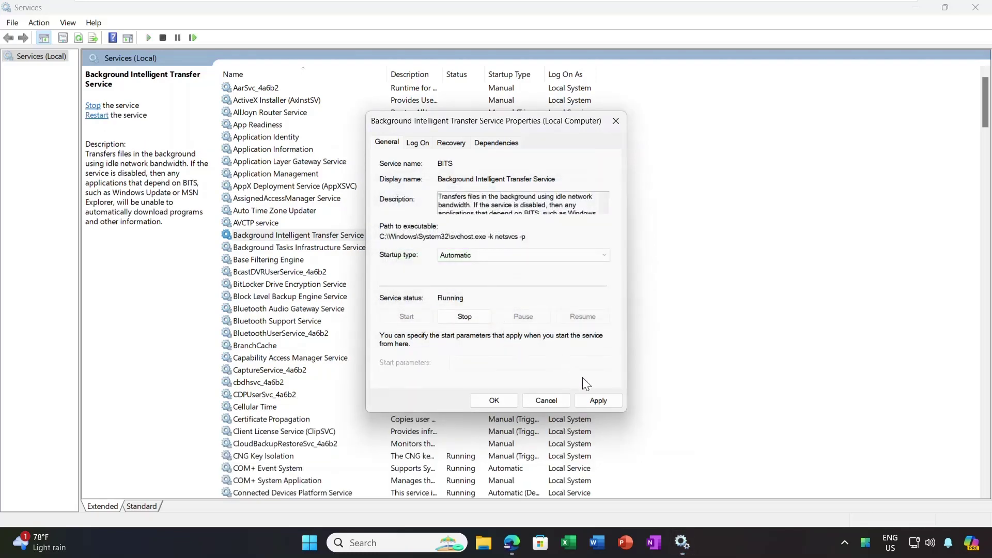
{"action": "left_click", "coordinate": [598, 400]}
{"action": "left_click", "coordinate": [494, 400]}
- Open the properties of the Windows Update service, start the service, and confirm the dialog
{"action": "scroll", "coordinate": [282, 370], "scroll_direction": "down", "scroll_amount": 20}
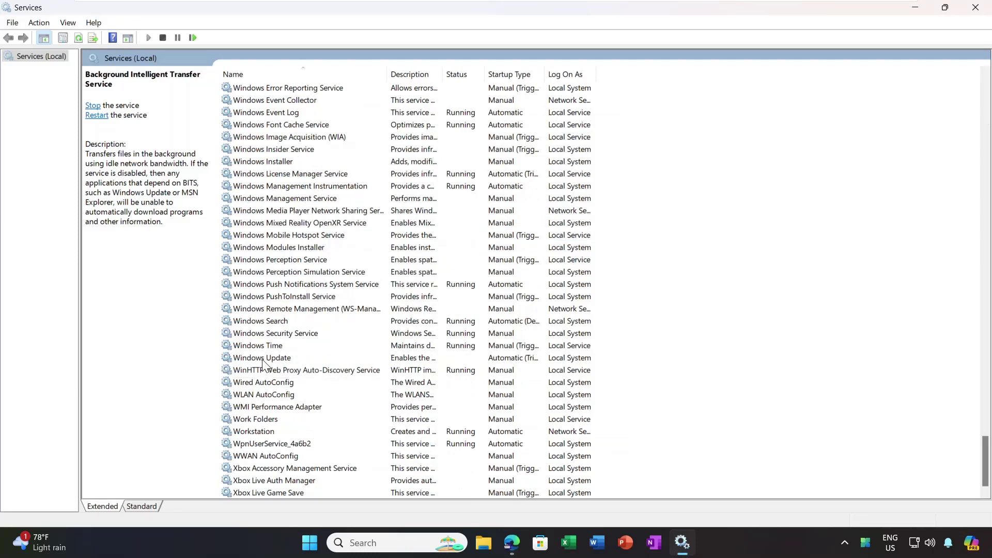
{"action": "double_click", "coordinate": [262, 358]}
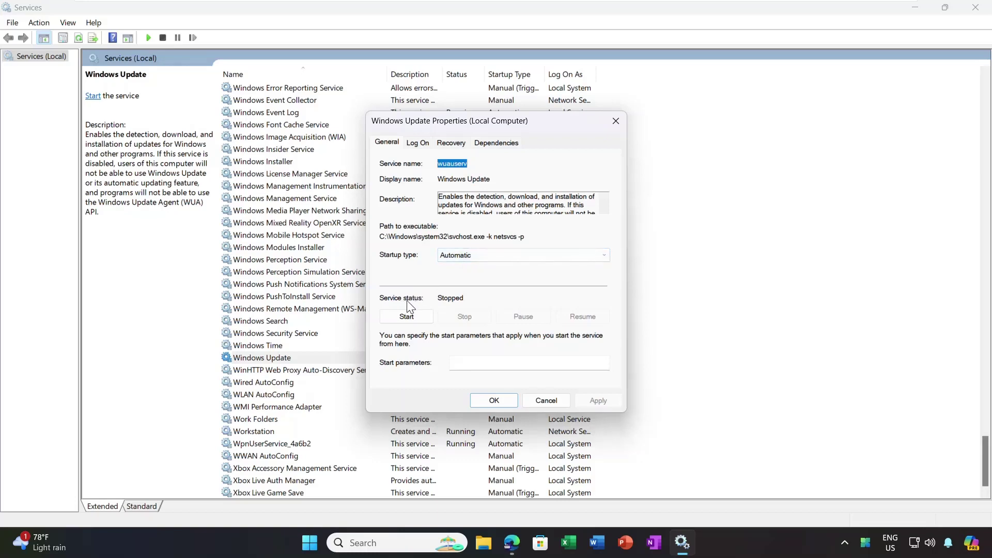
{"action": "left_click", "coordinate": [413, 319]}
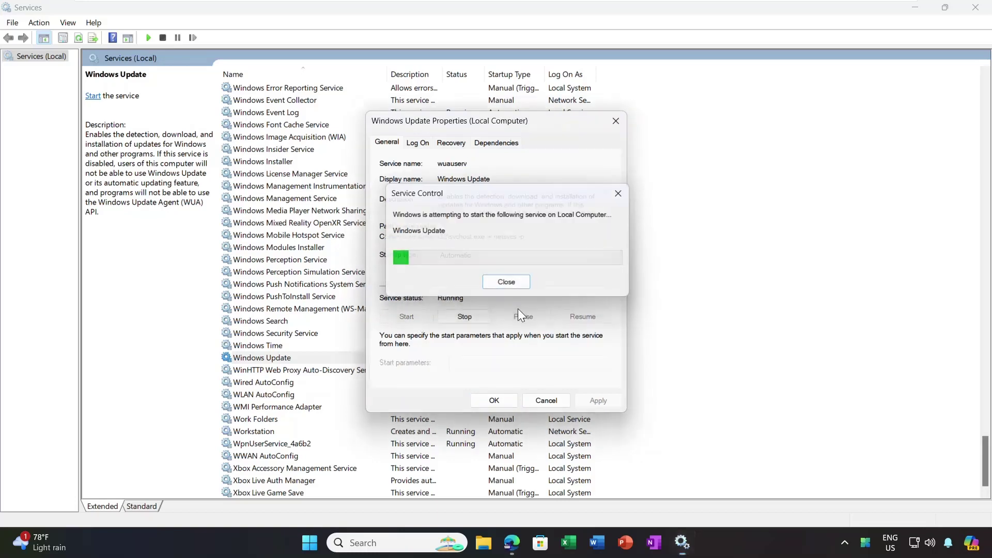
{"action": "left_click", "coordinate": [488, 400]}
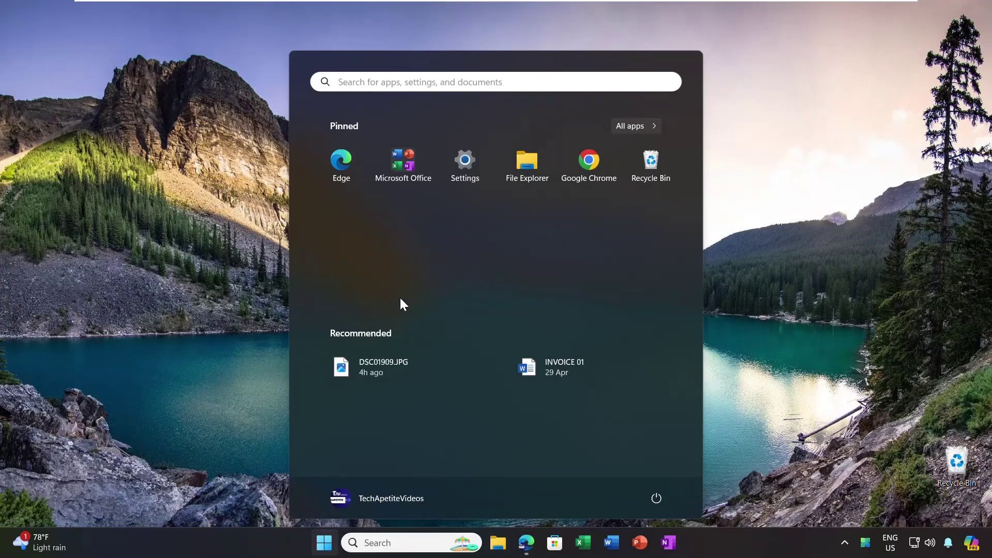
- Find Turn Windows features on or off, enable .NET Framework 3.5, and let Windows Update download the required files
{"action": "type", "text": "windows"}
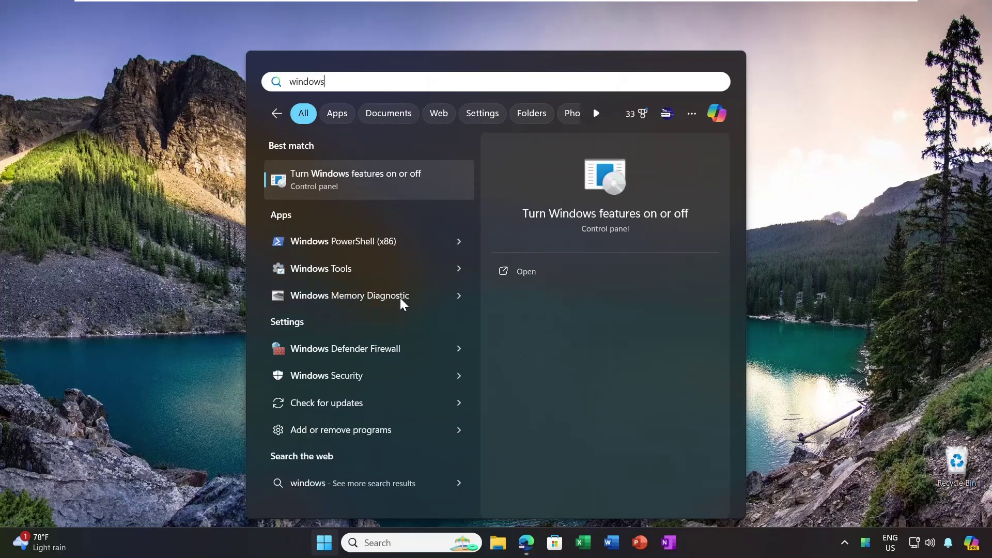
{"action": "left_click", "coordinate": [337, 181]}
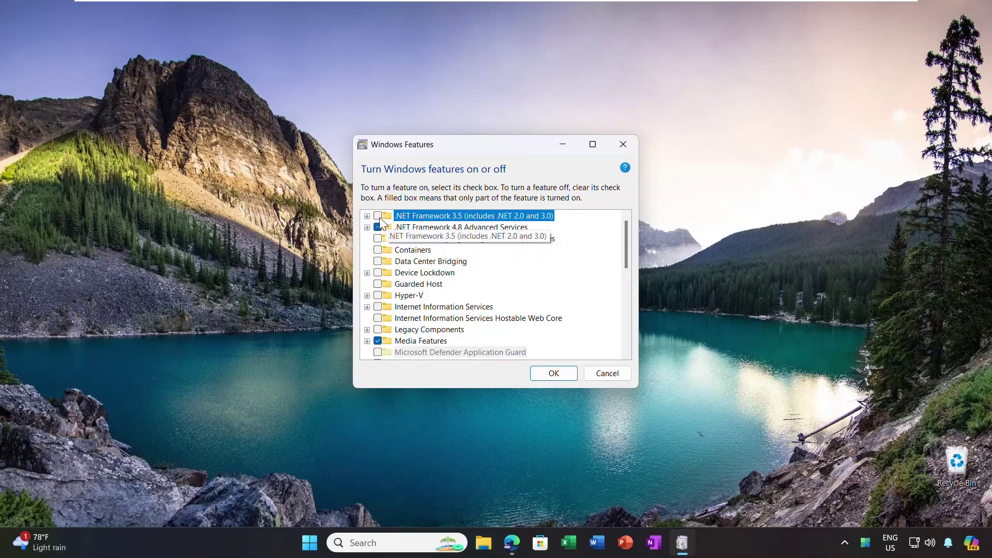
{"action": "left_click", "coordinate": [379, 217]}
{"action": "left_click", "coordinate": [544, 377]}
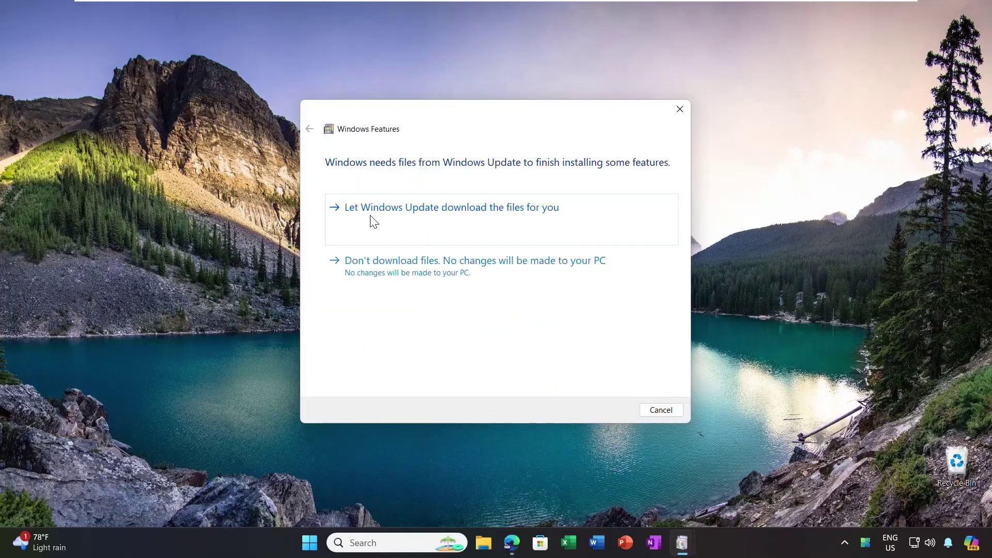
{"action": "left_click", "coordinate": [373, 222]}
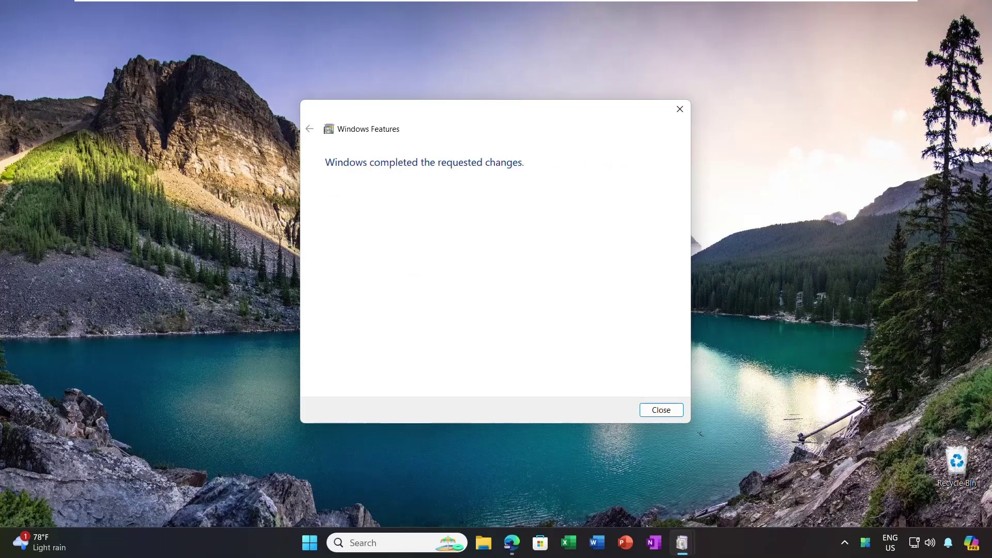
{"action": "left_click", "coordinate": [659, 411]}
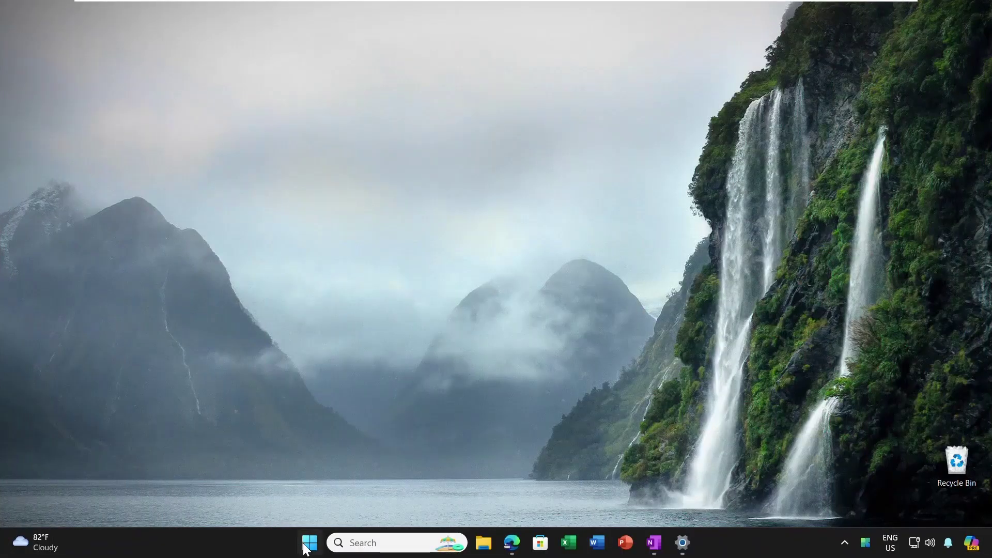
- Find and open Resource Monitor and suspend the ONENOTE.EXE process
{"action": "left_click", "coordinate": [306, 547]}
{"action": "type", "text": "resou"}
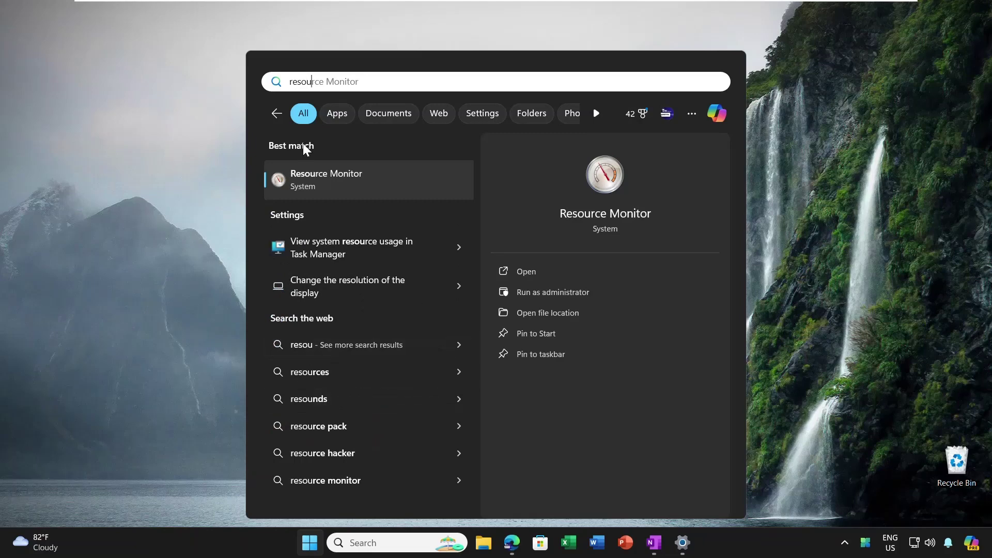
{"action": "left_click", "coordinate": [340, 180]}
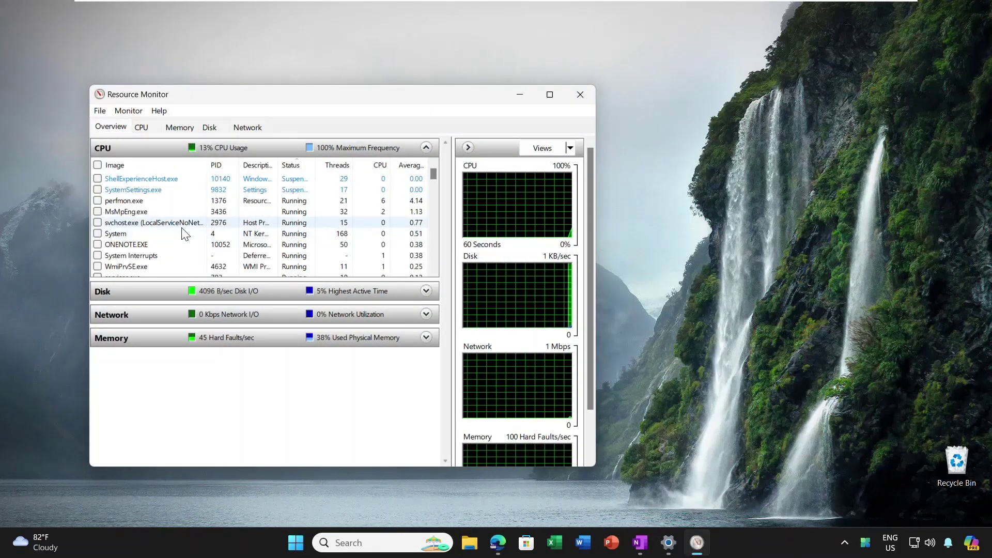
{"action": "left_click", "coordinate": [156, 255]}
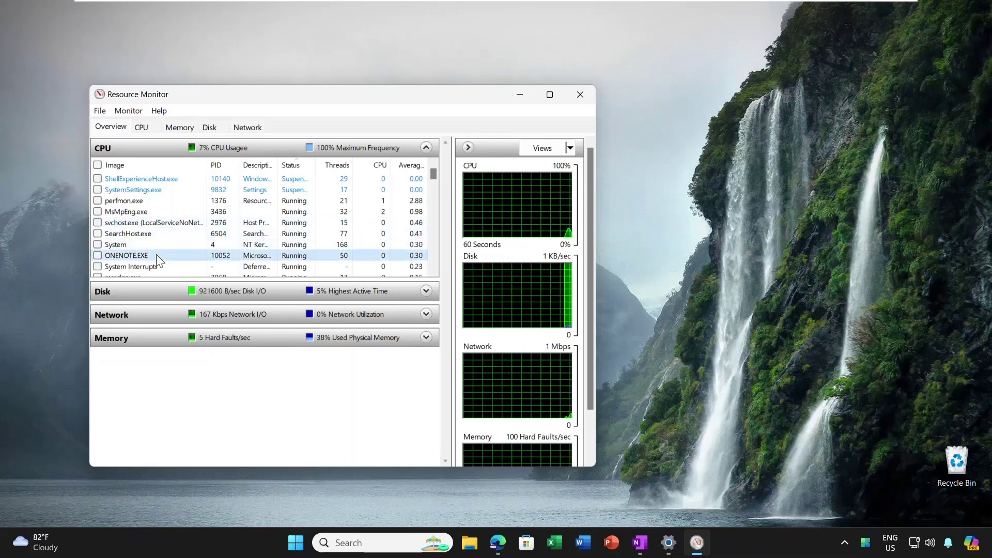
{"action": "right_click", "coordinate": [153, 260]}
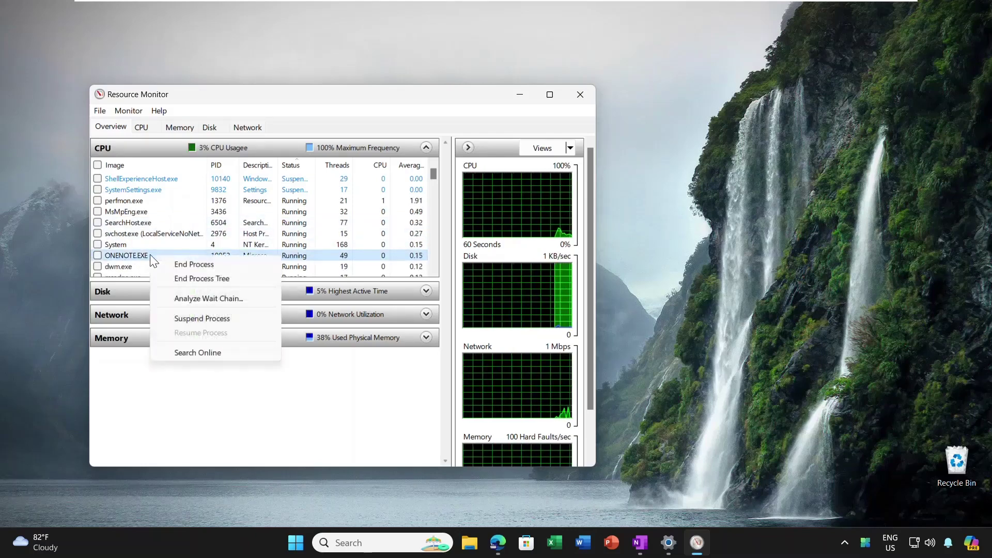
{"action": "left_click", "coordinate": [205, 319]}
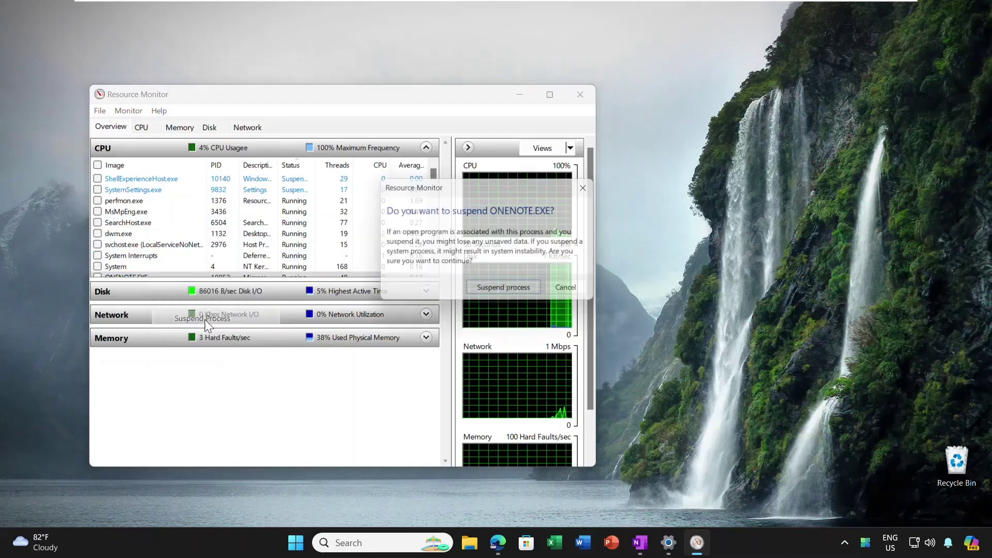
{"action": "left_click", "coordinate": [514, 293]}
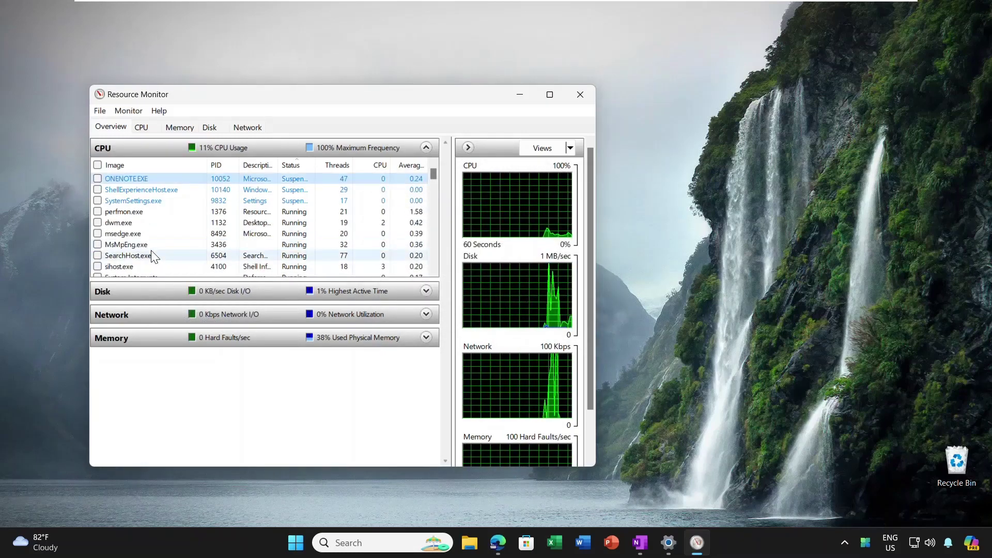
- Resume the suspended ONENOTE.EXE process and confirm
{"action": "right_click", "coordinate": [136, 178]}
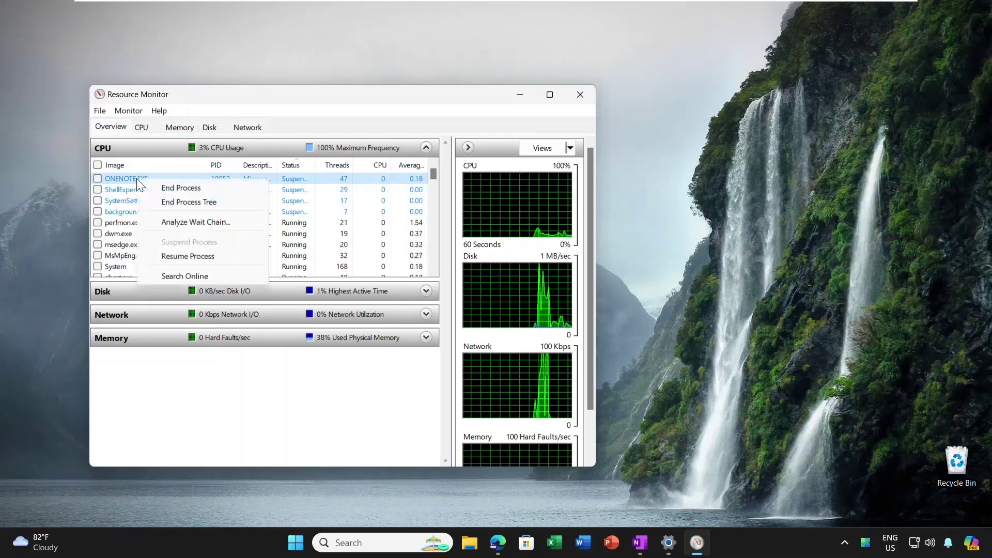
{"action": "left_click", "coordinate": [179, 257]}
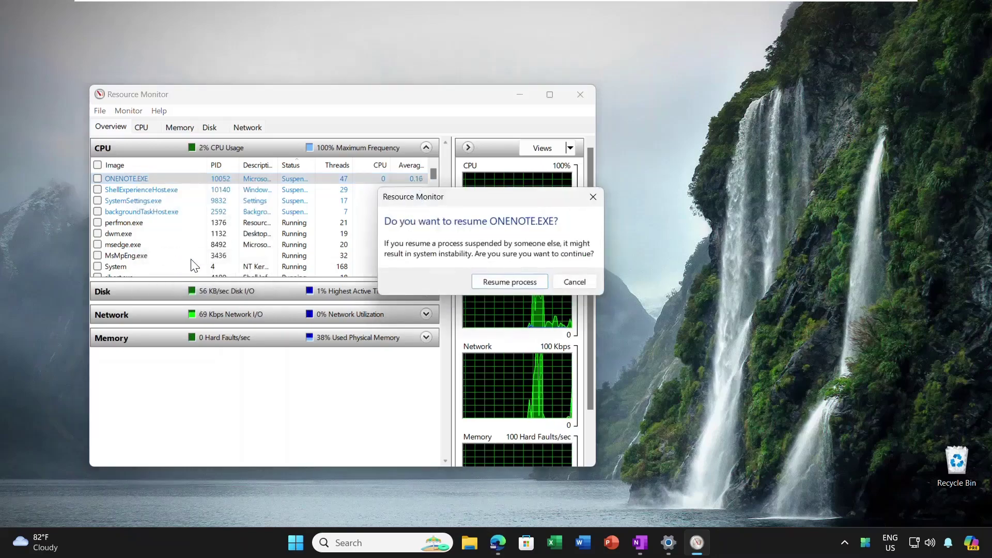
{"action": "left_click", "coordinate": [507, 283]}
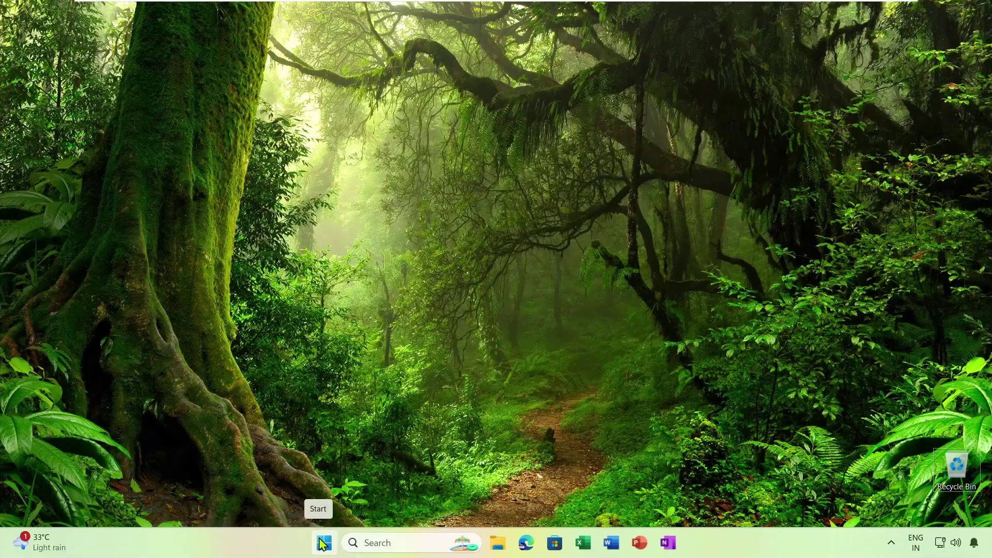
- Open Settings, go to the Windows Update page, and check for updates
{"action": "left_click", "coordinate": [322, 544]}
{"action": "left_click", "coordinate": [476, 178]}
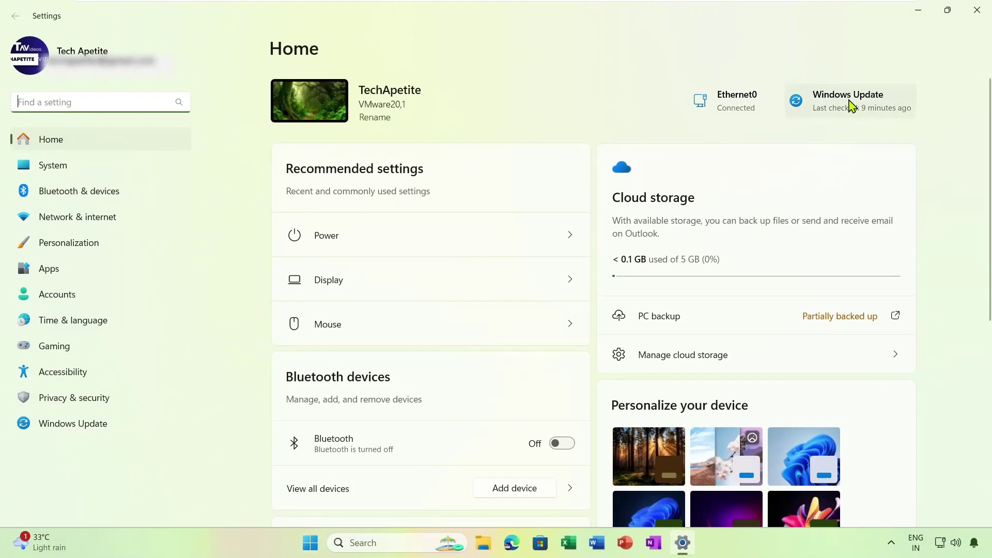
{"action": "left_click", "coordinate": [848, 103]}
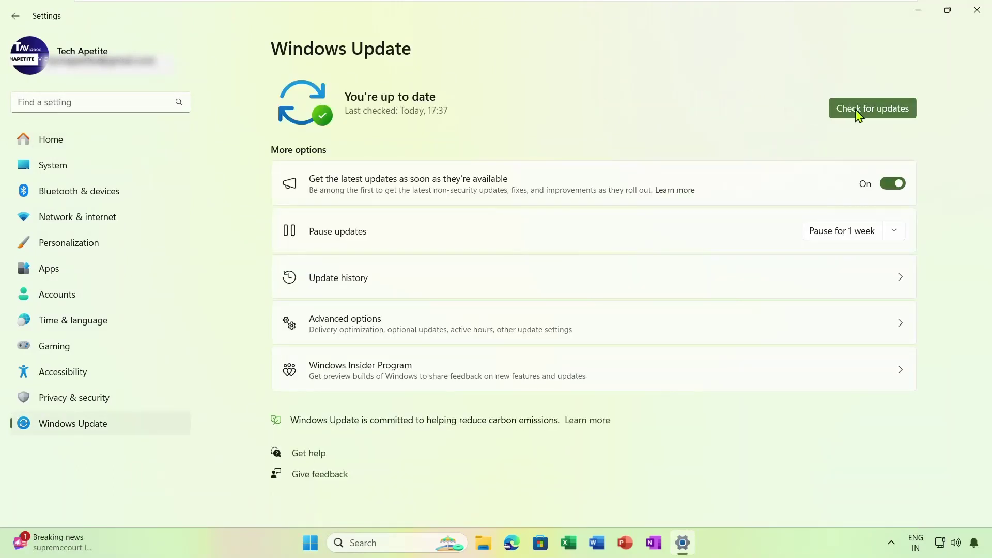
{"action": "left_click", "coordinate": [875, 116]}
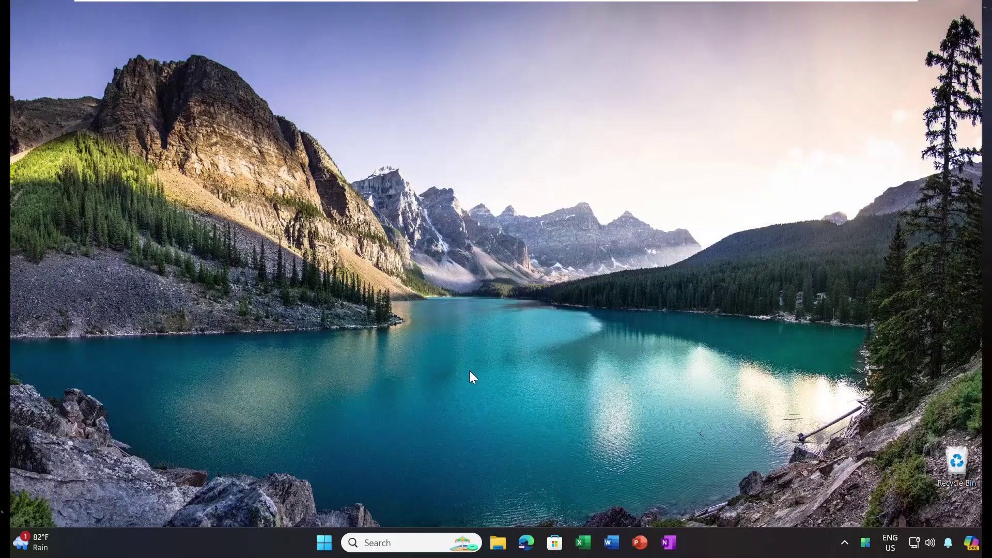
- In the Start page of the Personalization settings, turn off recommendations for tips, shortcuts, new apps, and more
{"action": "left_click", "coordinate": [323, 548]}
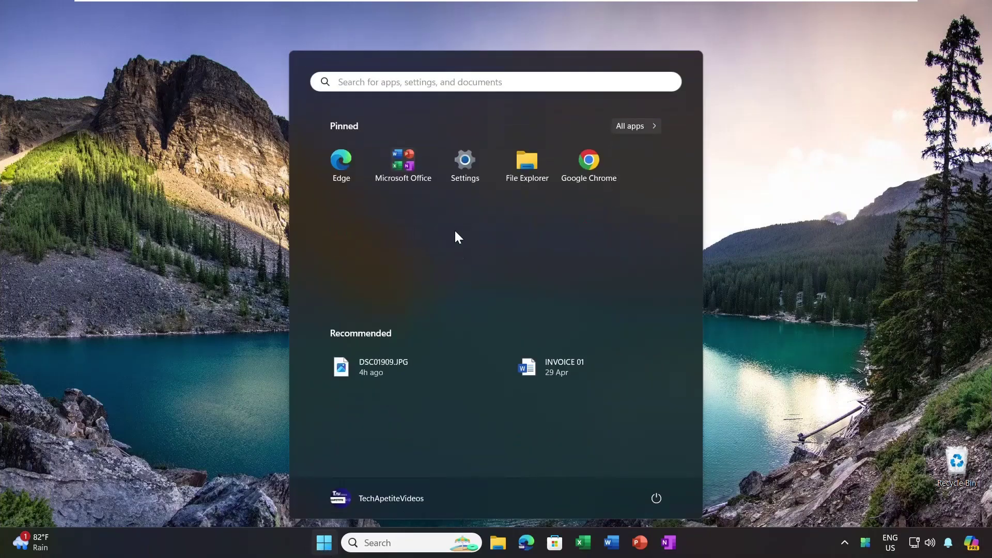
{"action": "left_click", "coordinate": [470, 176]}
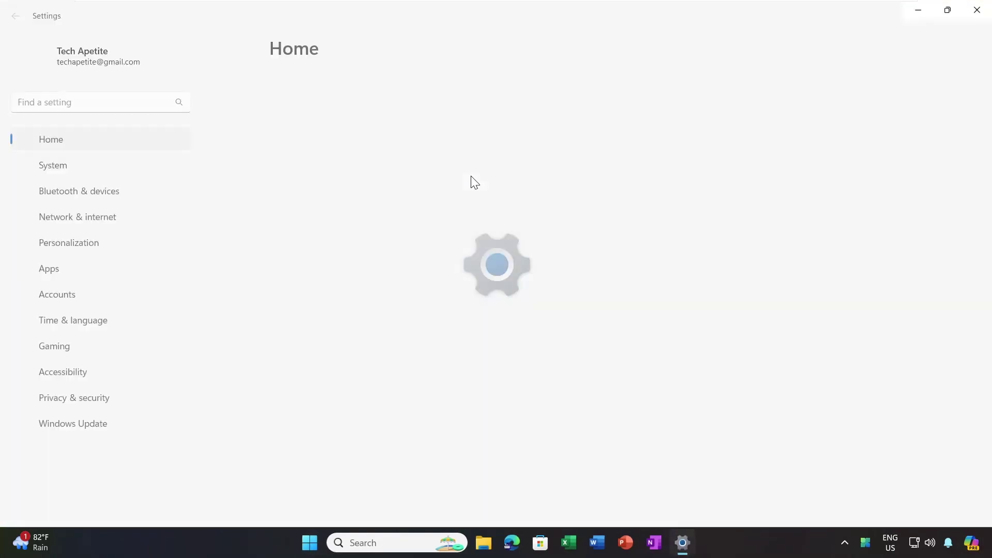
{"action": "left_click", "coordinate": [83, 245]}
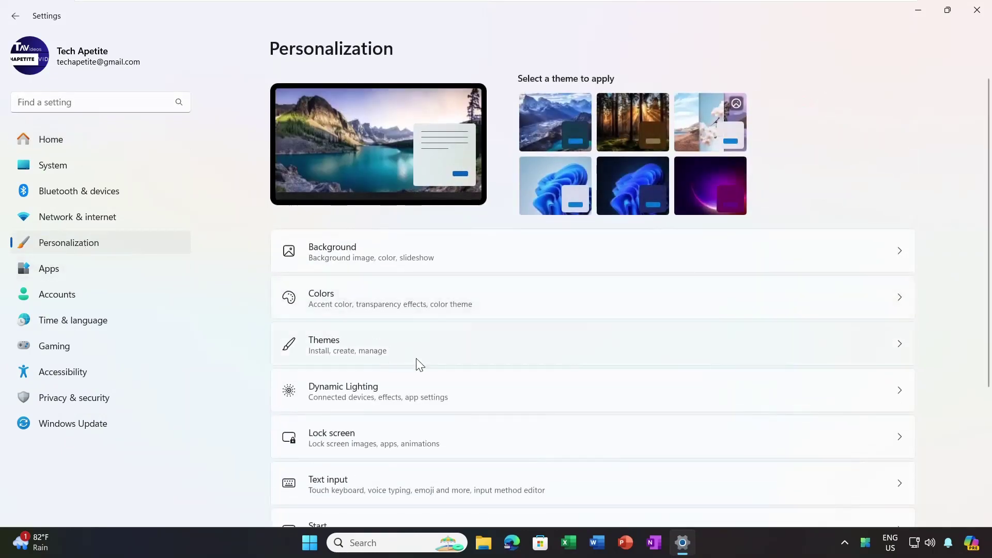
{"action": "scroll", "coordinate": [416, 358], "scroll_direction": "down", "scroll_amount": 4}
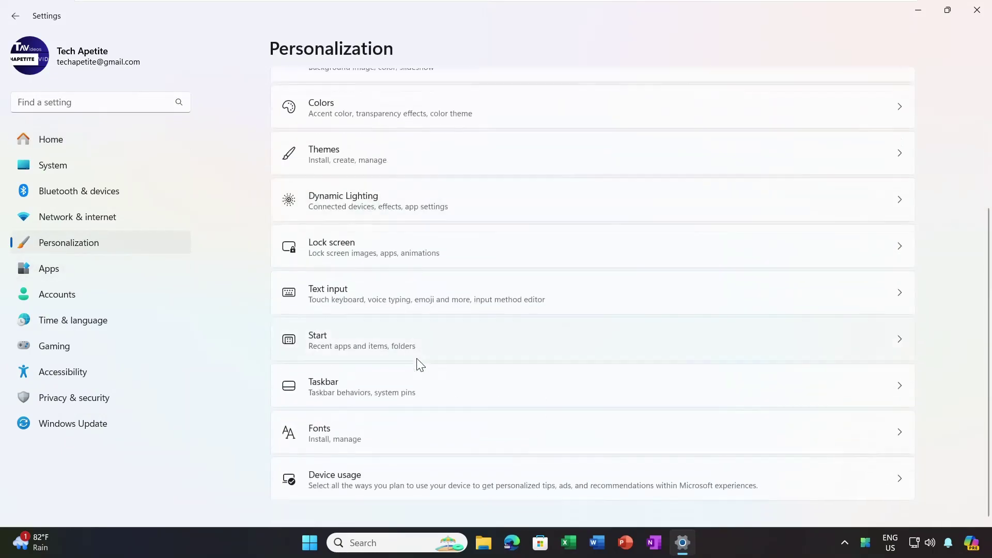
{"action": "left_click", "coordinate": [318, 349]}
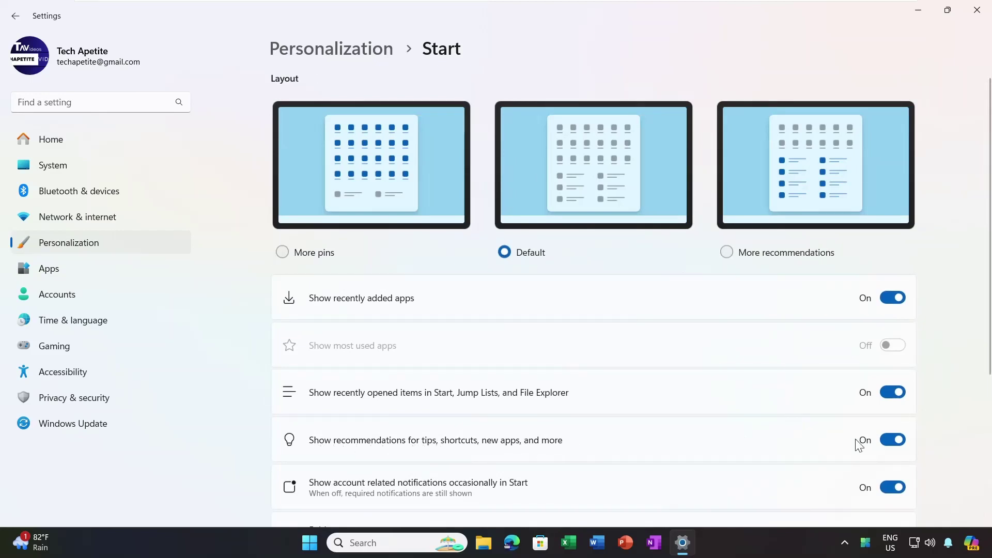
{"action": "left_click", "coordinate": [892, 440]}
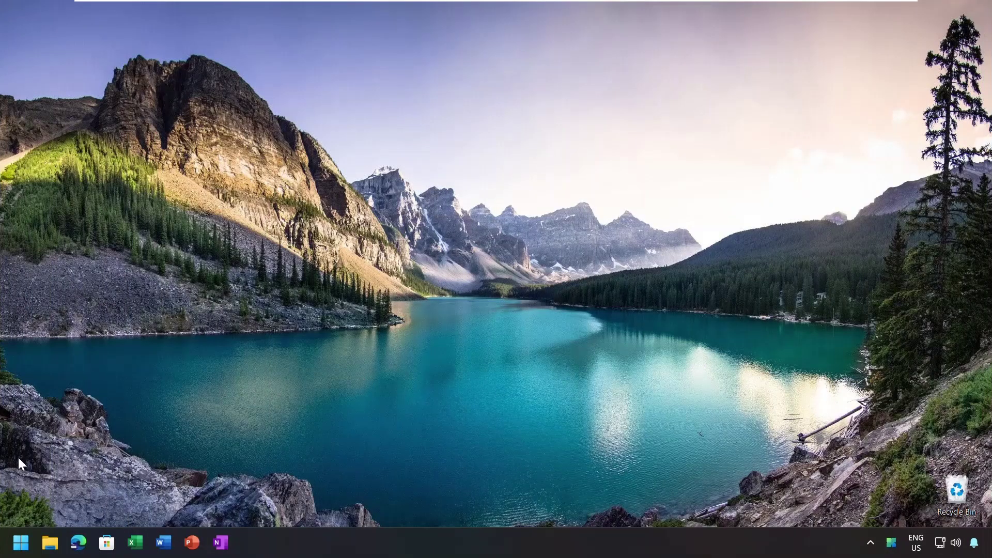
- In the Game Bar page of the Gaming settings, turn off allowing the controller to open Game Bar
{"action": "left_click", "coordinate": [20, 544]}
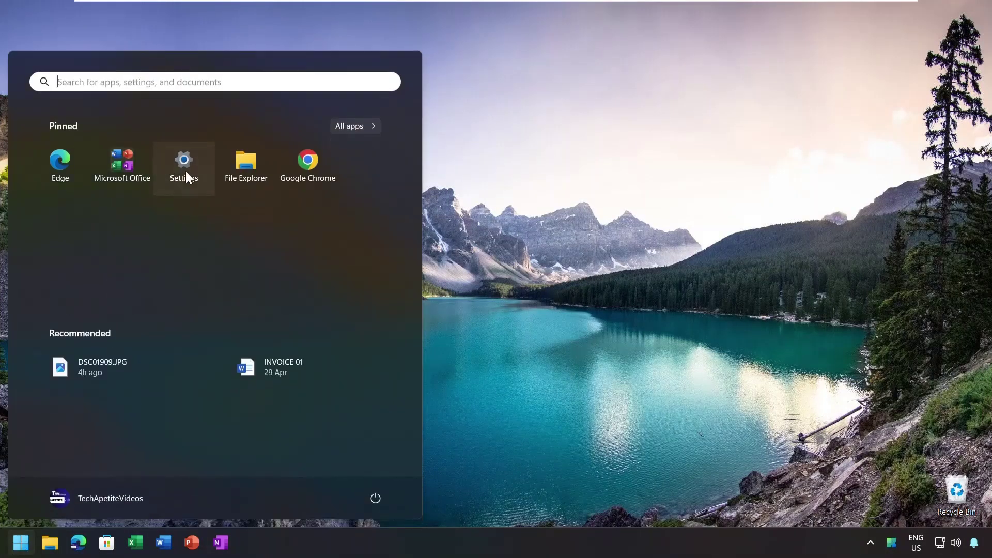
{"action": "left_click", "coordinate": [185, 171]}
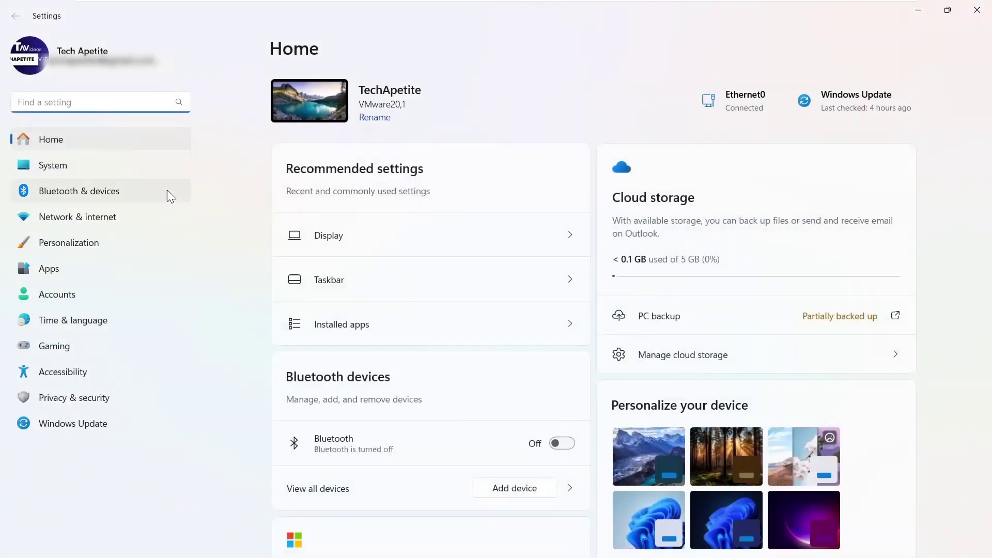
{"action": "left_click", "coordinate": [78, 354]}
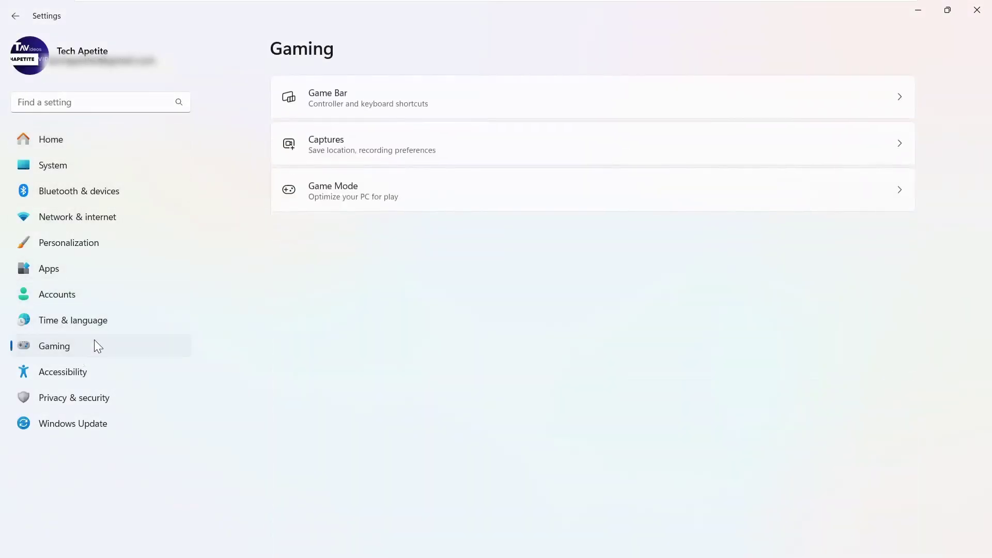
{"action": "left_click", "coordinate": [379, 103]}
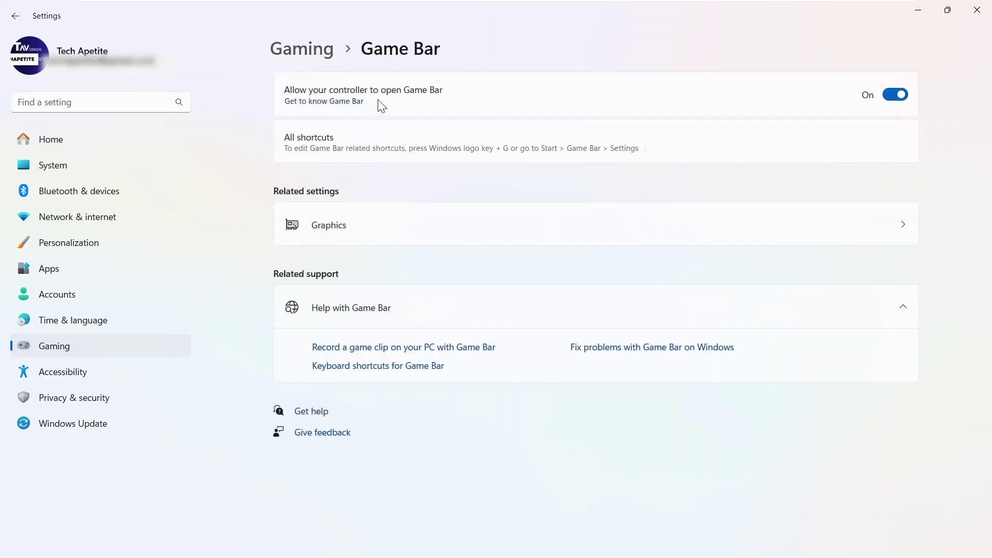
{"action": "left_click", "coordinate": [890, 99]}
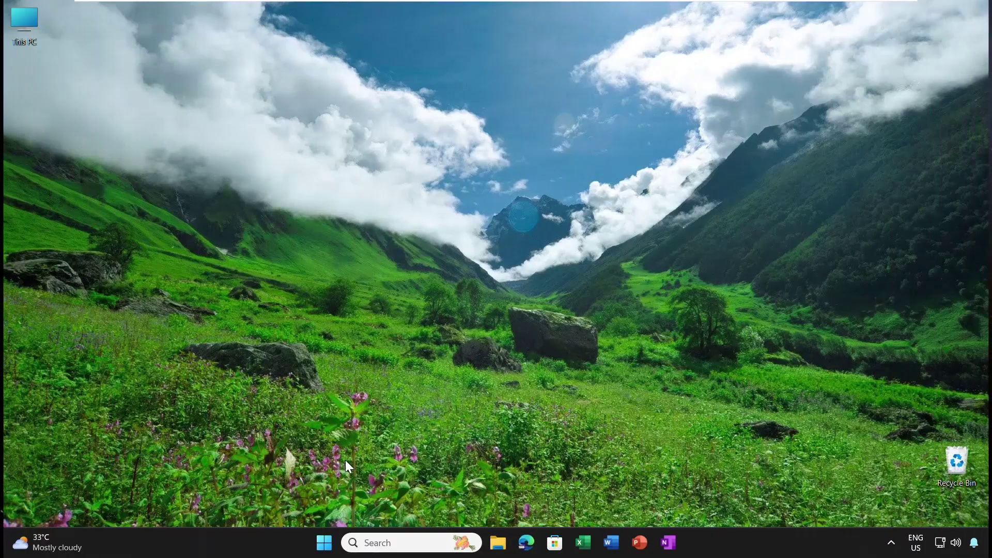
- In the Notifications page of the System settings, turn off notifications from apps and other senders
{"action": "left_click", "coordinate": [324, 545]}
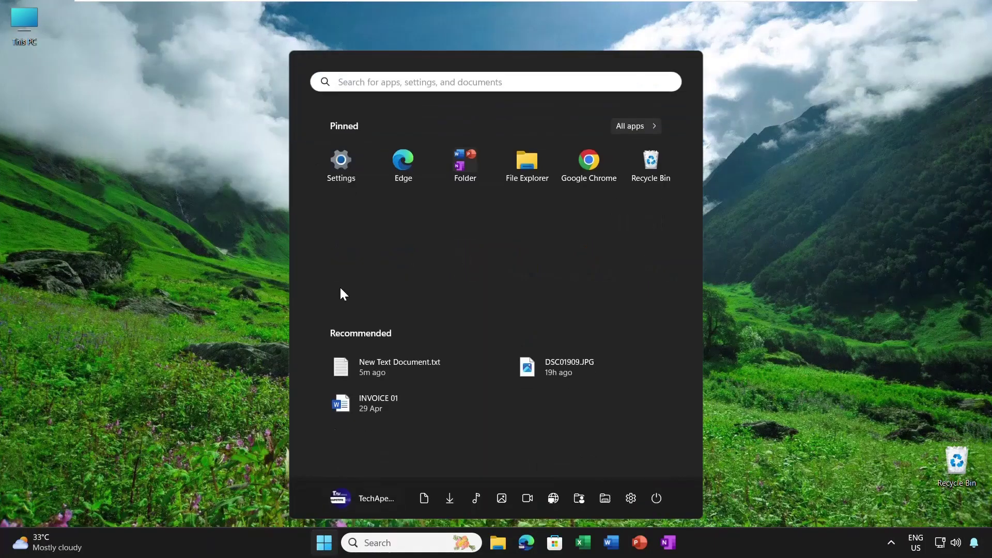
{"action": "left_click", "coordinate": [342, 171]}
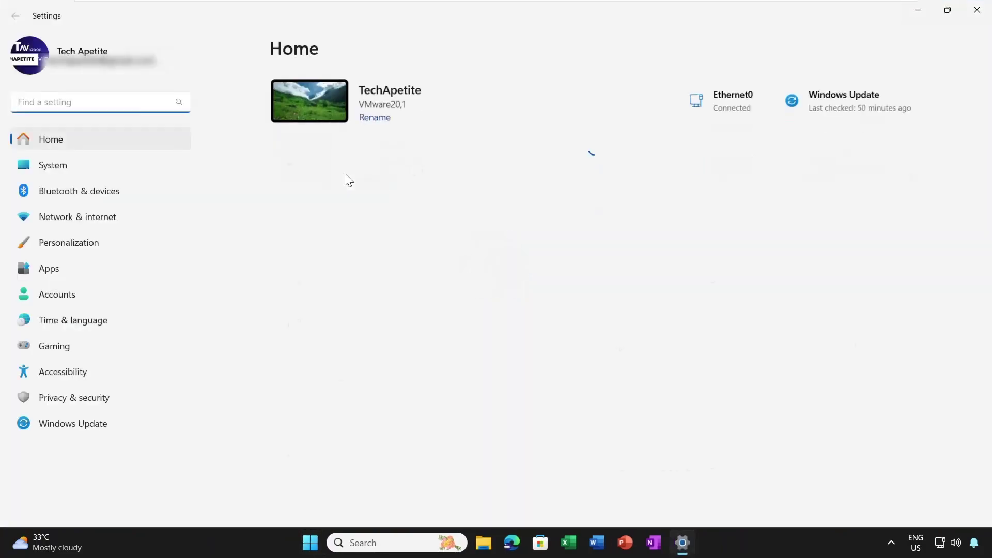
{"action": "left_click", "coordinate": [81, 168]}
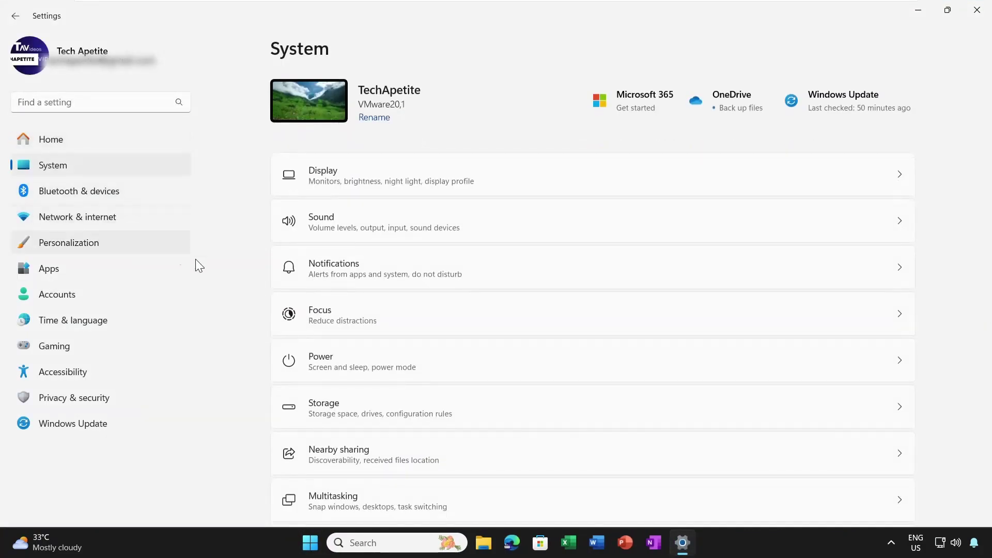
{"action": "left_click", "coordinate": [379, 268]}
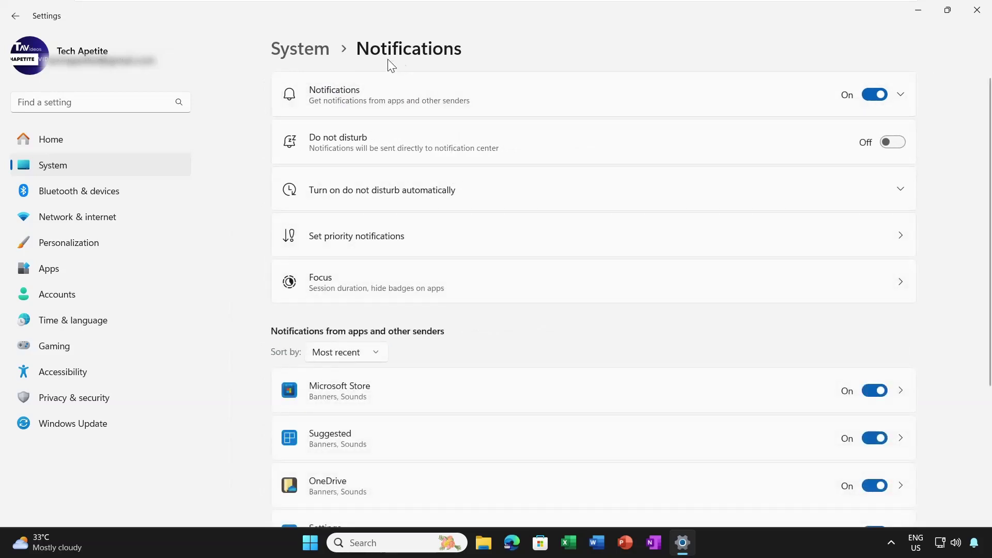
{"action": "left_click", "coordinate": [866, 94]}
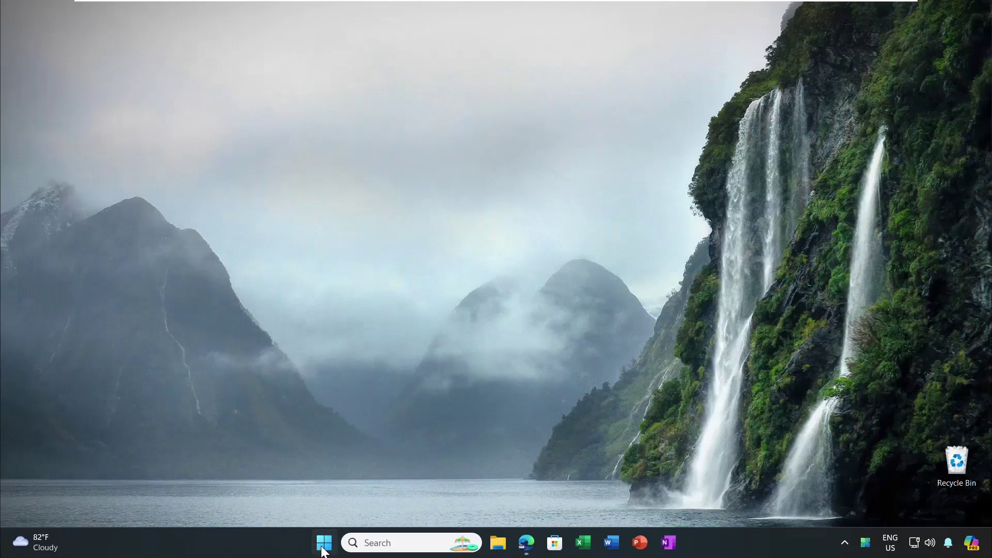
- In the Visual effects page of the Accessibility settings, turn off Transparency effects
{"action": "left_click", "coordinate": [323, 544]}
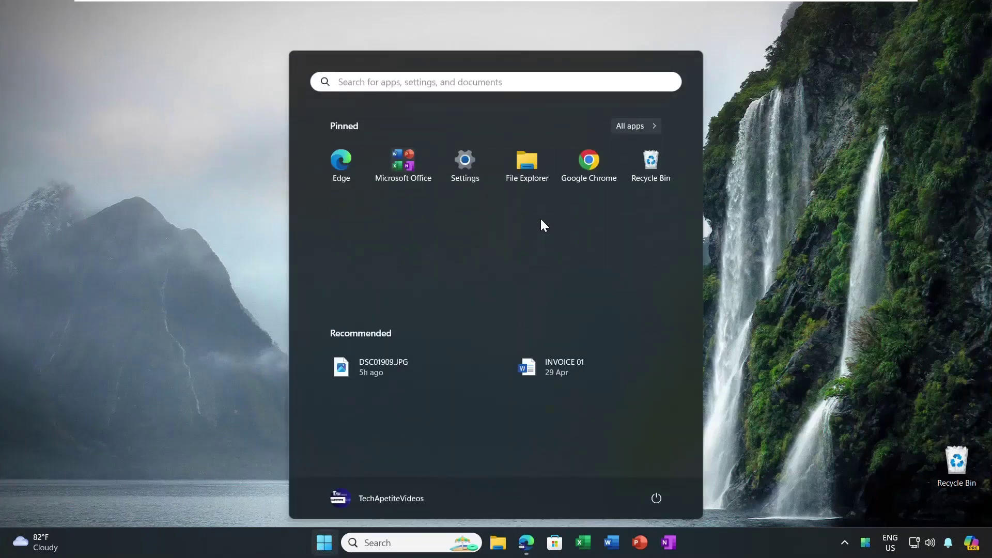
{"action": "left_click", "coordinate": [472, 169]}
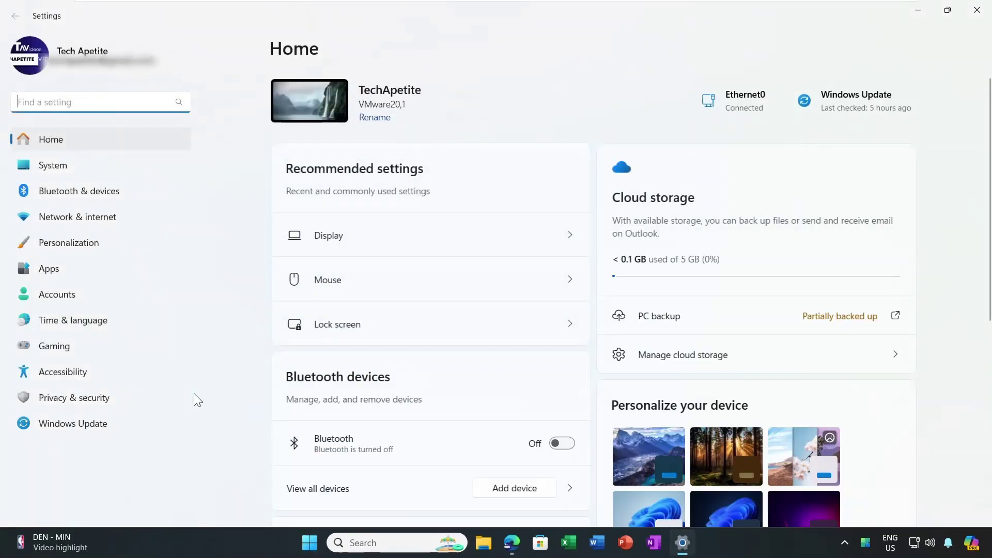
{"action": "left_click", "coordinate": [86, 370]}
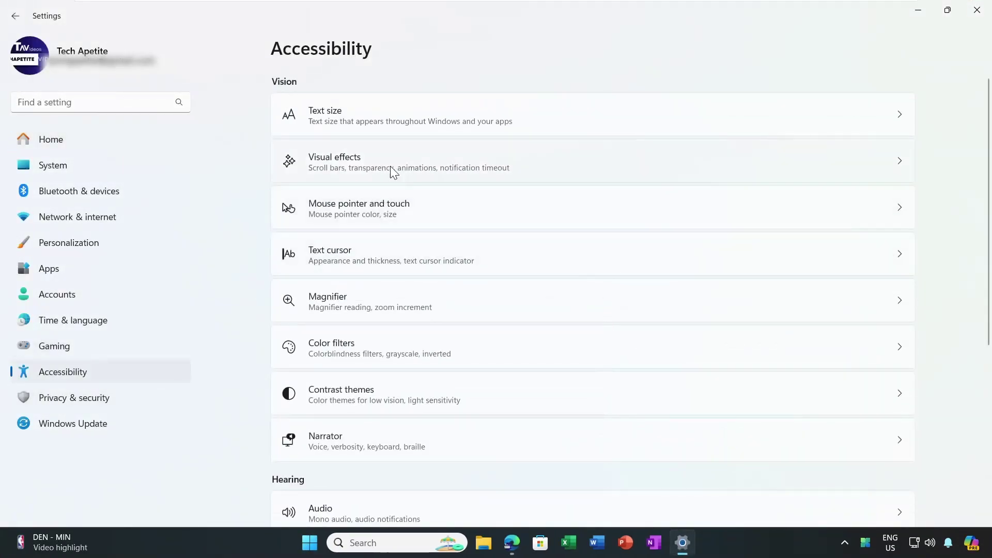
{"action": "left_click", "coordinate": [408, 164]}
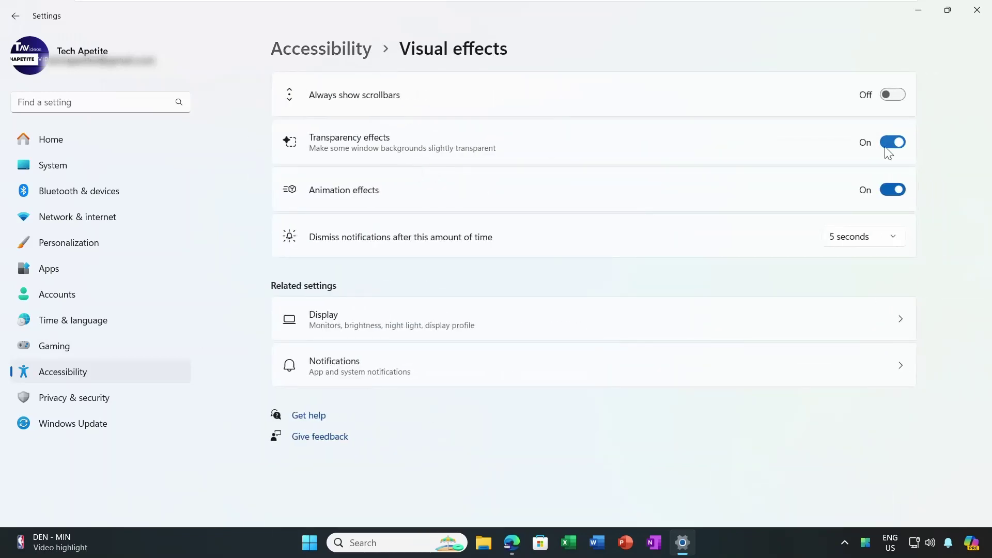
{"action": "left_click", "coordinate": [886, 145]}
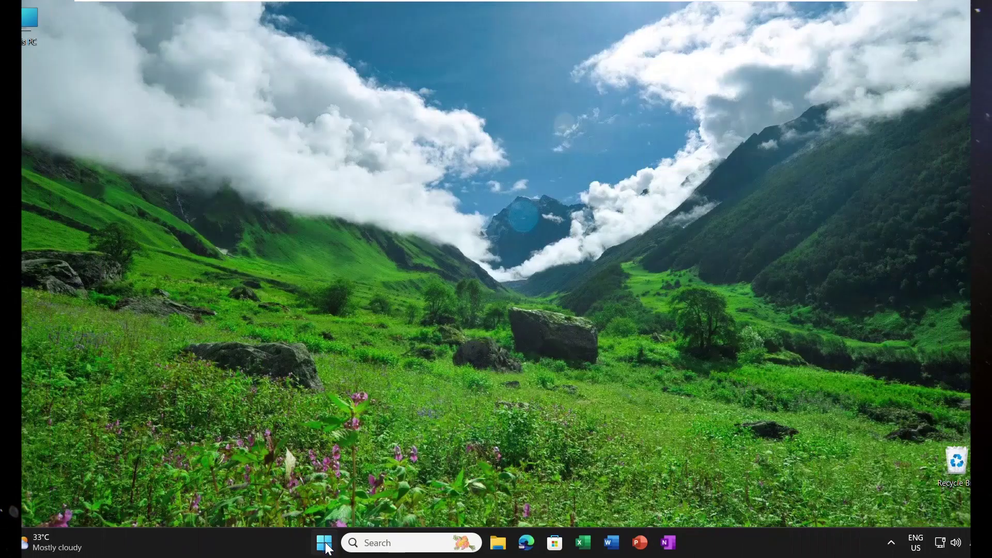
- Open Settings, go to the Network & internet page, and turn on Airplane mode
{"action": "left_click", "coordinate": [325, 547]}
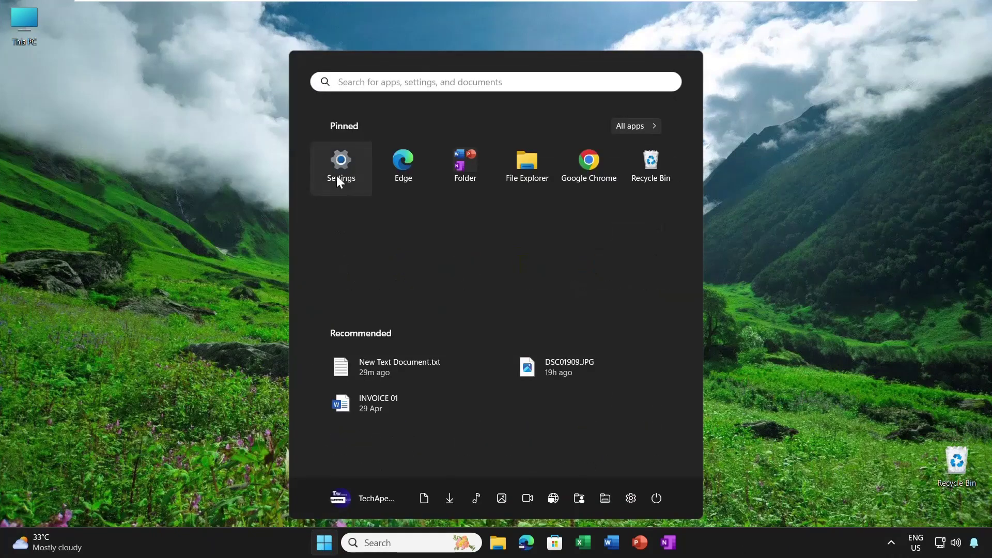
{"action": "left_click", "coordinate": [338, 176]}
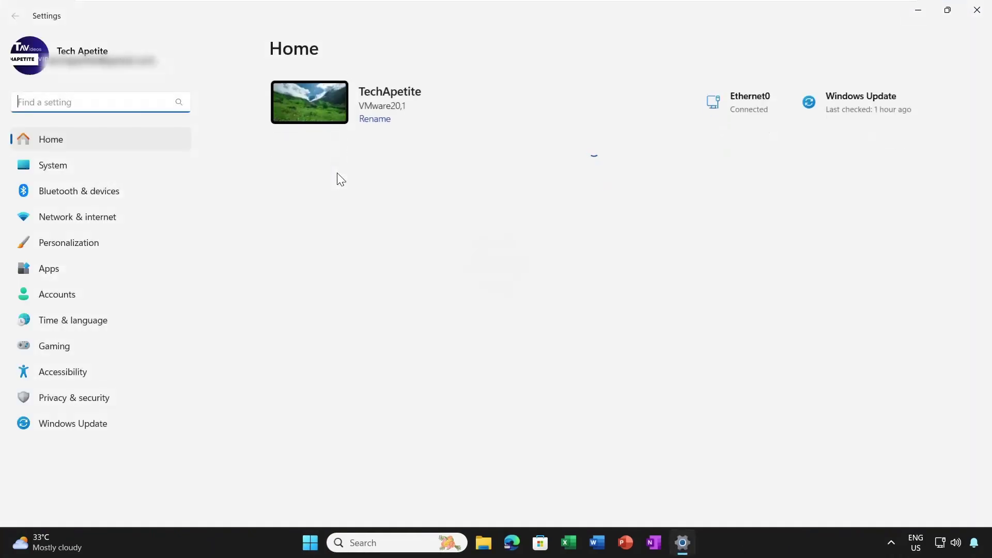
{"action": "left_click", "coordinate": [108, 217]}
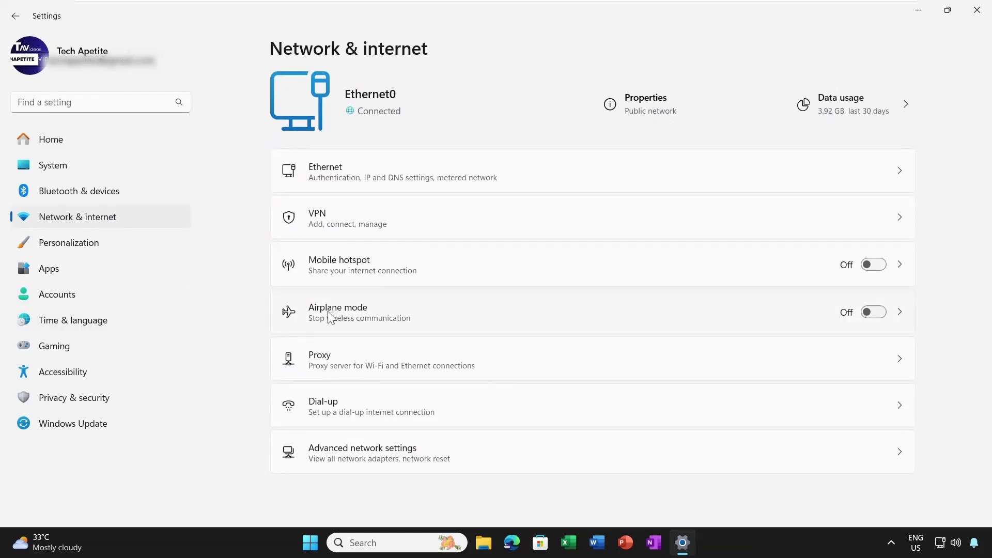
{"action": "left_click", "coordinate": [879, 313]}
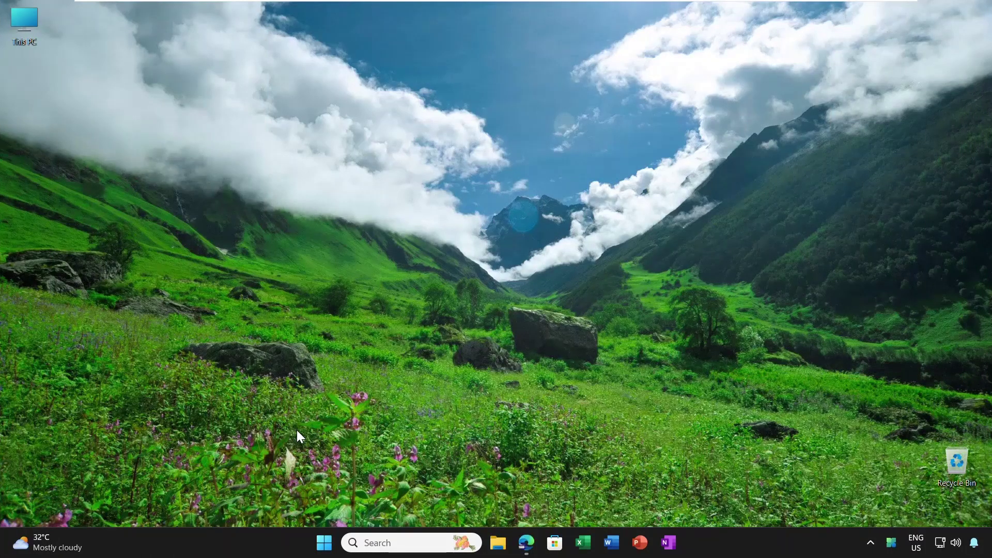
- Bring up the clipboard history from the desktop and turn the feature on
{"action": "key", "text": "super+i"}
{"action": "key", "text": "super+v"}
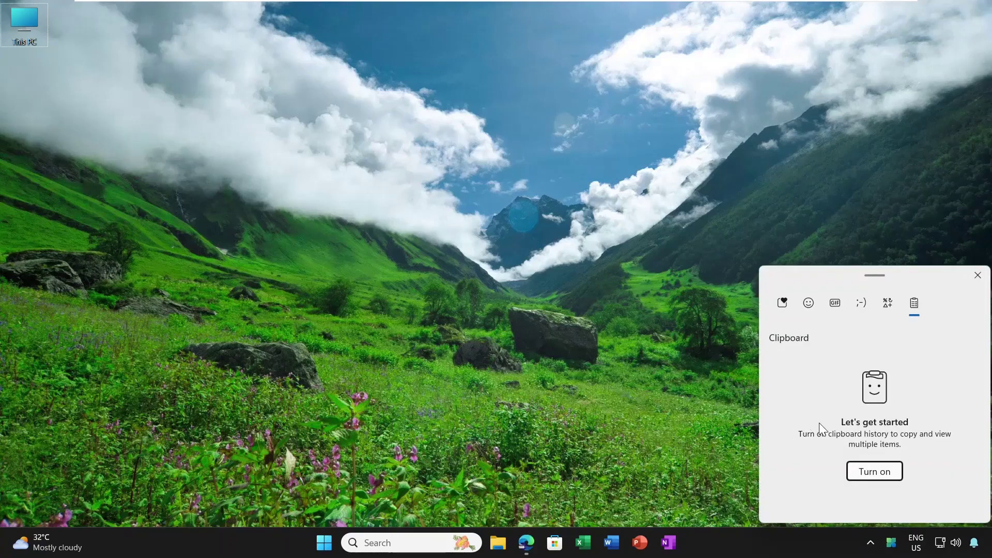
{"action": "left_click", "coordinate": [878, 473]}
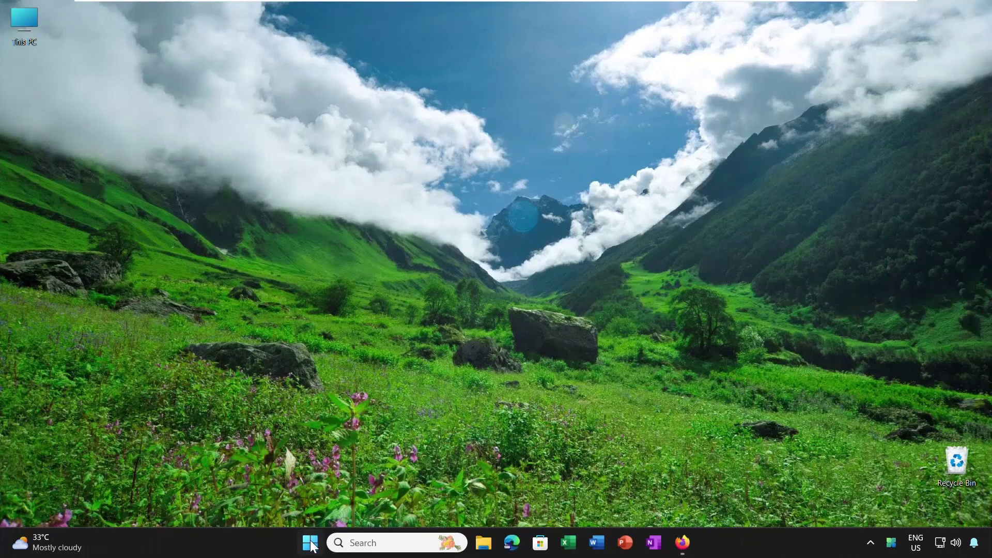
- Open Control Panel and display its items as large icons
{"action": "left_click", "coordinate": [311, 544]}
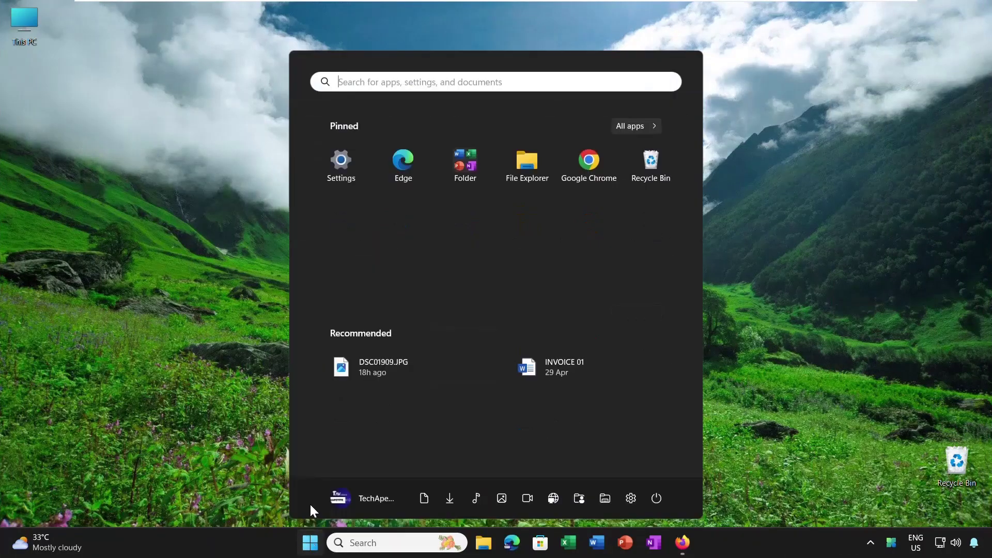
{"action": "type", "text": "con"}
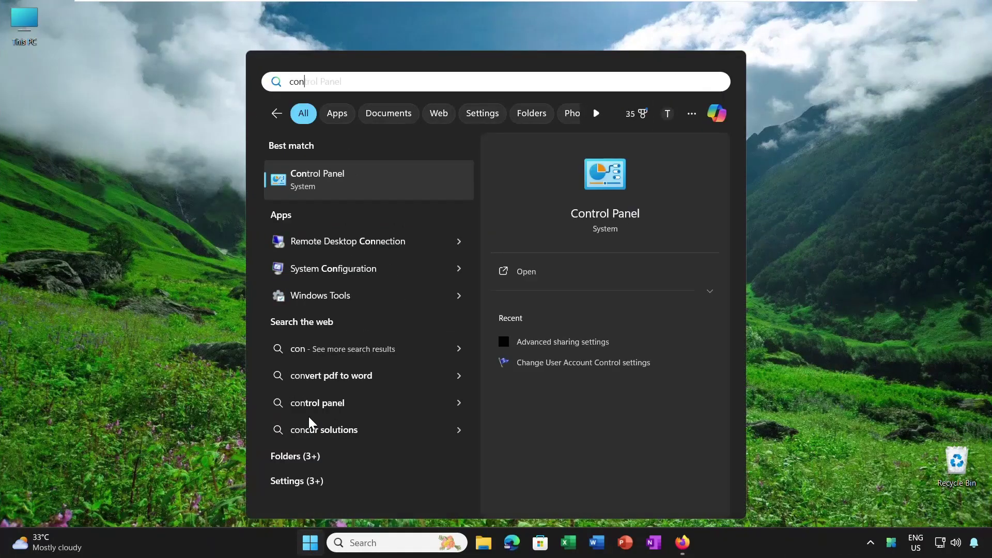
{"action": "left_click", "coordinate": [340, 187]}
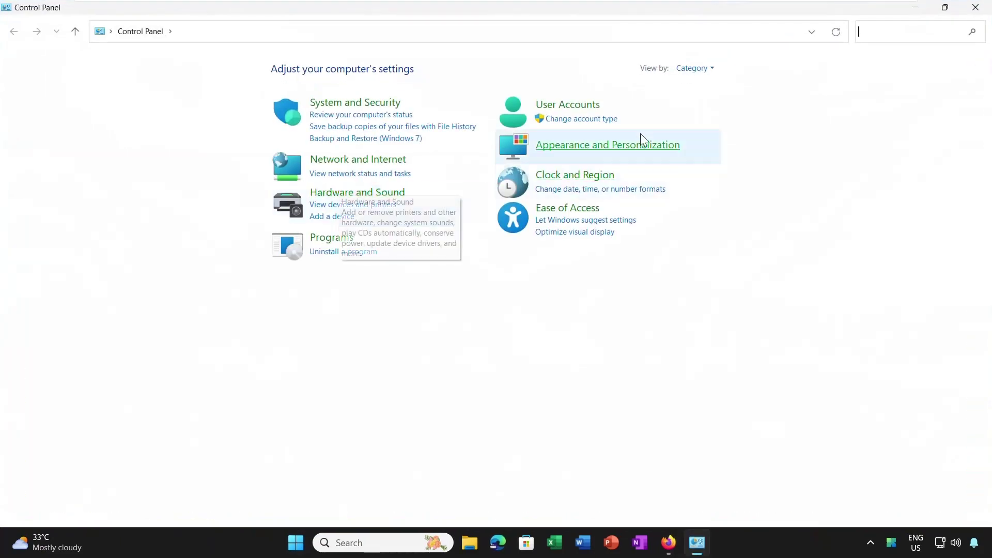
{"action": "left_click", "coordinate": [713, 68]}
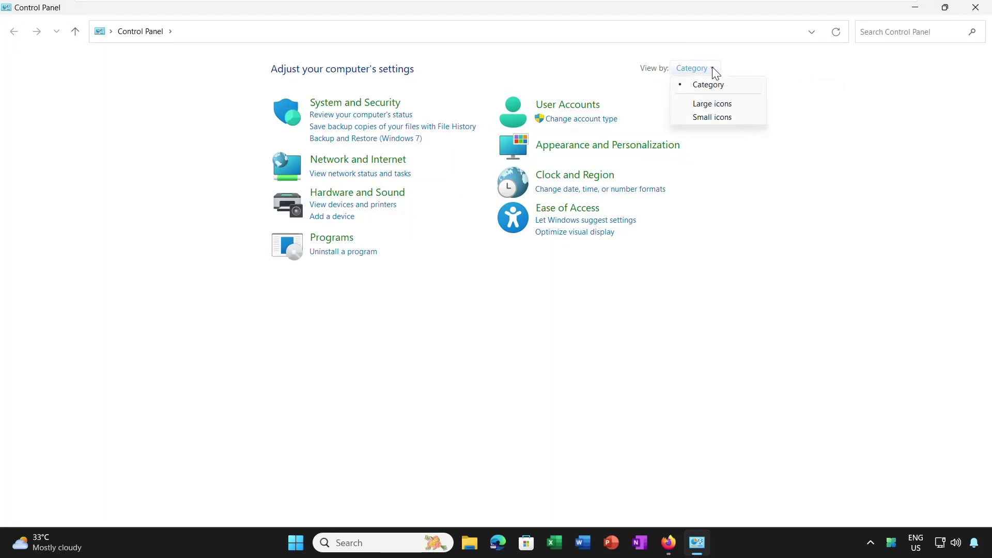
{"action": "left_click", "coordinate": [711, 104]}
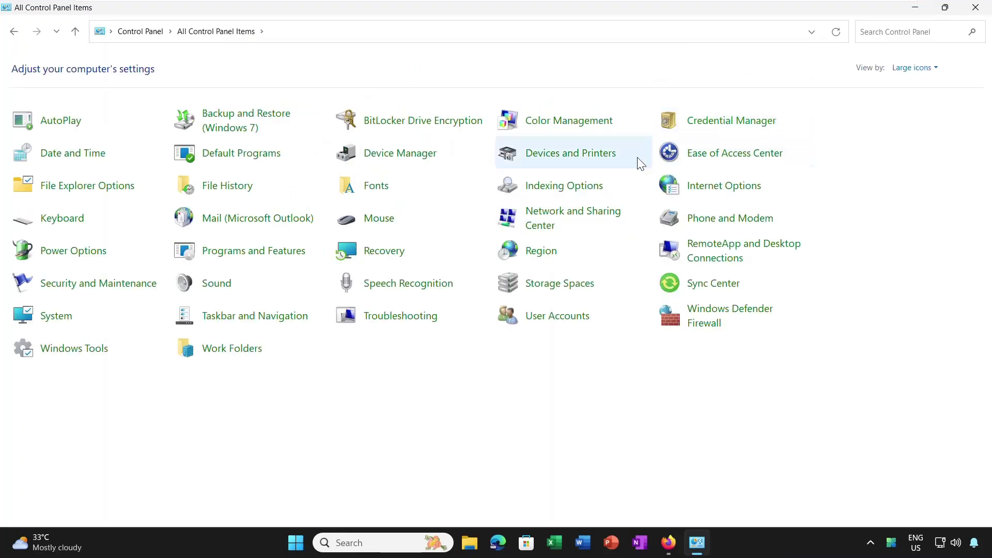
- Open Indexing Options, review the indexed locations, accept the selection as it is, and close the options
{"action": "left_click", "coordinate": [566, 189]}
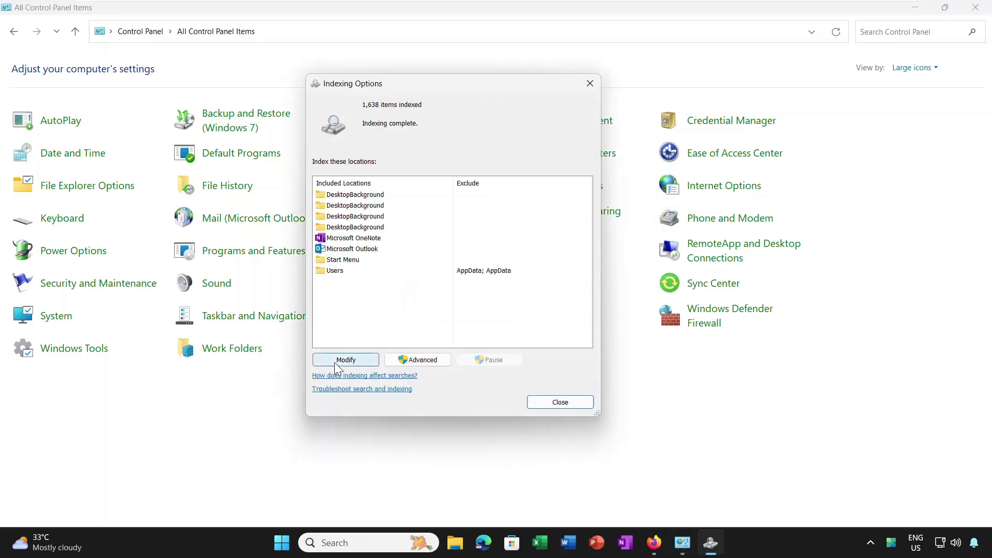
{"action": "left_click", "coordinate": [335, 365]}
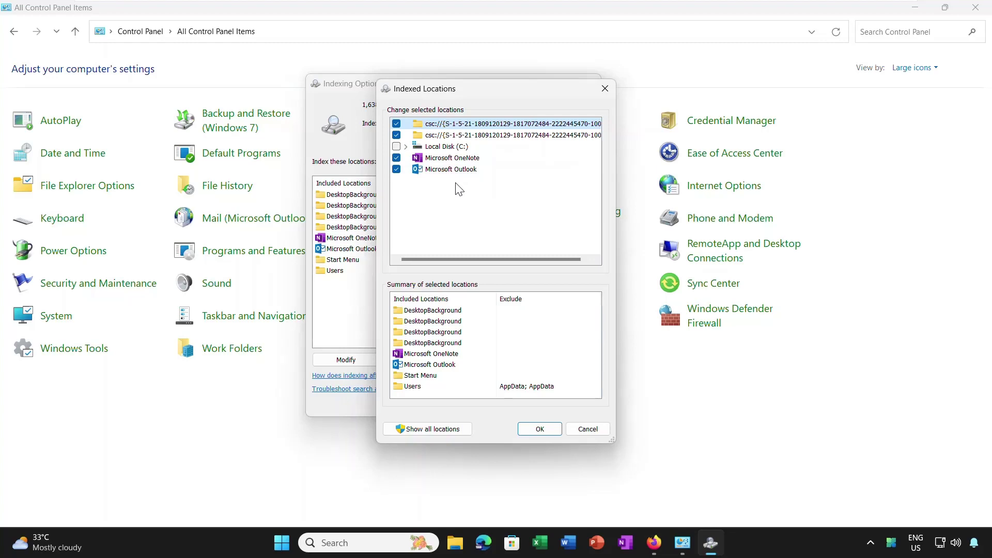
{"action": "left_click", "coordinate": [537, 430]}
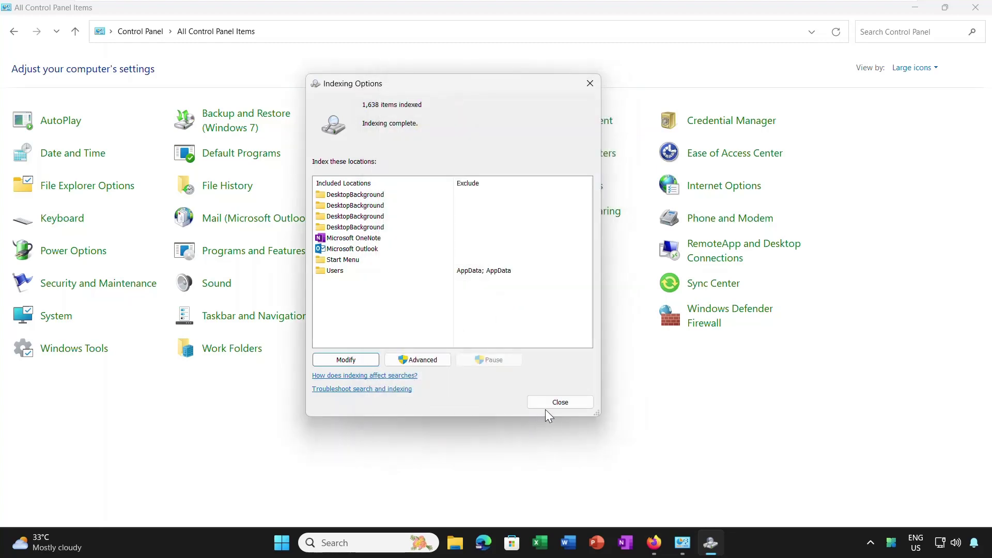
{"action": "left_click", "coordinate": [548, 405]}
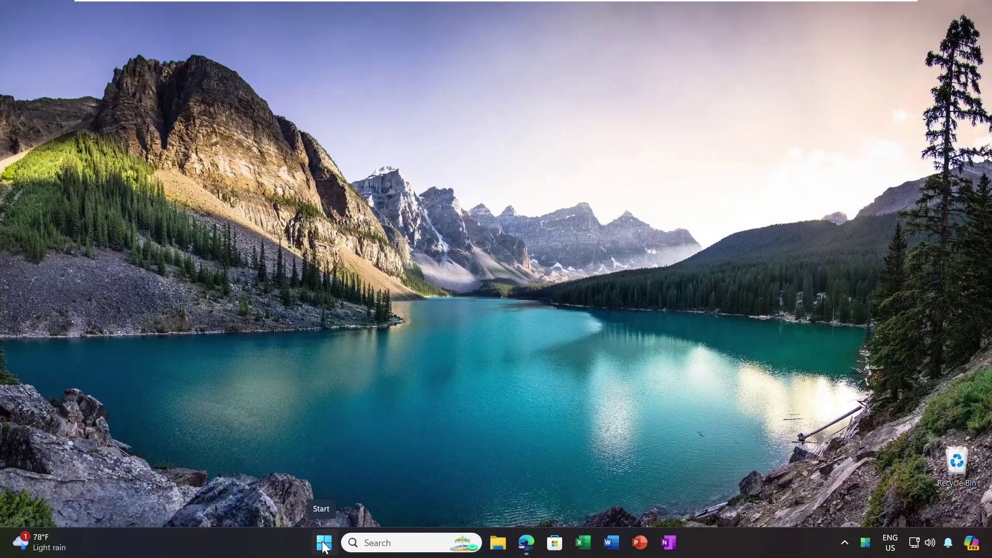
- Open Command Prompt as administrator, approve the elevation, and run gpupdate to refresh the group policies
{"action": "left_click", "coordinate": [324, 543]}
{"action": "type", "text": "comm"}
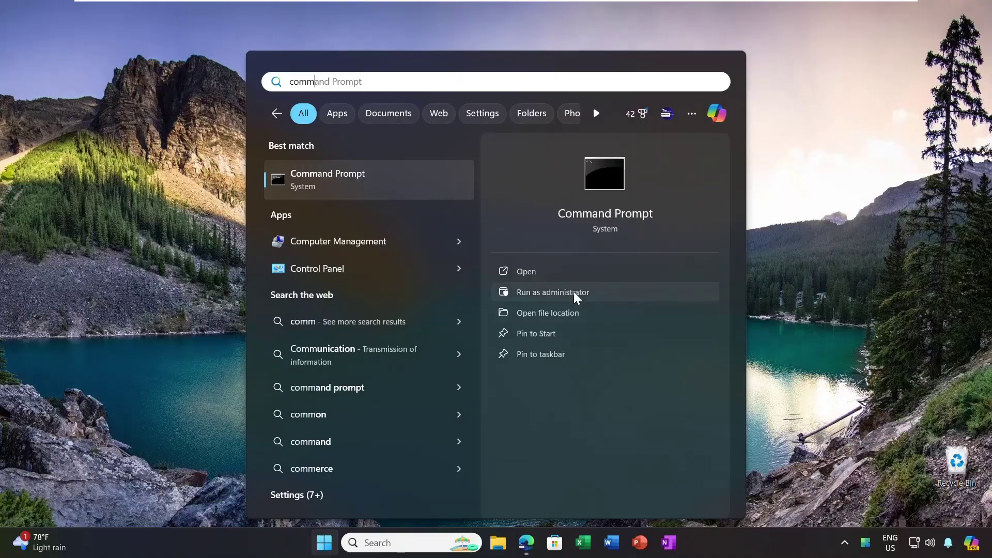
{"action": "left_click", "coordinate": [573, 291]}
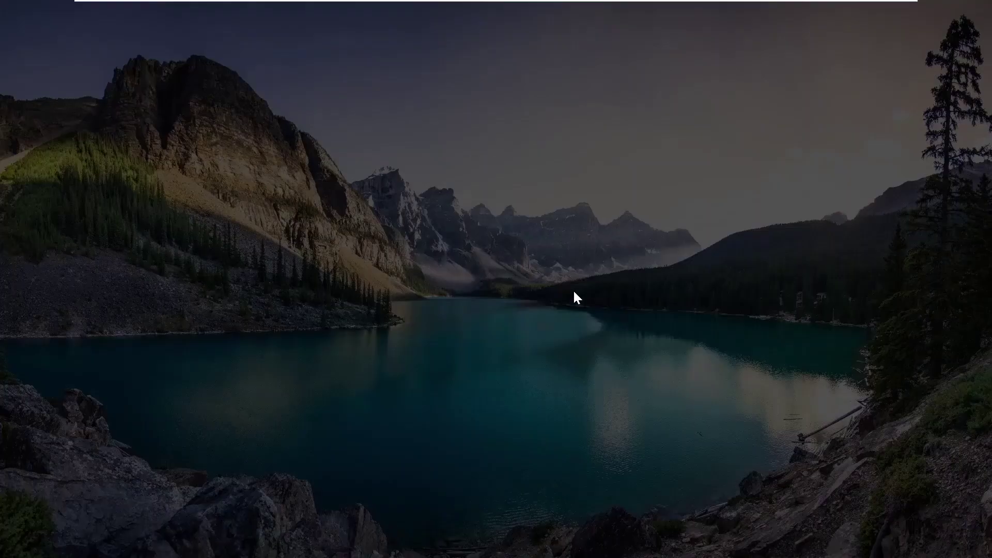
{"action": "left_click", "coordinate": [401, 381]}
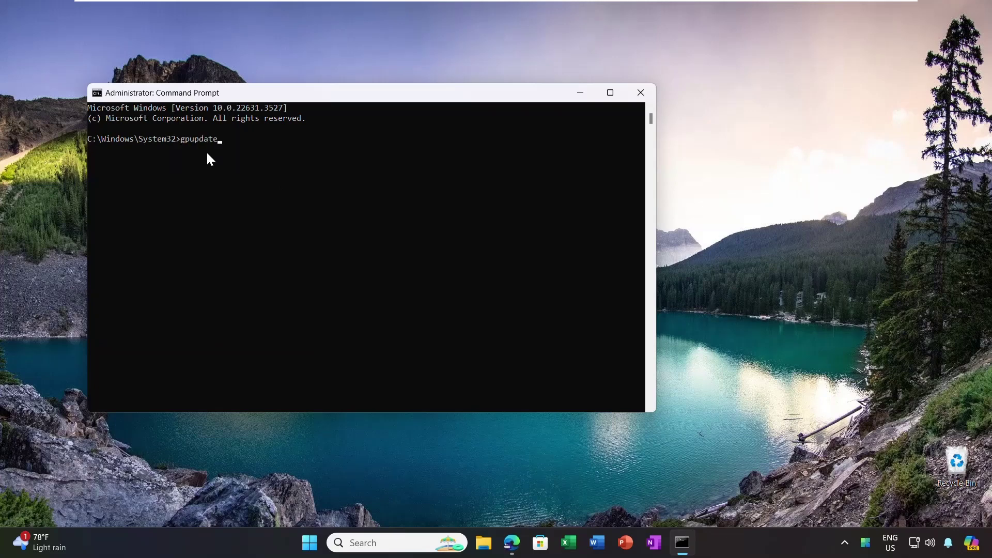
{"action": "key", "text": "Return"}
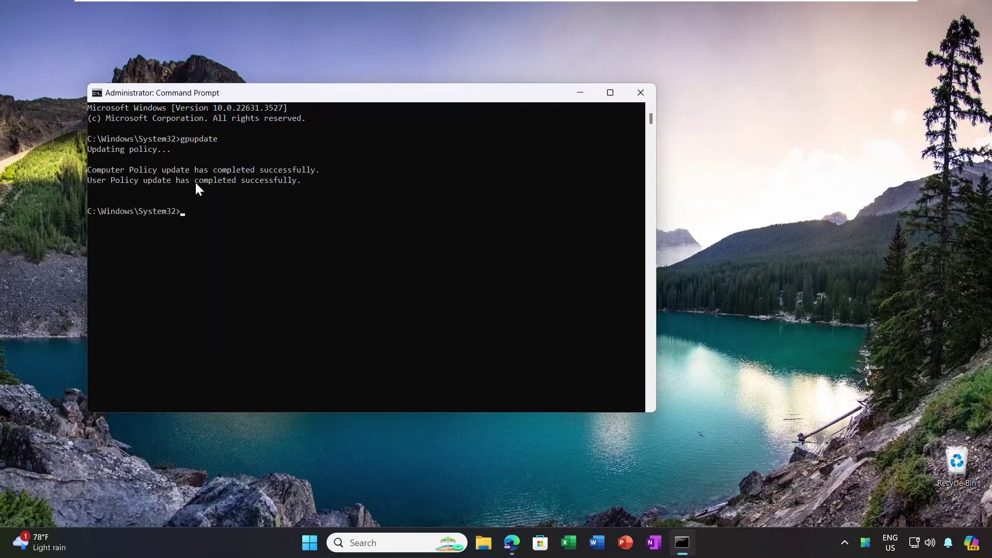
- Run gpupdate /force in the elevated Command Prompt to force a full policy refresh
{"action": "key", "text": "Up"}
{"action": "type", "text": "/force"}
{"action": "key", "text": "Return"}
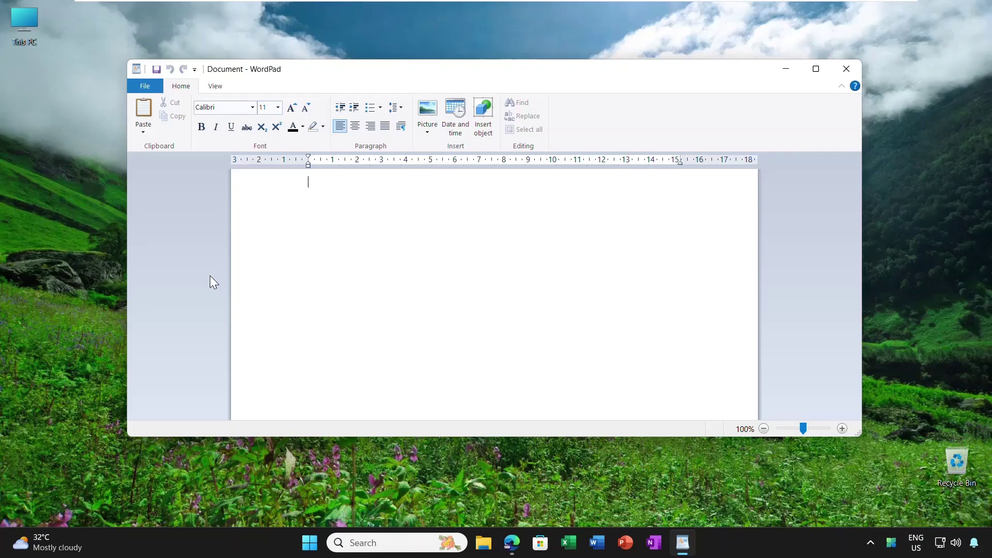
- In the blank WordPad document, insert a smiling-face emoji, two tears-of-joy emojis, and a heart-eyes emoji
{"action": "key", "text": "super+period"}
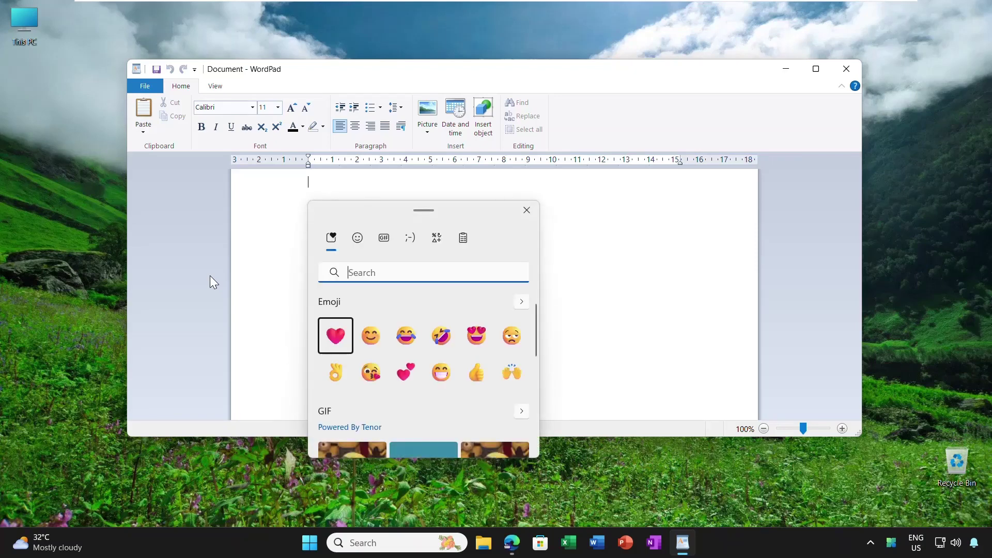
{"action": "left_click", "coordinate": [370, 336]}
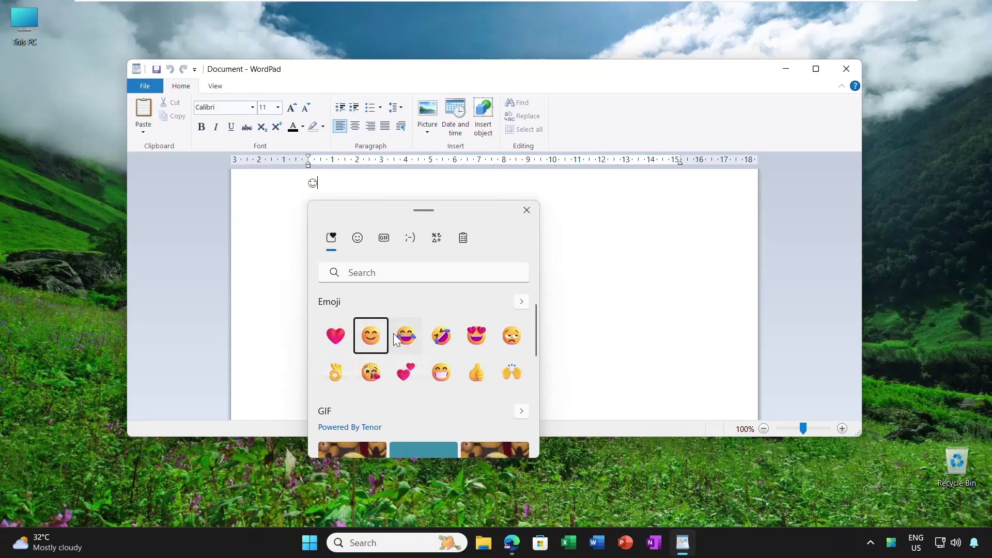
{"action": "left_click", "coordinate": [405, 336]}
{"action": "left_click", "coordinate": [406, 336]}
{"action": "left_click", "coordinate": [476, 335]}
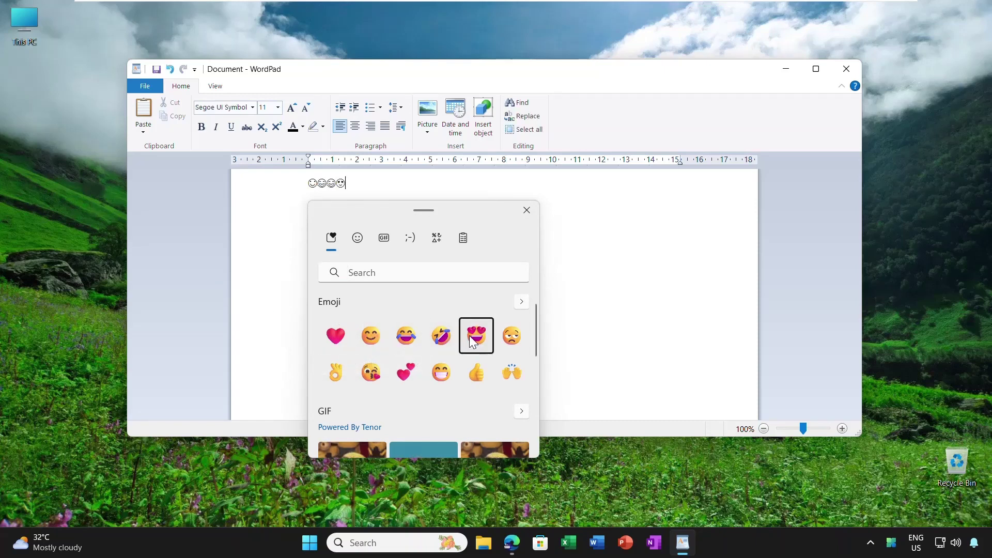